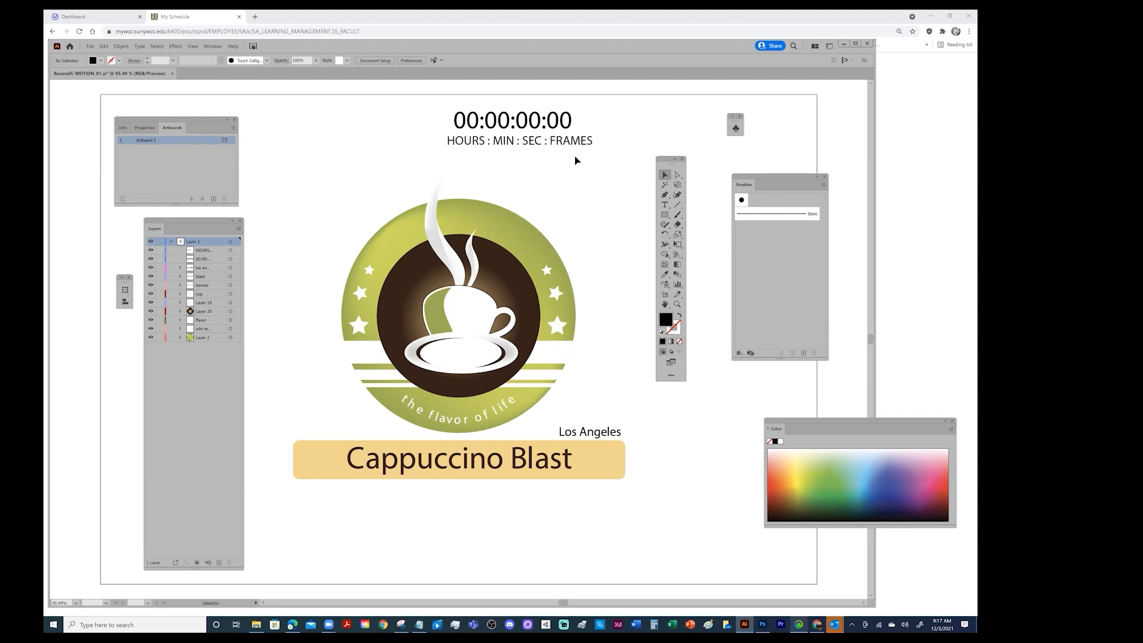
Hide the 00:00:00:00 timecode and HOURS : MIN : SEC : FRAMES text objects and save the document
click(569, 146)
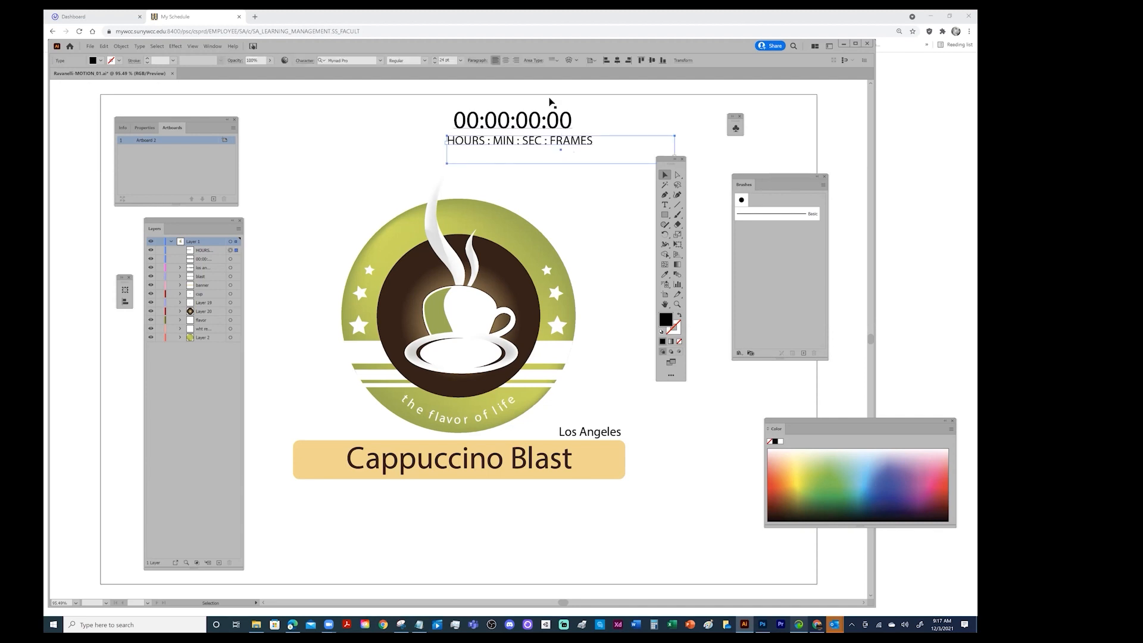
click(581, 117)
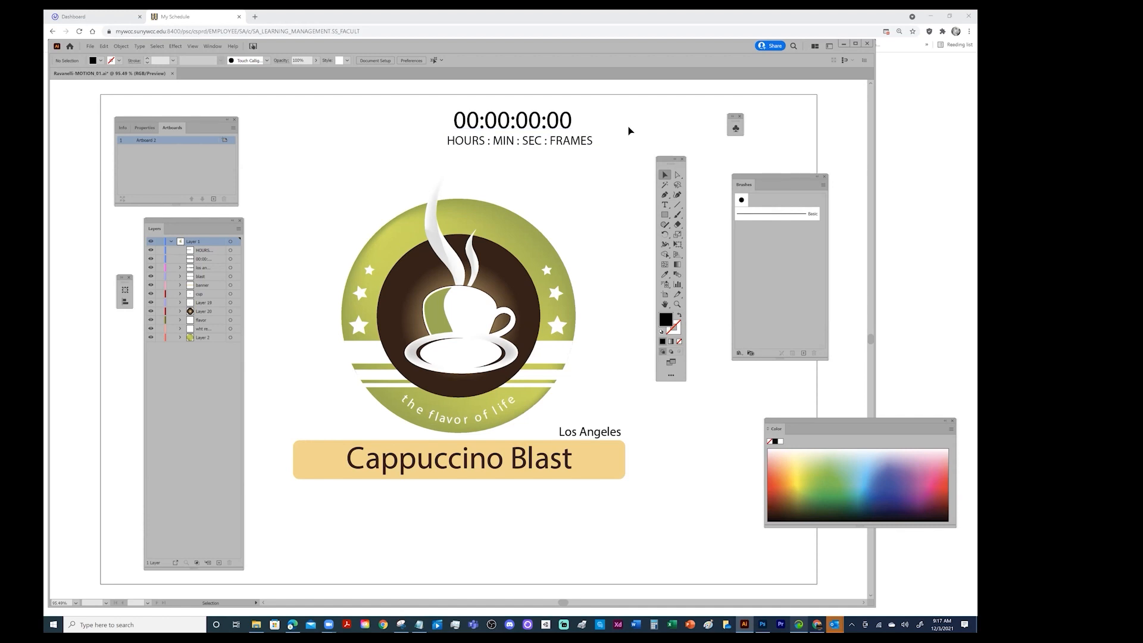
click(150, 250)
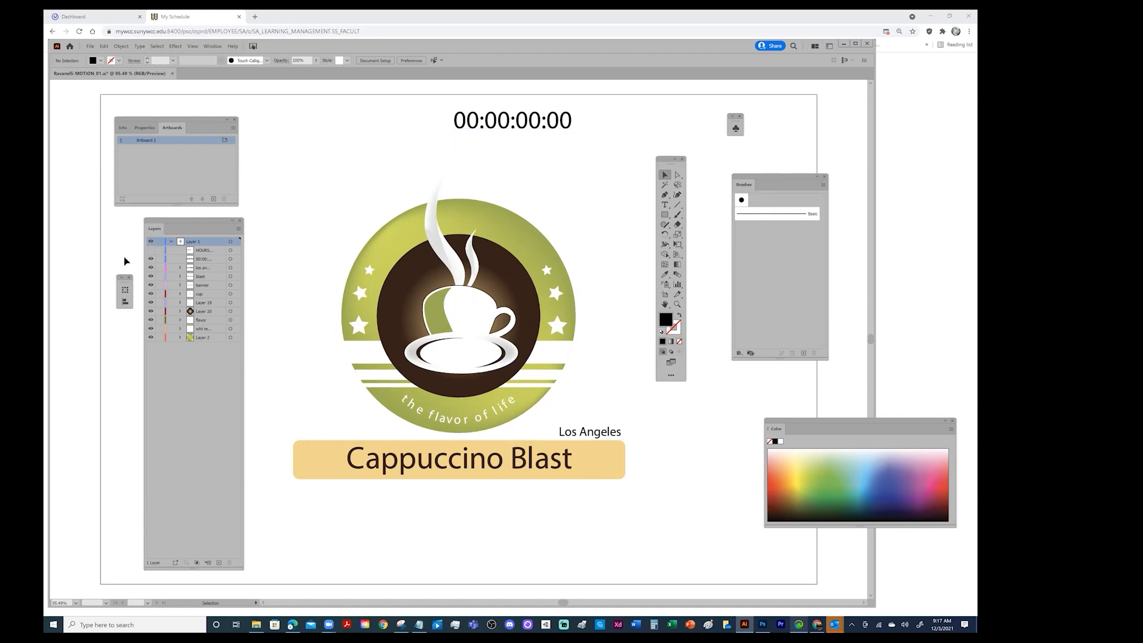
click(150, 259)
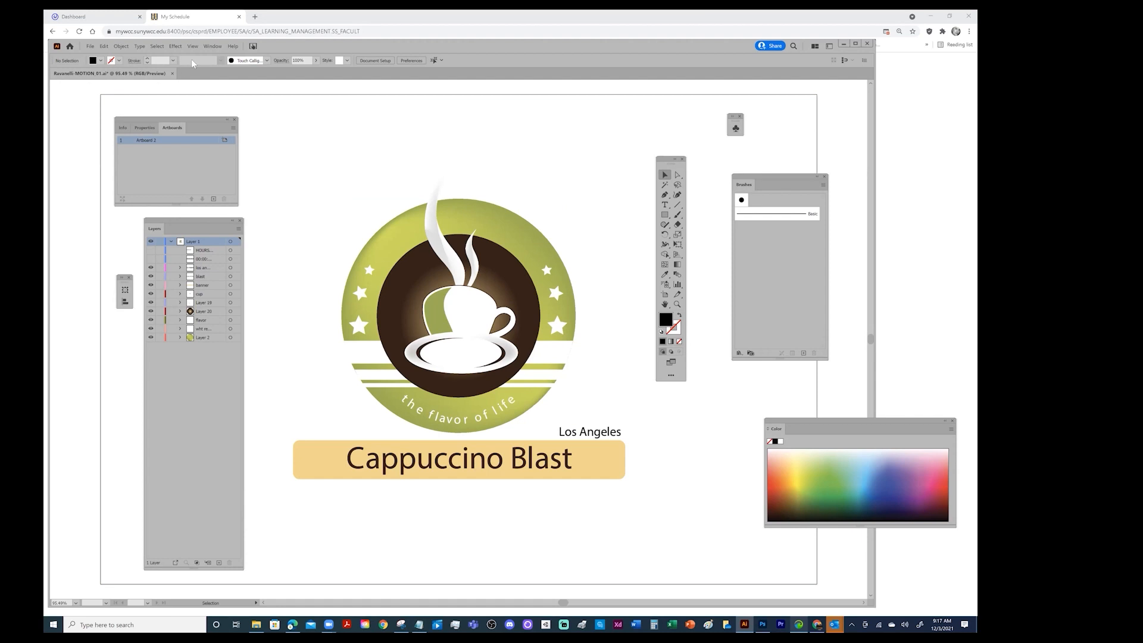
click(90, 47)
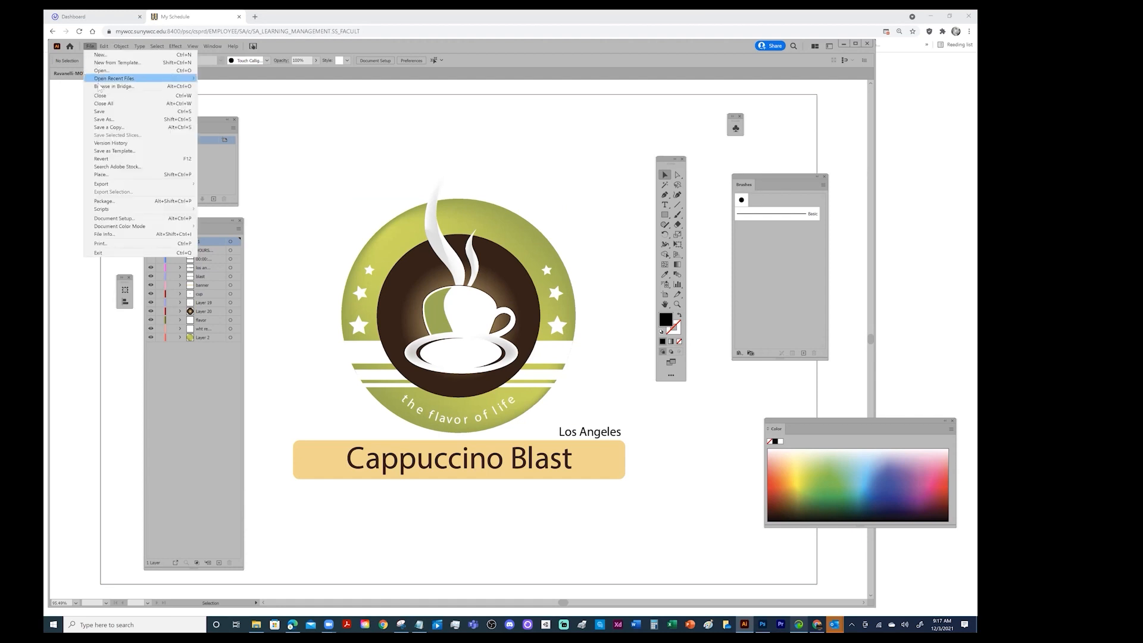
click(100, 112)
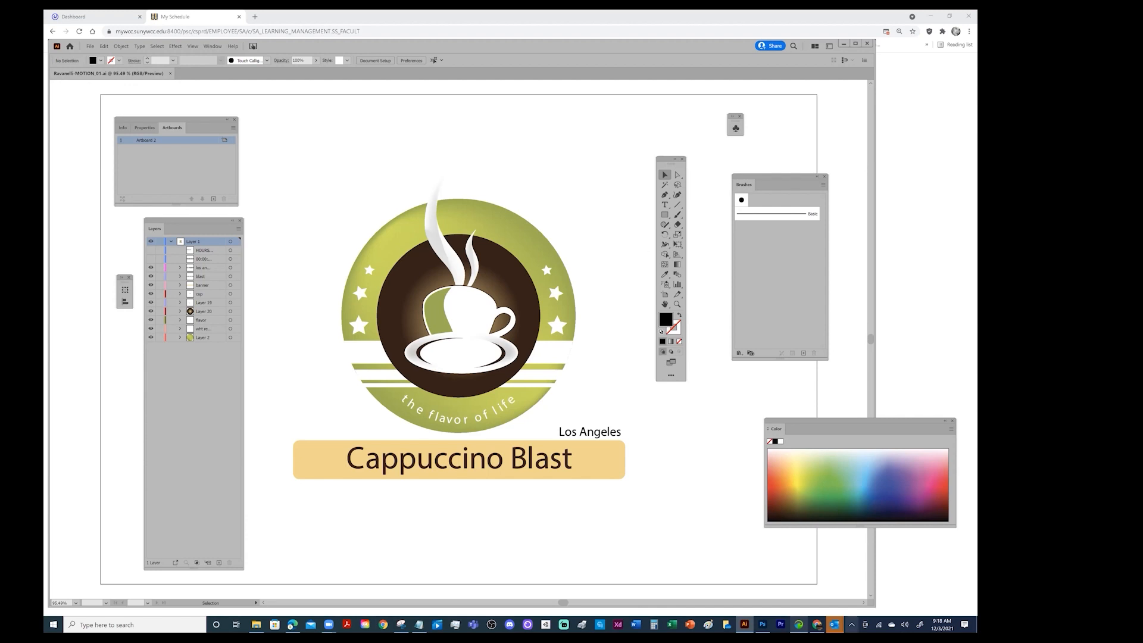
click(763, 625)
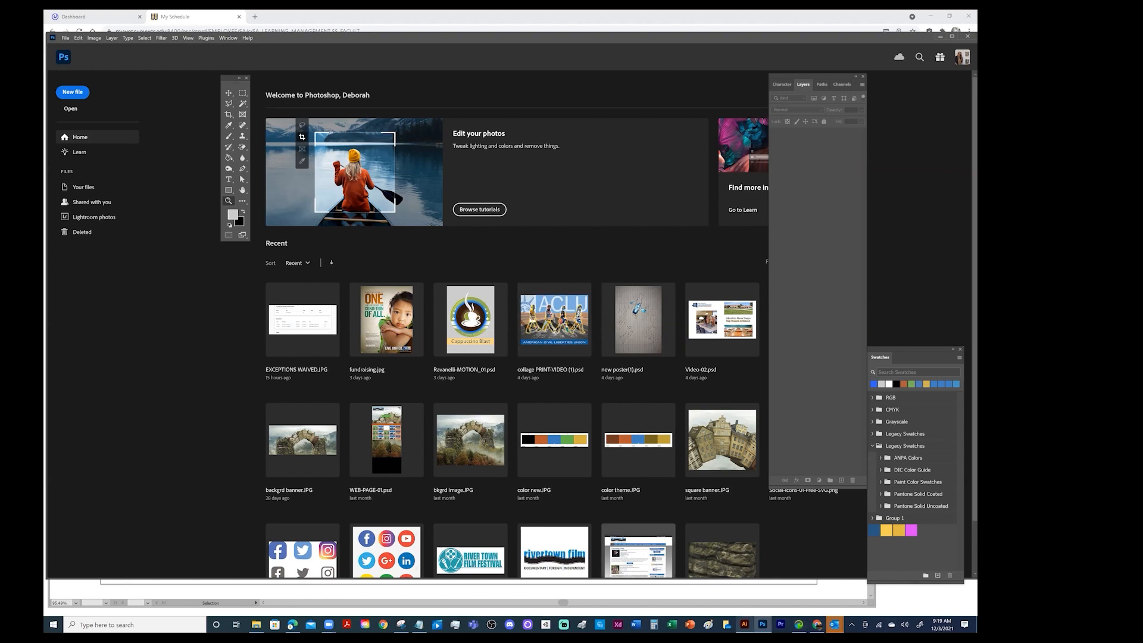
click(744, 625)
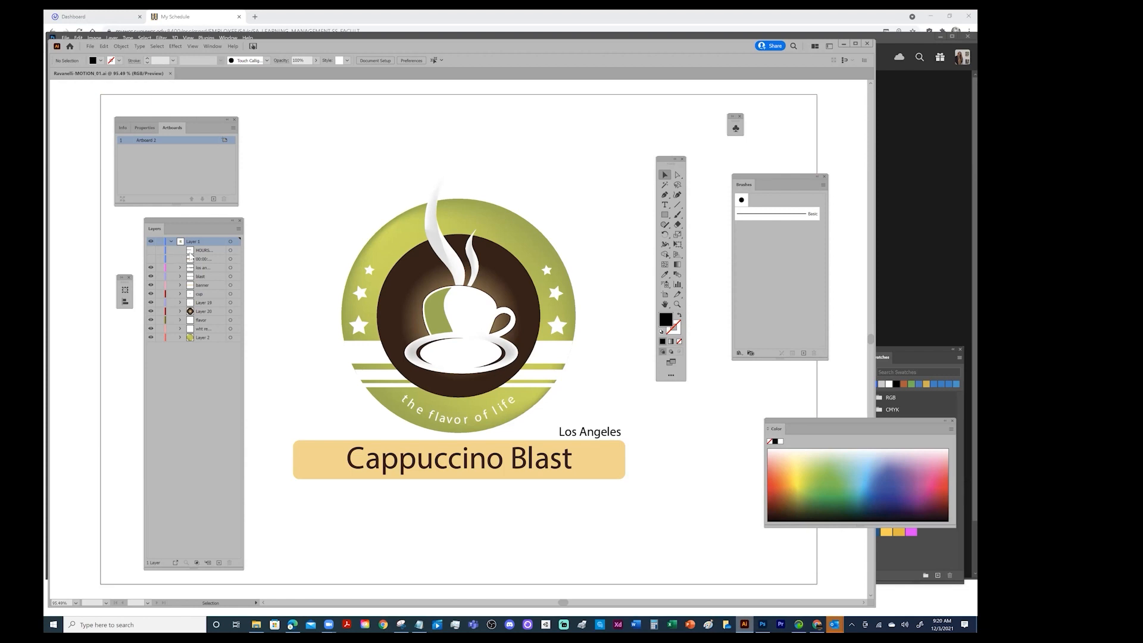
Save the document on the computer as a new Illustrator file, inserting video before 01 in the file name and accepting the Illustrator options
click(90, 45)
click(115, 121)
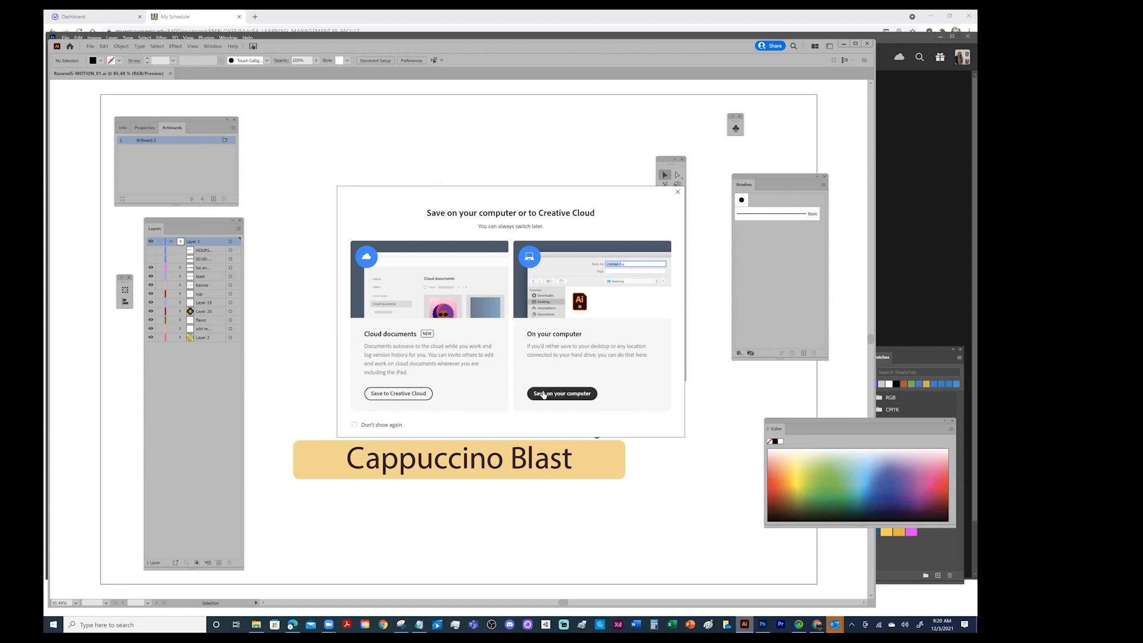
click(543, 393)
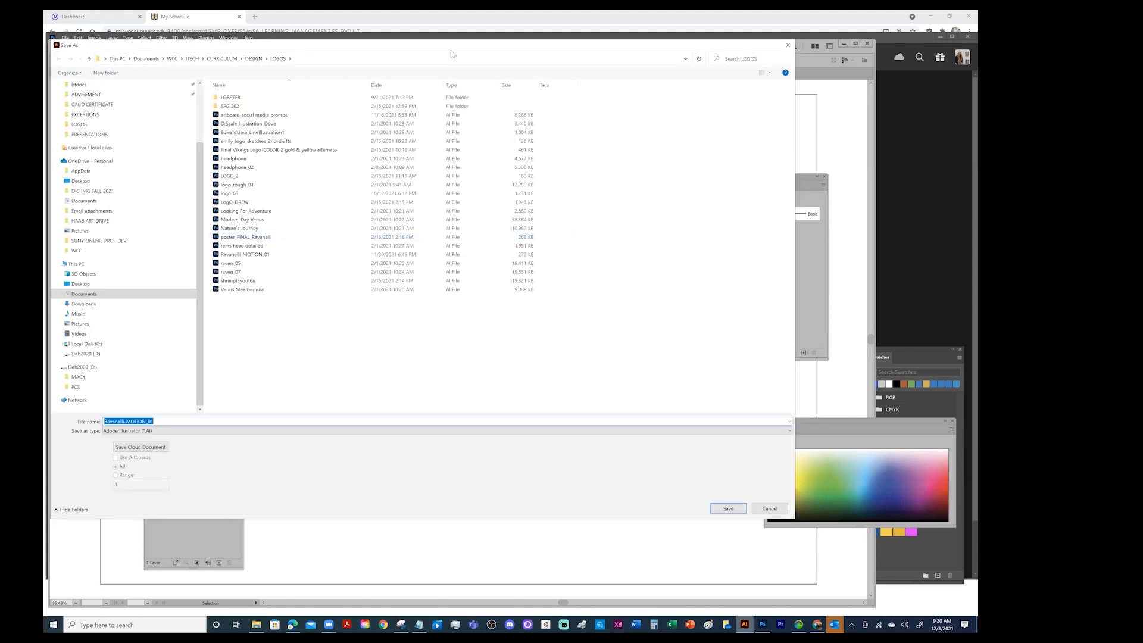
click(183, 424)
key(BackSpace)
key(BackSpace)
key(BackSpace)
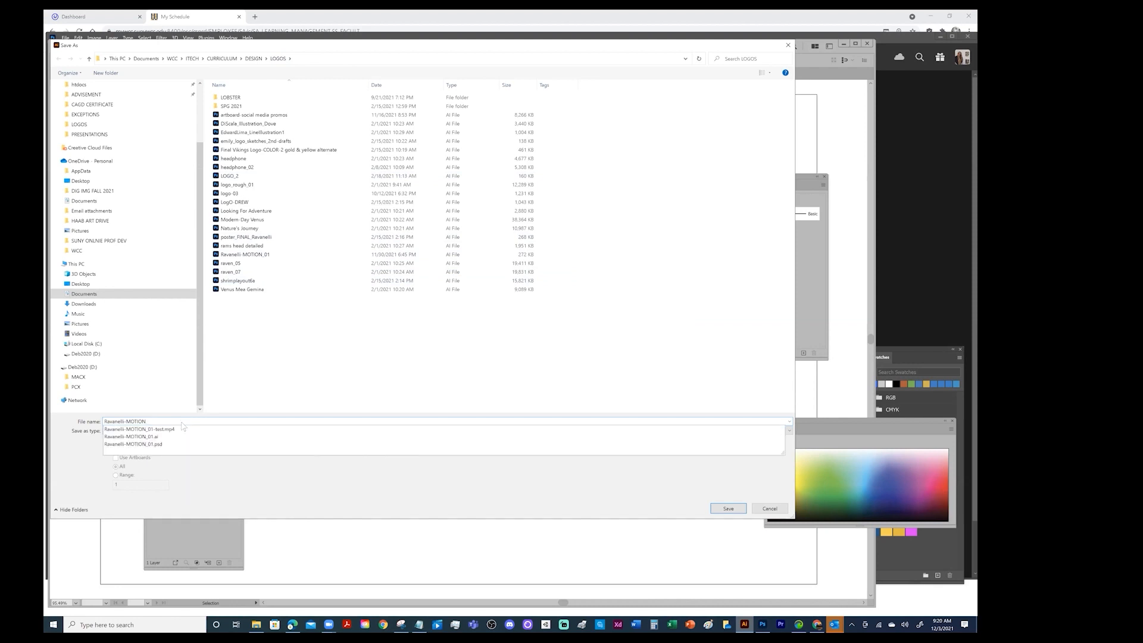
text(video_01)
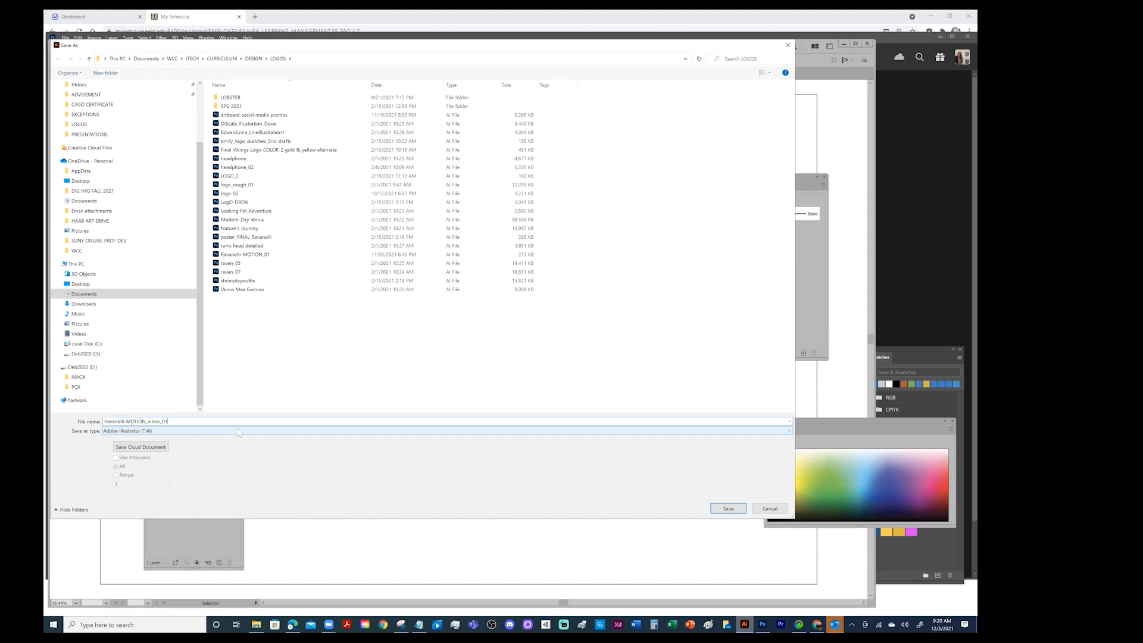
click(728, 509)
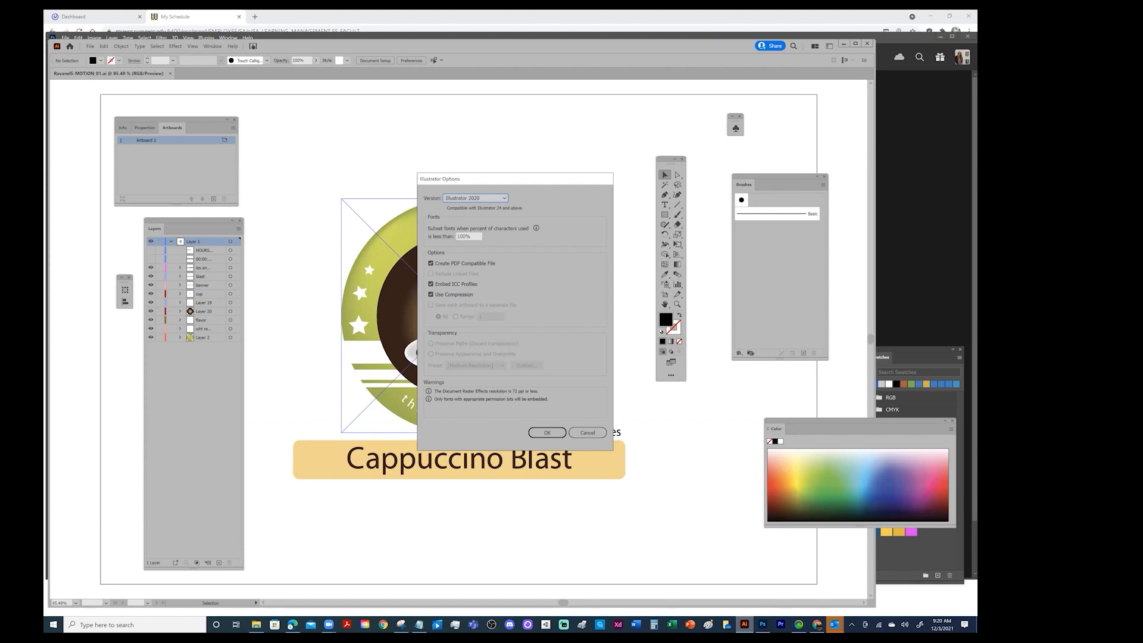
click(547, 432)
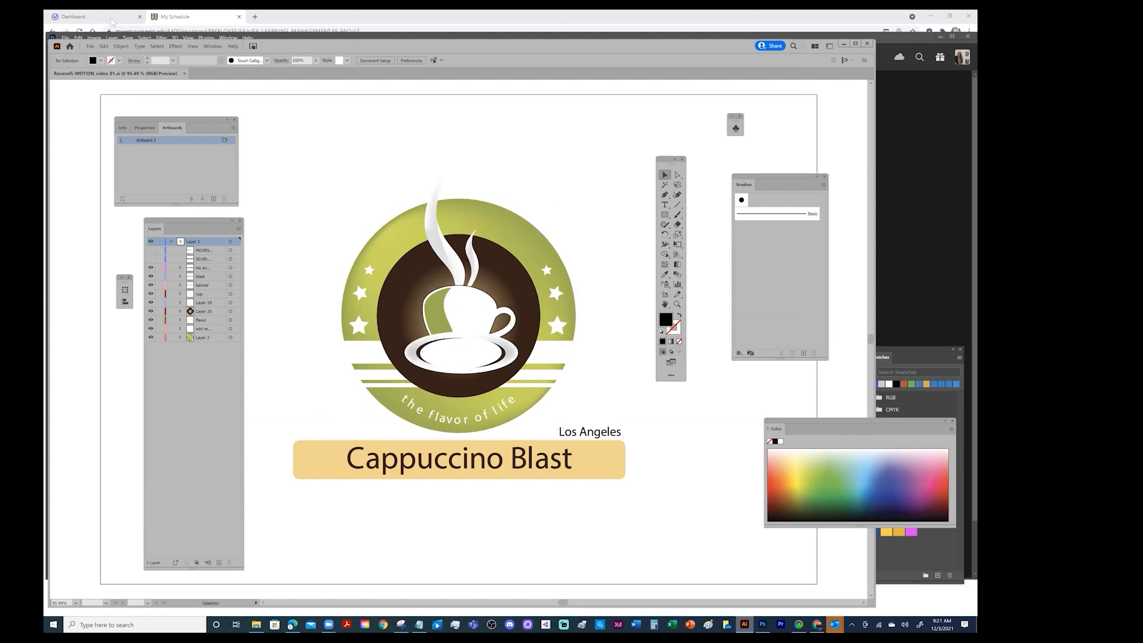
Examine how the artwork is organised into sublayers within Layer 1, including the contents of the Los Angeles and blast layers
click(180, 268)
click(180, 268)
click(151, 268)
click(151, 268)
click(171, 242)
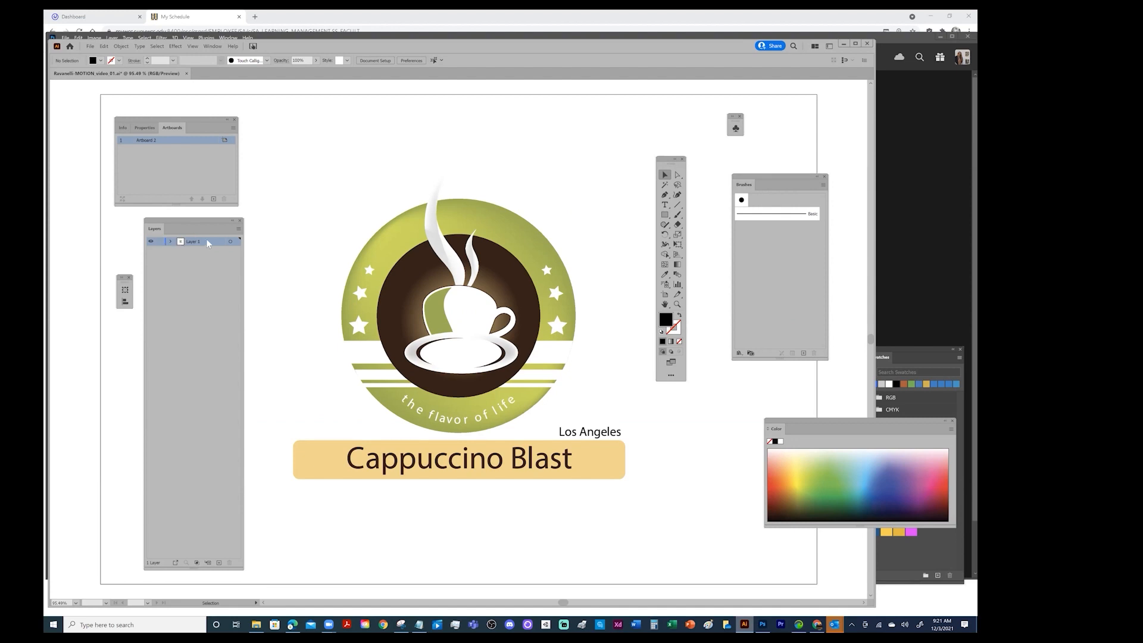
click(171, 241)
click(181, 268)
click(181, 363)
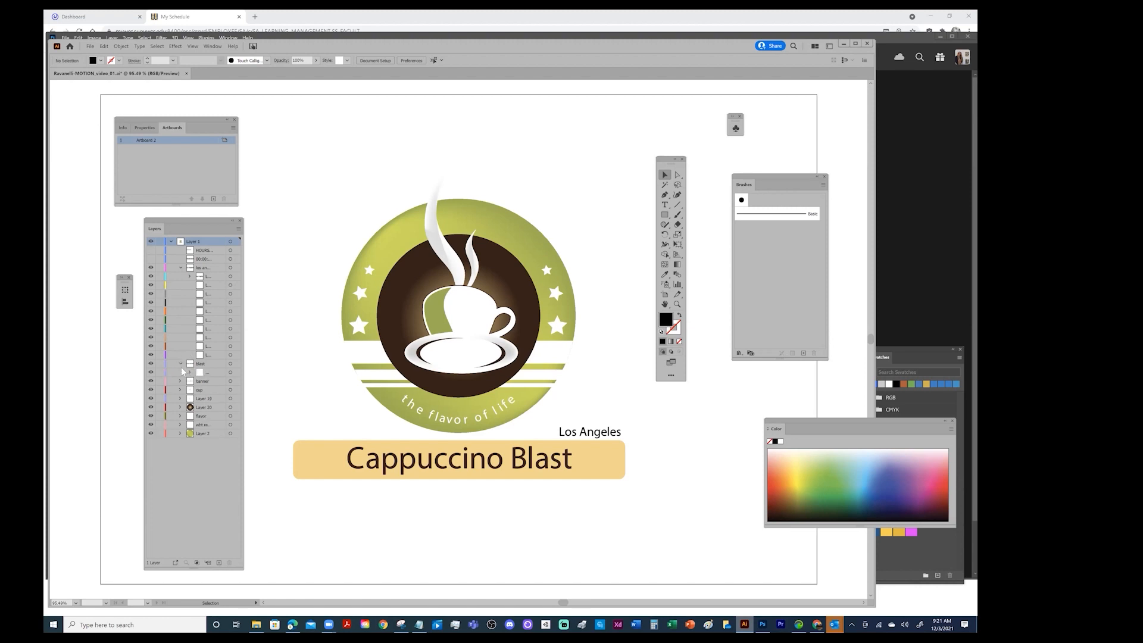
click(181, 364)
click(180, 268)
click(171, 242)
click(170, 242)
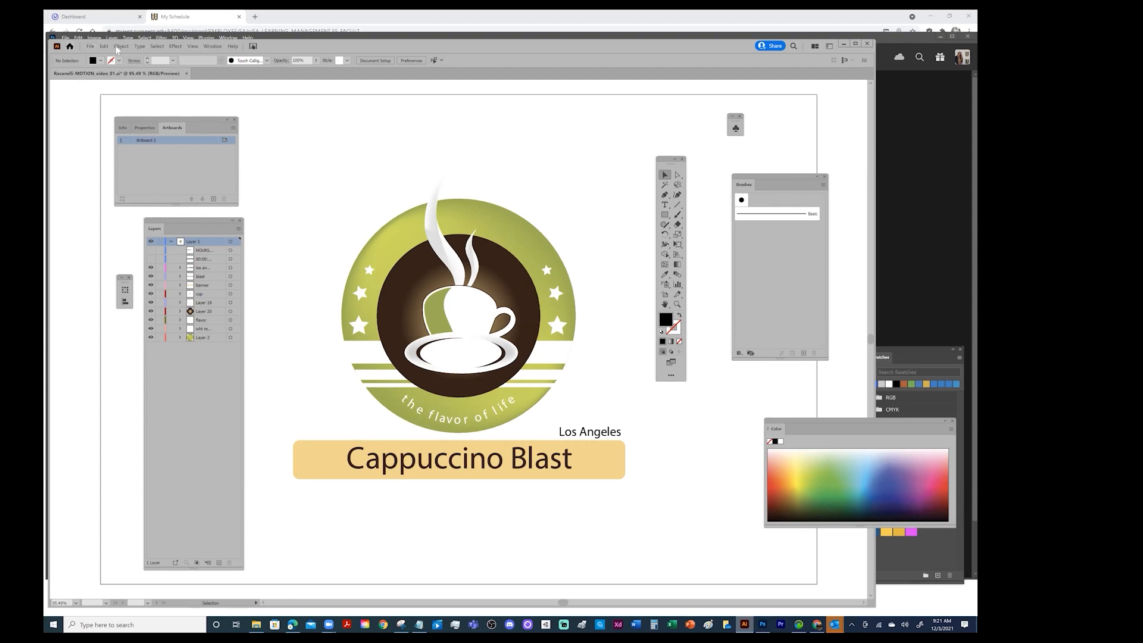
Compare the file formats offered by Export As with those offered by Save As
click(90, 46)
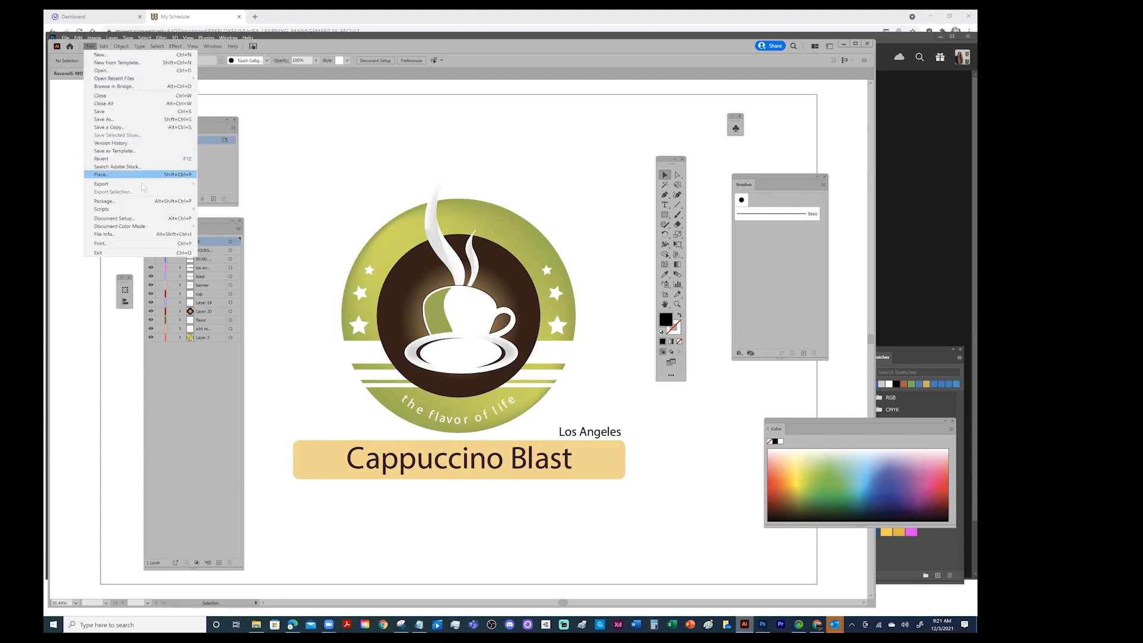
mouse_move(142, 188)
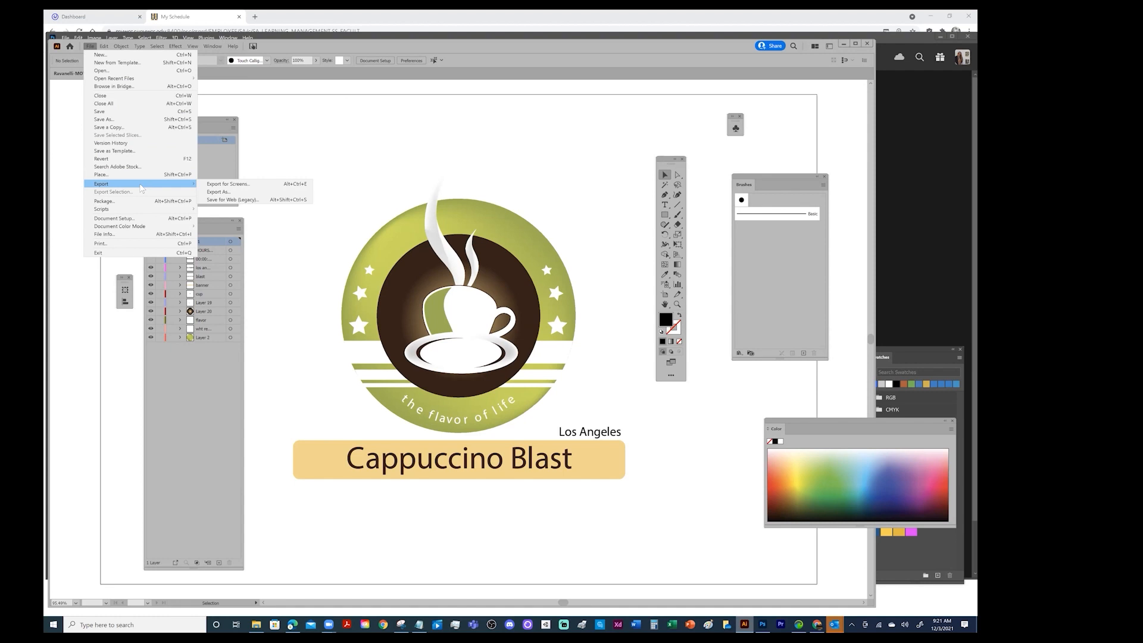
click(222, 194)
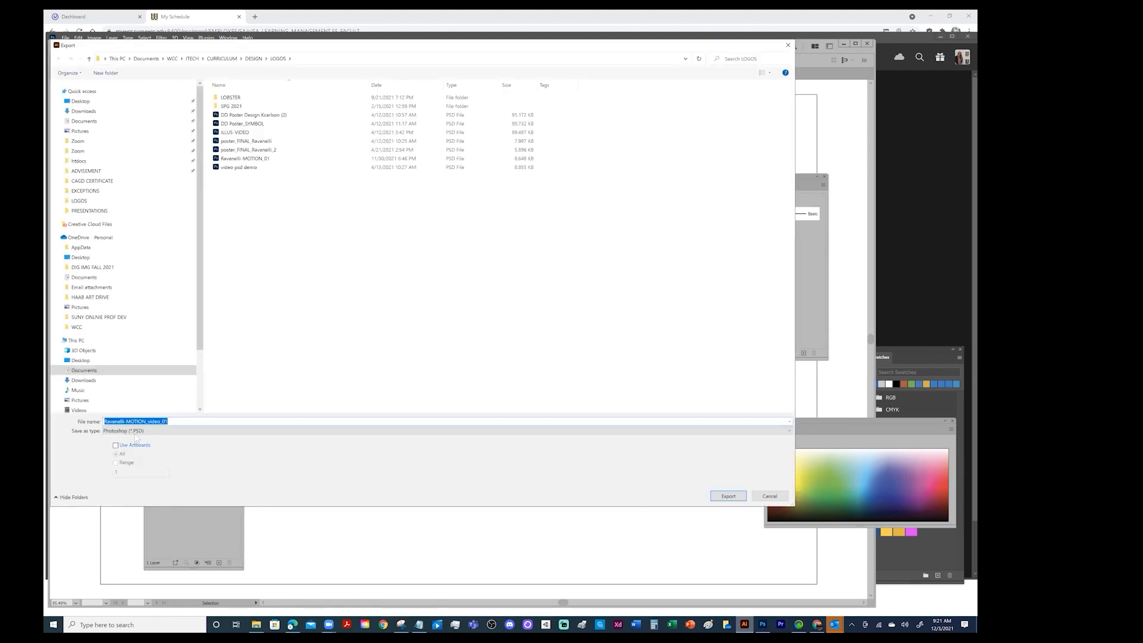
click(137, 431)
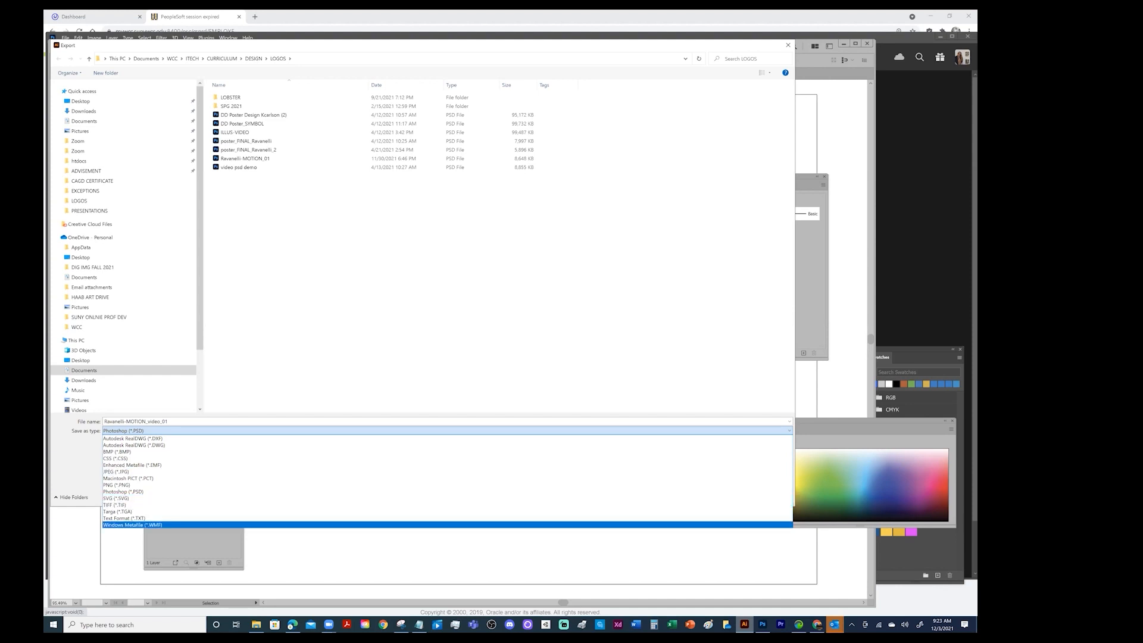
click(299, 353)
click(770, 496)
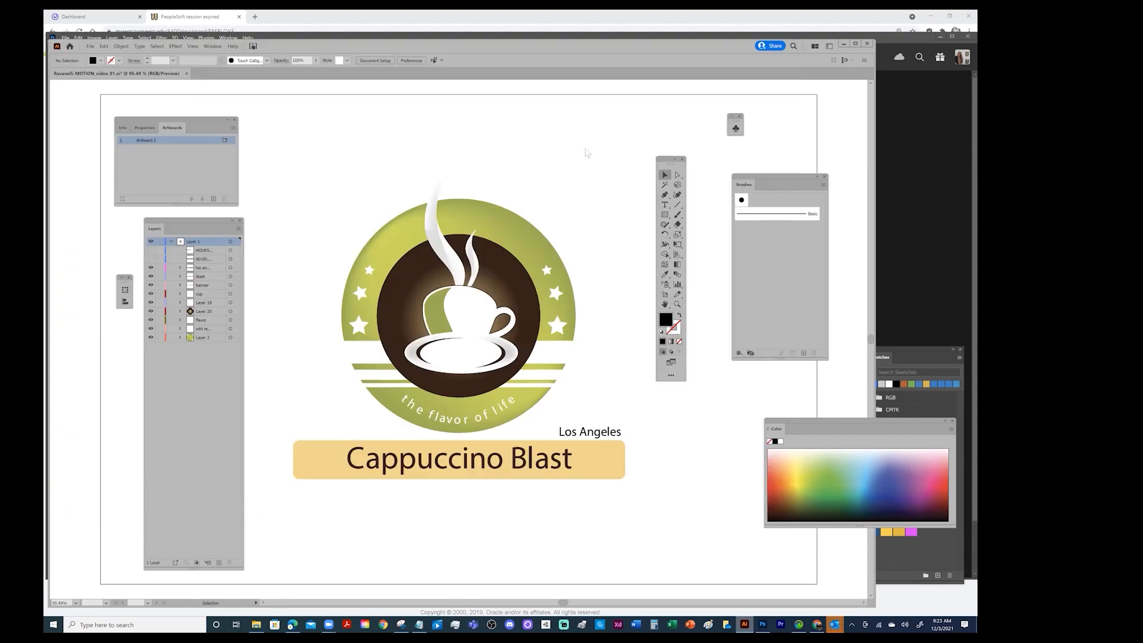
click(90, 47)
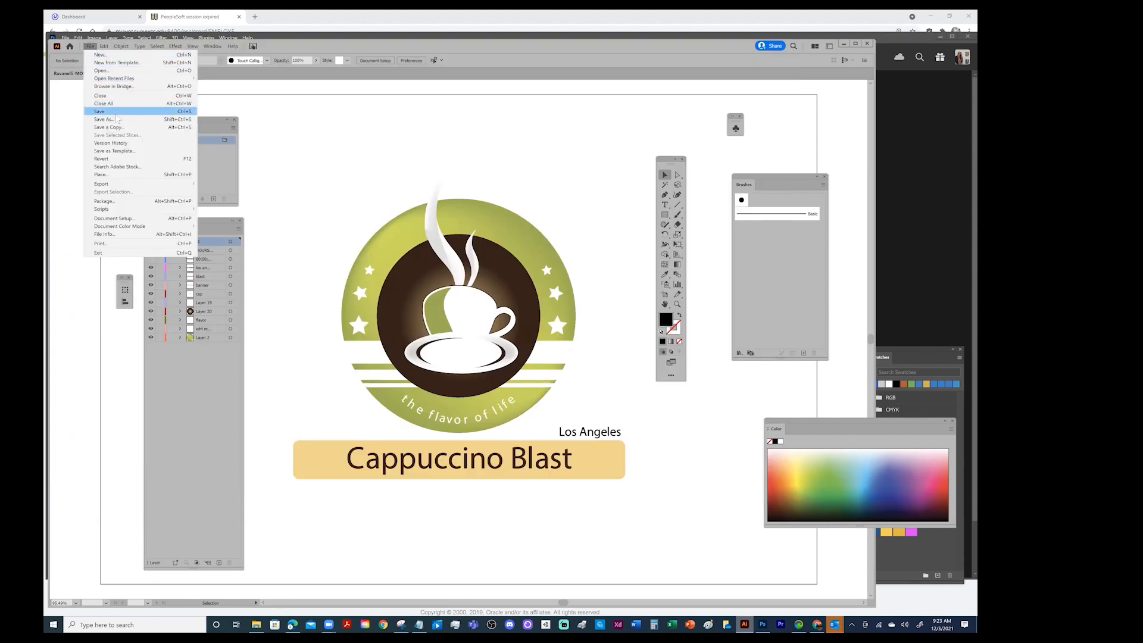
click(115, 120)
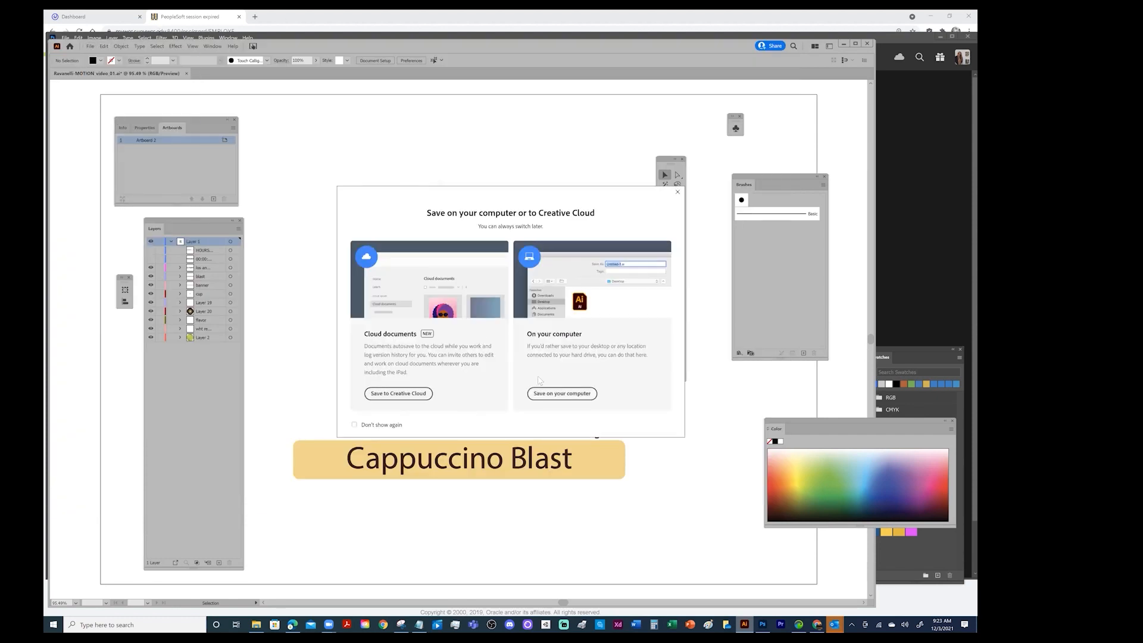
click(562, 395)
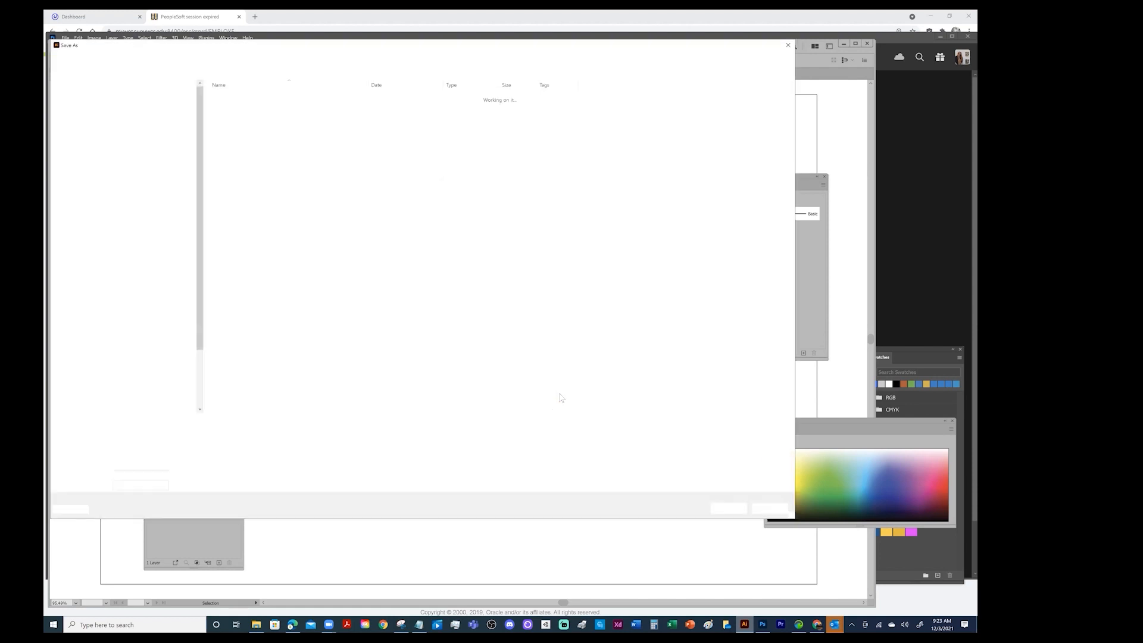
click(178, 431)
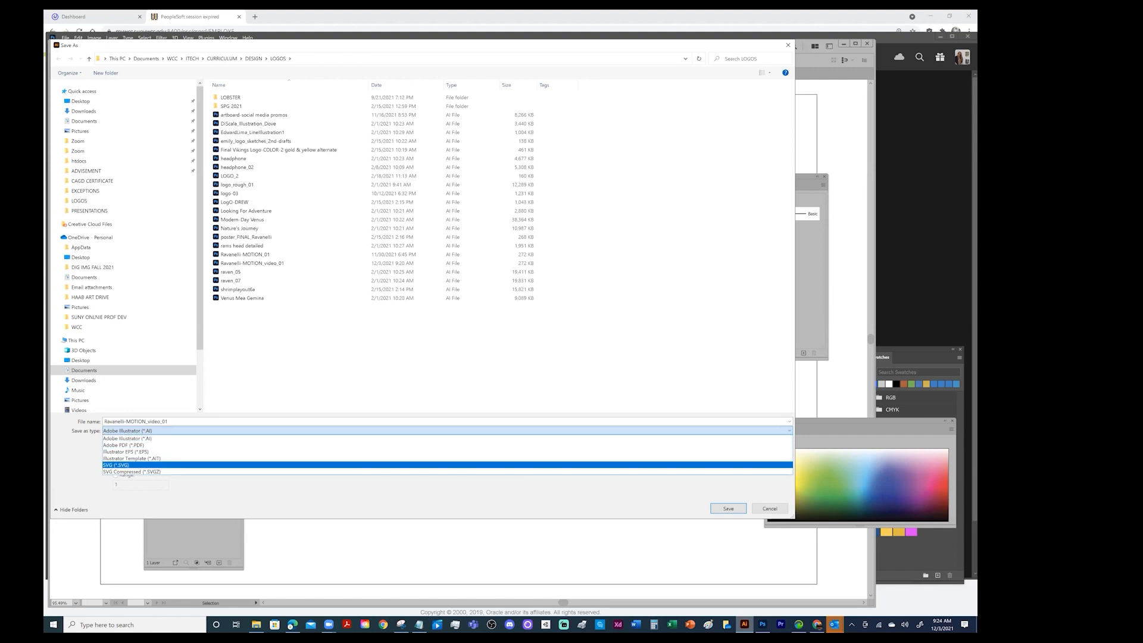
click(770, 508)
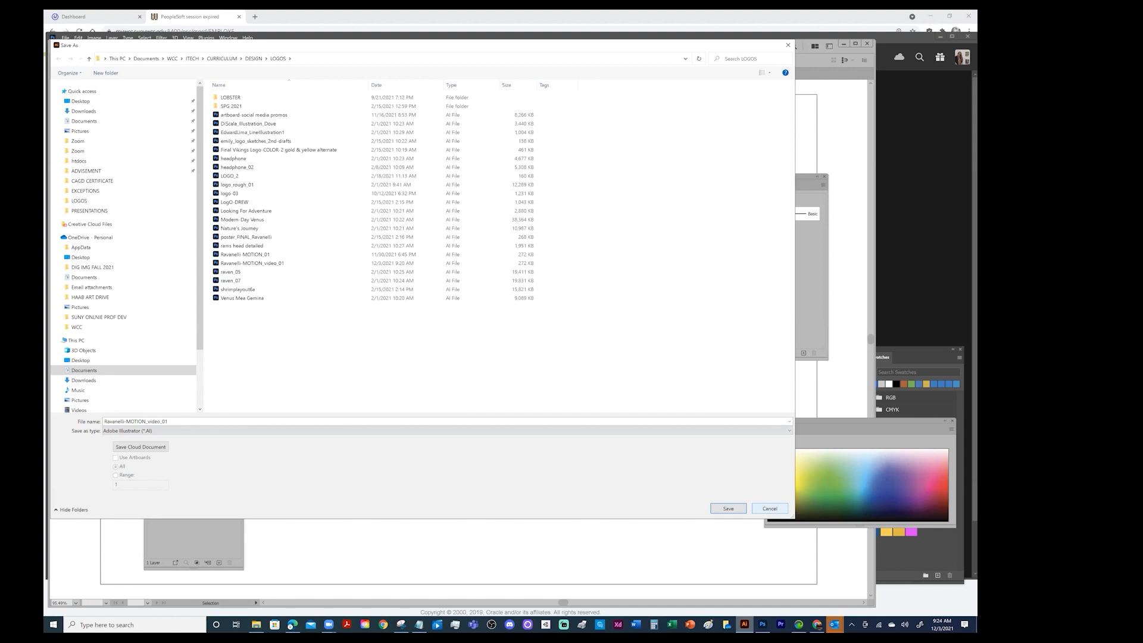
click(769, 508)
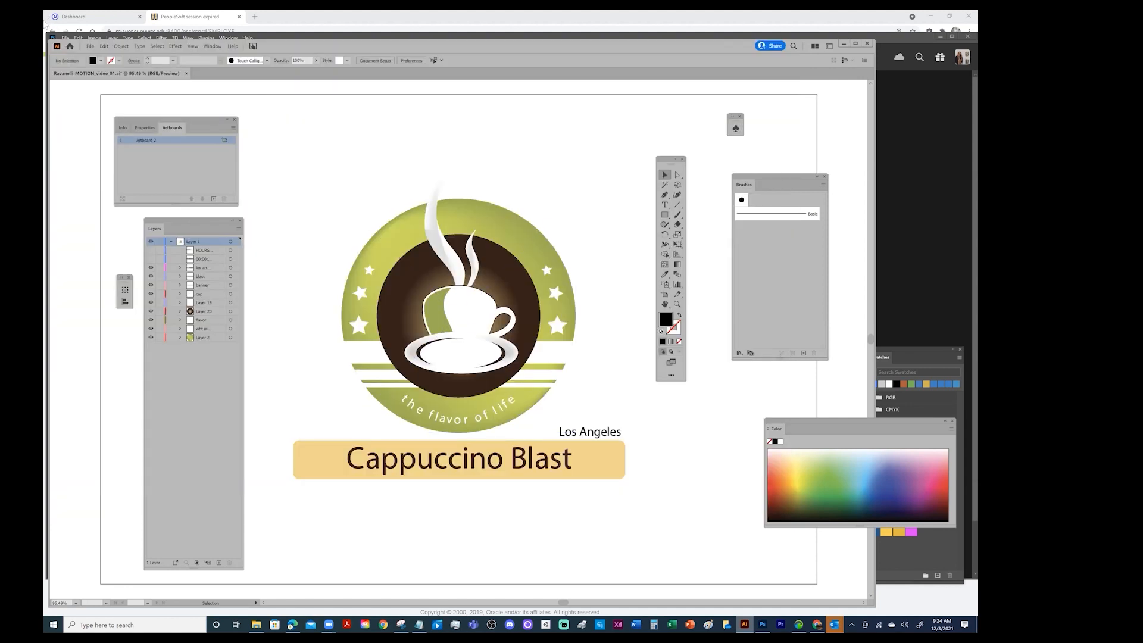
Start an Export As of the logo document in the Photoshop (*.PSD) format
click(91, 46)
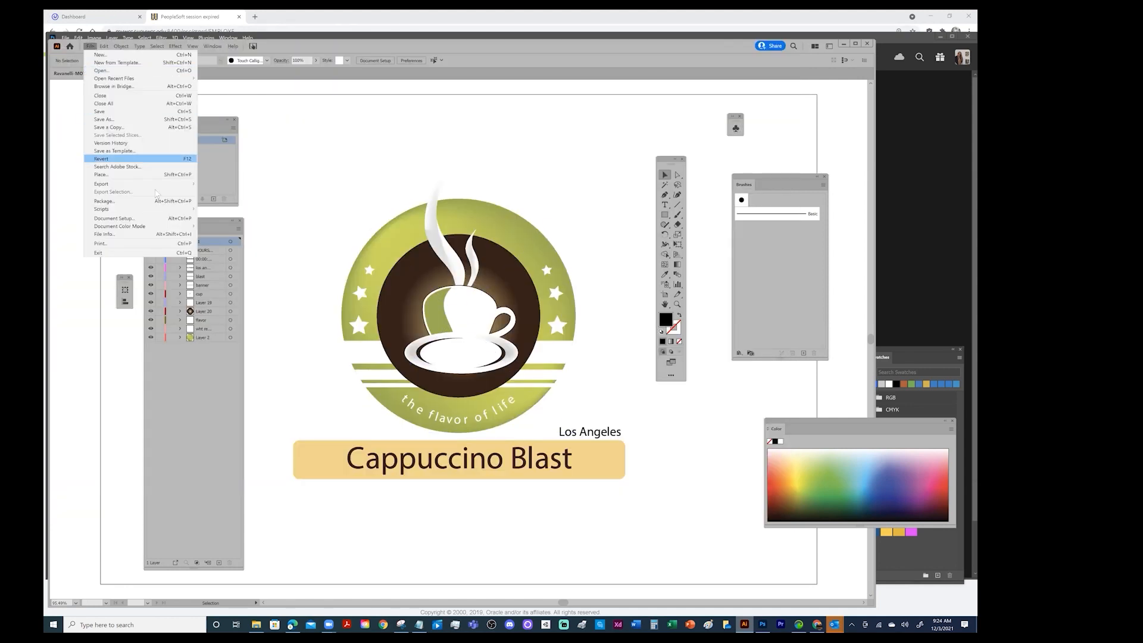
mouse_move(121, 186)
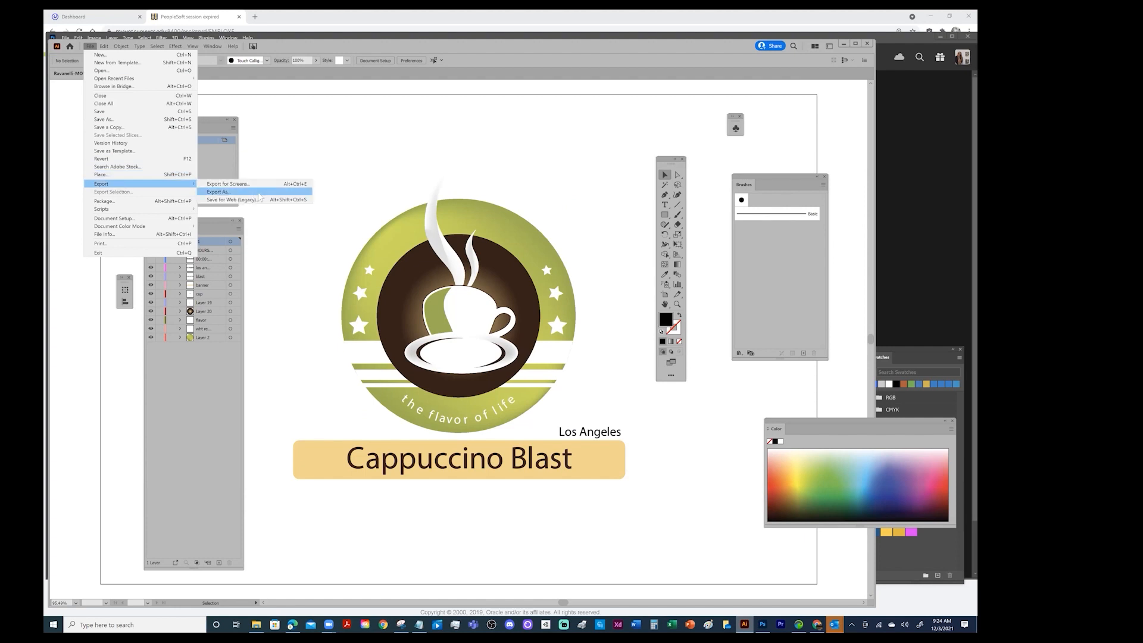
click(257, 193)
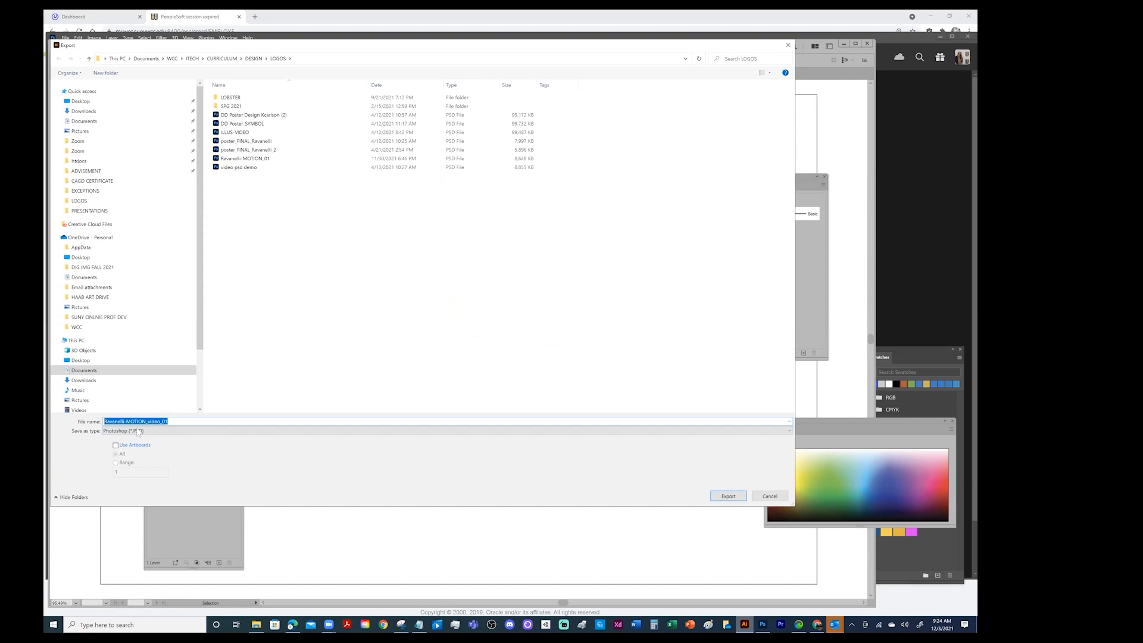
click(179, 421)
key(BackSpace)
key(BackSpace)
key(BackSpace)
key(BackSpace)
key(BackSpace)
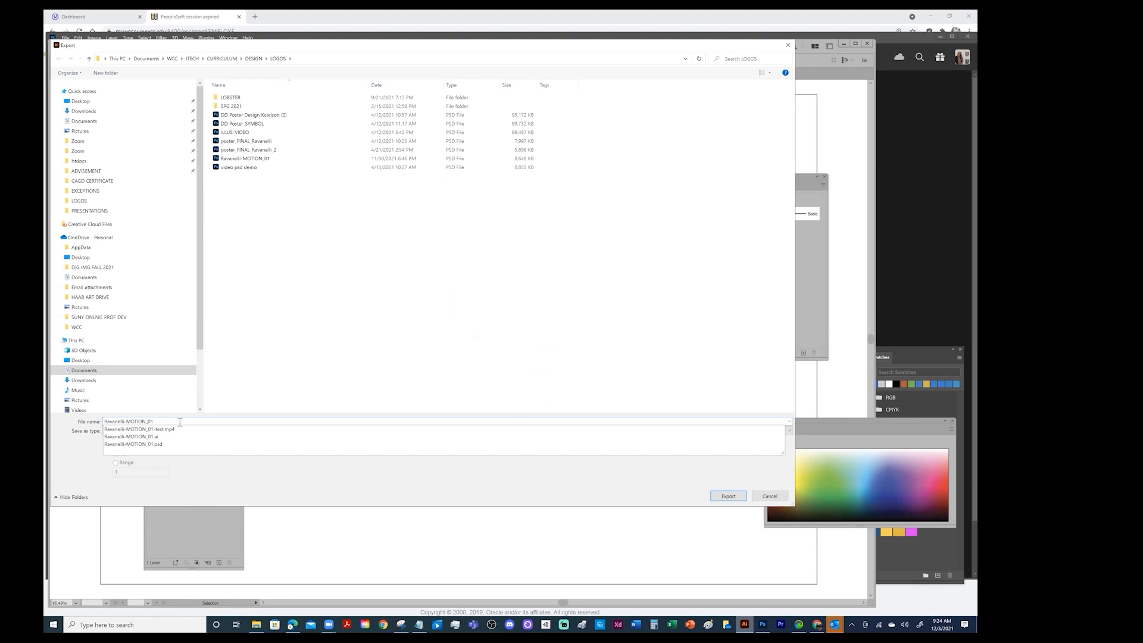
key(ctrl+z)
click(179, 421)
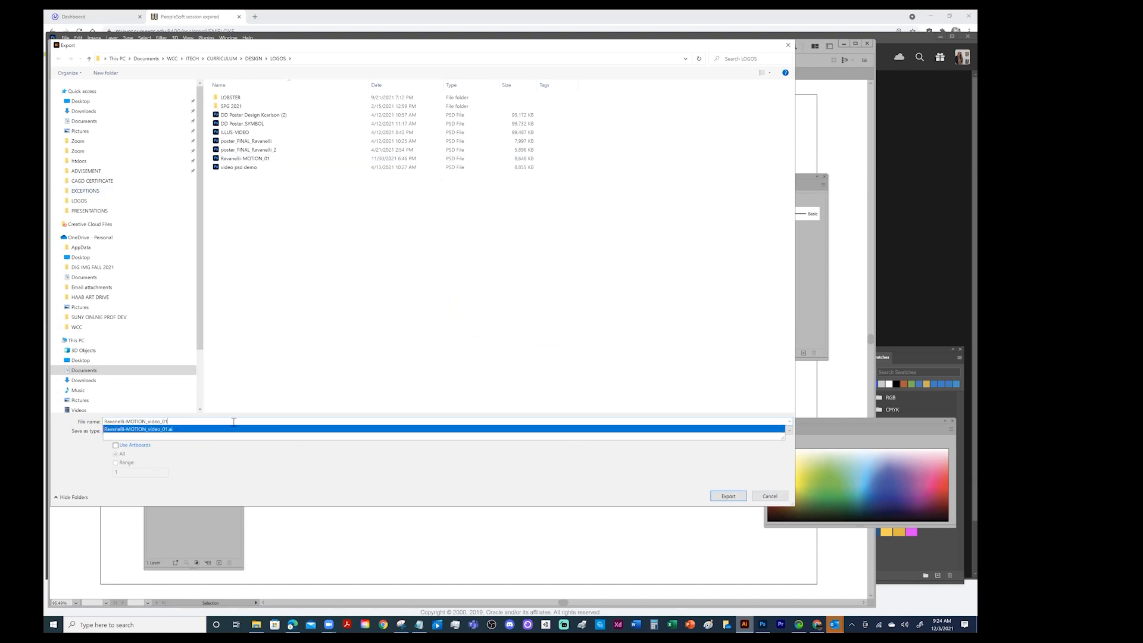
click(165, 464)
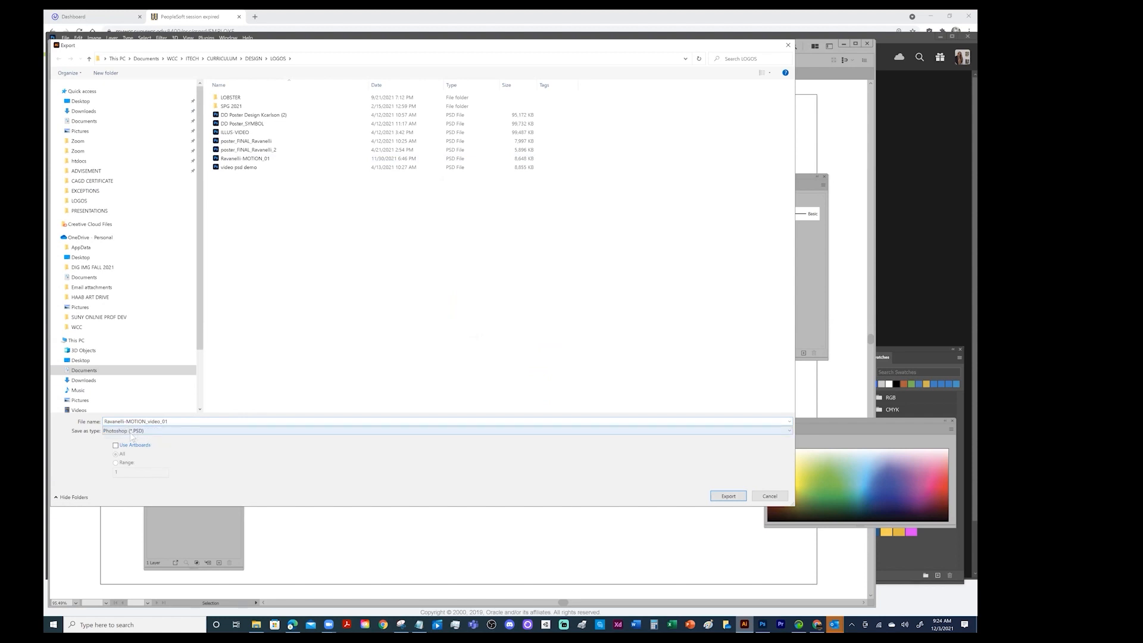
Export the PSD to the LOGOS folder in RGB at High (300 ppi) with Write Layers
click(728, 496)
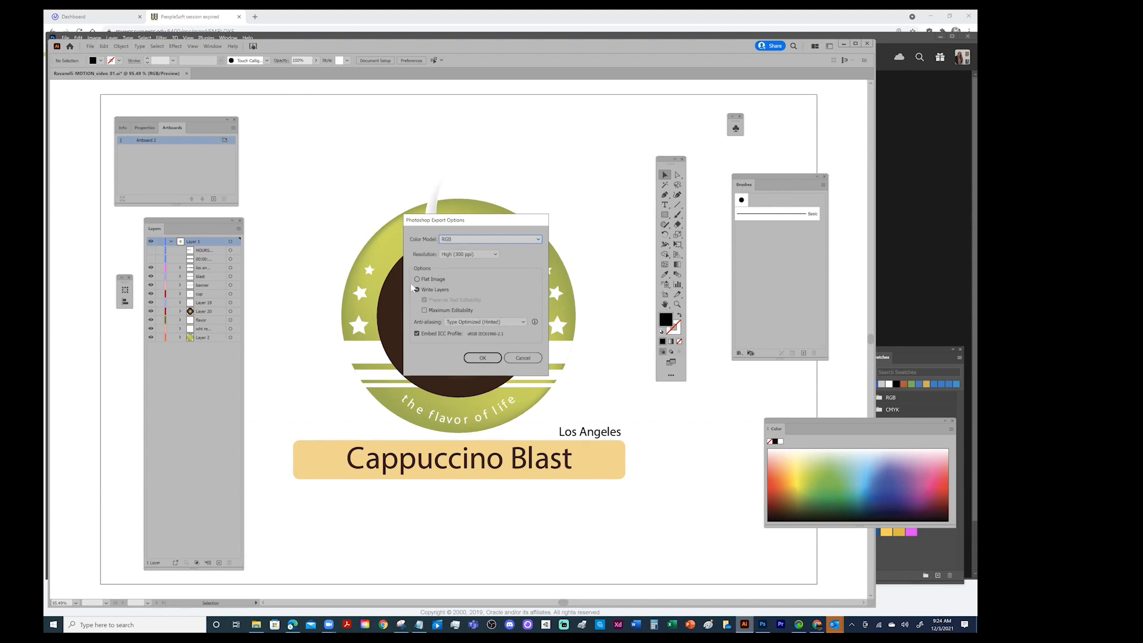
click(483, 358)
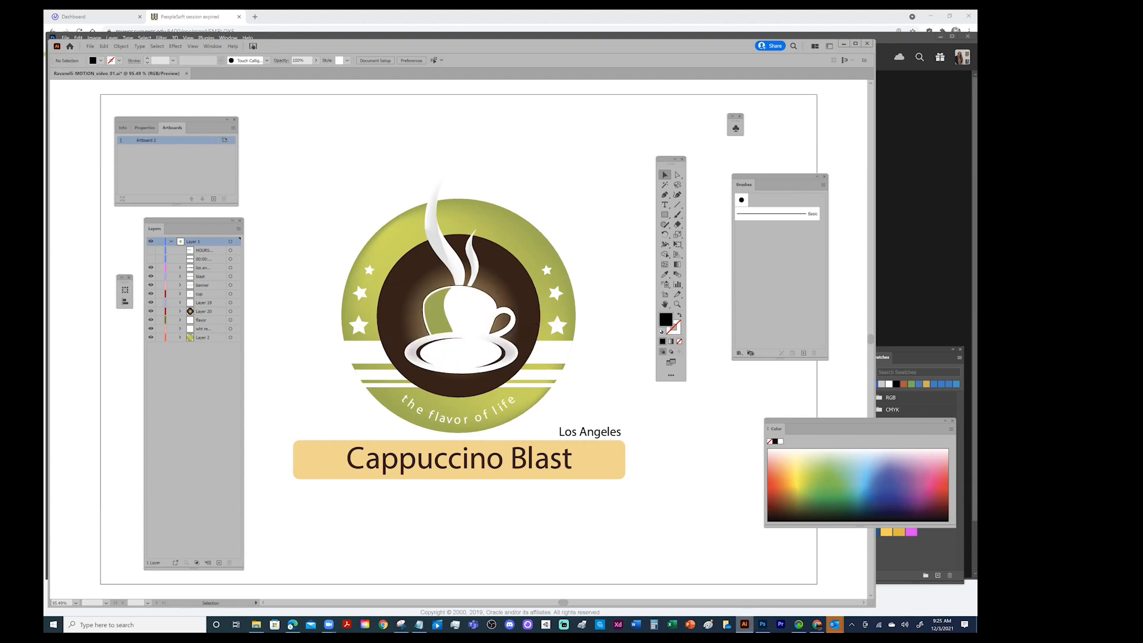
Switch to Photoshop and select the newly exported video_01 PSD in the LOGOS folder for opening
click(763, 625)
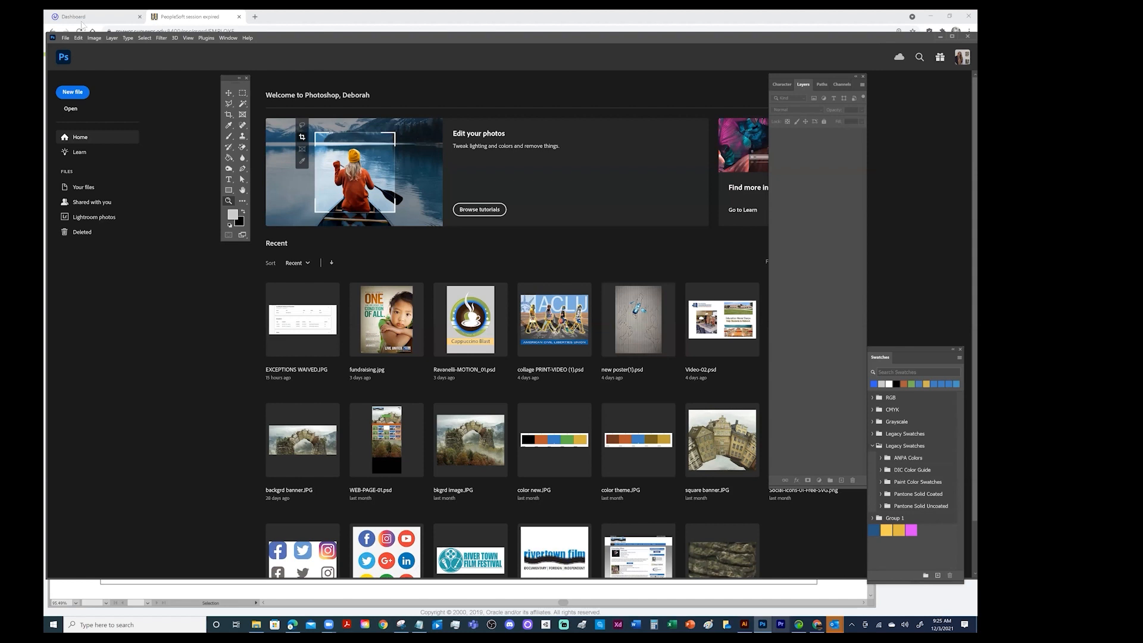
click(67, 38)
click(70, 52)
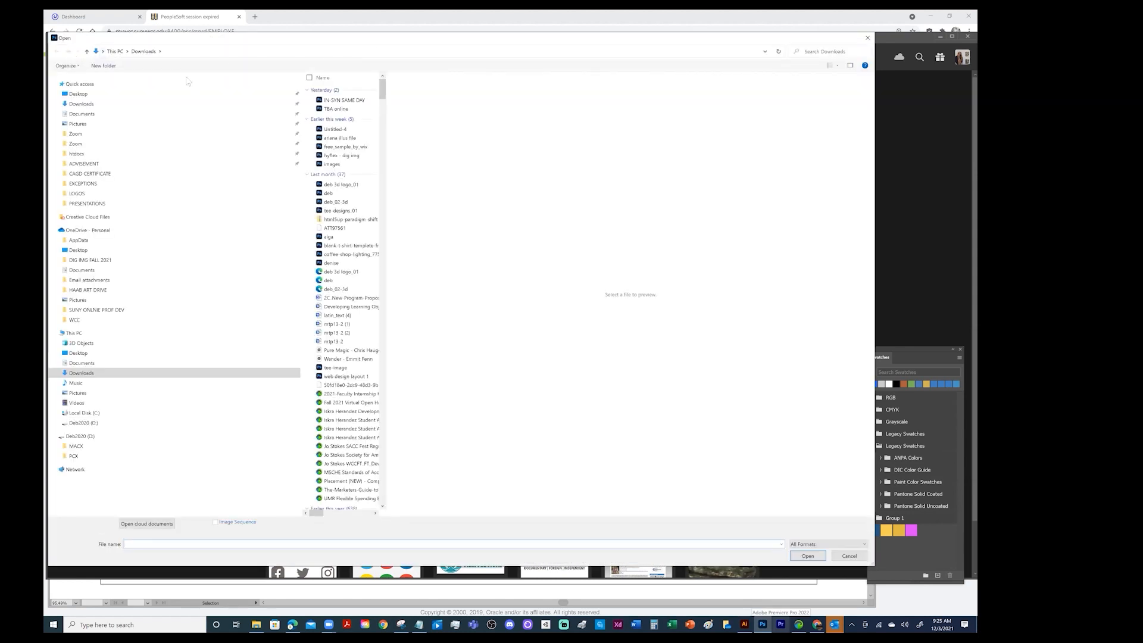
click(182, 194)
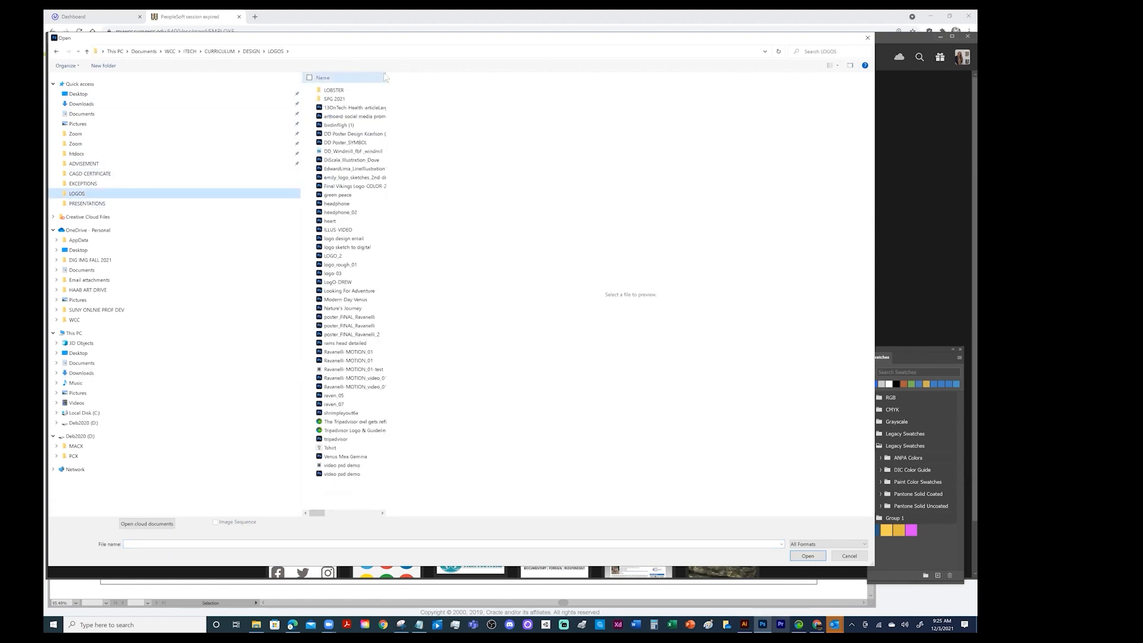
drag(385, 82, 629, 84)
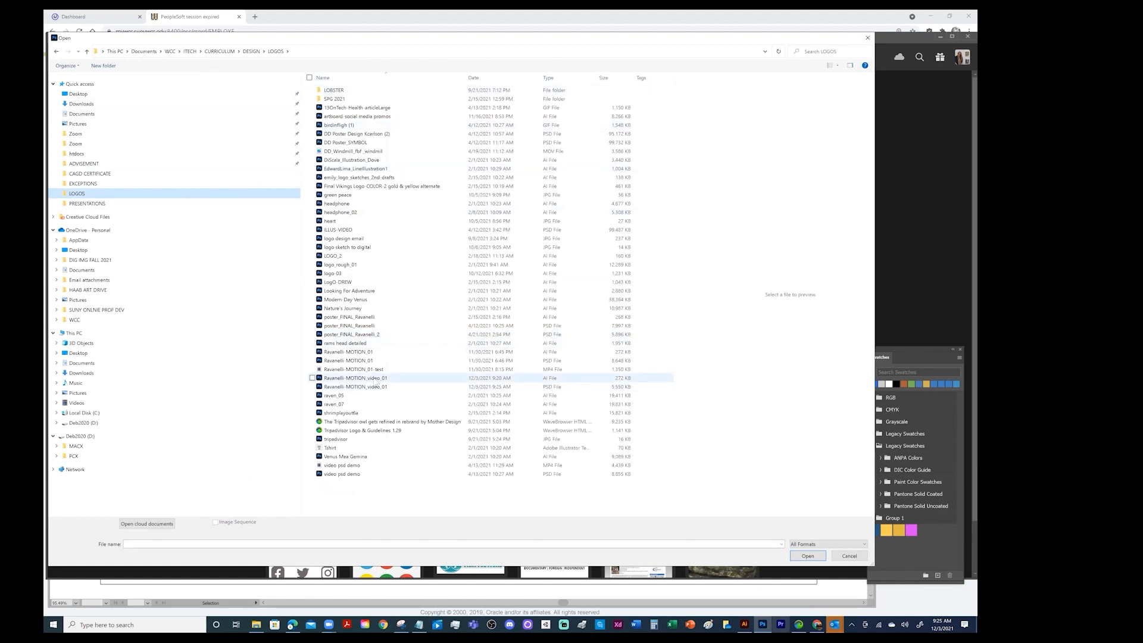
click(559, 388)
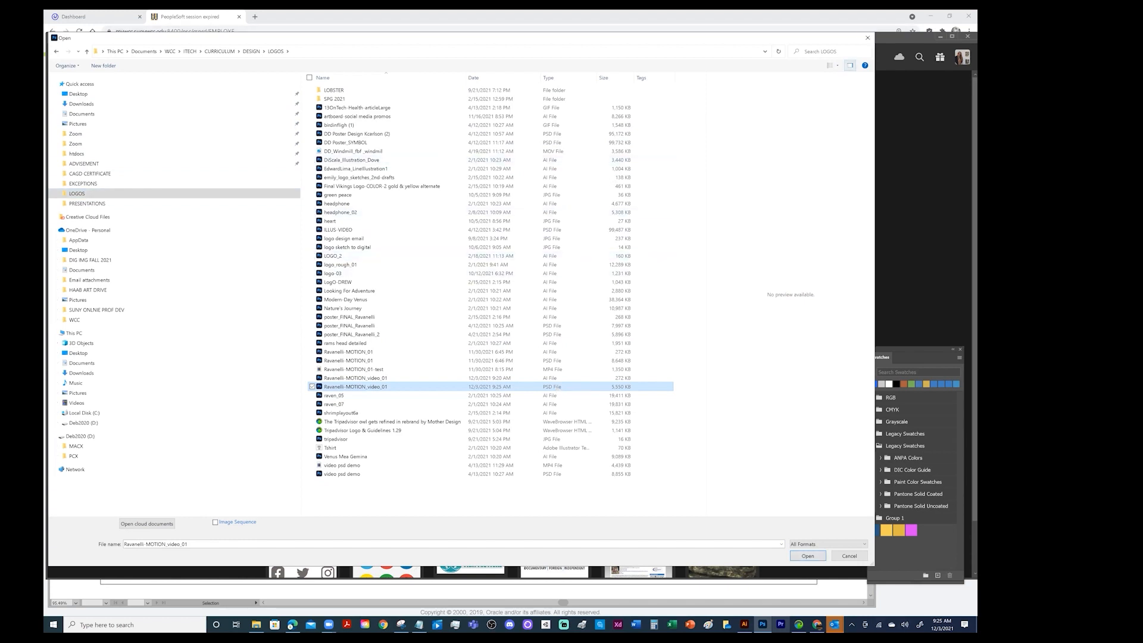
click(837, 65)
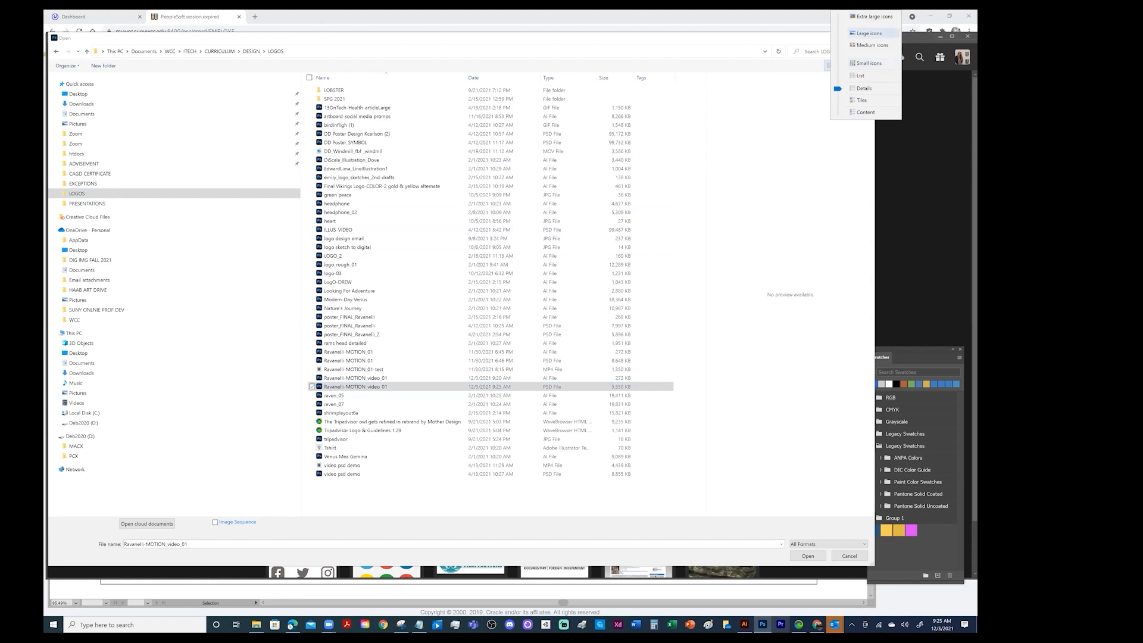
click(871, 33)
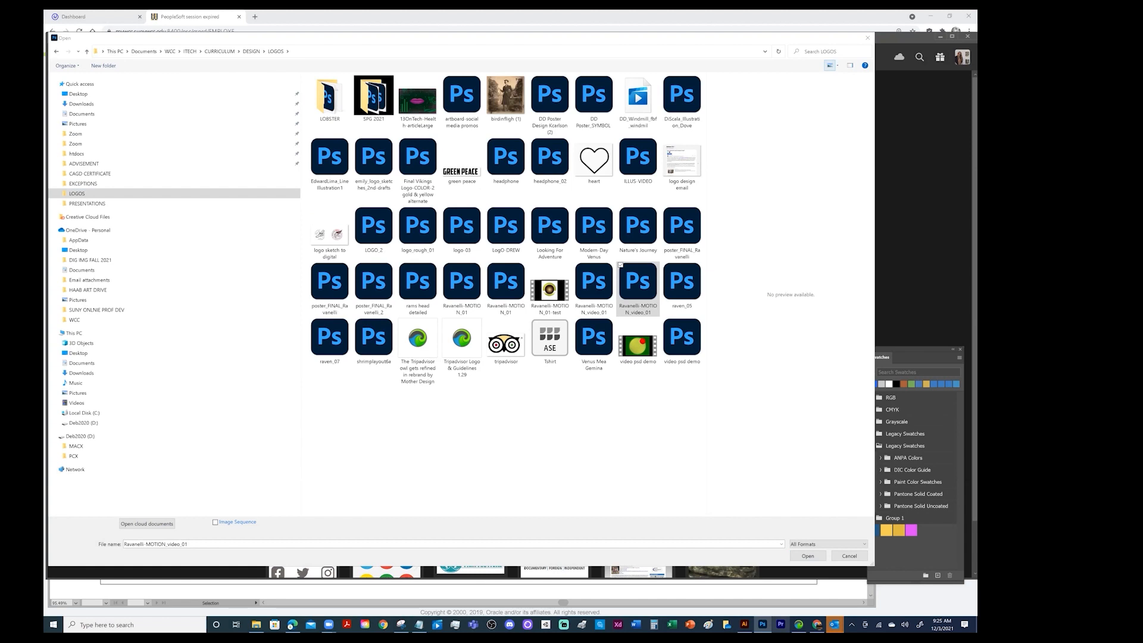
click(837, 65)
click(865, 120)
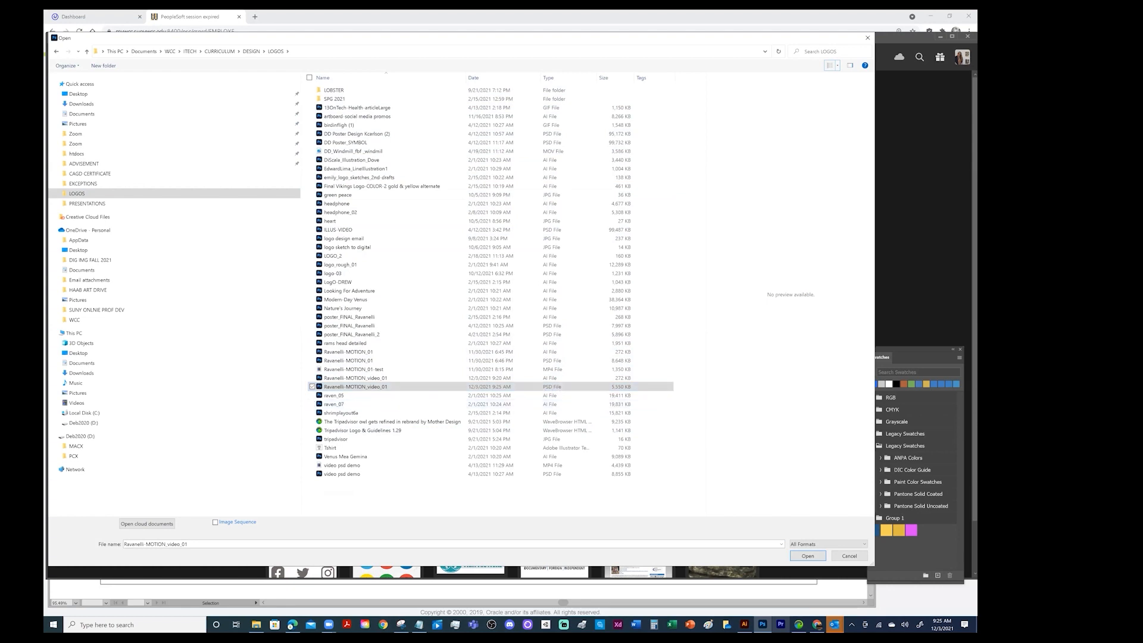
Open the selected PSD and expand its Layer 1 group to list the sublayers
key(Return)
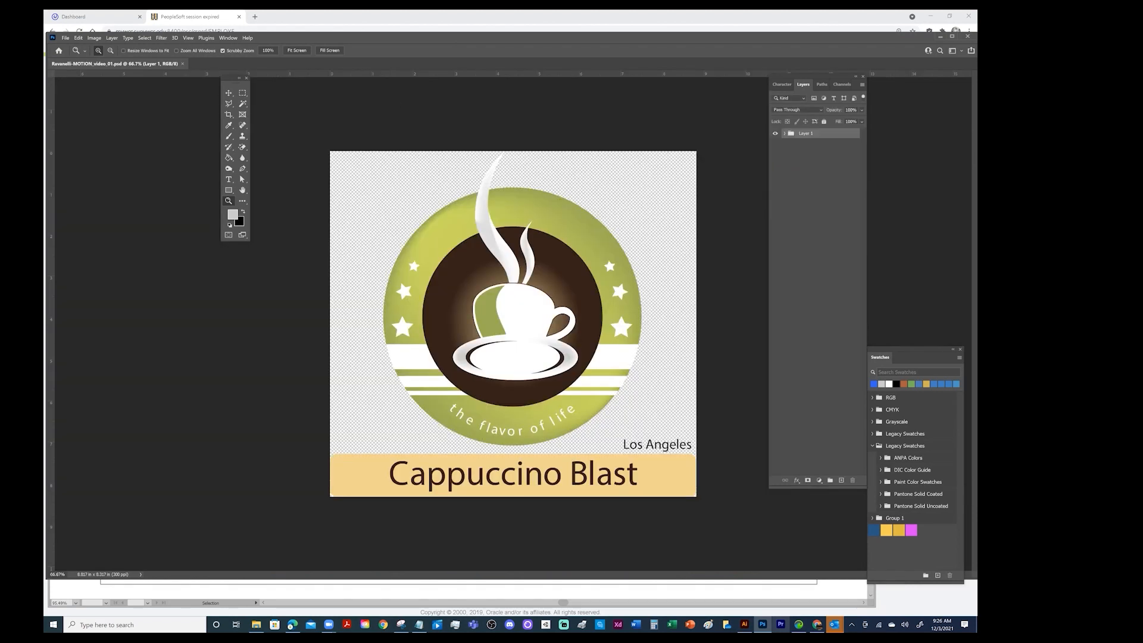
click(785, 133)
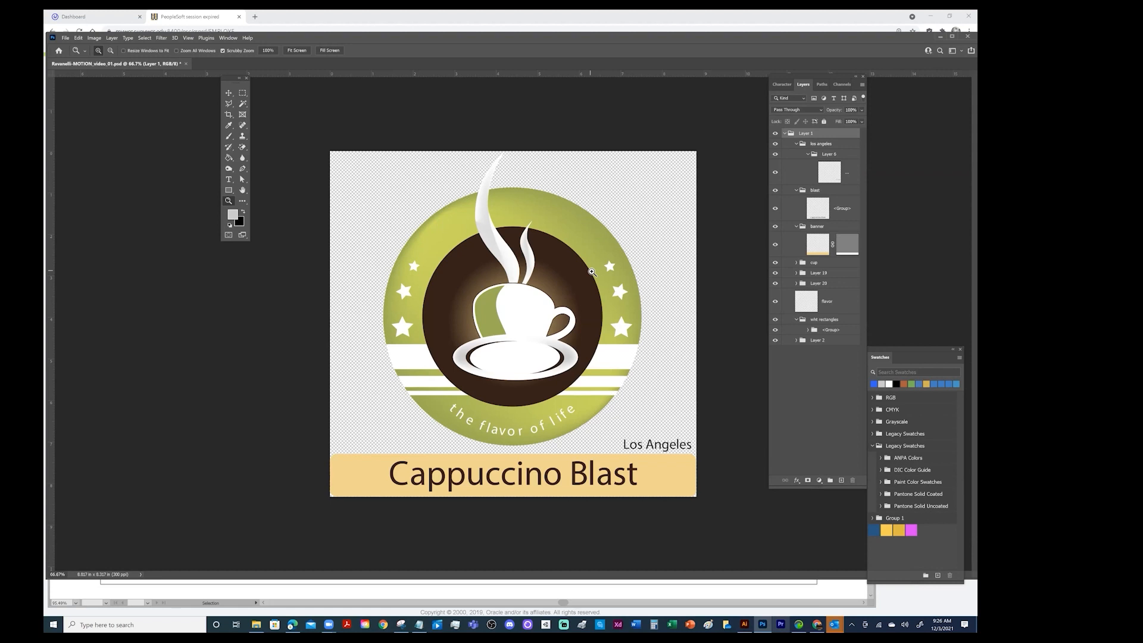
Examine the pixels along the green circle's upper-right edge at 3200% magnification
click(594, 212)
drag(601, 230, 628, 221)
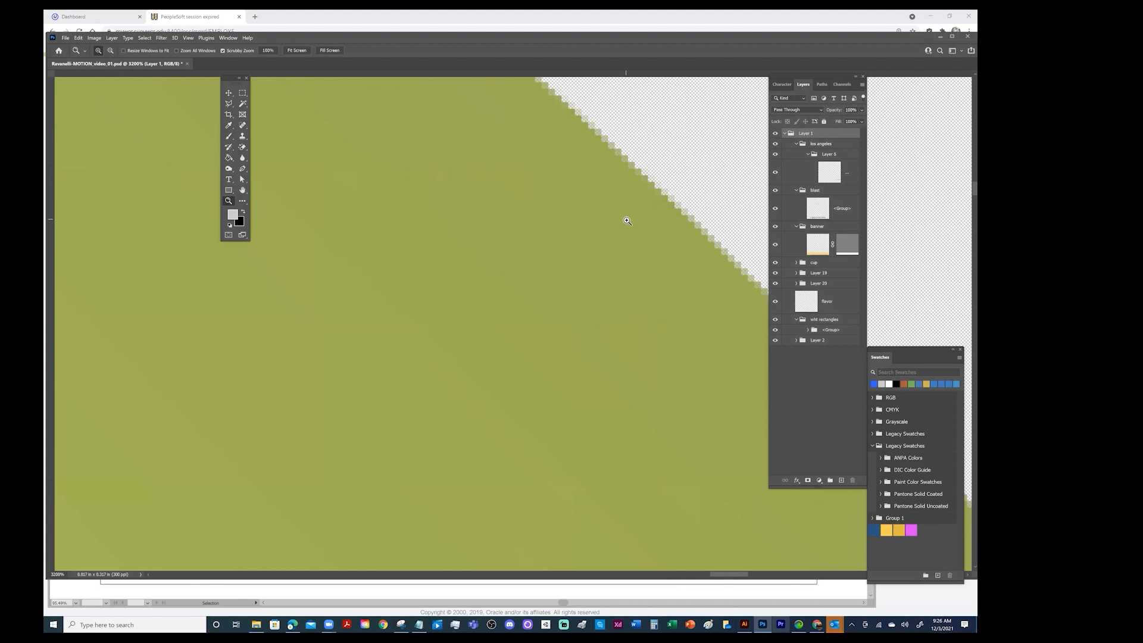
drag(688, 199, 545, 281)
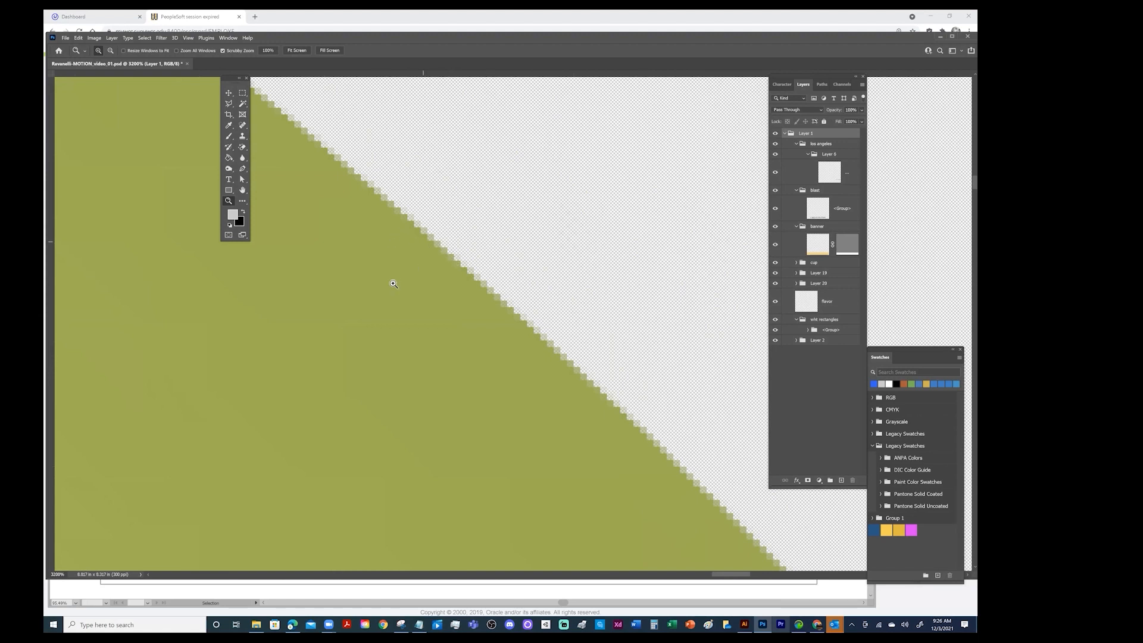
Switch to Illustrator and examine the same edge of the green circle at high magnification for comparison
click(744, 624)
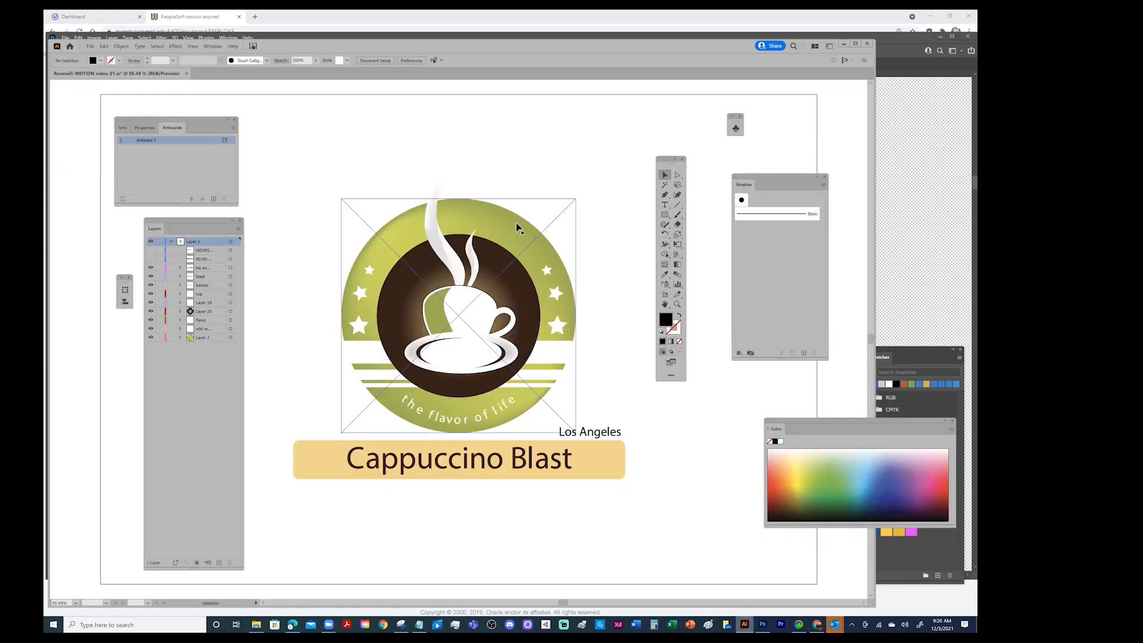
key(z)
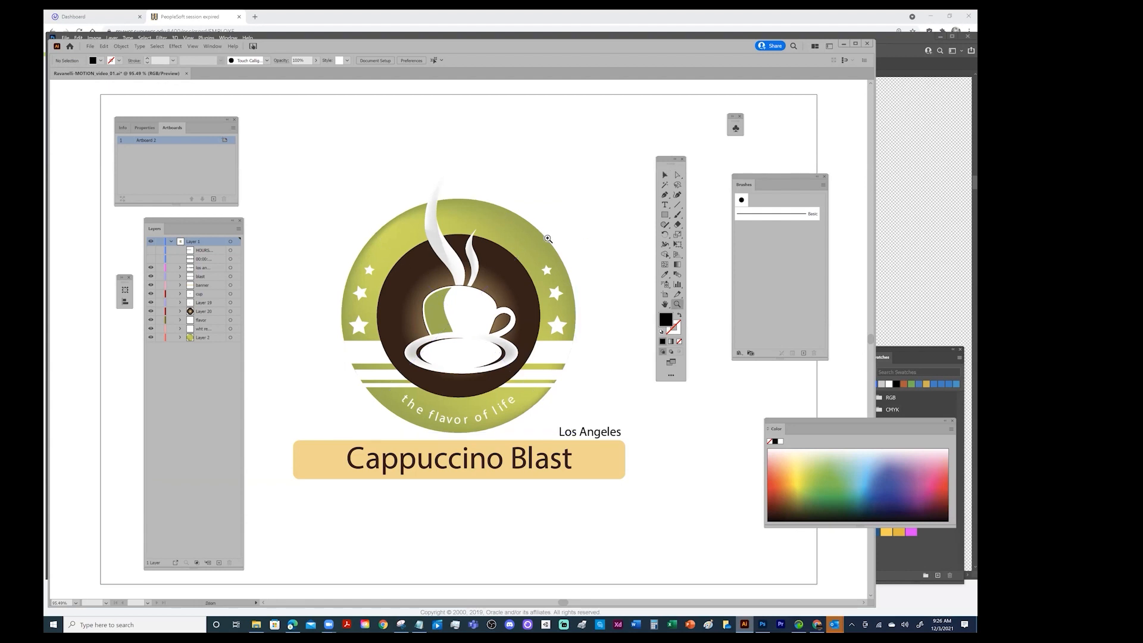
click(547, 238)
click(457, 340)
click(466, 327)
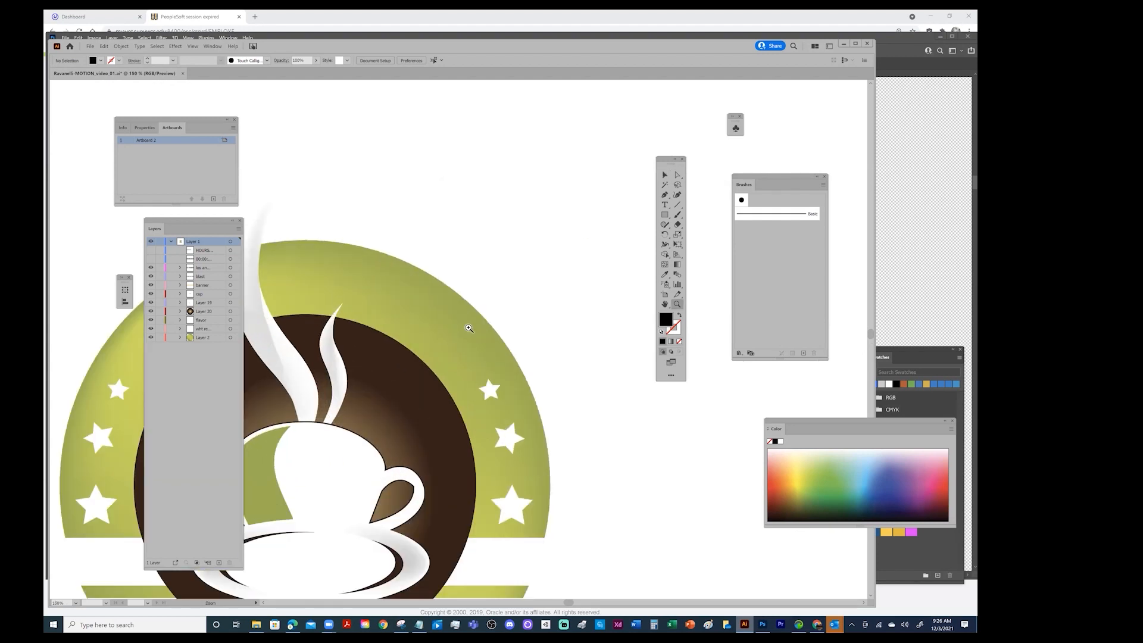
click(467, 327)
click(439, 334)
click(495, 337)
click(511, 329)
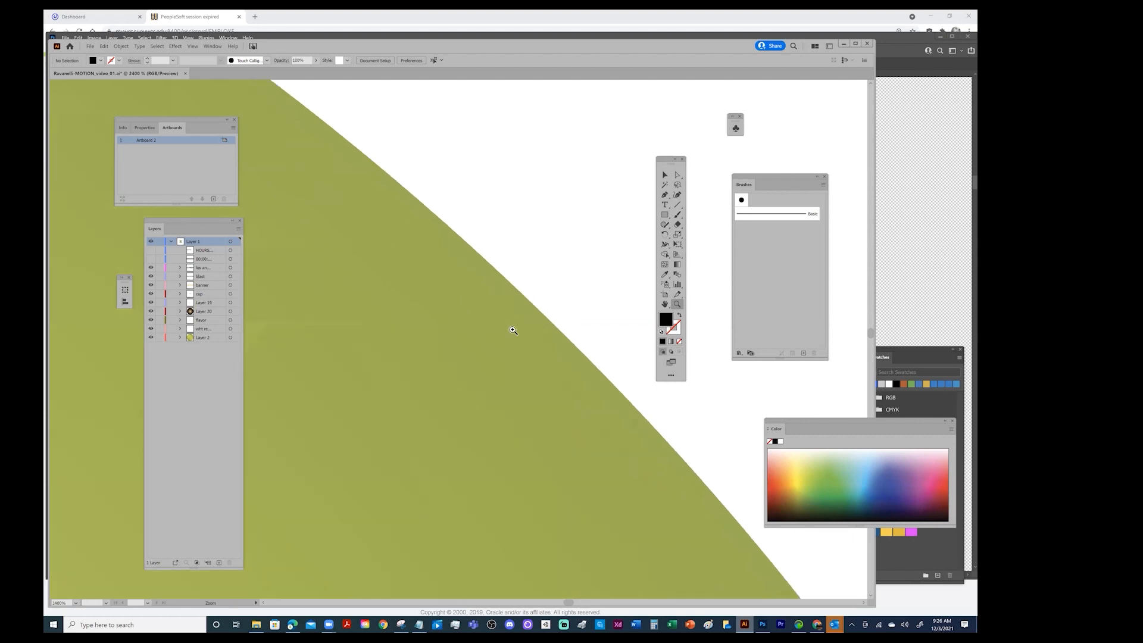
click(510, 327)
click(500, 331)
click(470, 341)
click(464, 344)
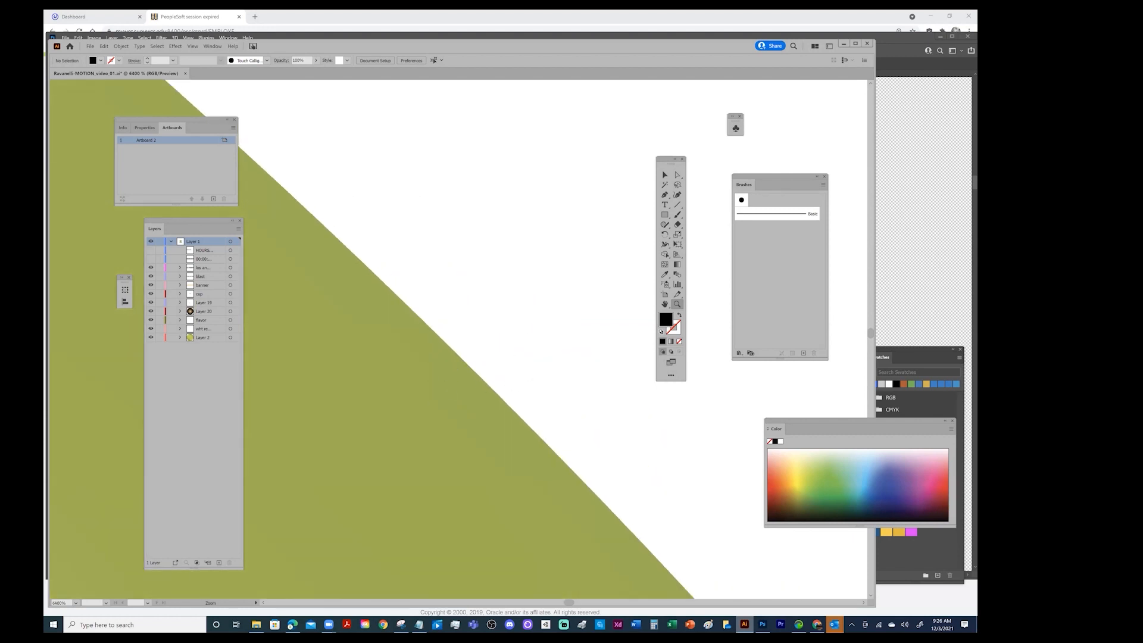
Switch back to Photoshop and fit the whole logo image on screen
click(763, 624)
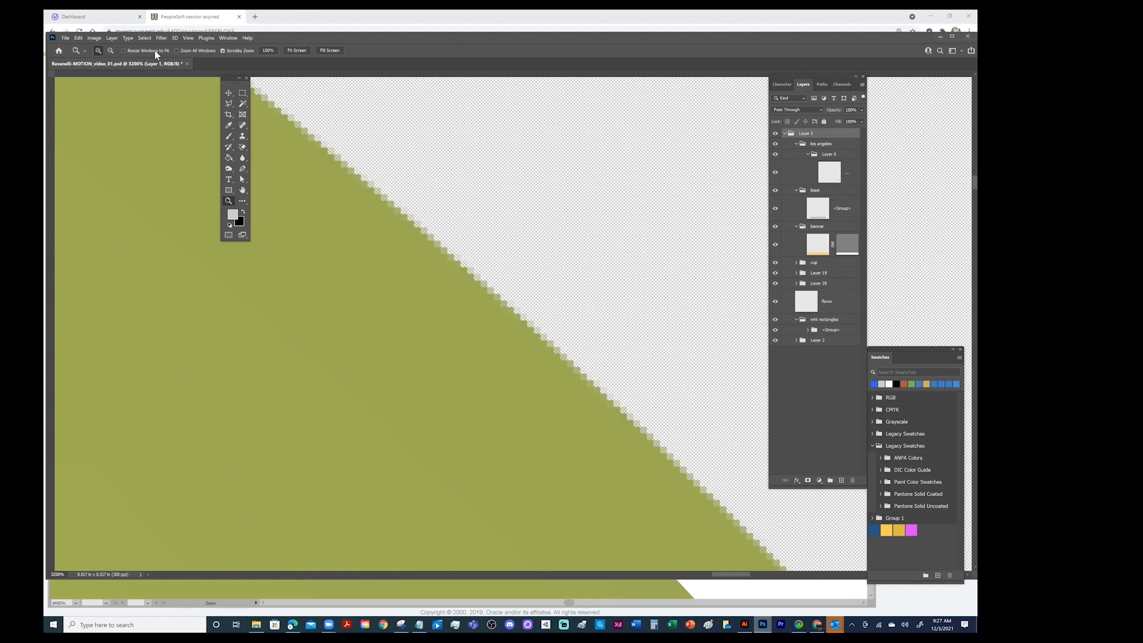
click(189, 38)
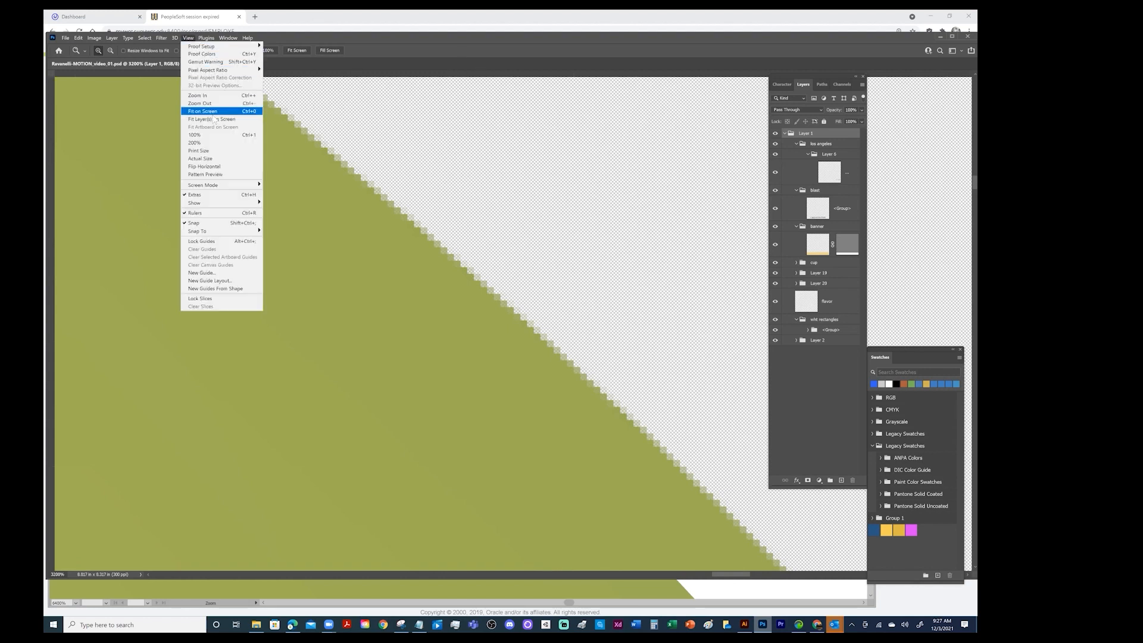
click(212, 111)
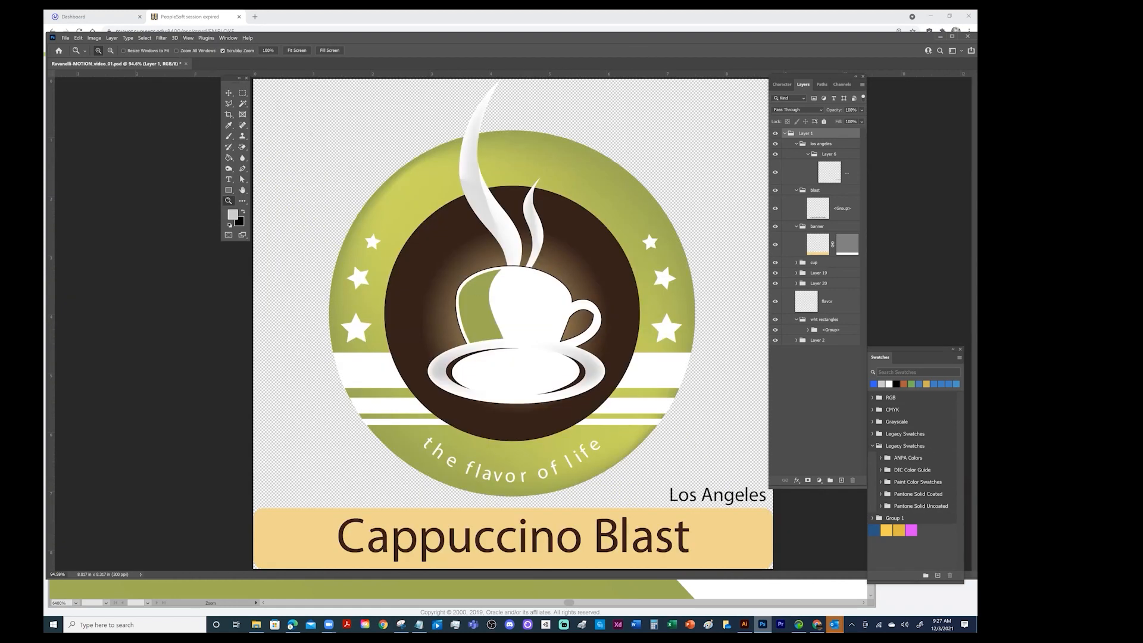
Hide all sublayers inside the Layer 1 group, and turn the los angeles group and its Layer 6 back on
drag(816, 77, 653, 90)
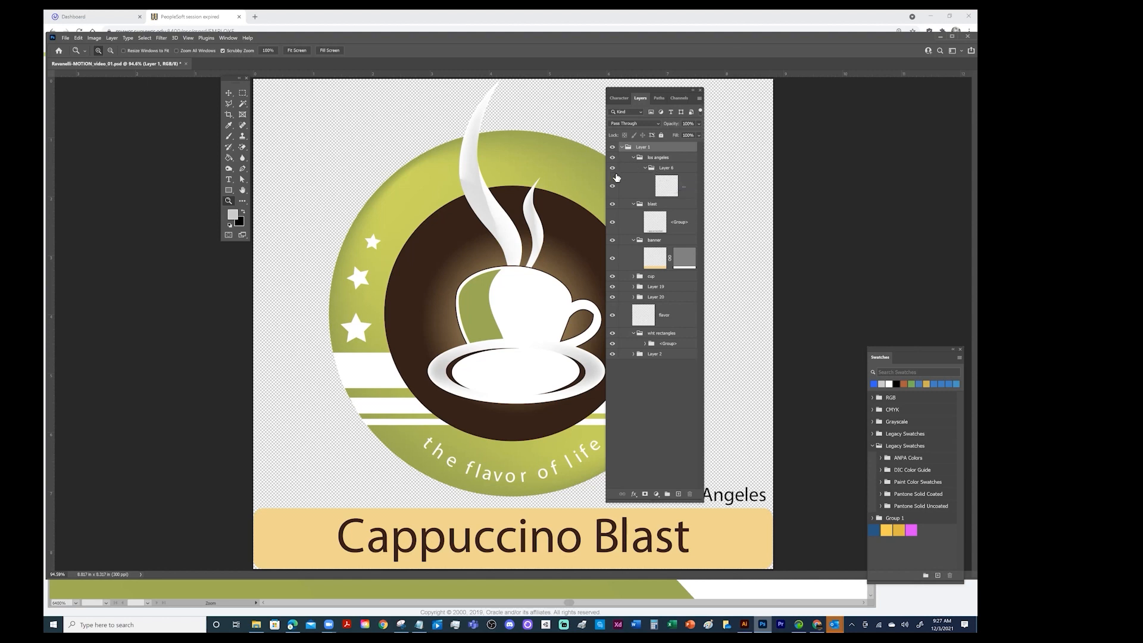
drag(612, 158, 606, 411)
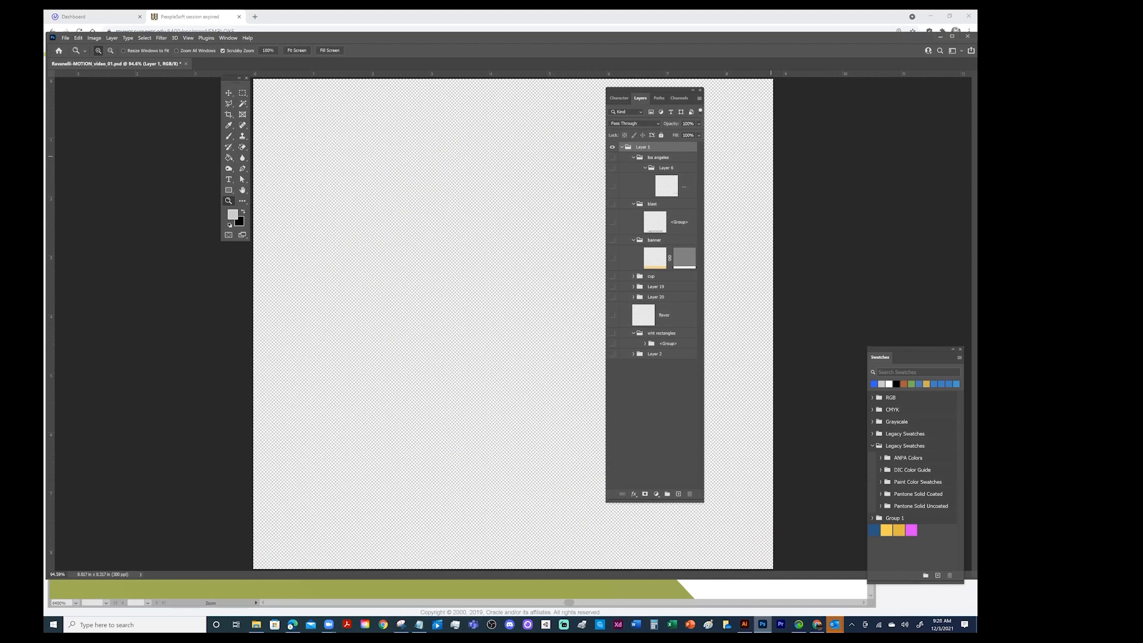
click(623, 148)
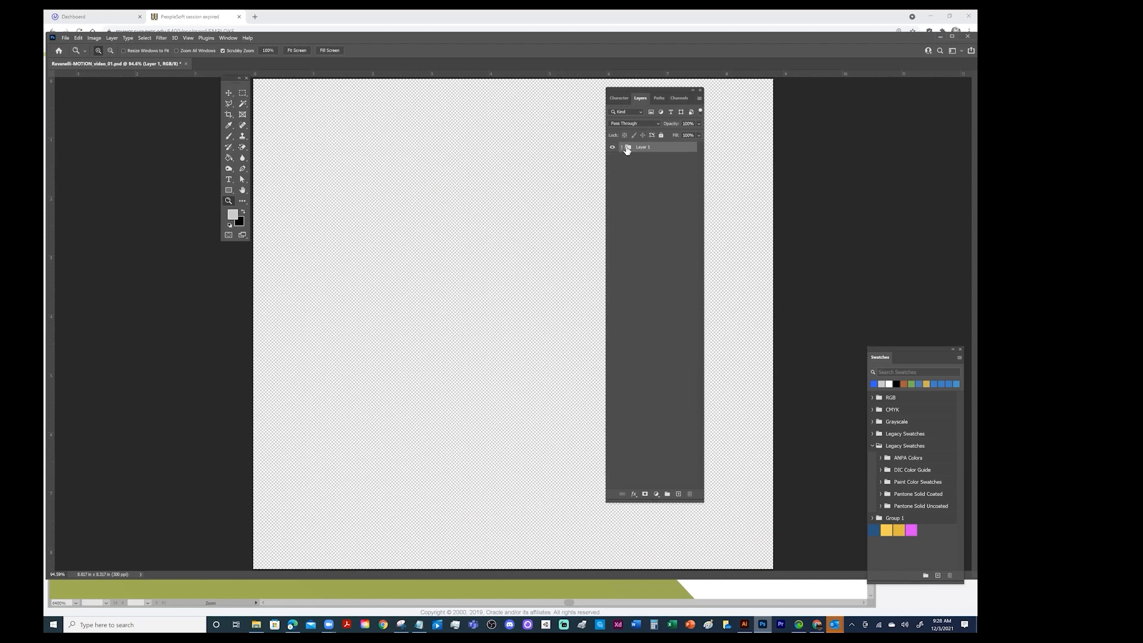
click(622, 148)
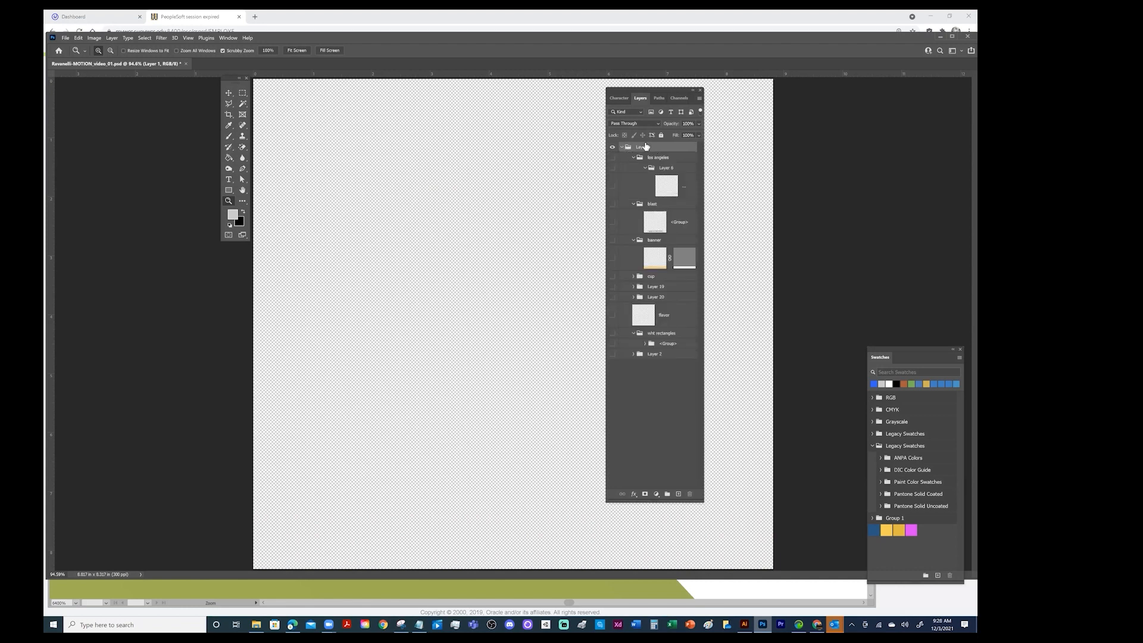
click(612, 158)
click(612, 169)
Separate the Layers panel from its panel group, place it over the image's left part, and zoom out one level
drag(648, 94, 312, 106)
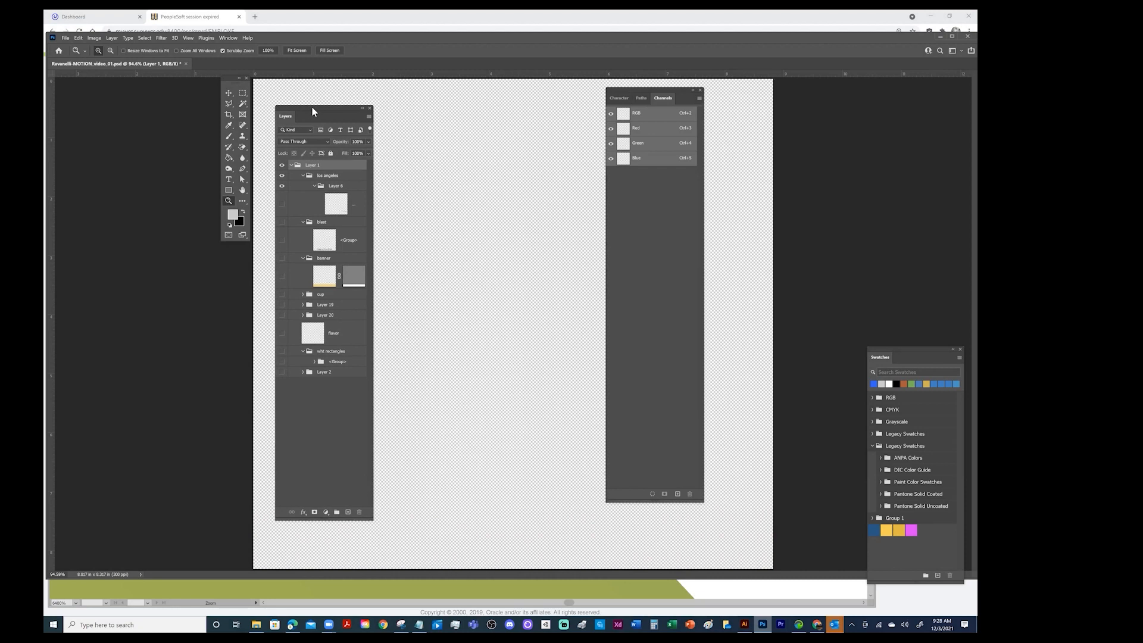
click(188, 38)
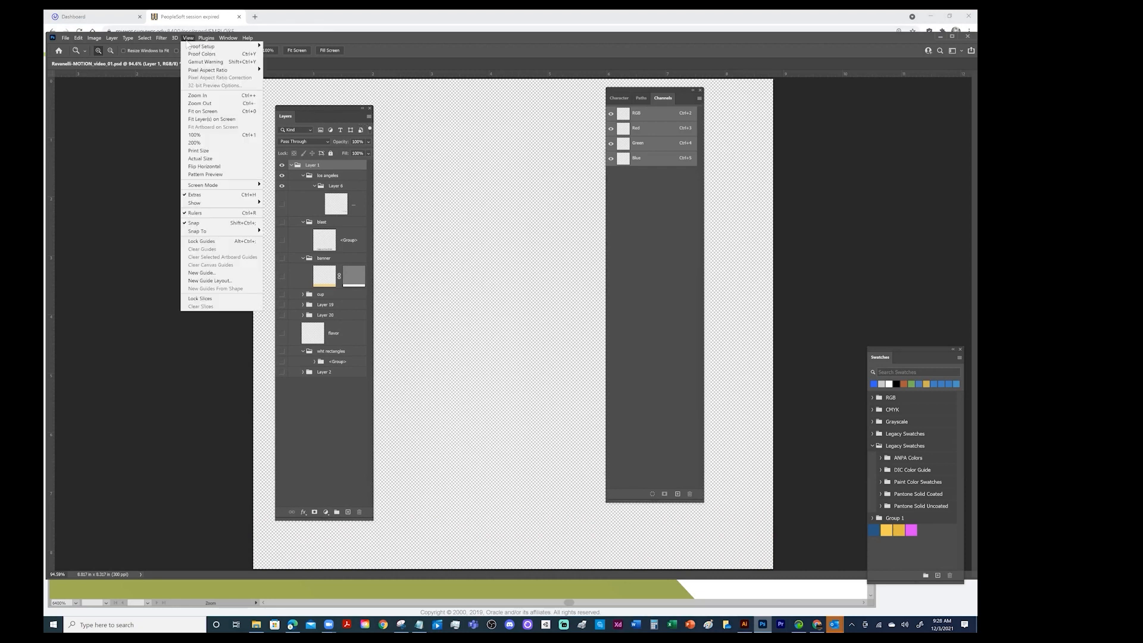
click(208, 103)
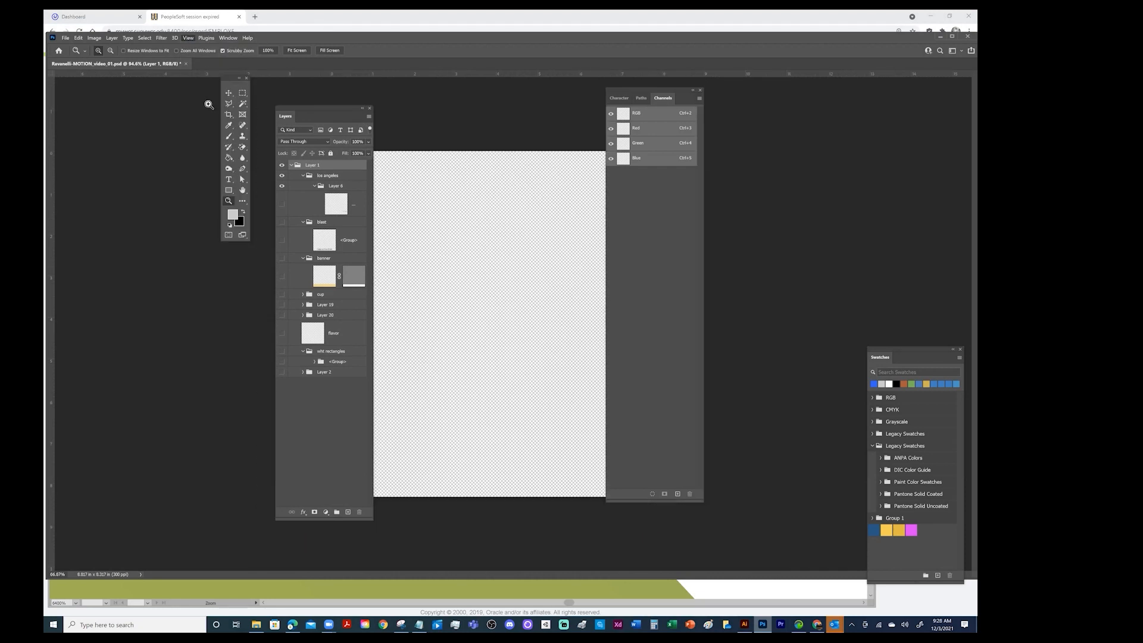
Move the Channels panel group, the toolbox and the Layers panel off the canvas so the whole image is uncovered
drag(654, 93, 763, 99)
drag(232, 80, 157, 88)
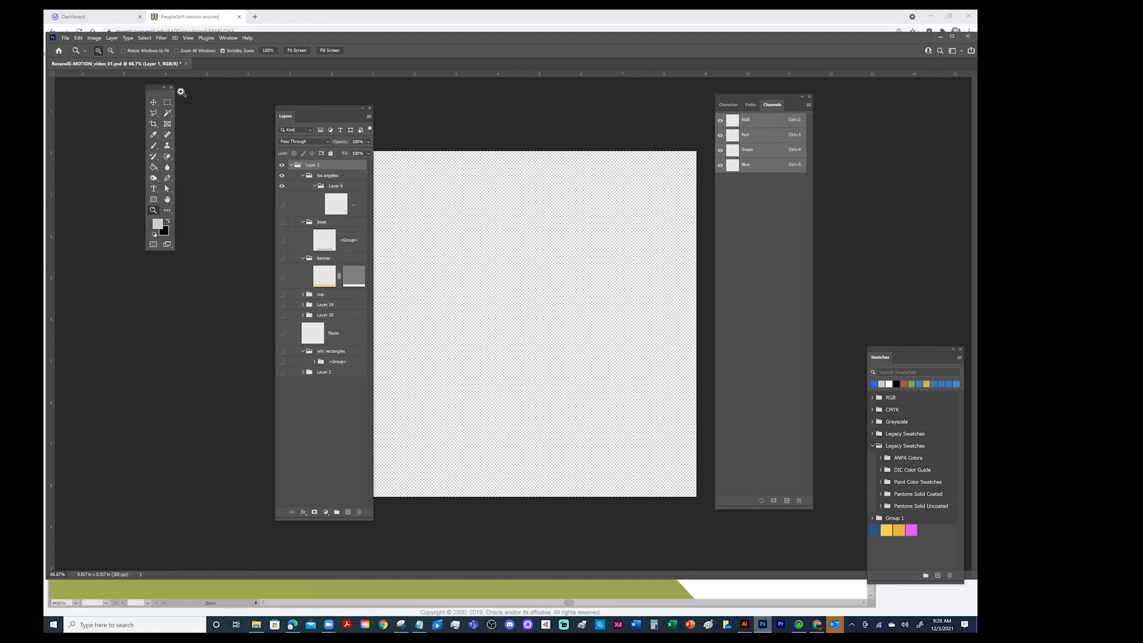
drag(327, 105, 251, 99)
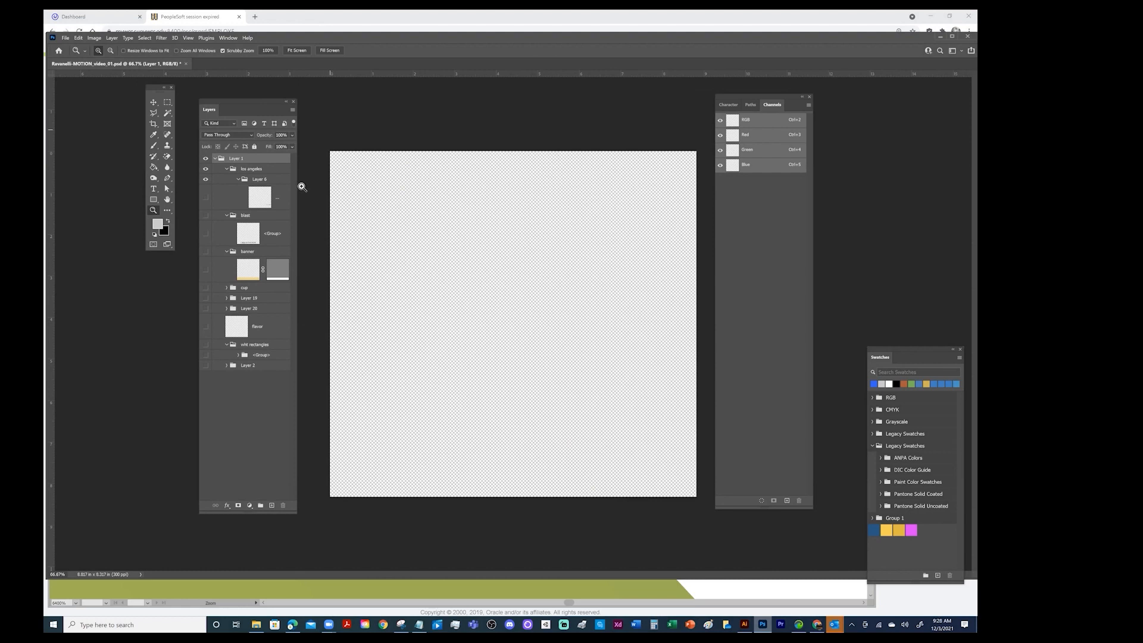
Show the text layer inside Layer 6, and toggle the blast group and its contents on and back off
click(206, 199)
click(206, 234)
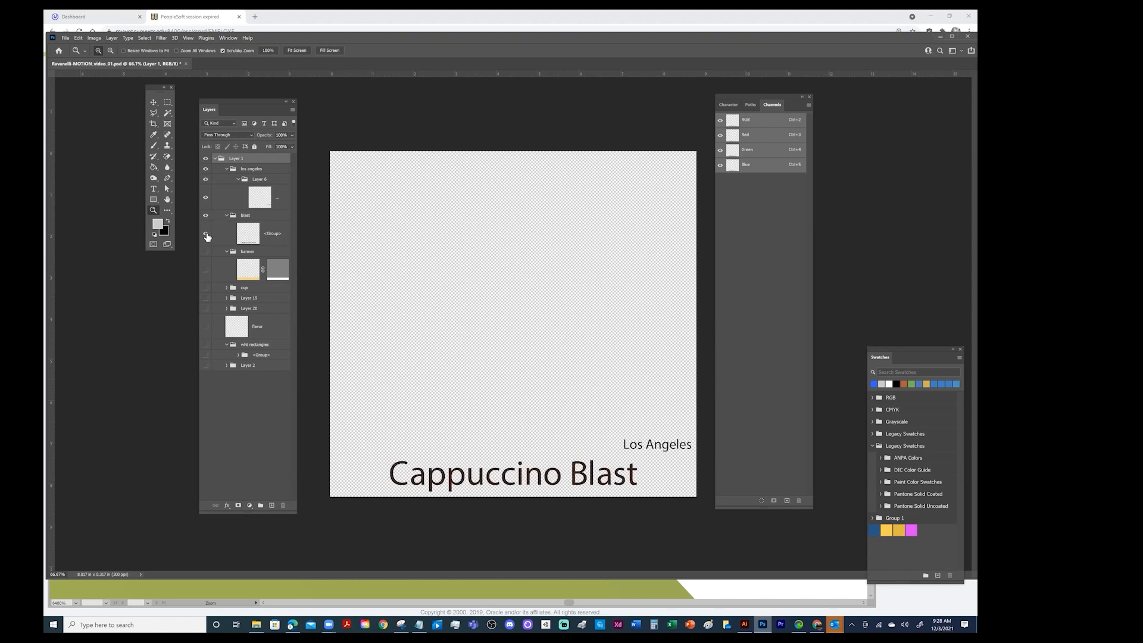
click(206, 235)
click(206, 216)
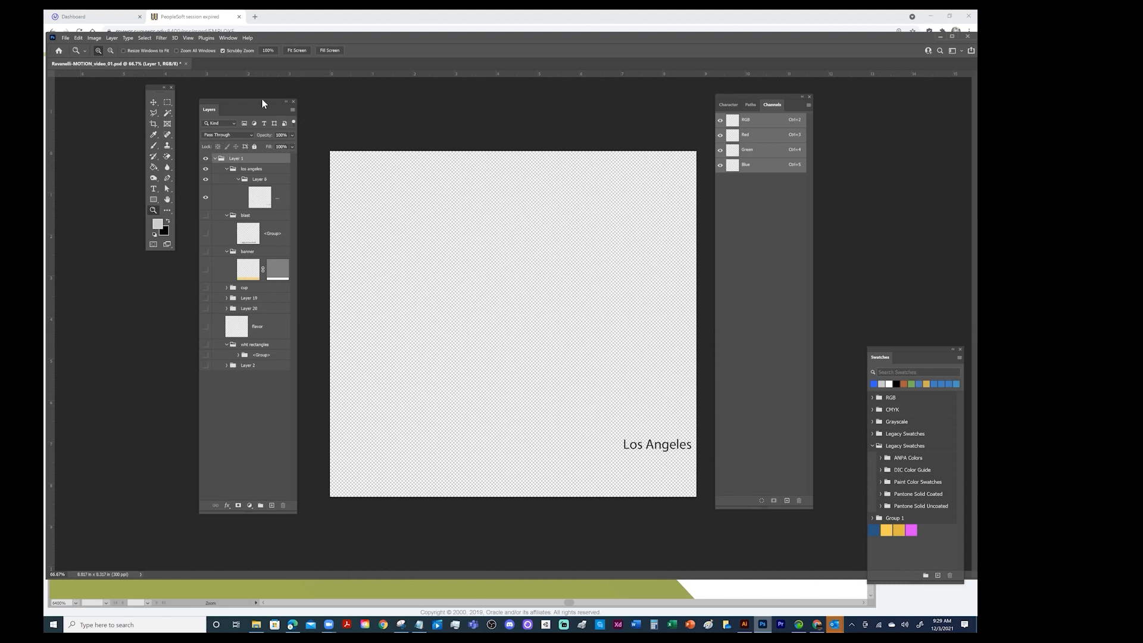
Select the Layer 6 group inside los angeles and merge all visible layers into one layer
click(292, 111)
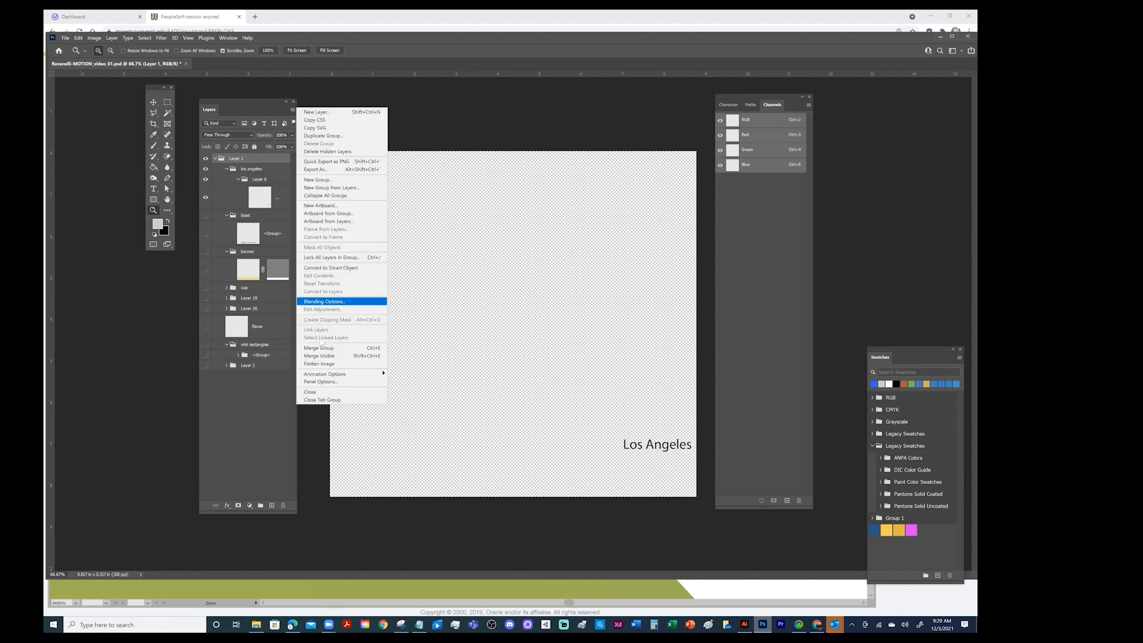
click(265, 169)
click(264, 180)
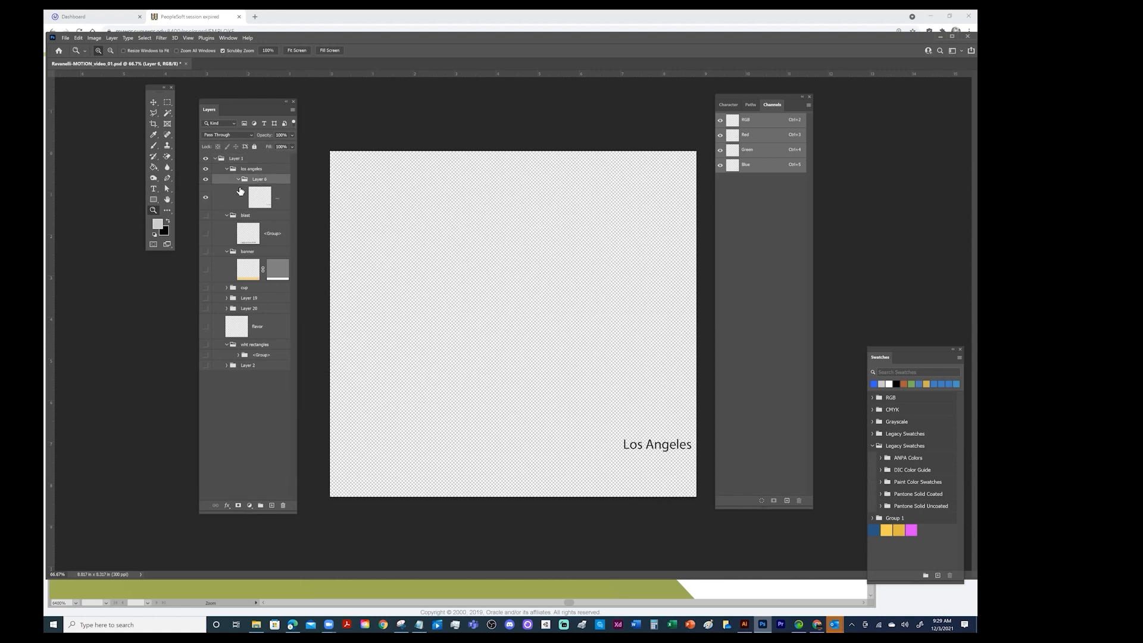
click(292, 110)
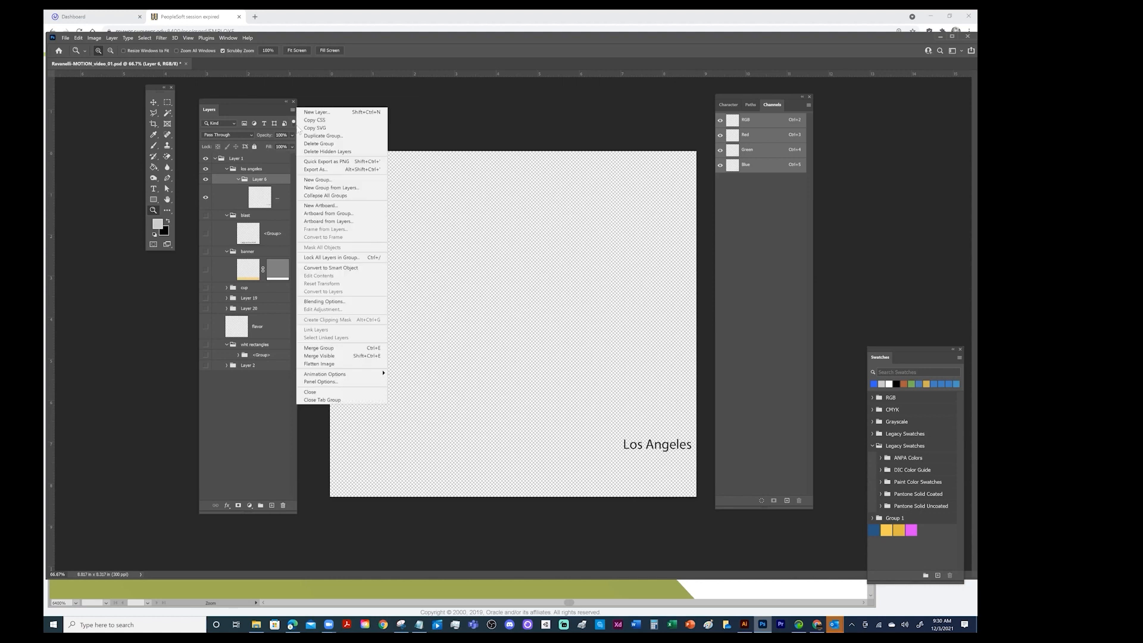
click(320, 356)
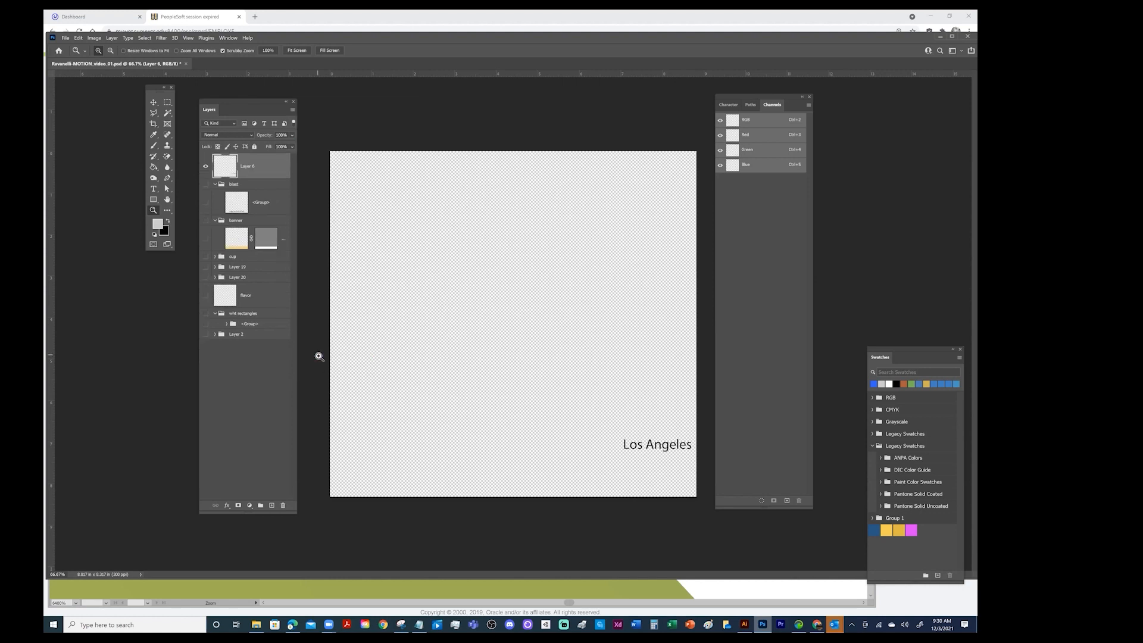
Toggle the visibility of the merged Layer 6 to check its content, and leave it hidden
click(207, 167)
click(206, 167)
click(206, 167)
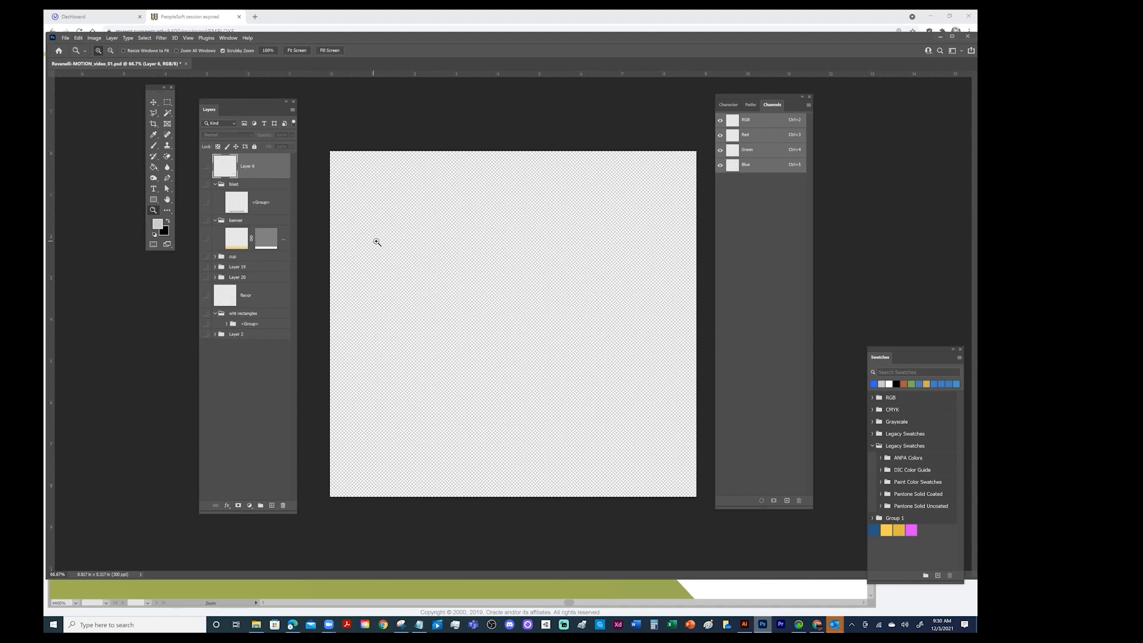
Show the blast group with its nested <Group> layer, and the banner group with its masked layer
click(206, 184)
click(205, 203)
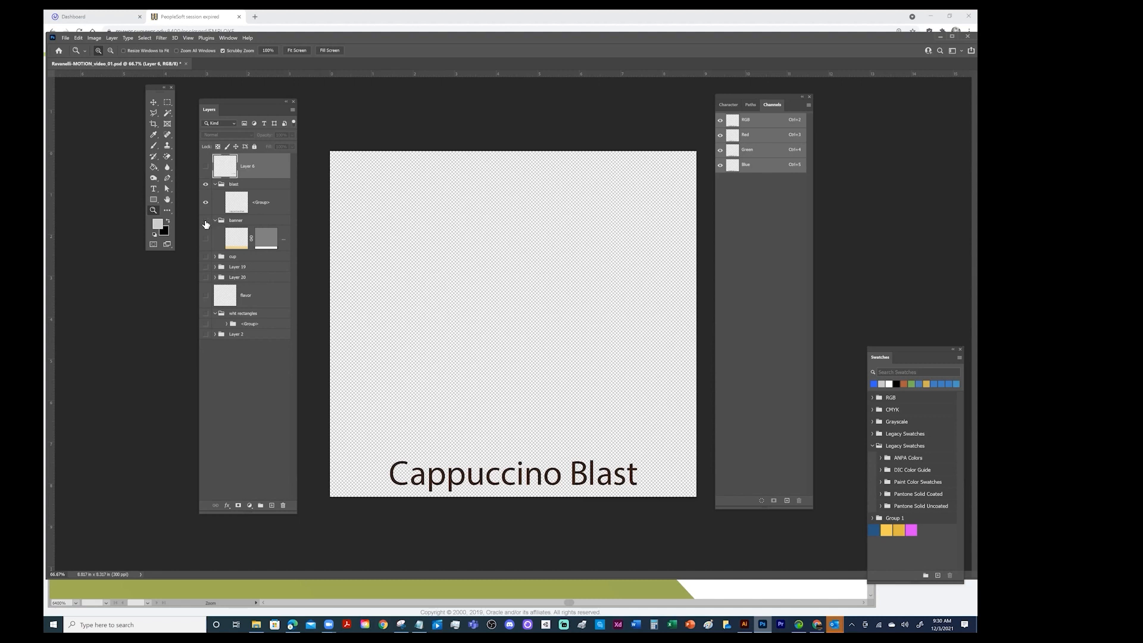
click(206, 221)
click(207, 238)
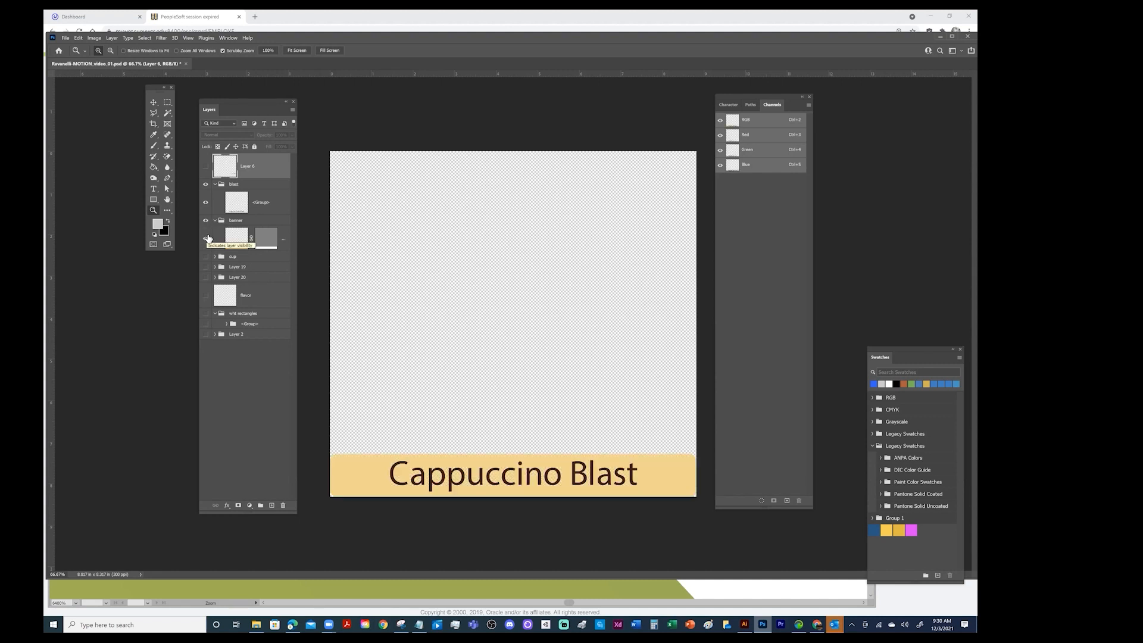
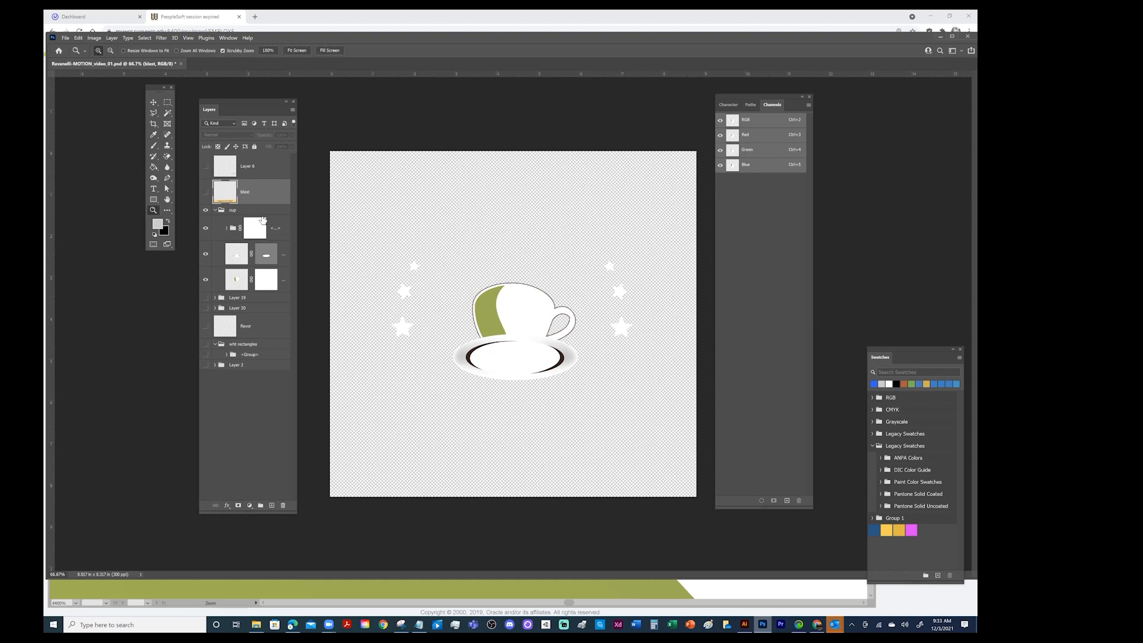
click(277, 212)
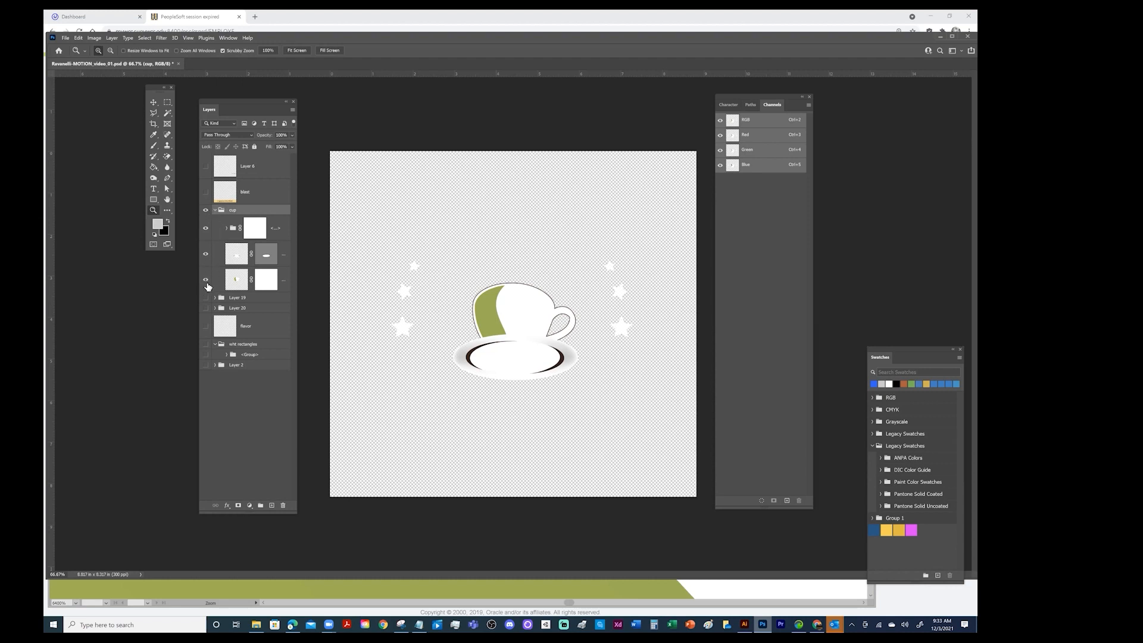
click(255, 199)
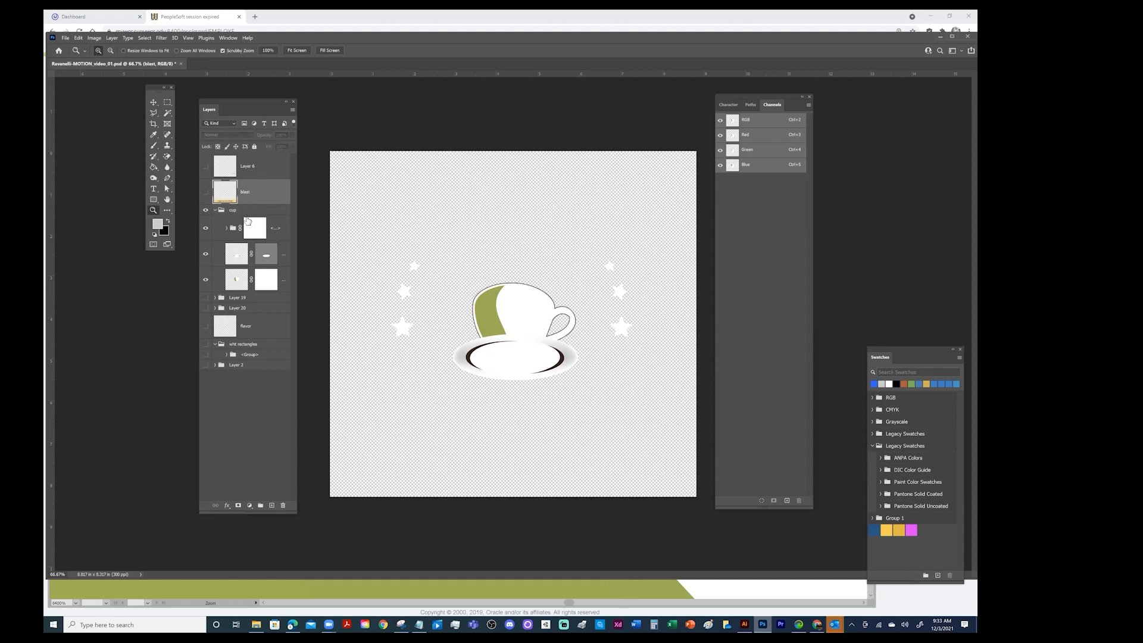
click(293, 110)
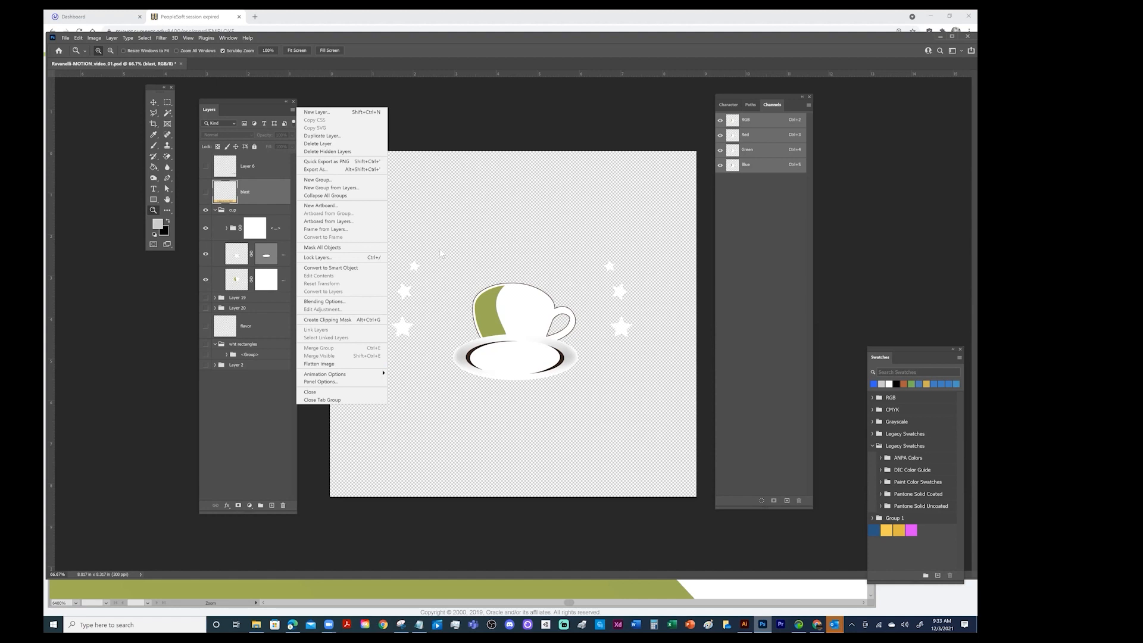
click(483, 125)
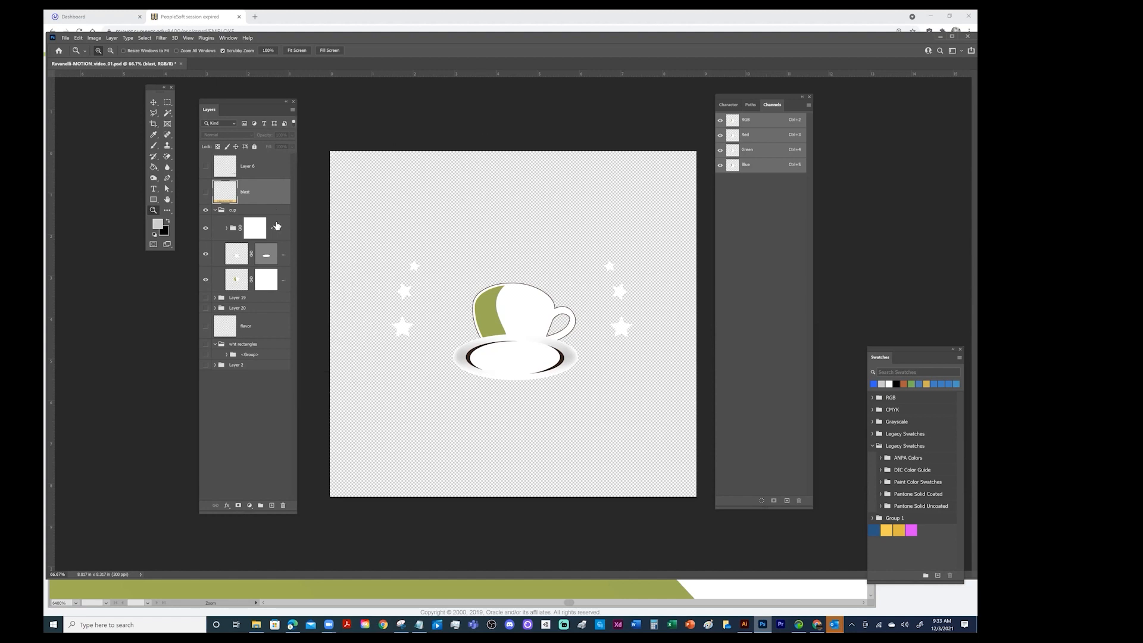
Merge the visible contents of the cup group into one layer and hide the merged layer
click(240, 212)
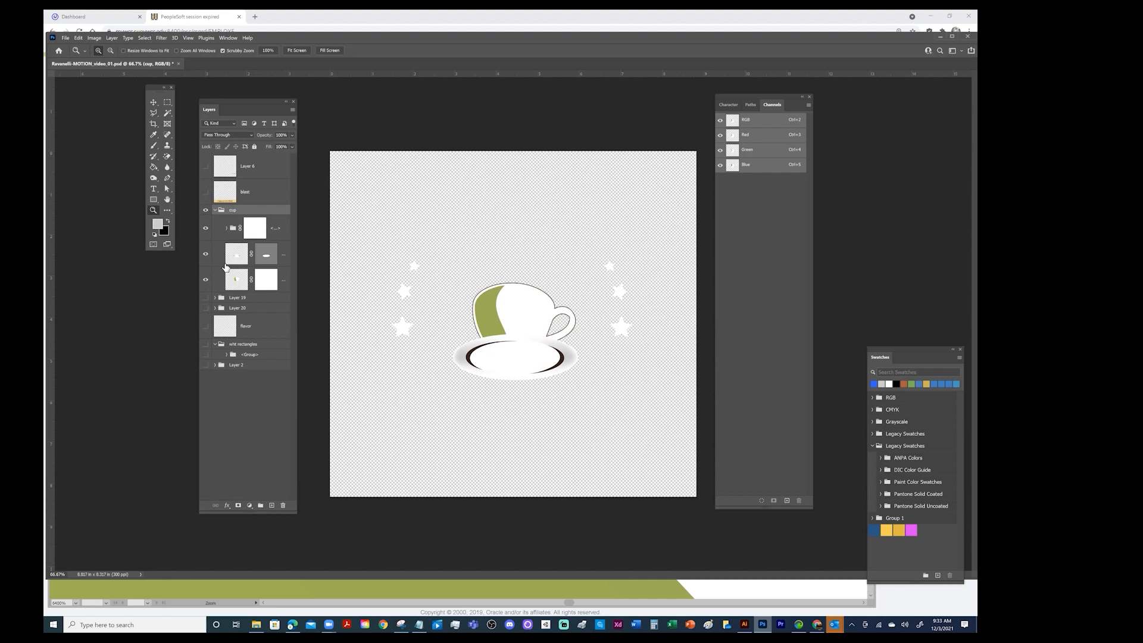
click(293, 109)
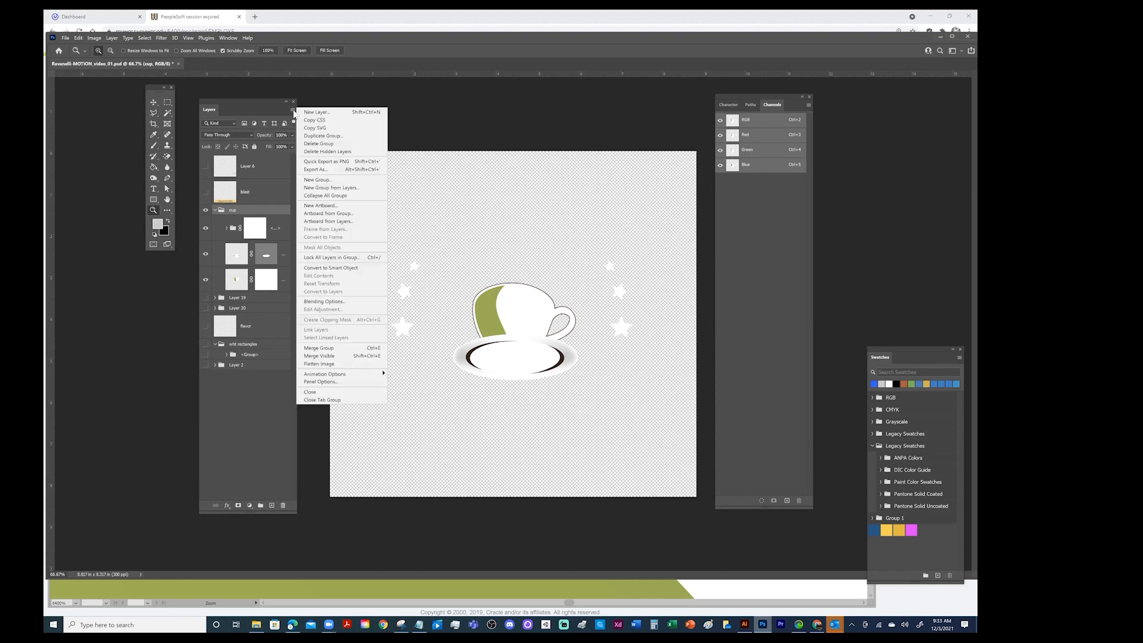
click(323, 360)
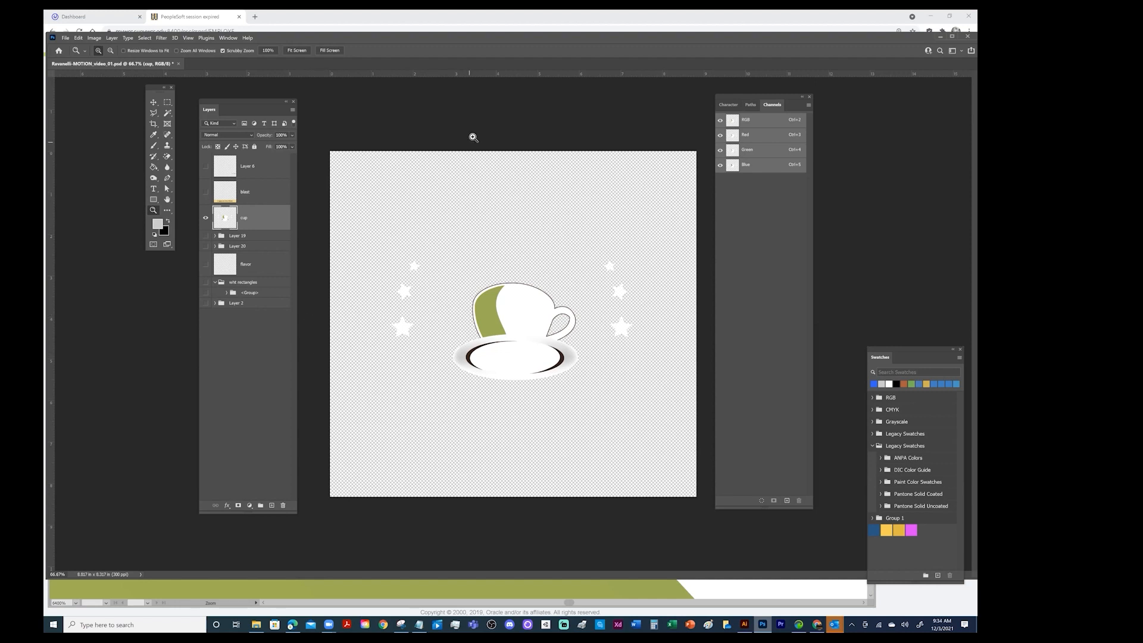
click(206, 218)
Show the Layer 19 steam group, merge its visible contents into a single layer, and hide it
click(206, 237)
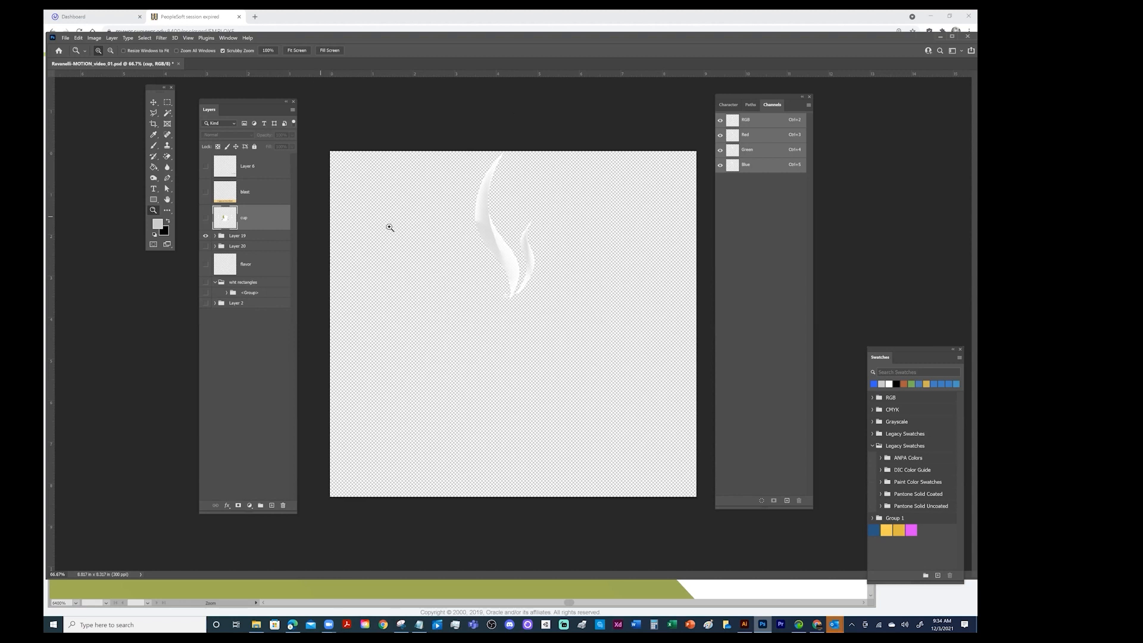
click(260, 236)
click(292, 110)
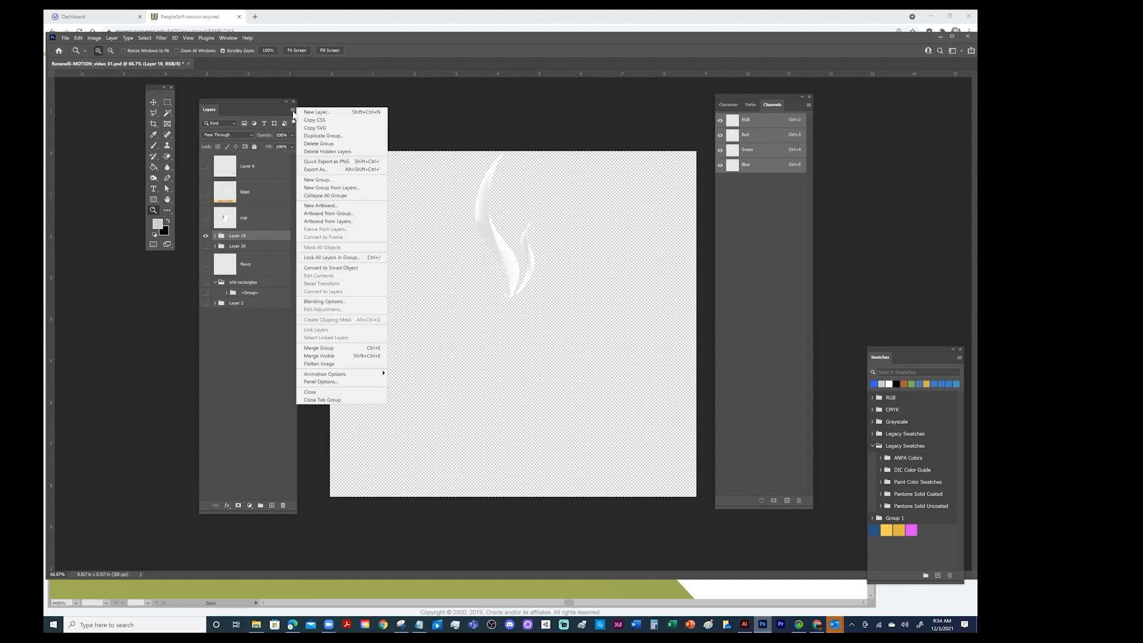
click(321, 356)
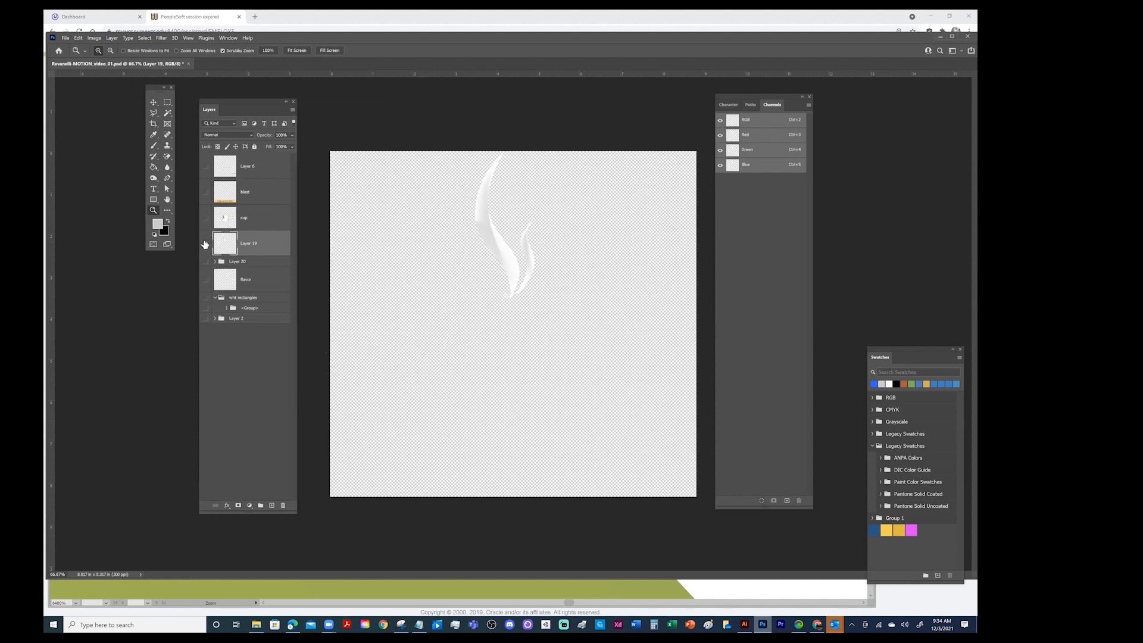
click(205, 244)
Show the Layer 20 brown circle group, merge its visible contents into a single layer, and hide it
click(206, 262)
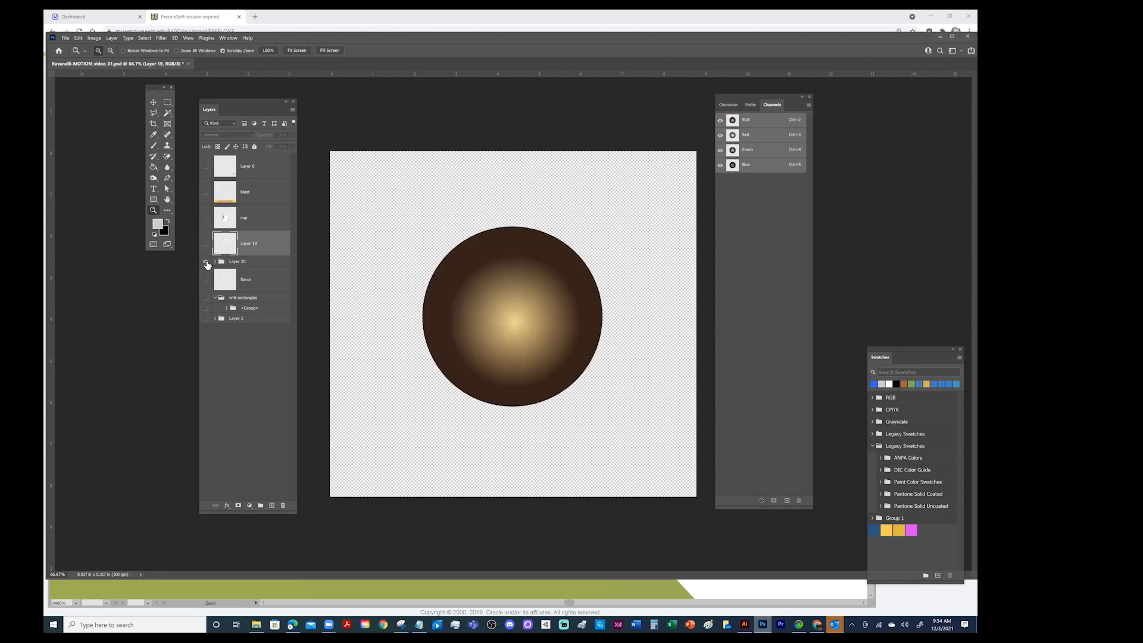
click(277, 263)
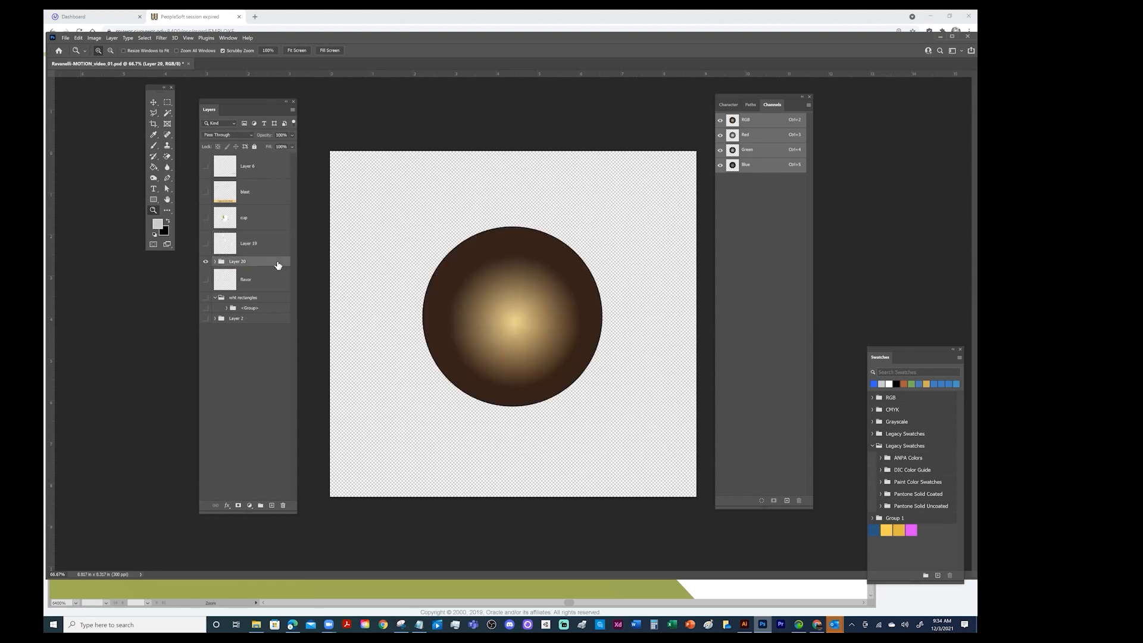
click(292, 109)
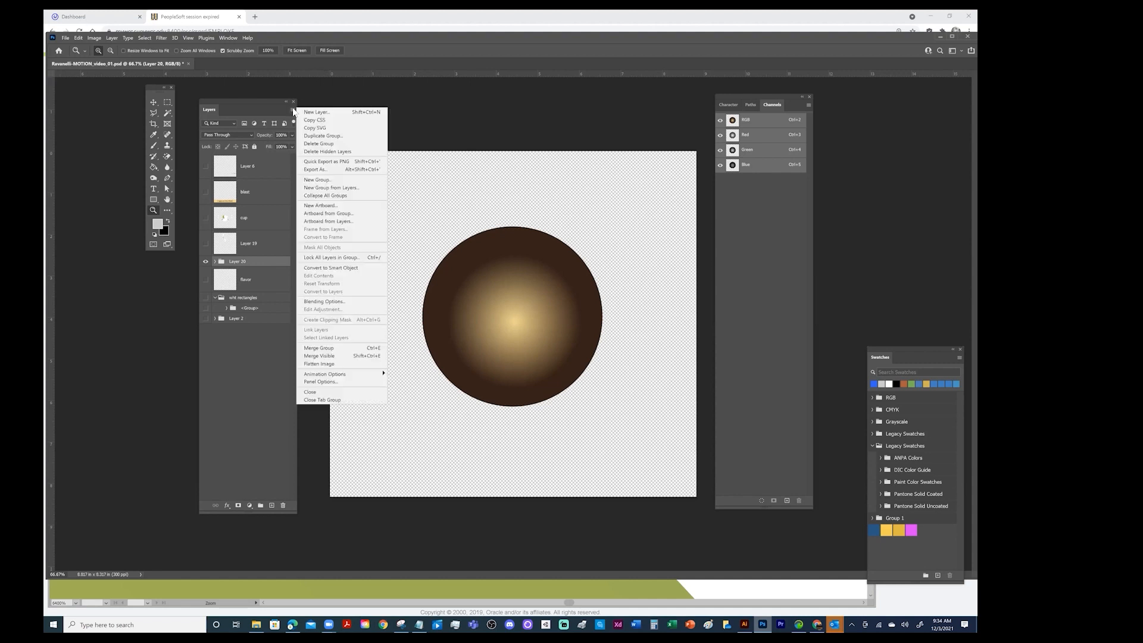
click(324, 357)
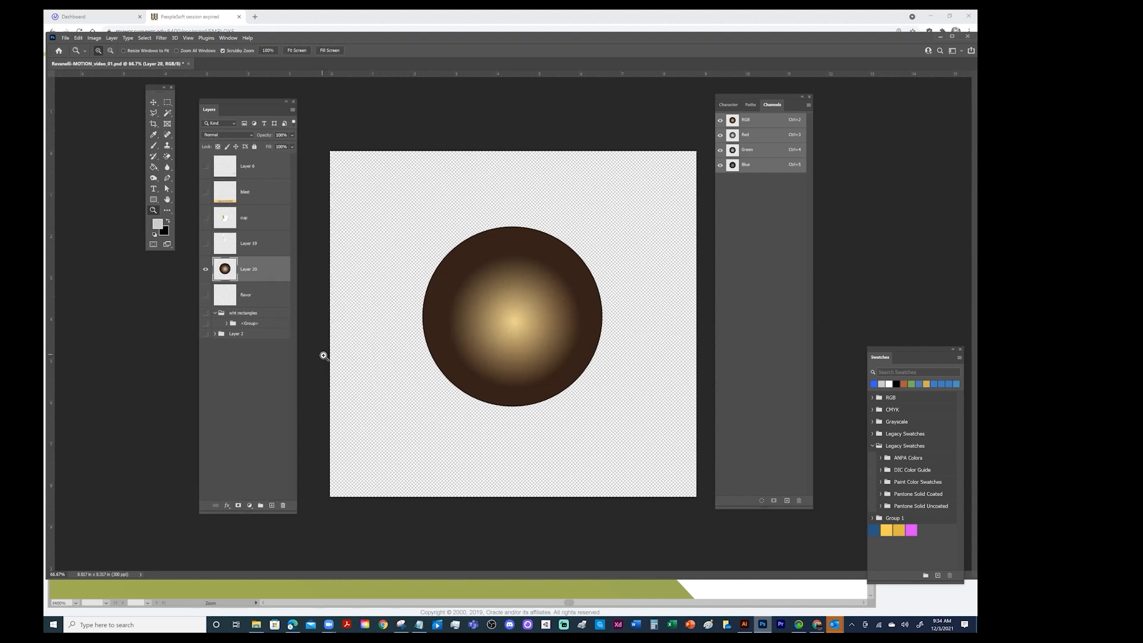
click(207, 272)
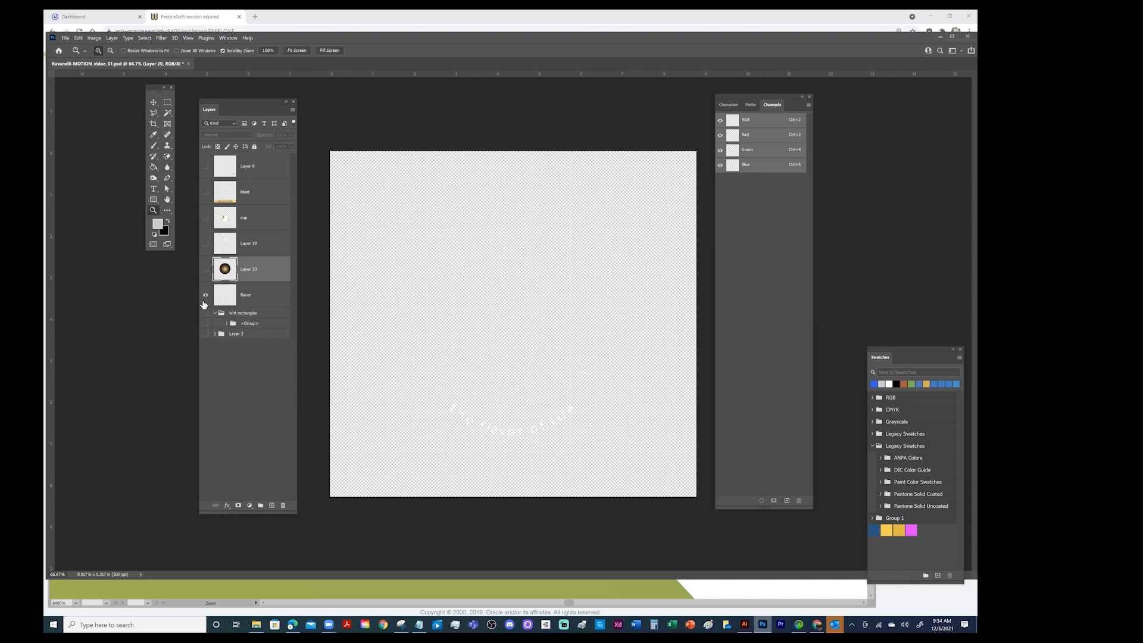
Check the content of the flavor text layer on its own, and leave the layer hidden
click(206, 295)
click(277, 301)
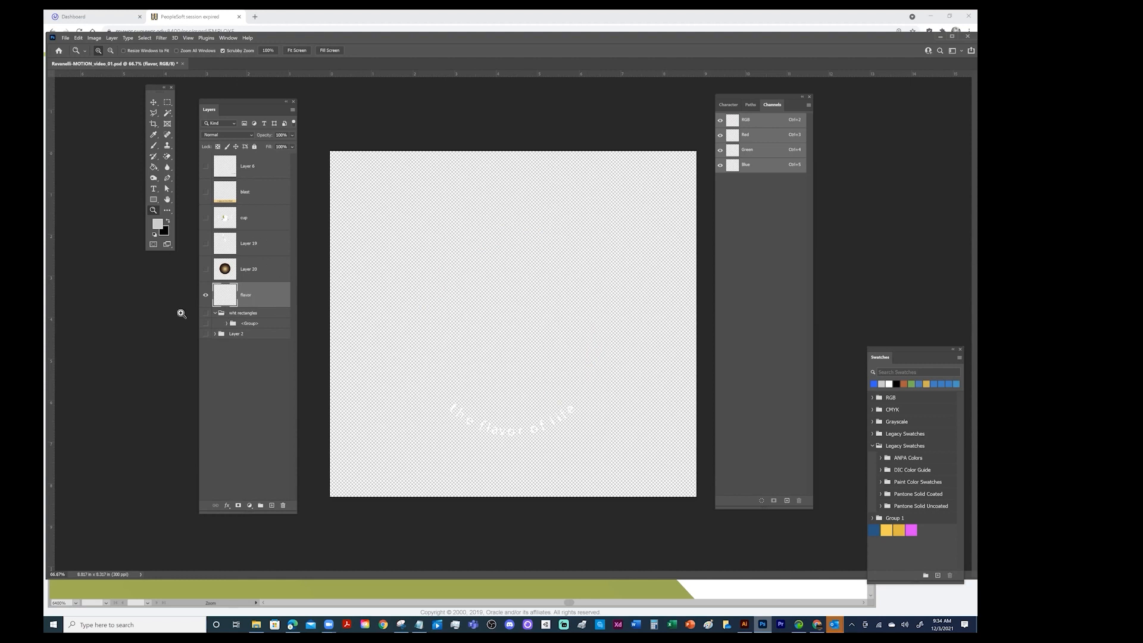
click(205, 295)
Show the wht rectangles group with its nested <Group>, merge the visible contents into one layer, and hide it
click(216, 314)
click(216, 315)
click(206, 324)
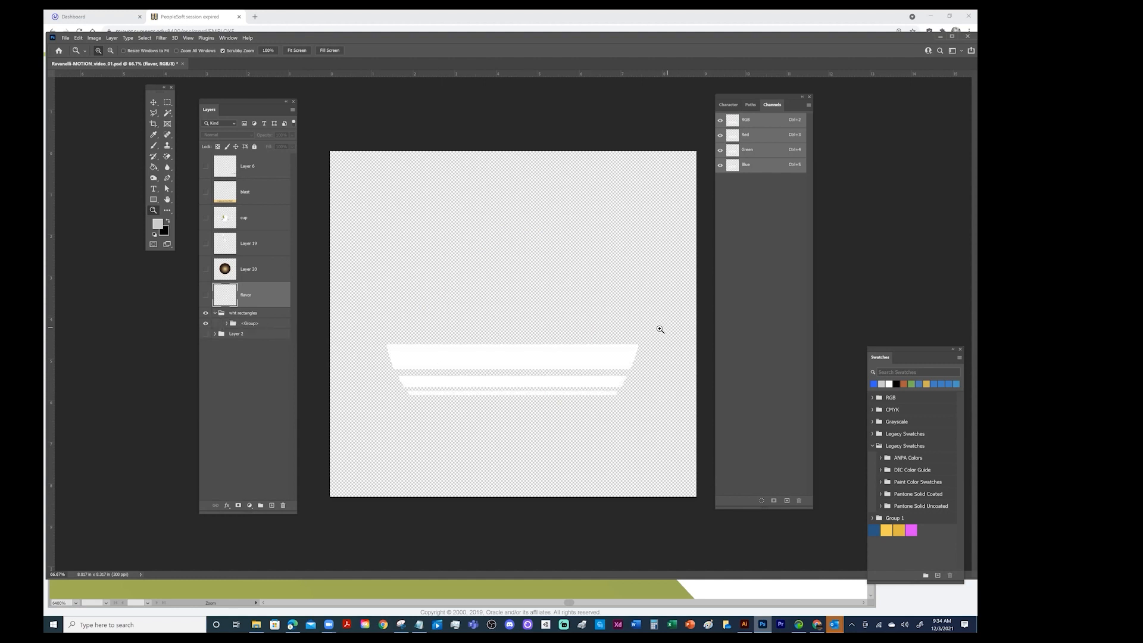
click(272, 314)
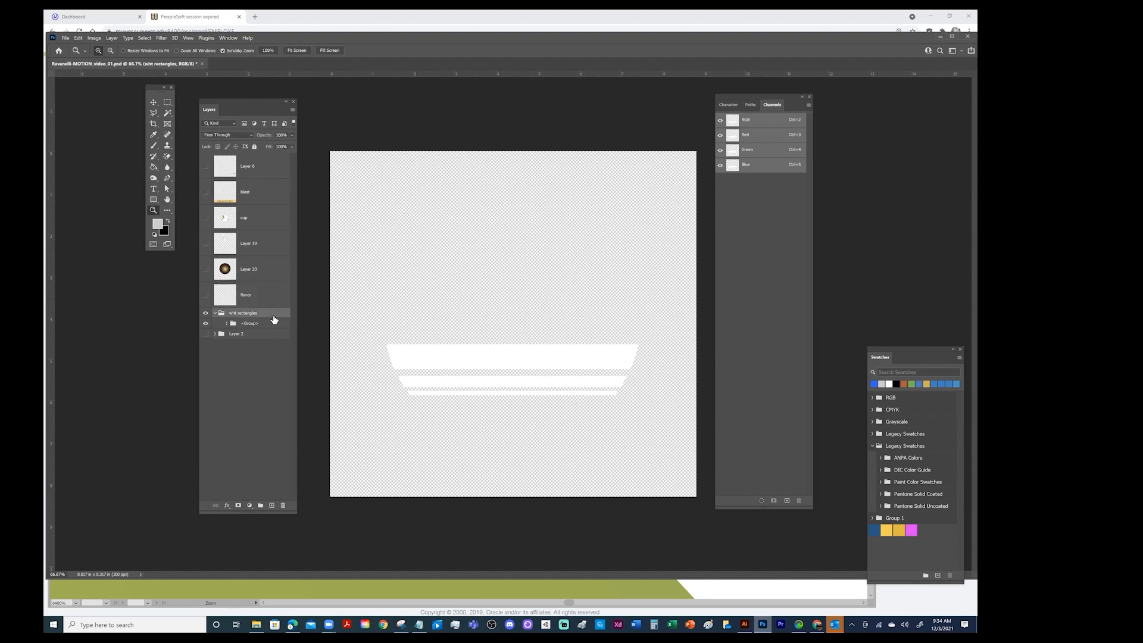
click(227, 324)
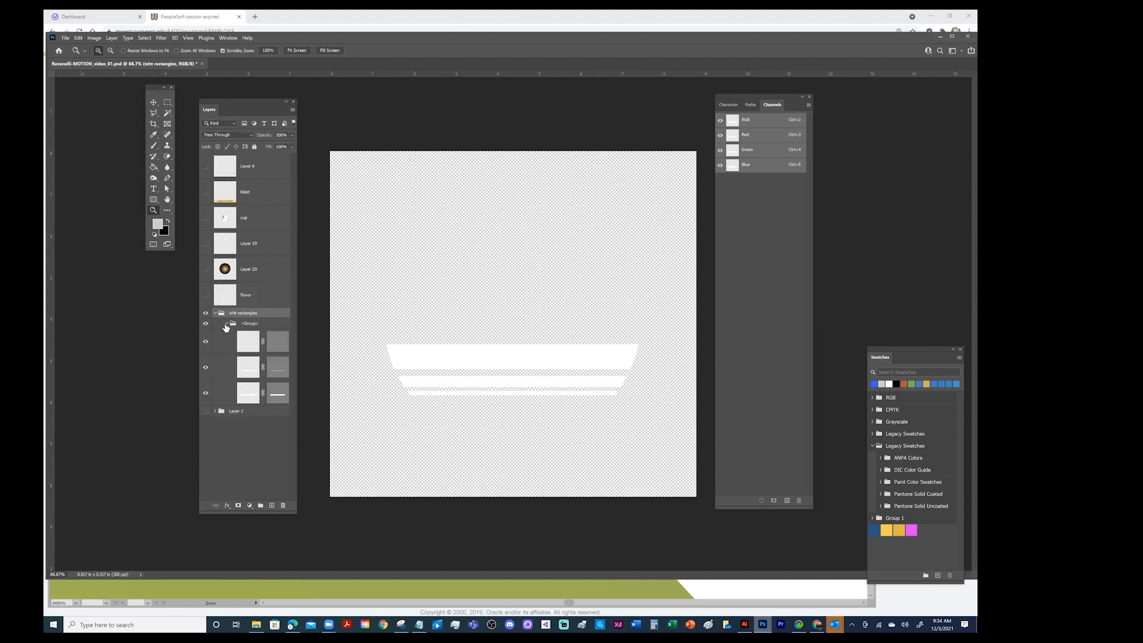
click(228, 324)
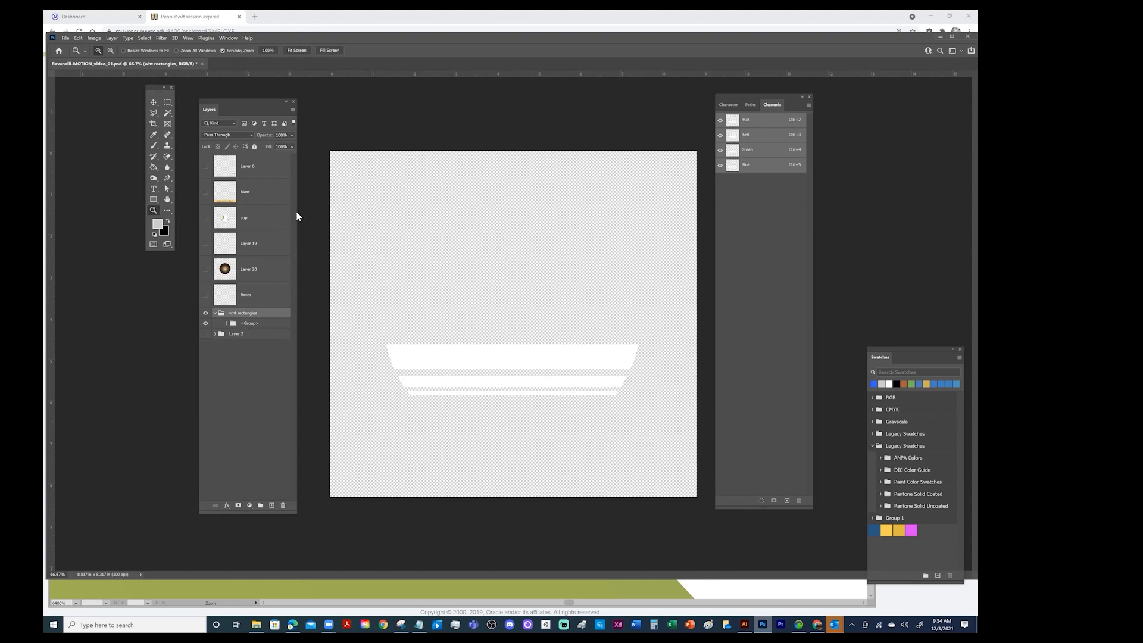
click(293, 110)
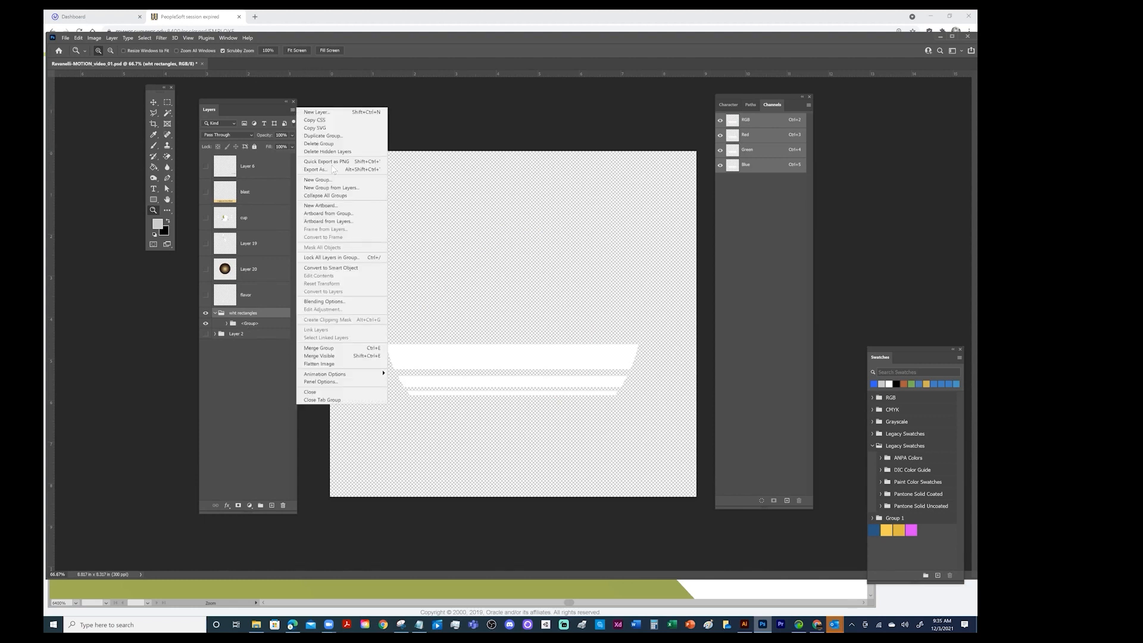
click(337, 355)
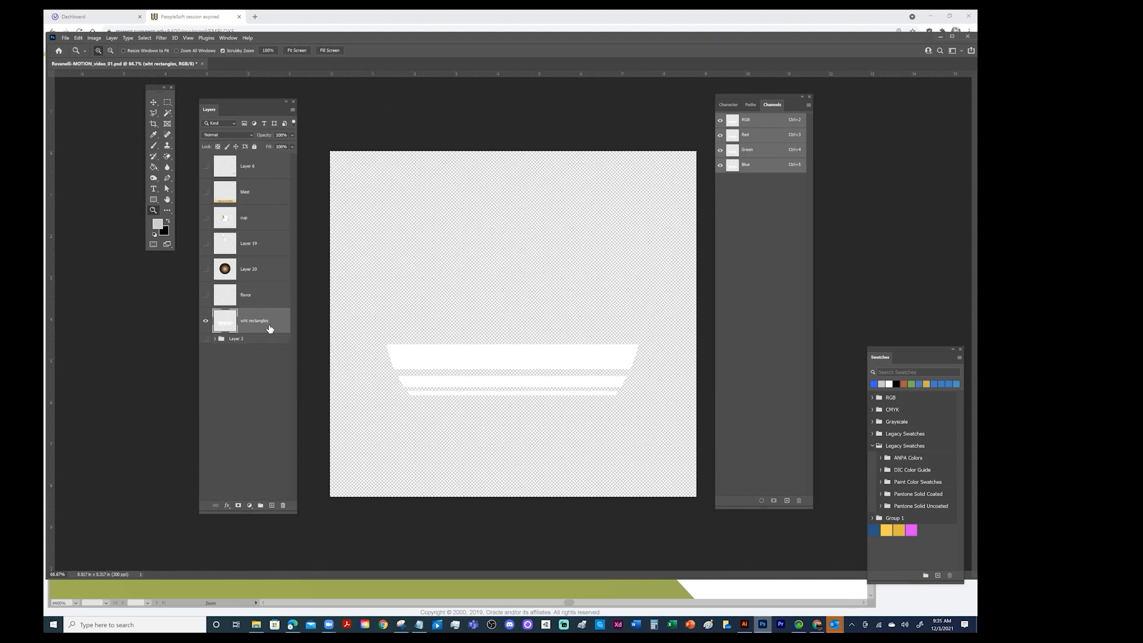
click(206, 321)
Show and expand the Layer 2 group, and delete the empty Layer 3 inside it
click(206, 340)
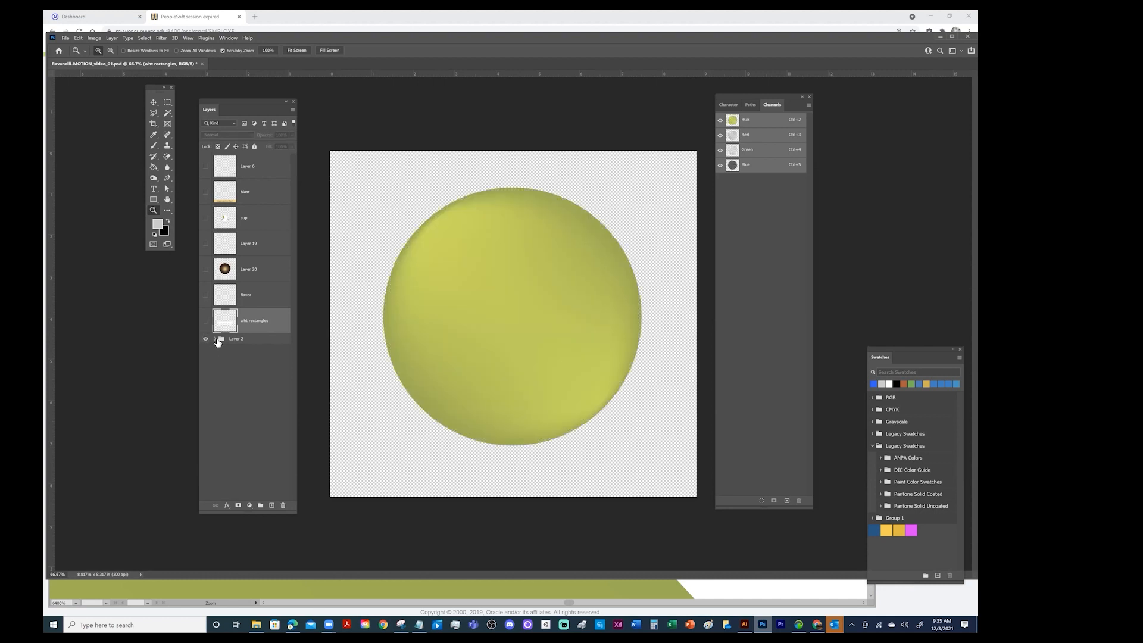
click(215, 339)
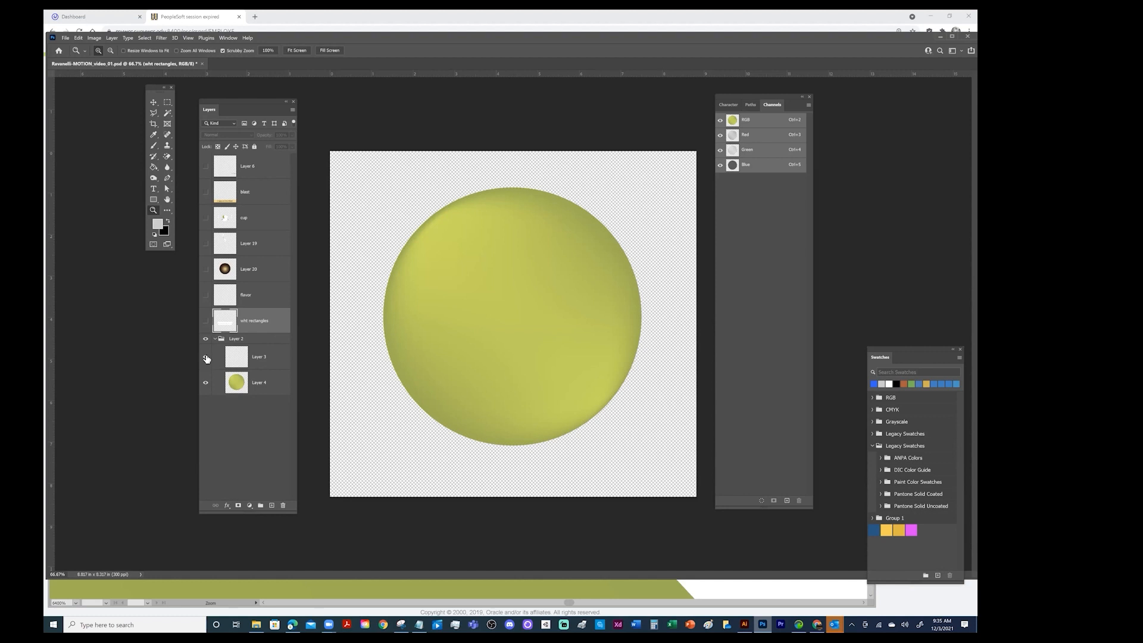
click(207, 359)
click(262, 340)
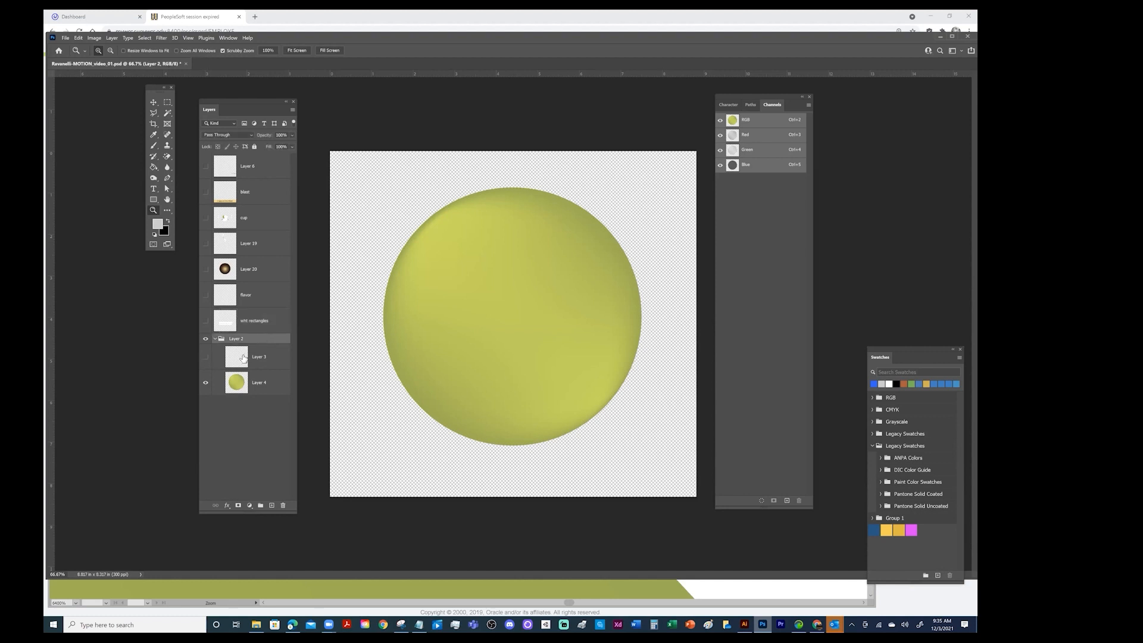
click(206, 357)
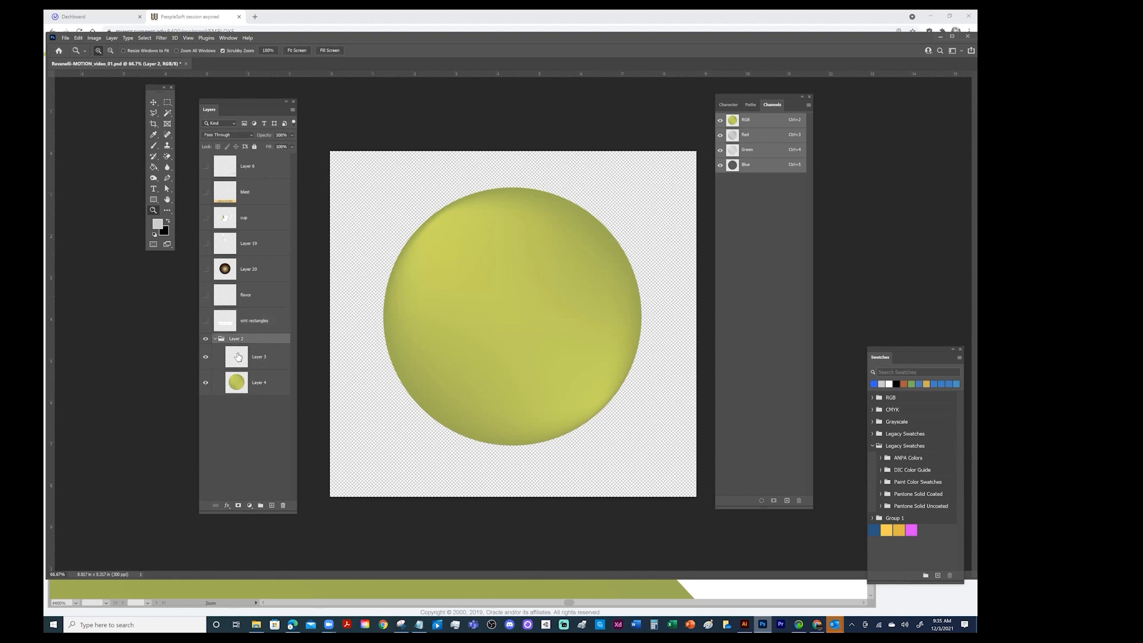
click(277, 360)
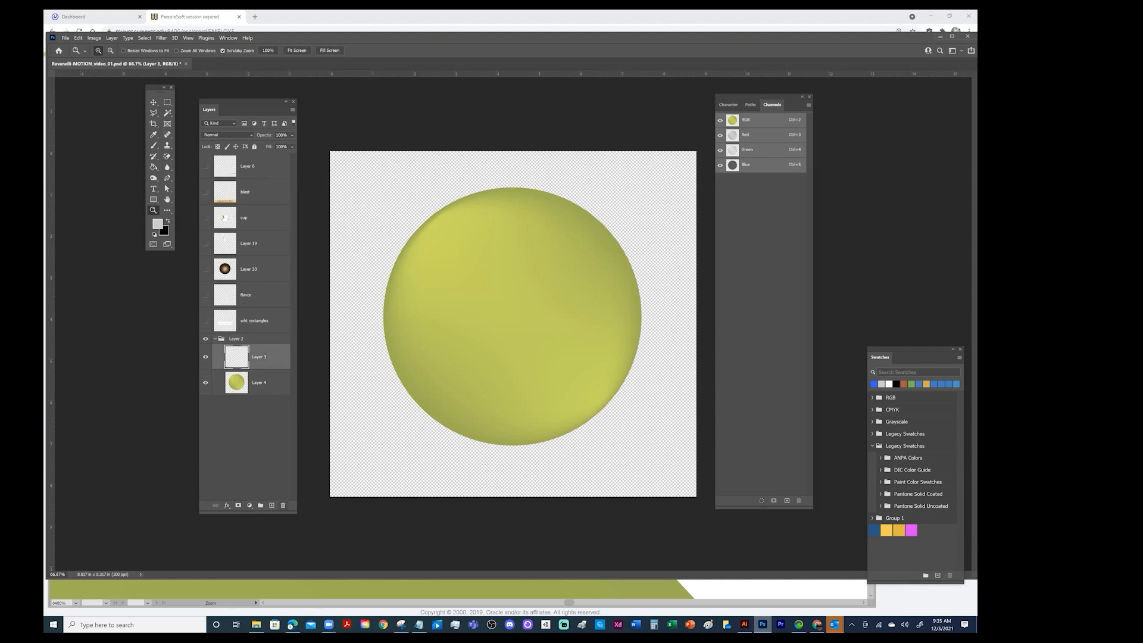
click(283, 506)
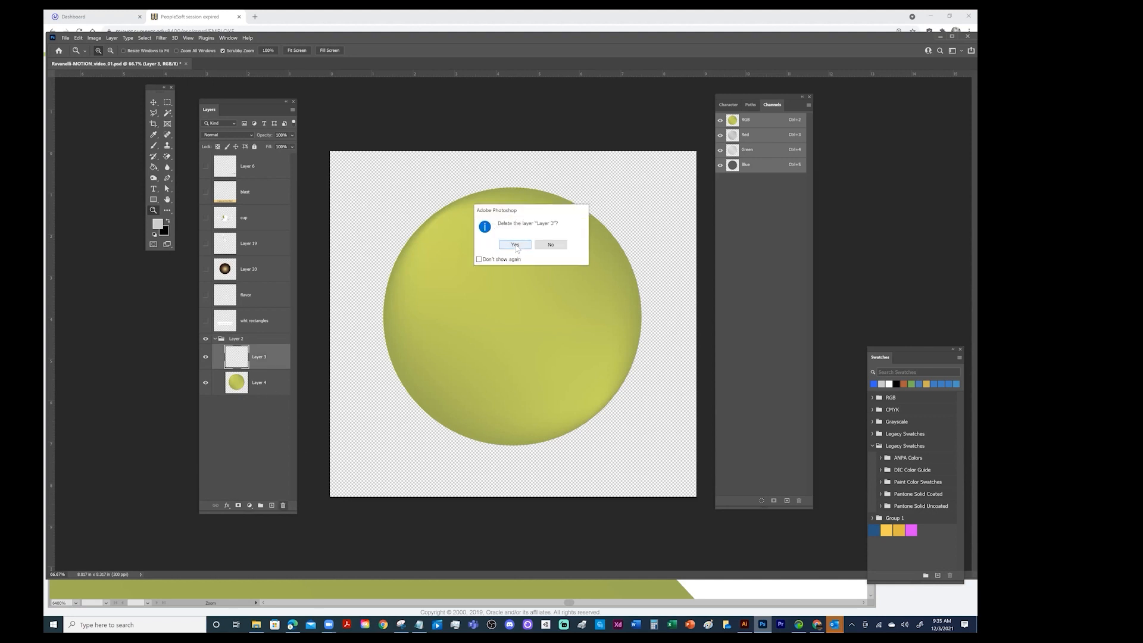
click(515, 245)
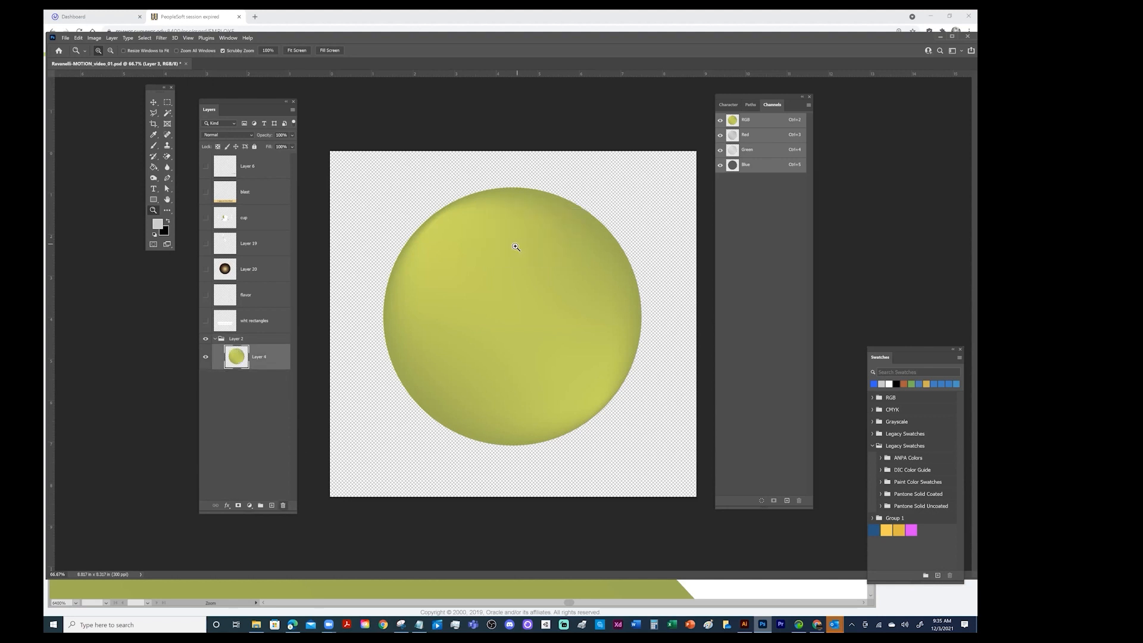
Merge the visible contents of the Layer 2 green circle group into a single layer
click(266, 340)
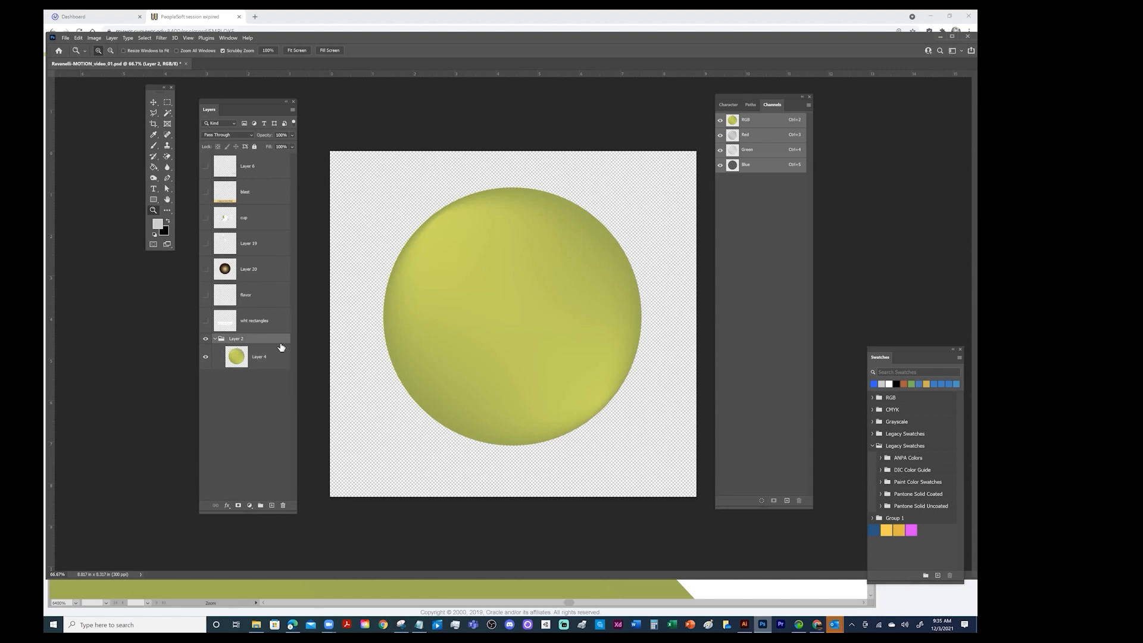
click(293, 110)
click(337, 358)
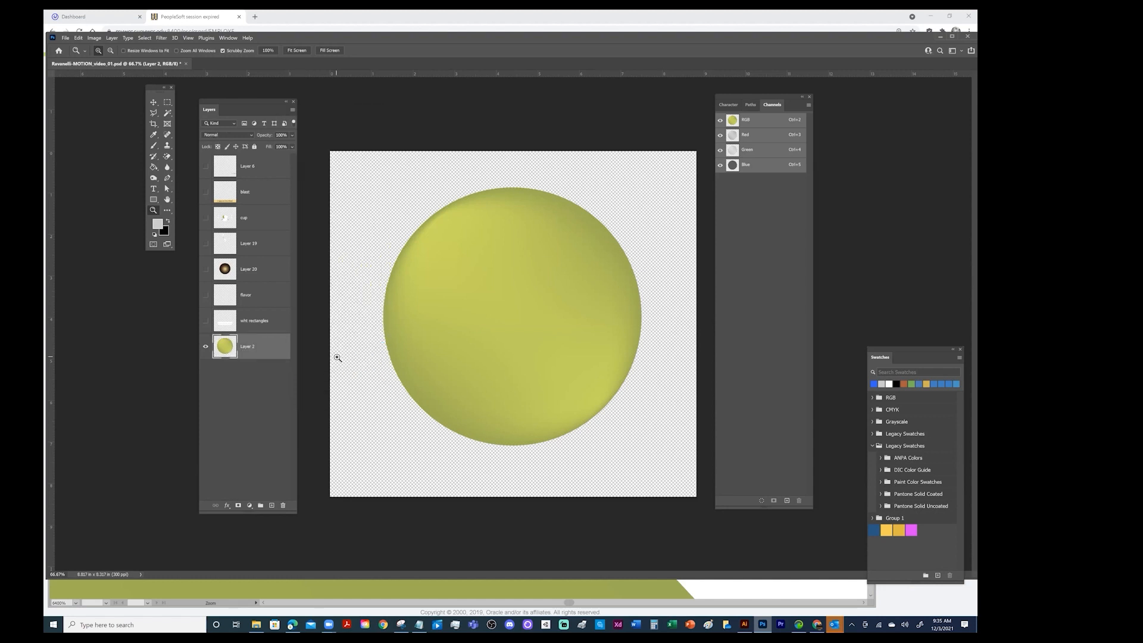
Make all the hidden layers visible to restore the complete logo, and save the document
drag(208, 165, 203, 434)
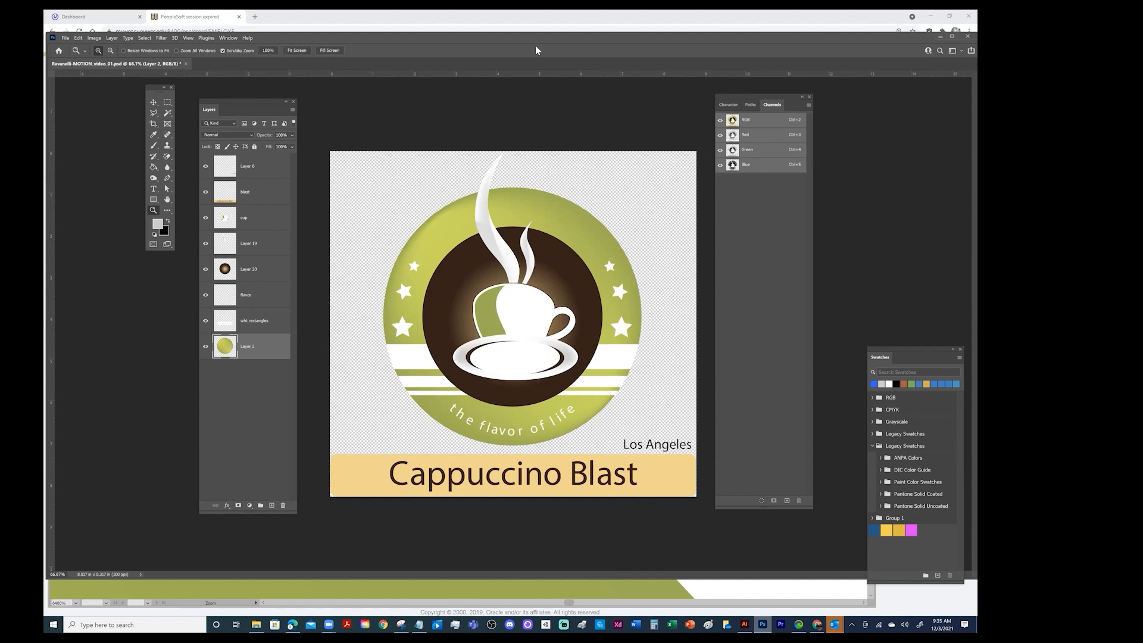
key(ctrl+s)
Show the Timeline panel and create a video timeline from the logo's layers
click(229, 38)
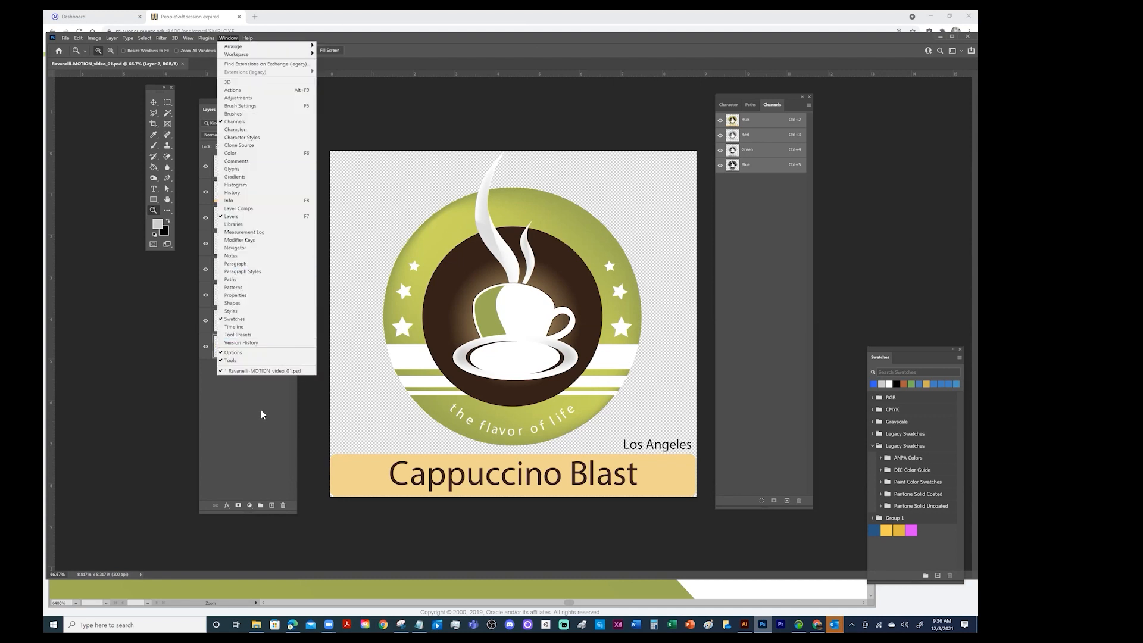
click(244, 328)
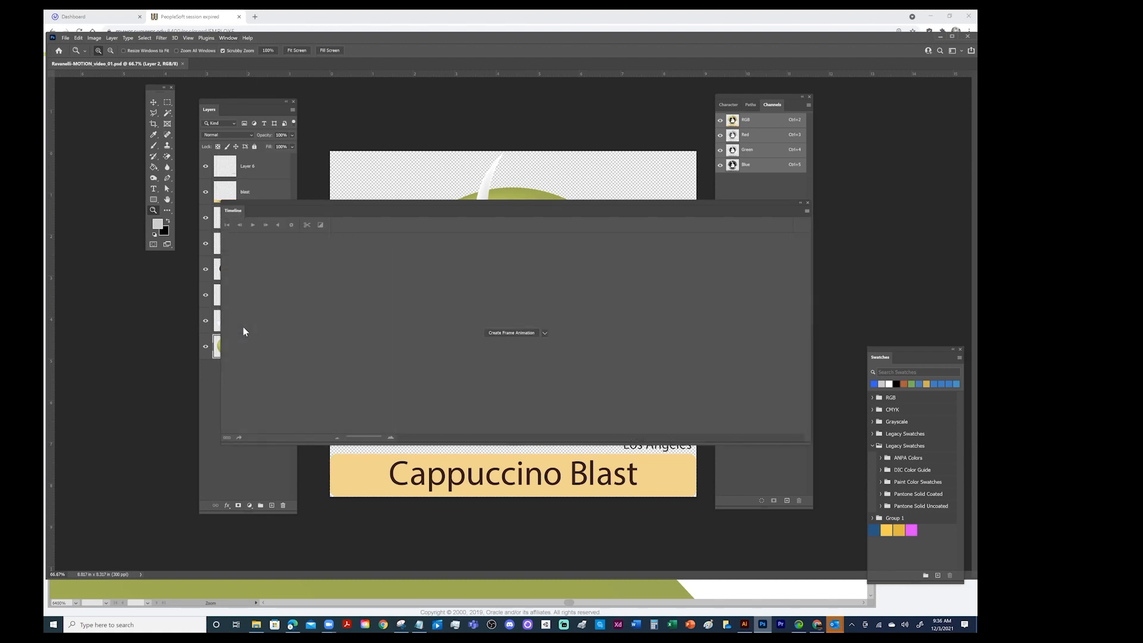
drag(540, 202, 478, 261)
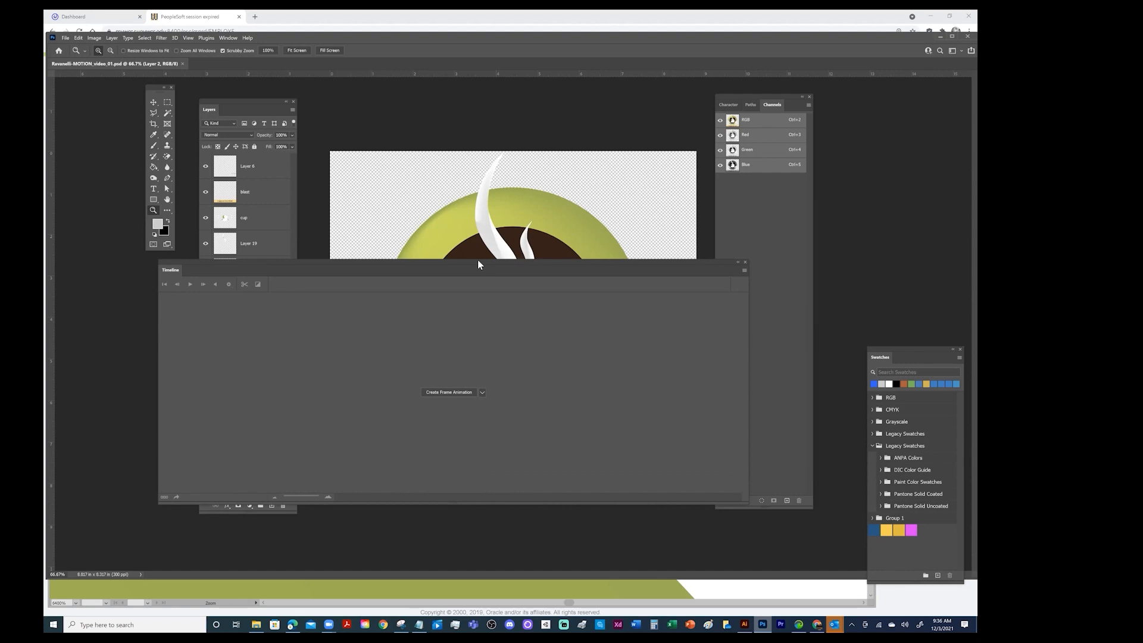
click(482, 392)
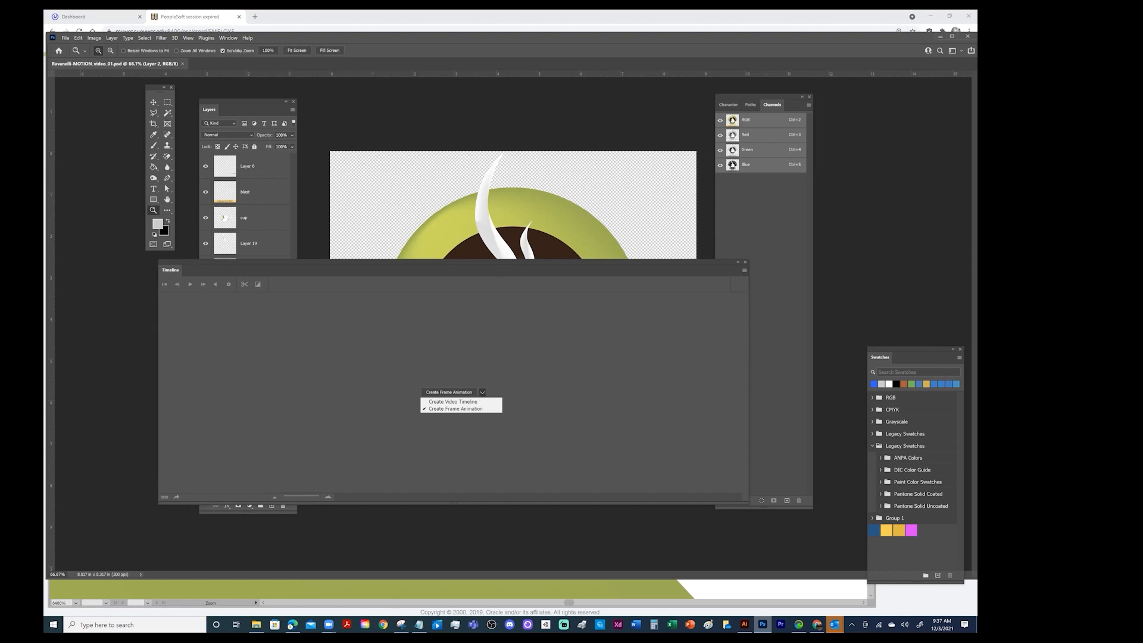
click(456, 402)
click(456, 392)
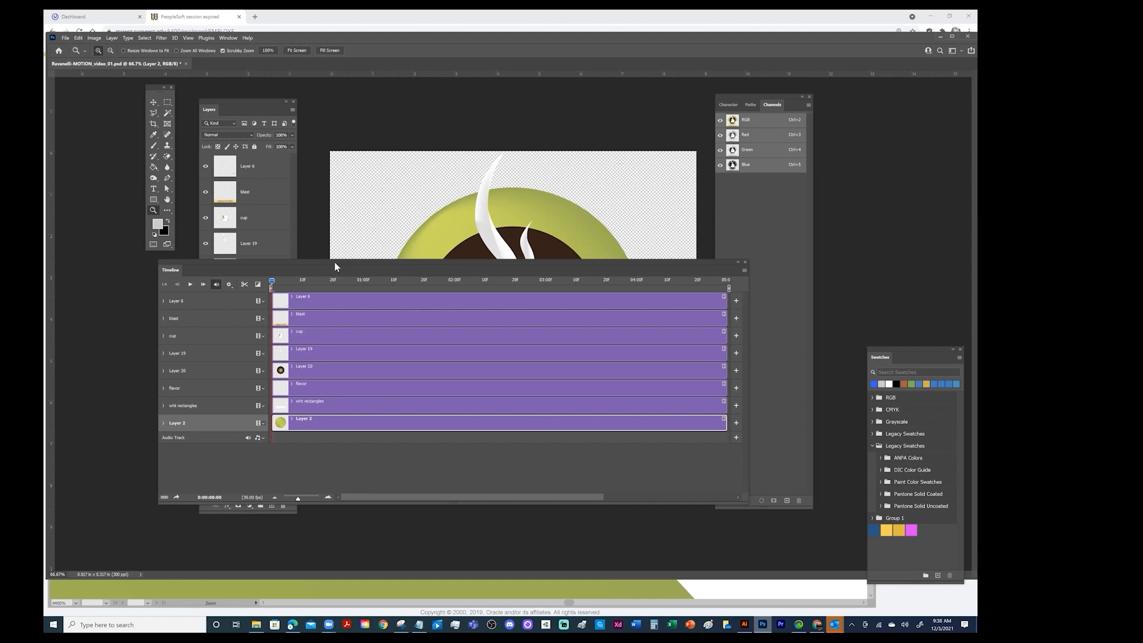
Dock the Timeline panel beneath the canvas and fit the whole logo into the space above it
drag(523, 266, 521, 578)
drag(174, 572, 174, 574)
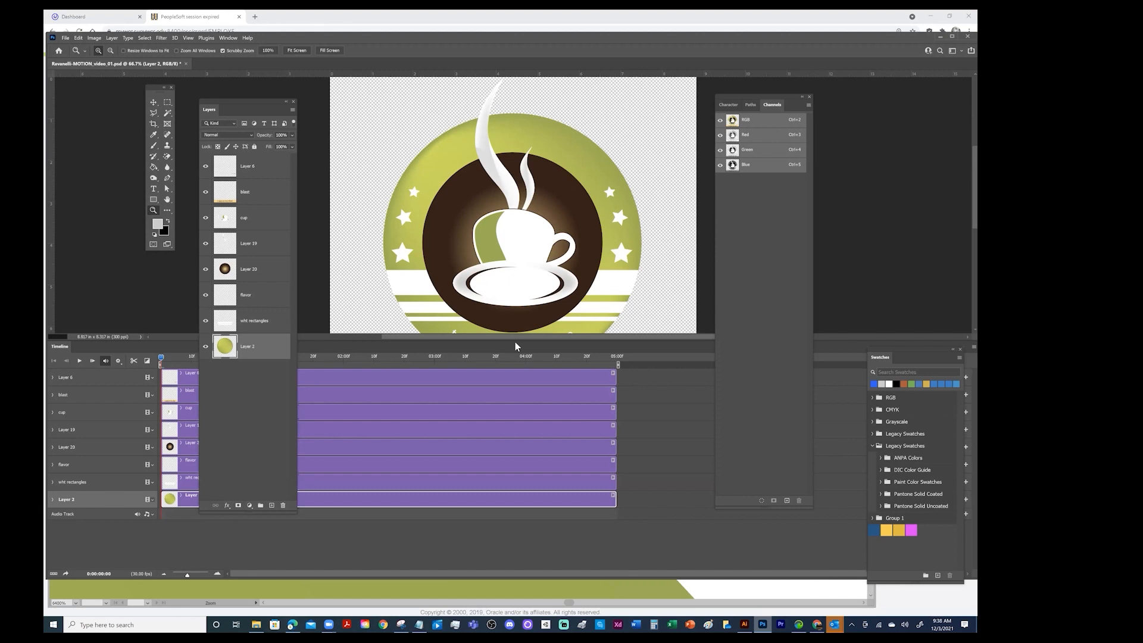
mouse_move(515, 345)
mouse_down()
mouse_move(515, 365)
mouse_move(519, 341)
mouse_up()
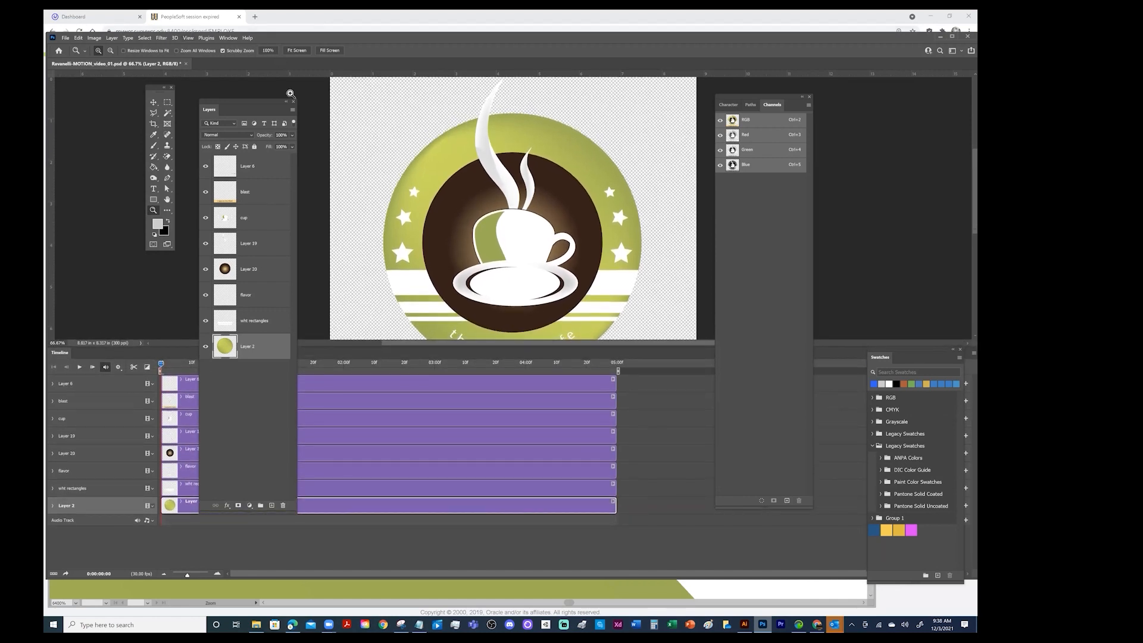
key(alt)
alt+click(391, 111)
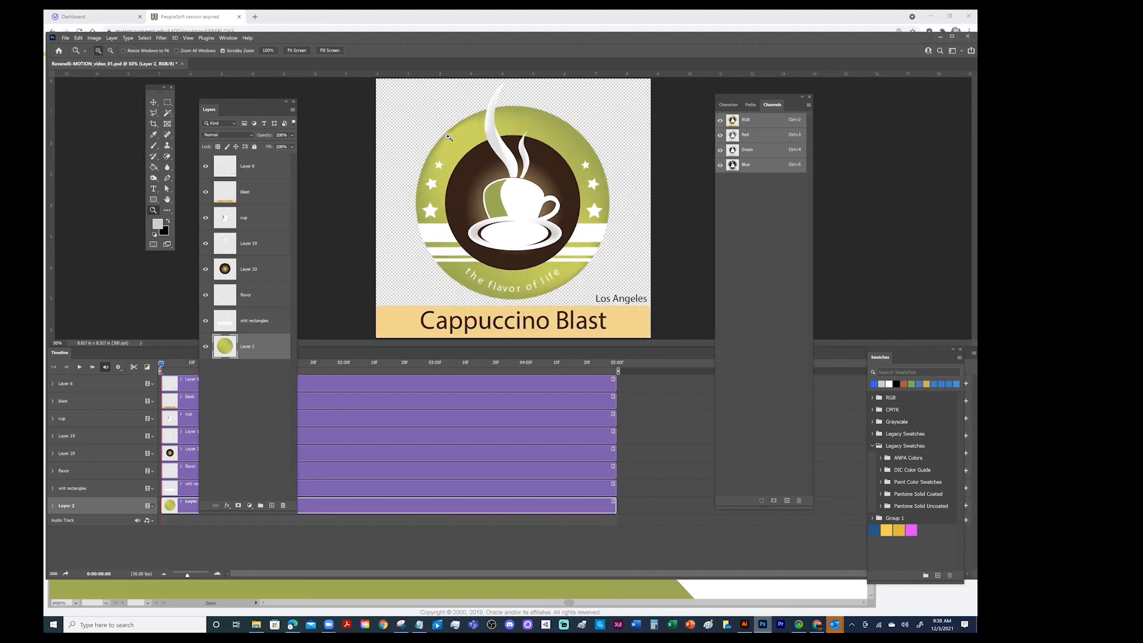
drag(483, 153, 473, 190)
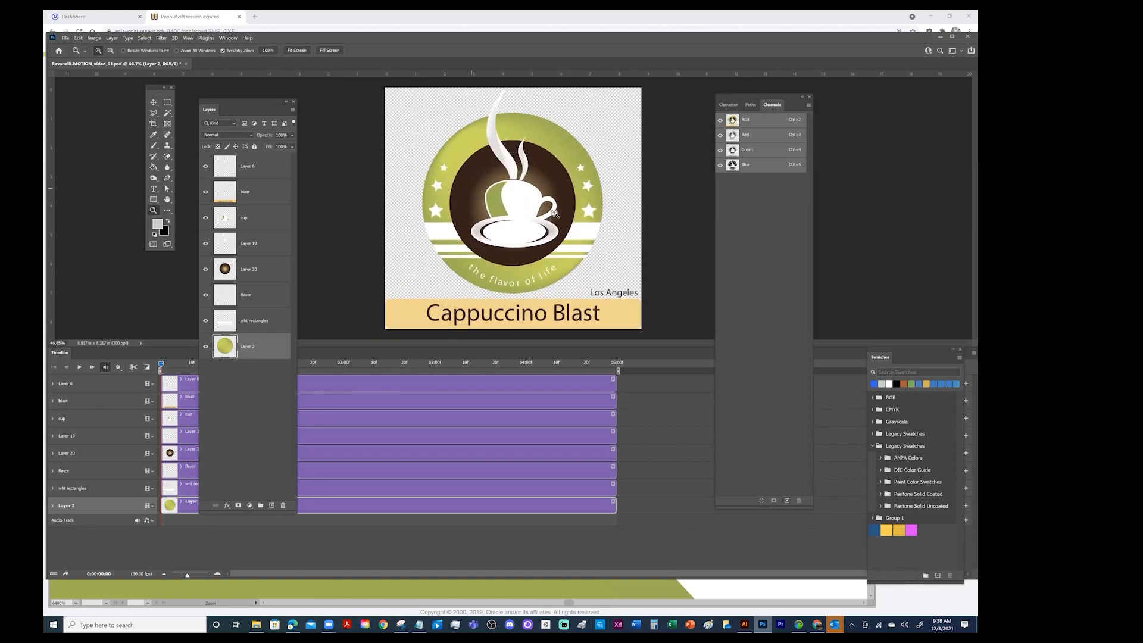
click(499, 162)
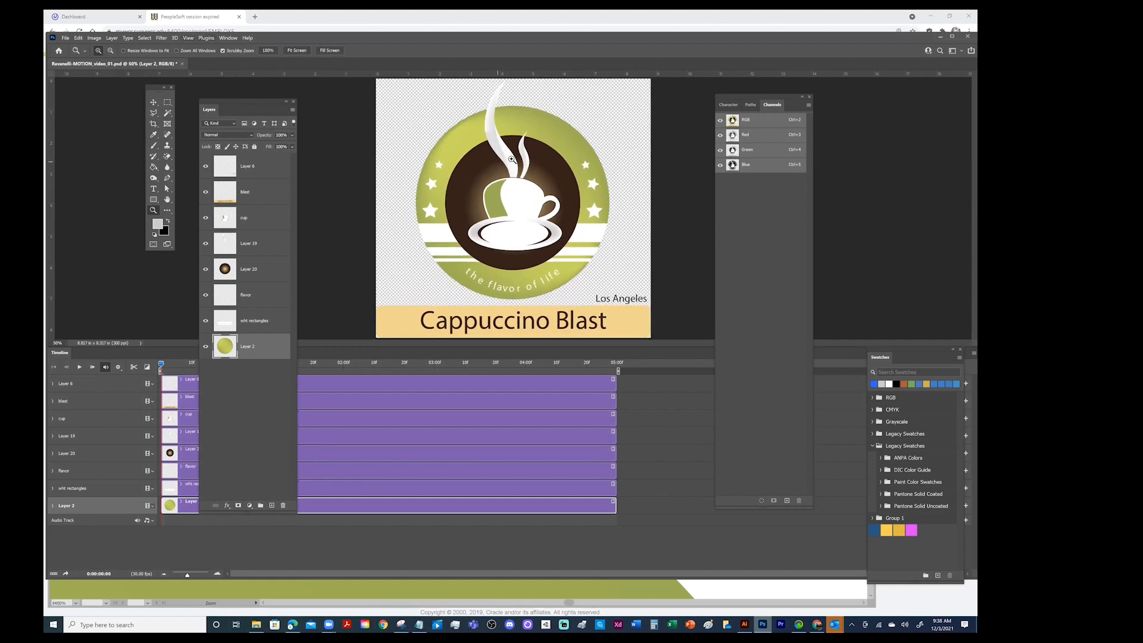
mouse_move(491, 159)
mouse_down()
mouse_move(512, 207)
mouse_move(479, 174)
mouse_move(491, 169)
mouse_up()
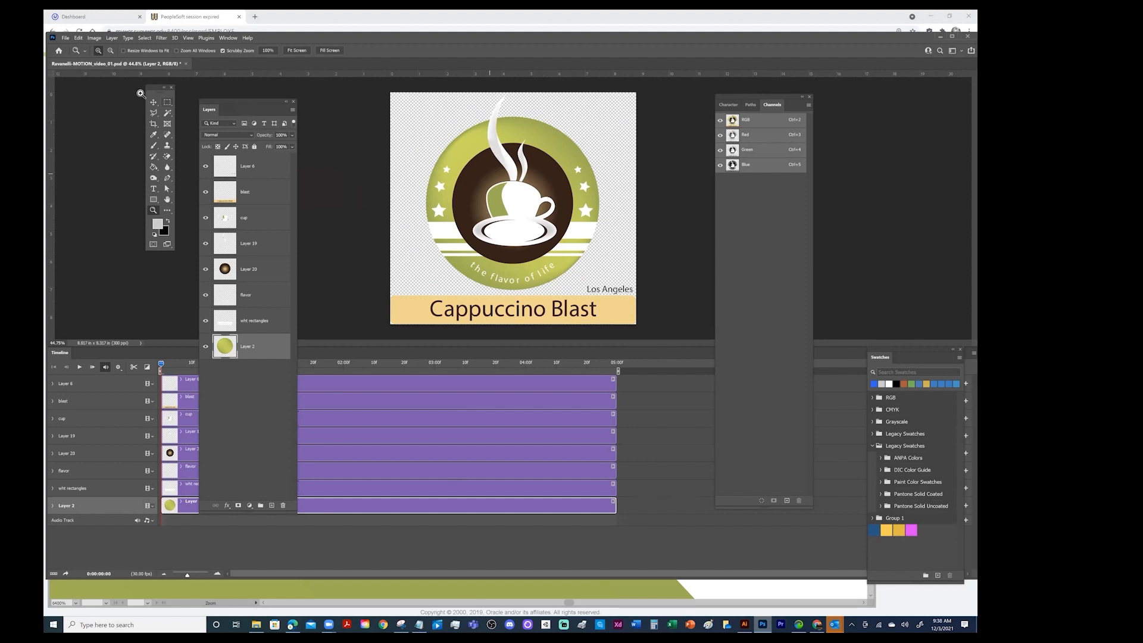
Move the Tools and Layers panels aside and shorten the Layers panel to uncover the timeline tracks
drag(154, 88, 73, 86)
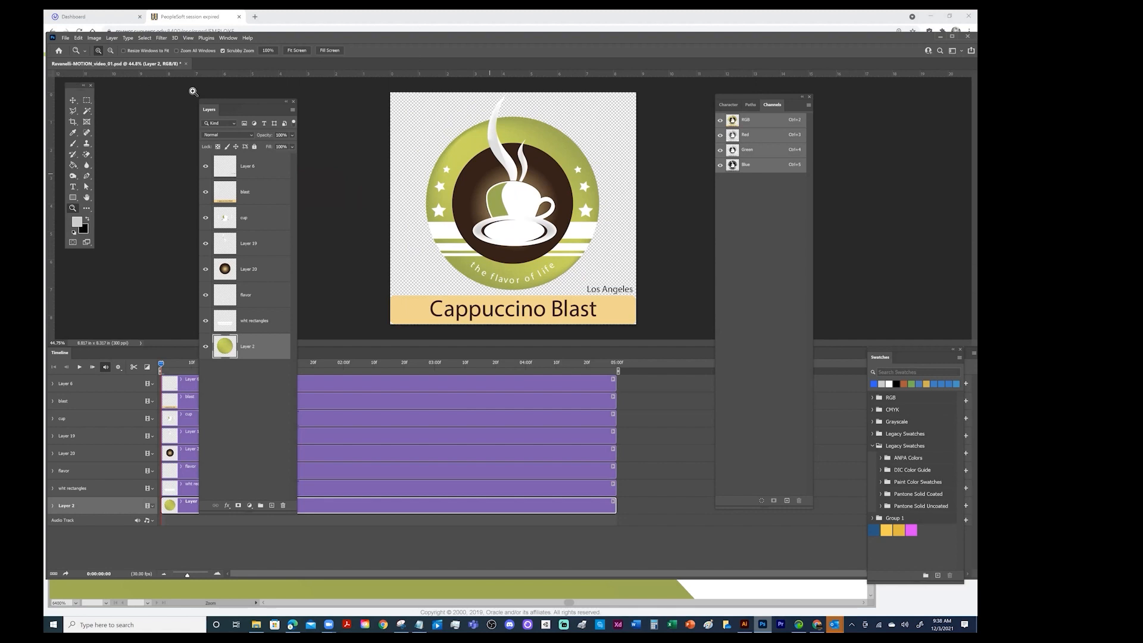
drag(247, 104, 194, 89)
drag(200, 499, 217, 336)
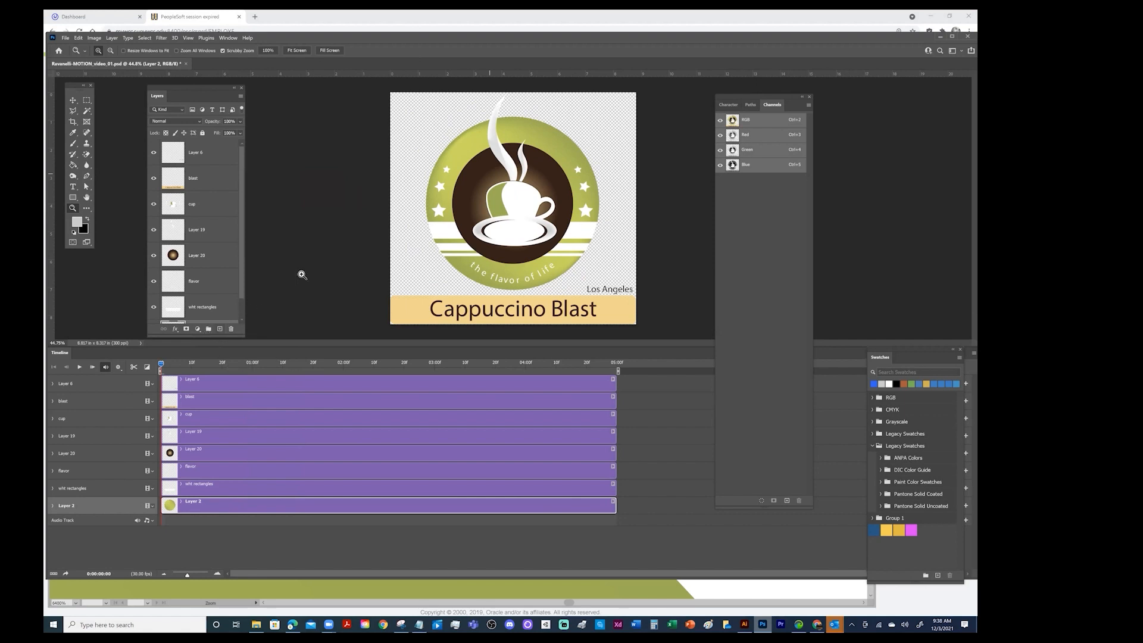
drag(243, 287, 241, 327)
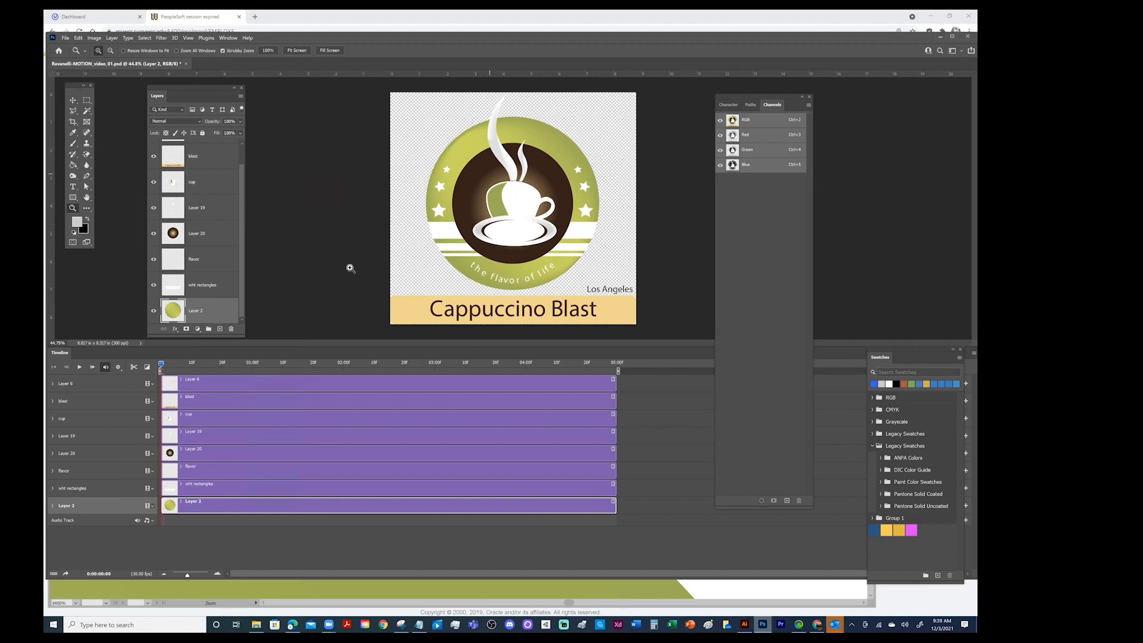
Add a new empty layer and place it beneath the green circle Layer 2 as the background
drag(198, 337, 210, 390)
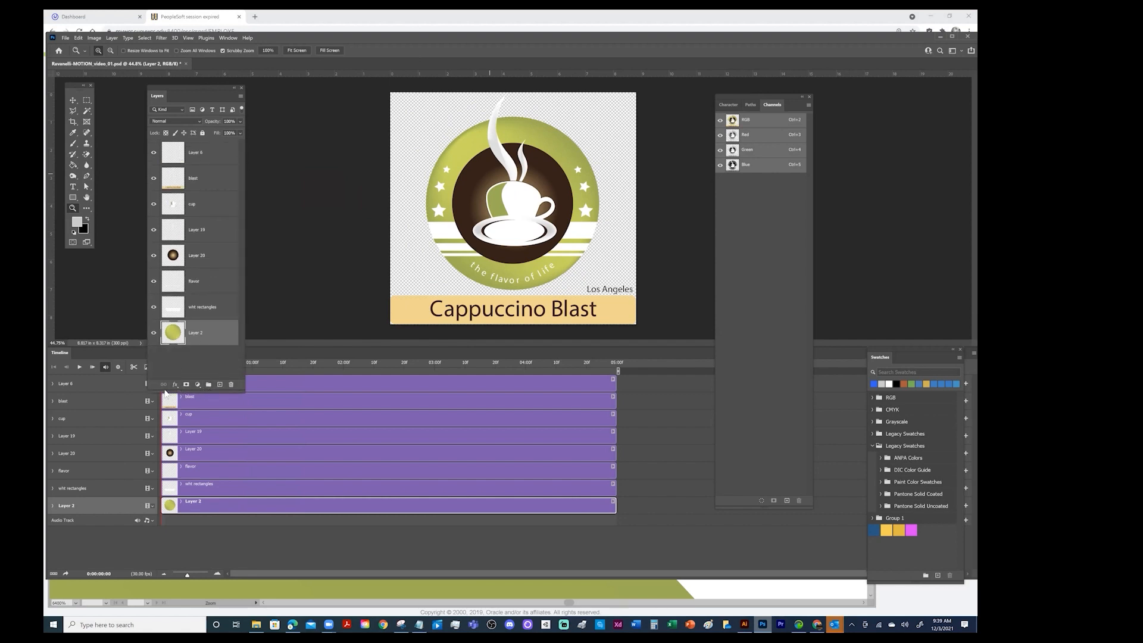
click(220, 385)
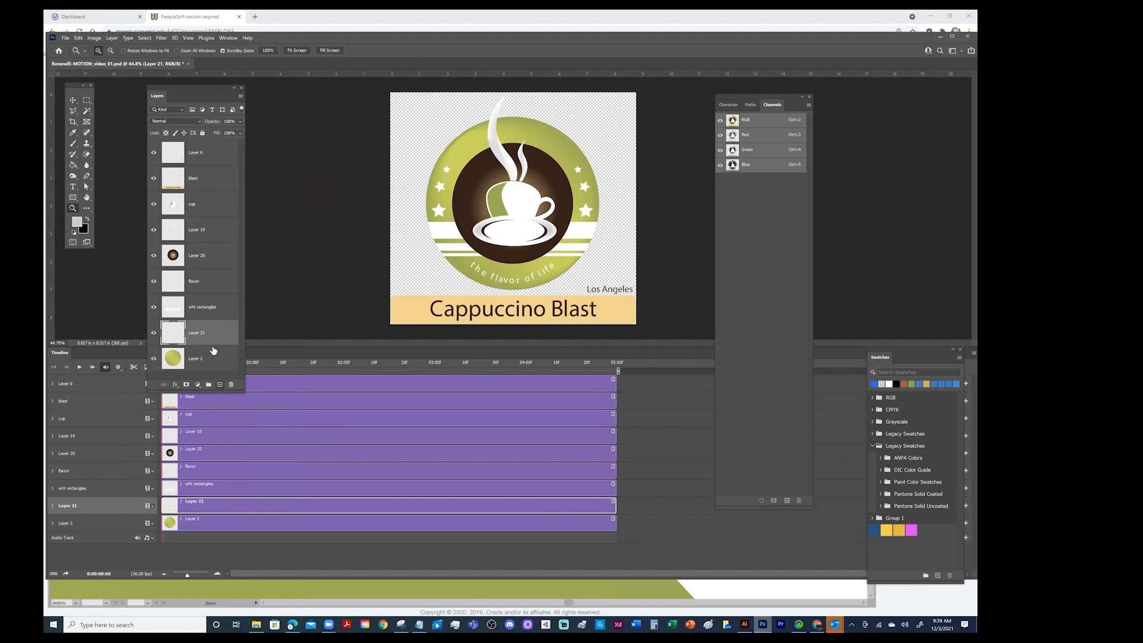
drag(213, 337, 214, 373)
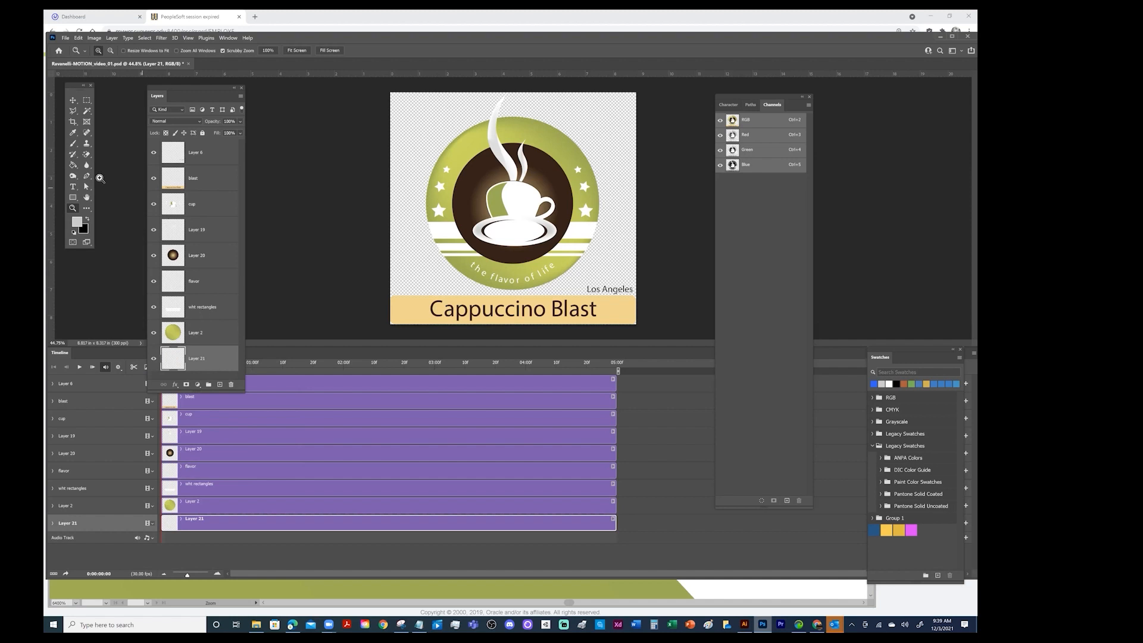
Set the foreground color to white and fill the new background layer with the Paint Bucket tool
drag(78, 85, 334, 126)
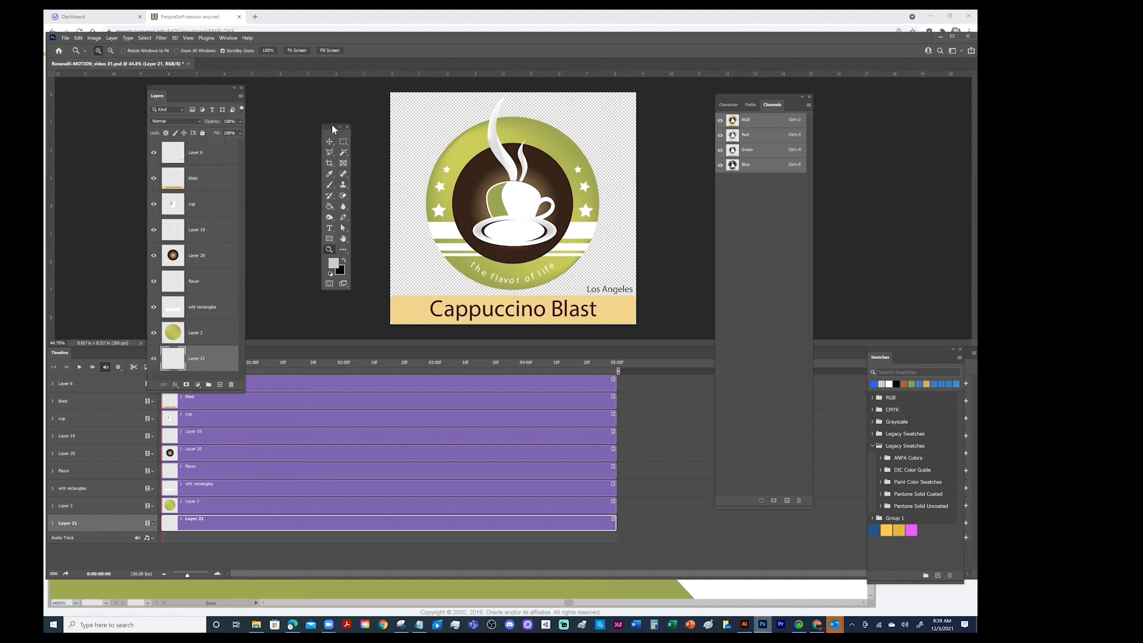
click(332, 273)
click(342, 261)
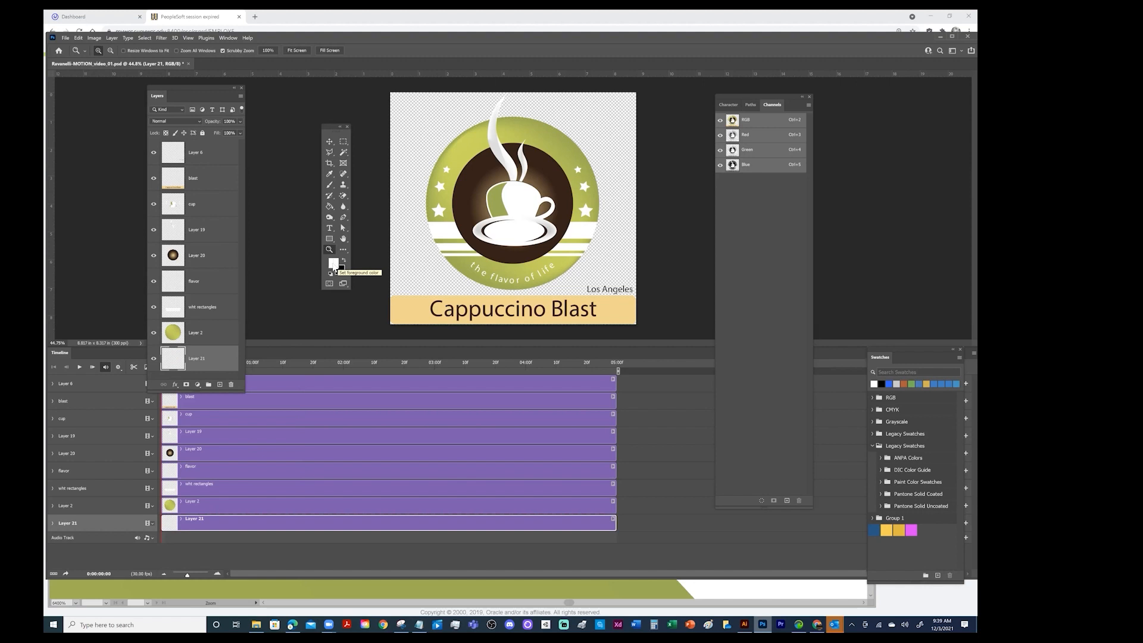
click(334, 269)
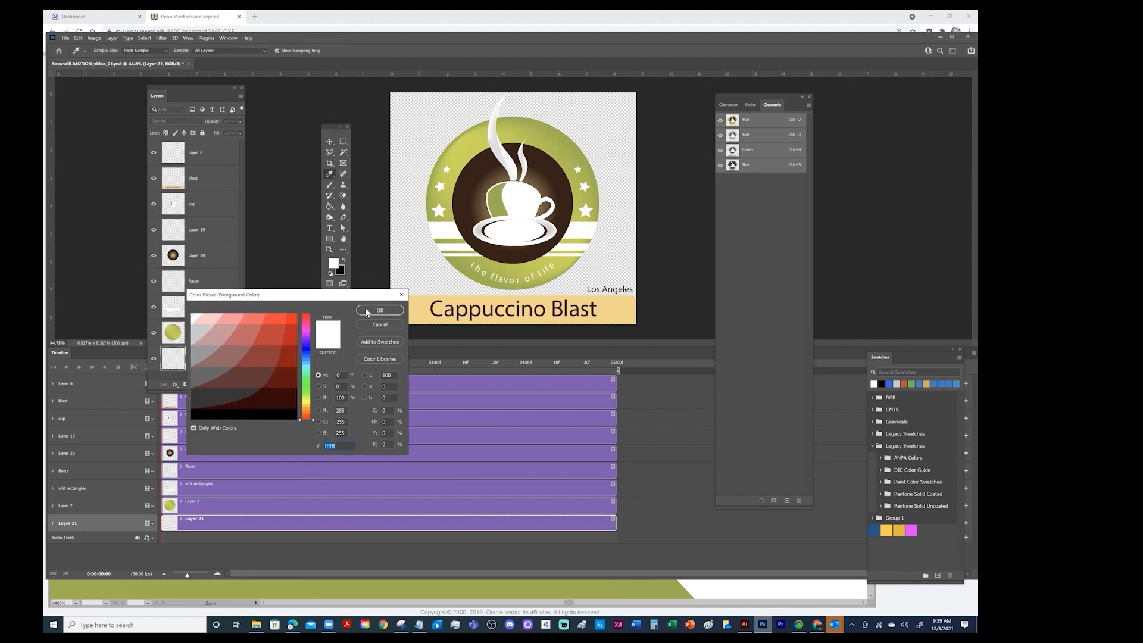
click(380, 310)
click(330, 249)
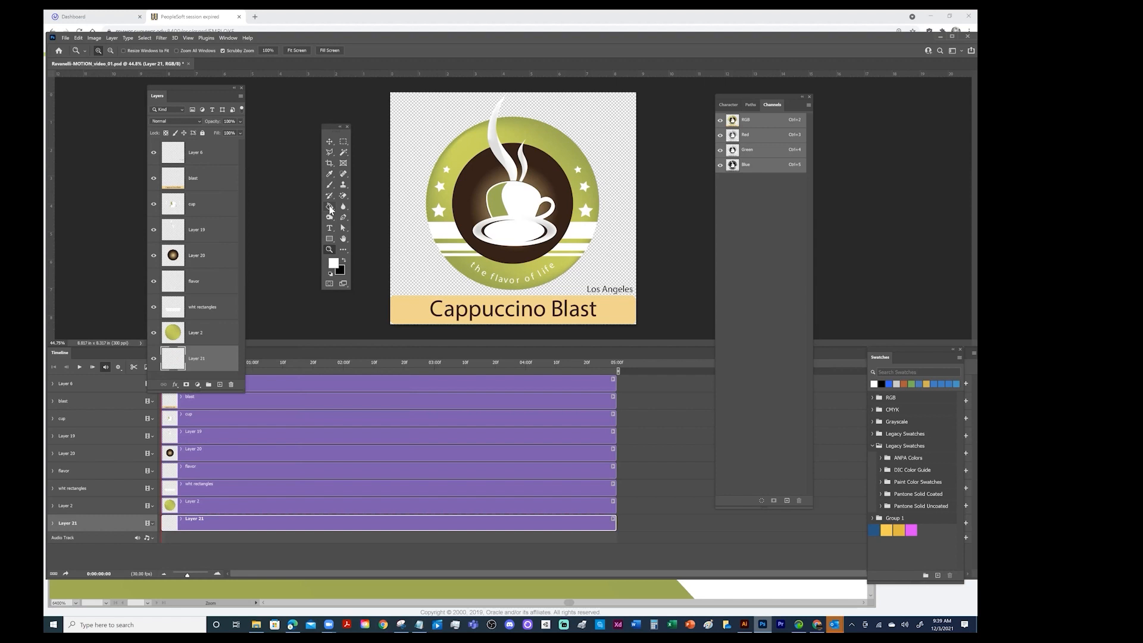
drag(331, 209, 360, 217)
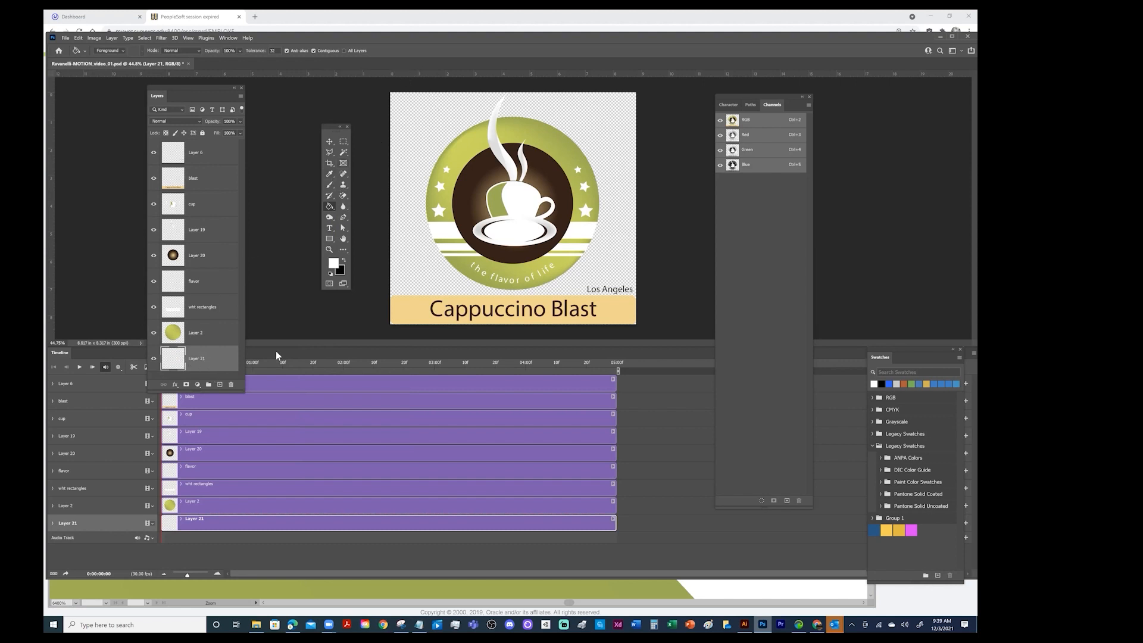
click(409, 140)
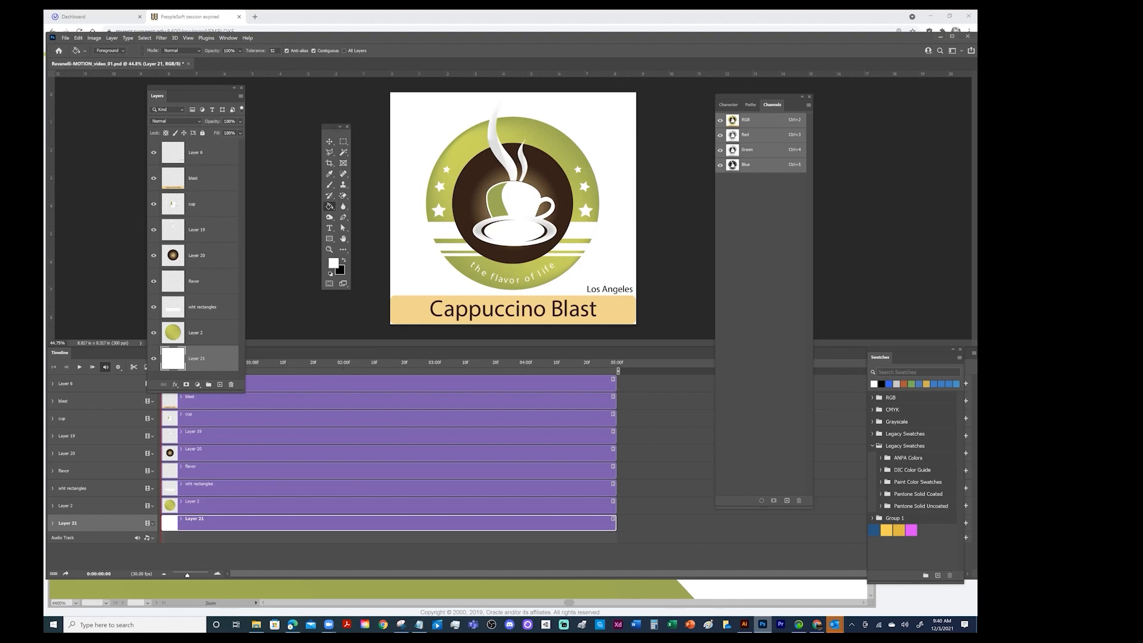
Extend the white Layer 21 clip well past the 16:00 mark and the Layer 2 clip to about 15:00
drag(615, 523, 664, 523)
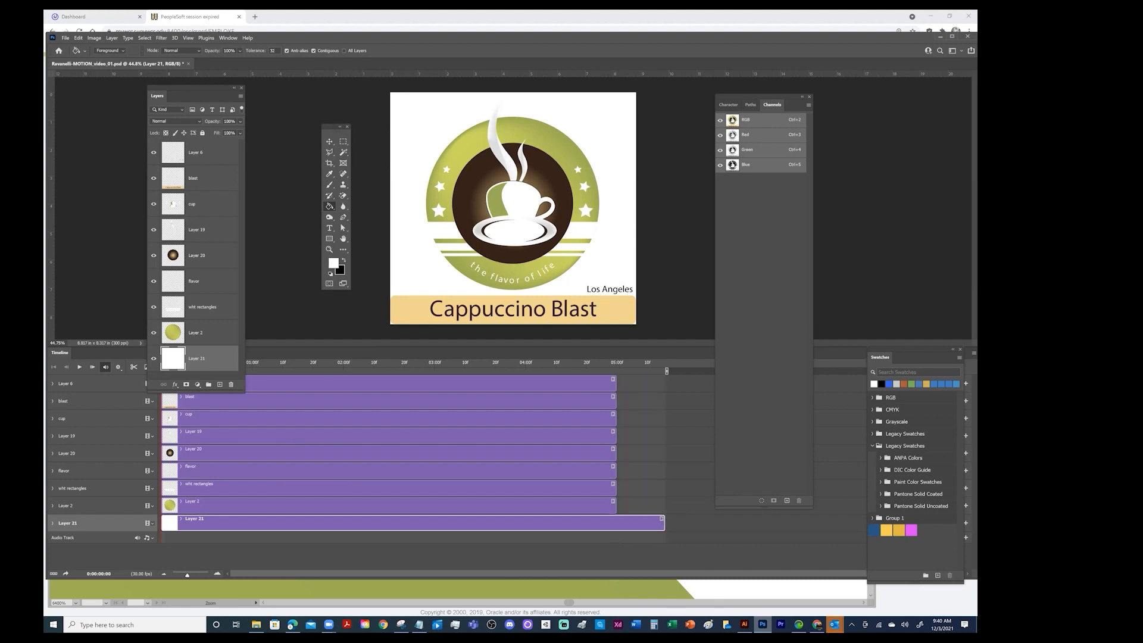
drag(187, 575, 189, 576)
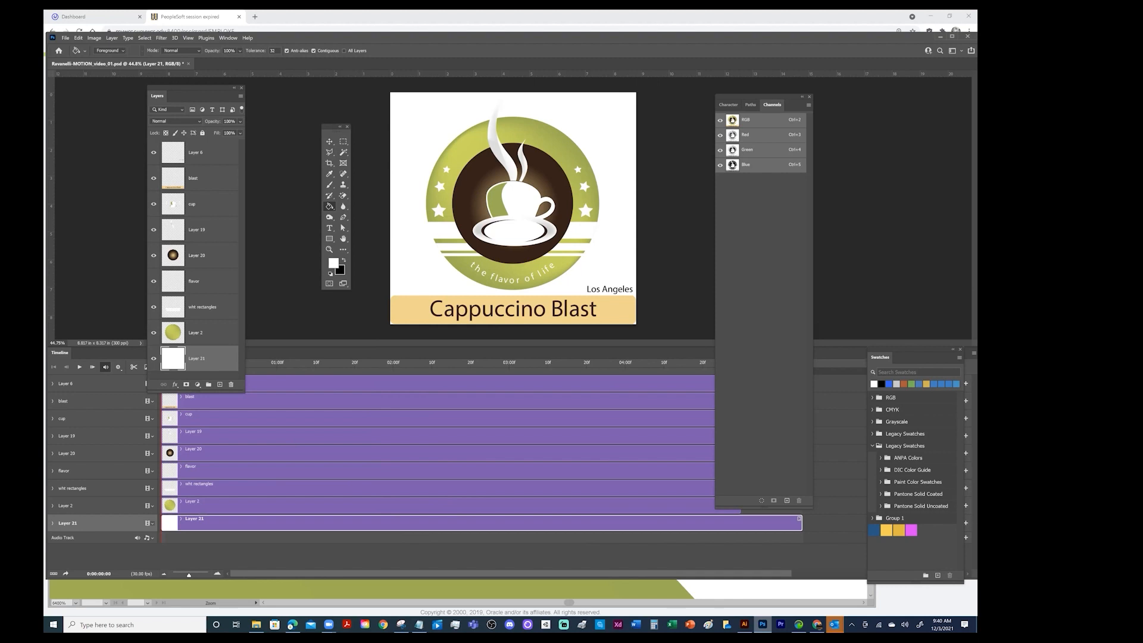
drag(189, 575, 185, 576)
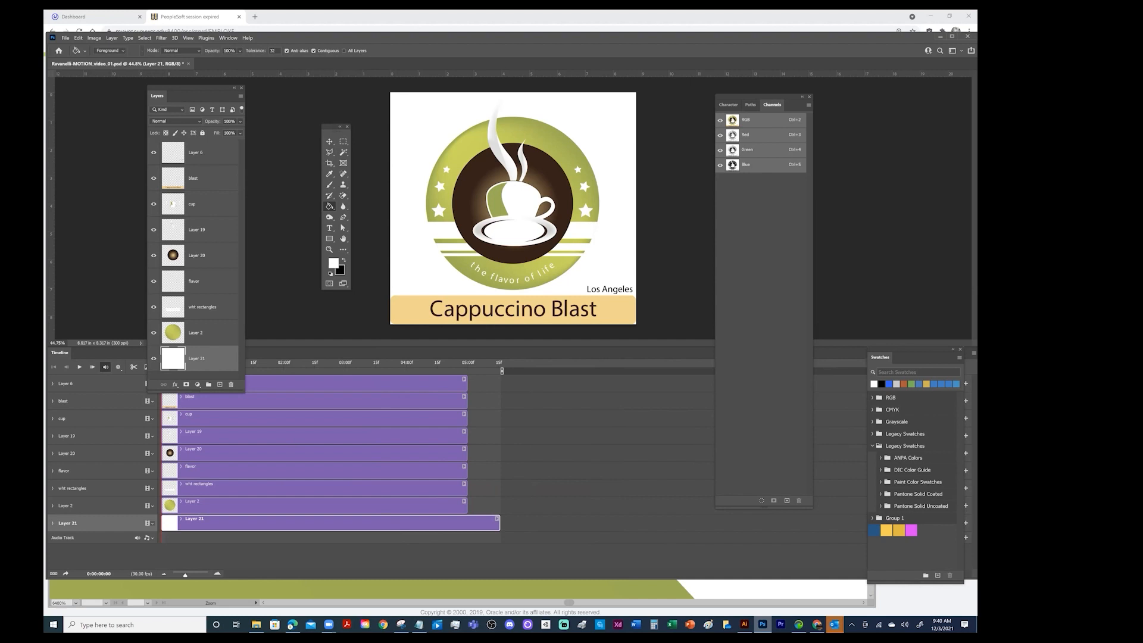
drag(499, 523, 754, 523)
drag(185, 575, 182, 576)
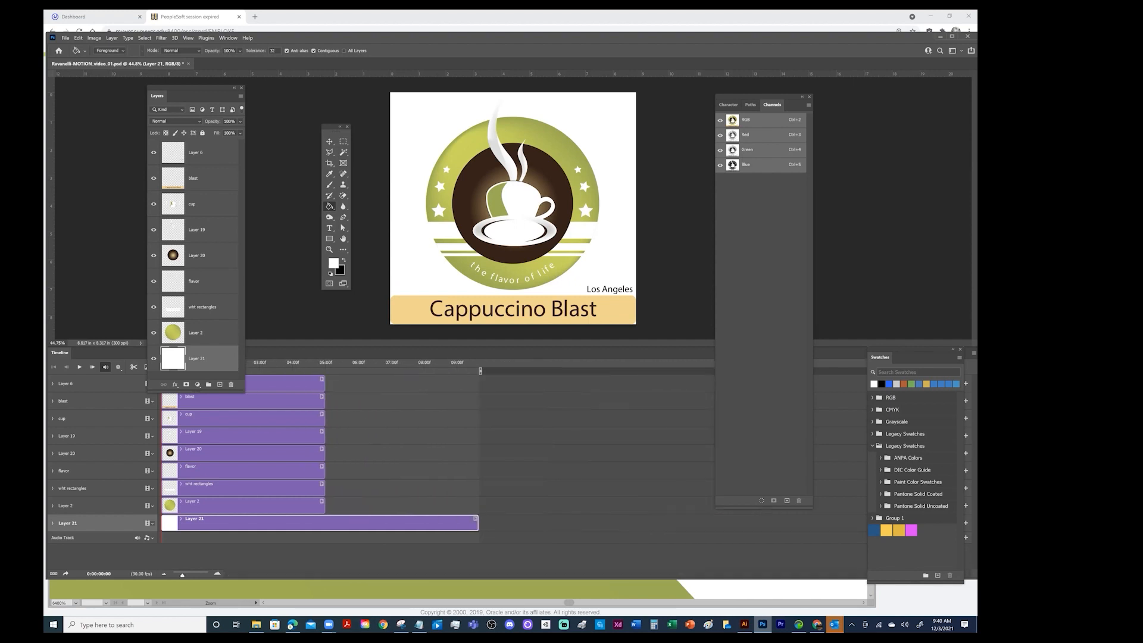
drag(478, 523, 674, 523)
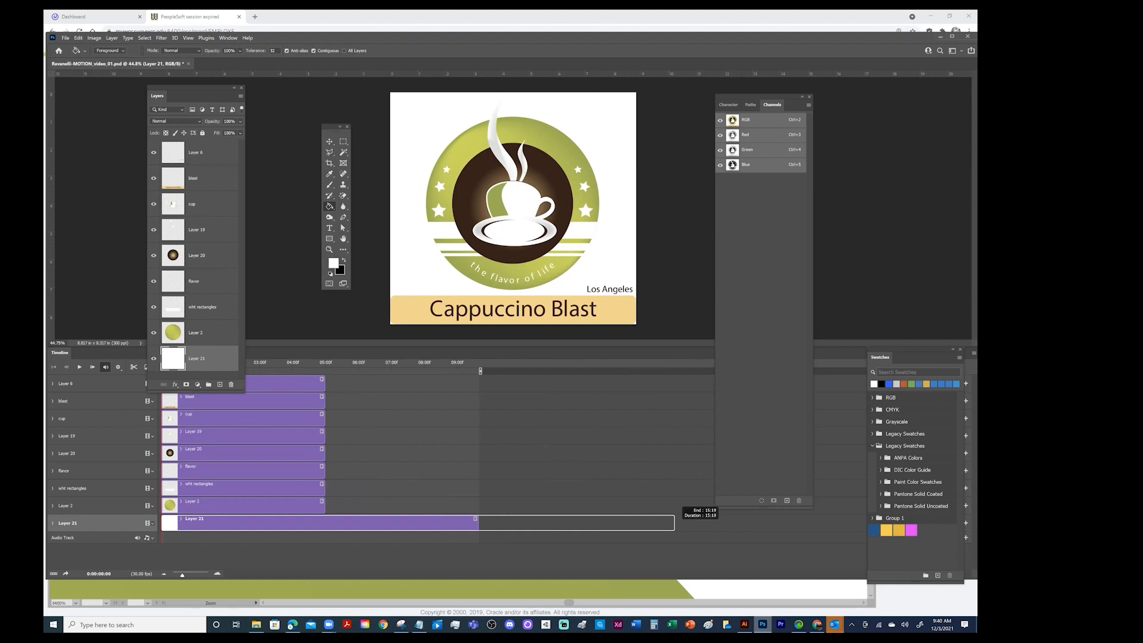
drag(675, 522, 801, 523)
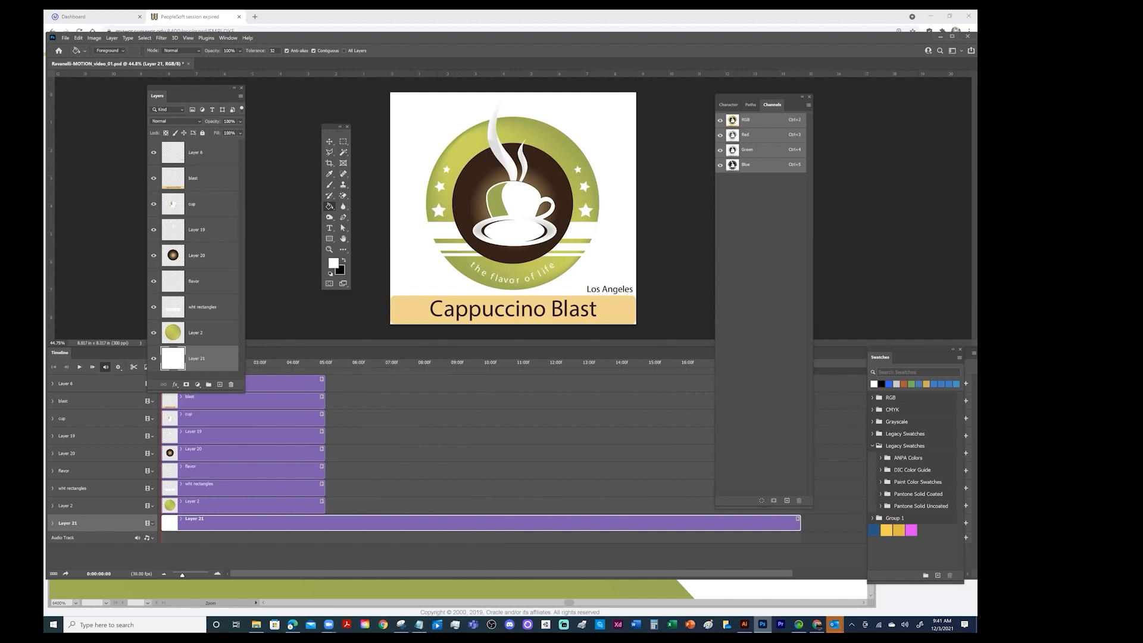
drag(324, 505, 653, 505)
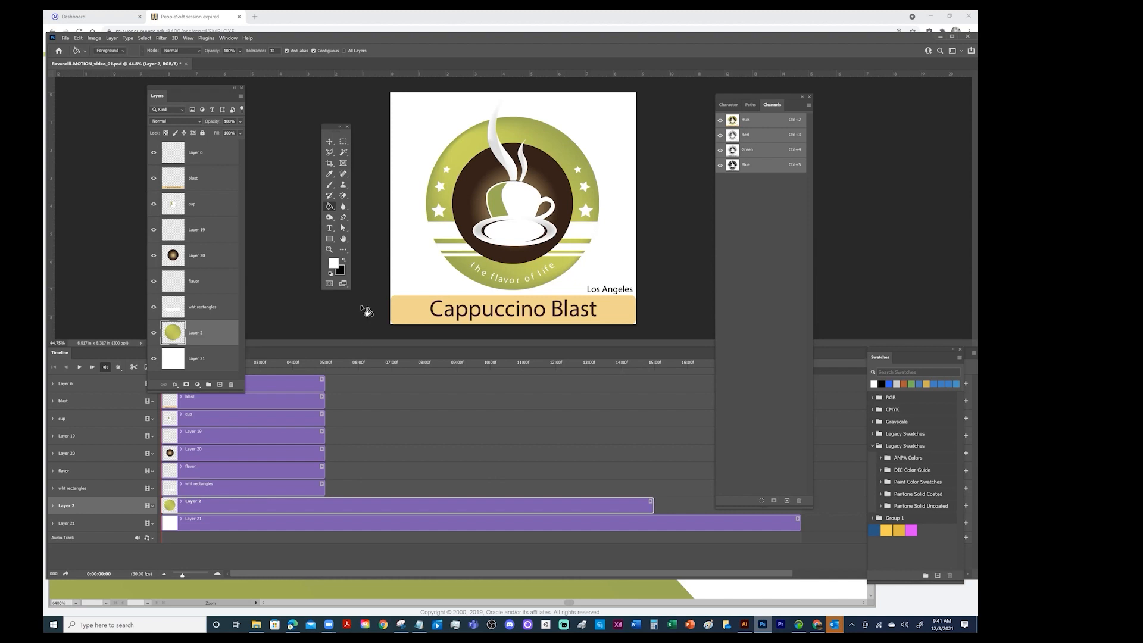
Lock the green circle Layer 2 and the white background Layer 21 completely, and shorten the Layers panel above the timeline
drag(197, 391, 202, 327)
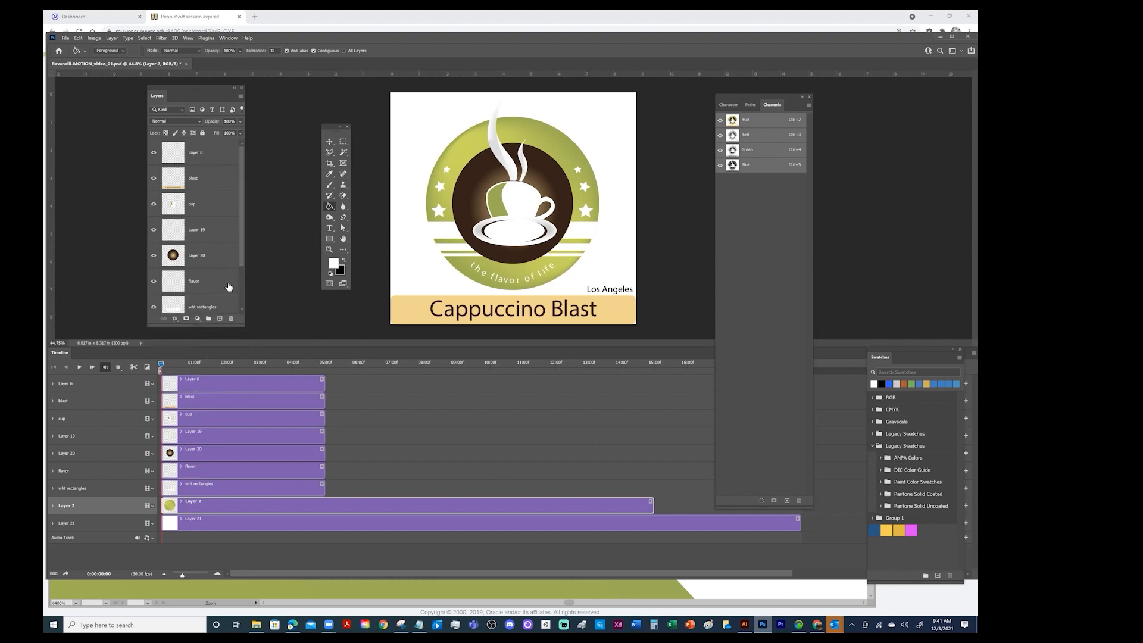
drag(243, 270, 242, 266)
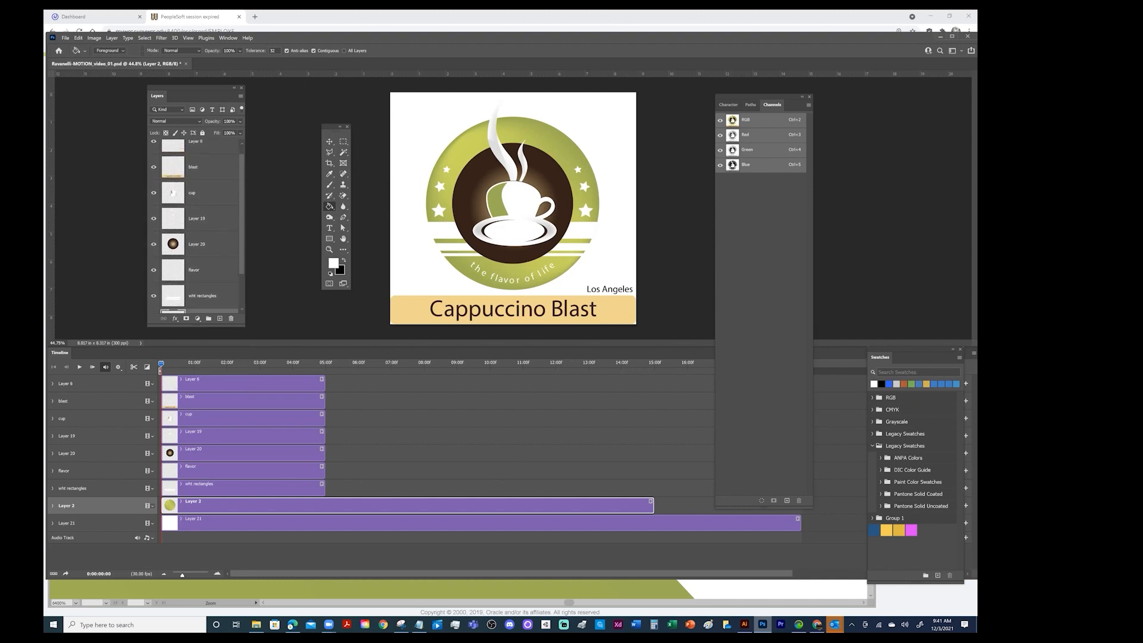
drag(195, 374, 196, 468)
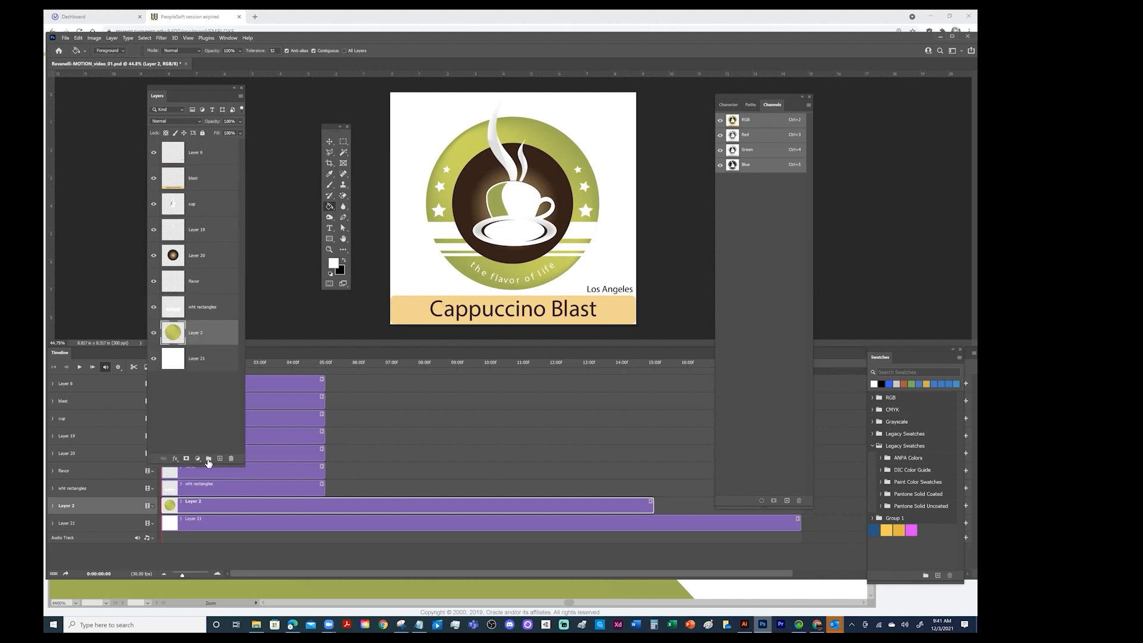
click(202, 133)
click(219, 356)
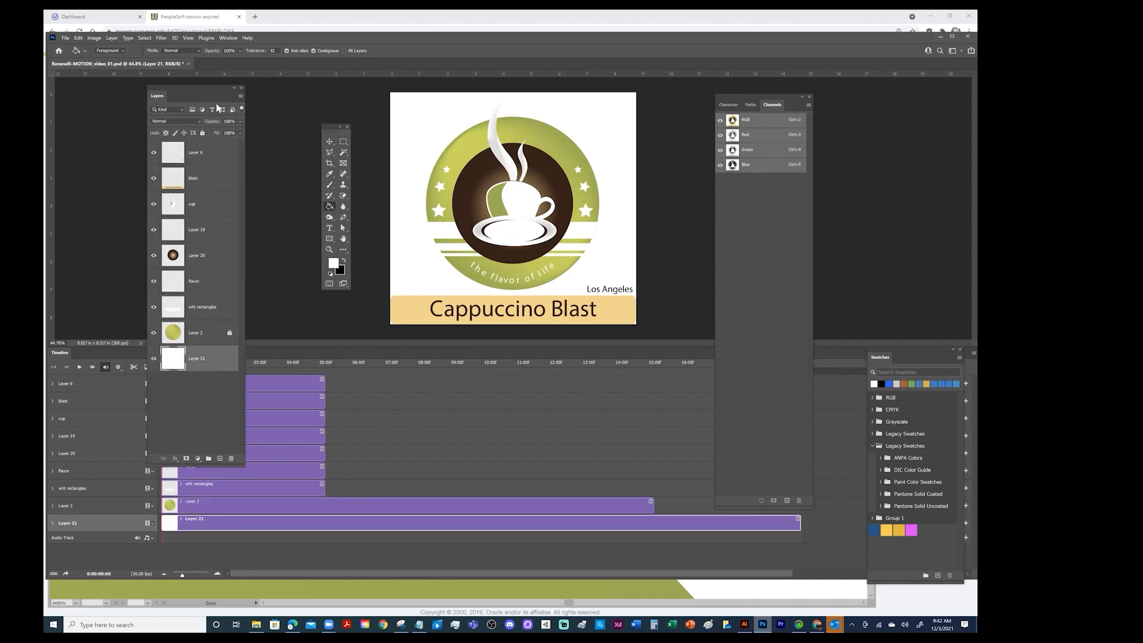
click(202, 133)
drag(196, 468, 214, 328)
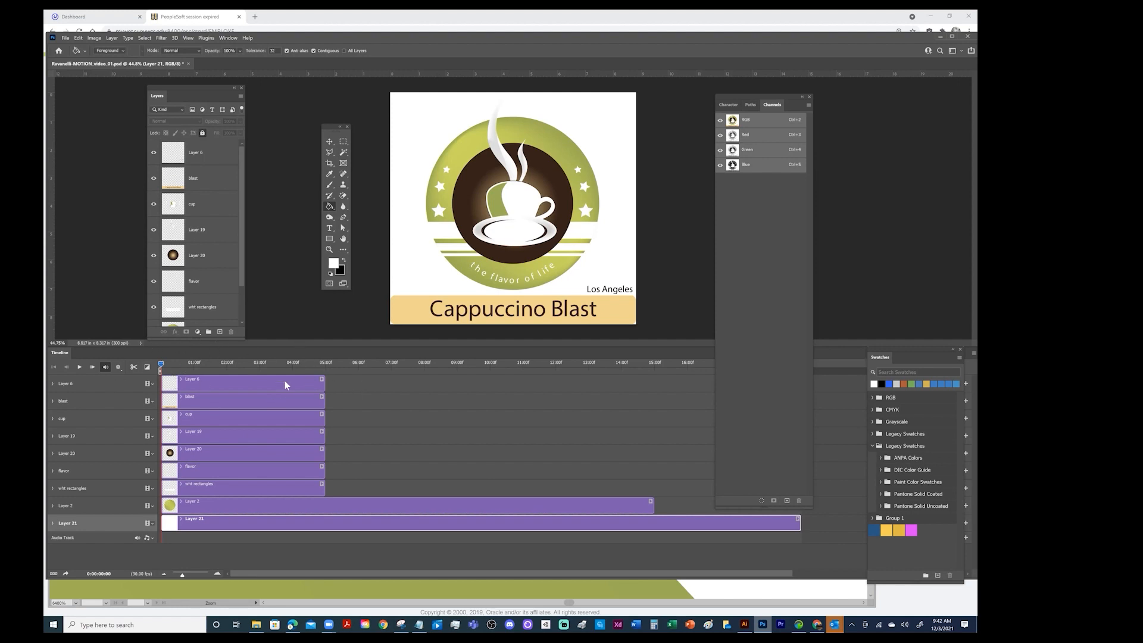
Expand Layer 6's animation properties in the timeline and shorten the Channels panel so it clears the tracks
click(53, 384)
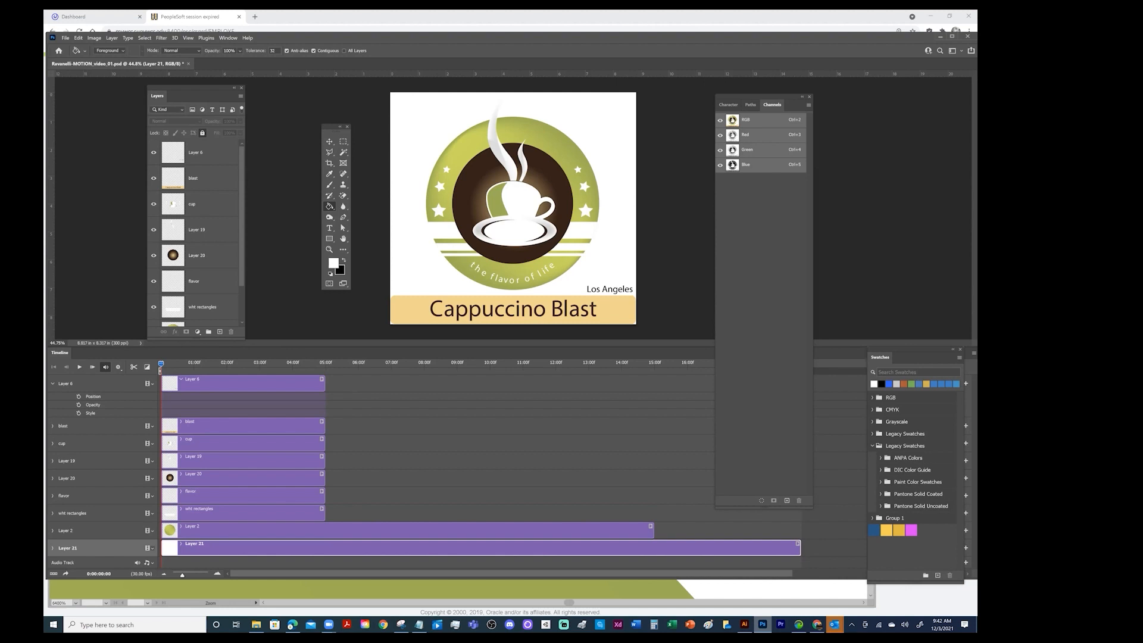
drag(754, 510, 752, 321)
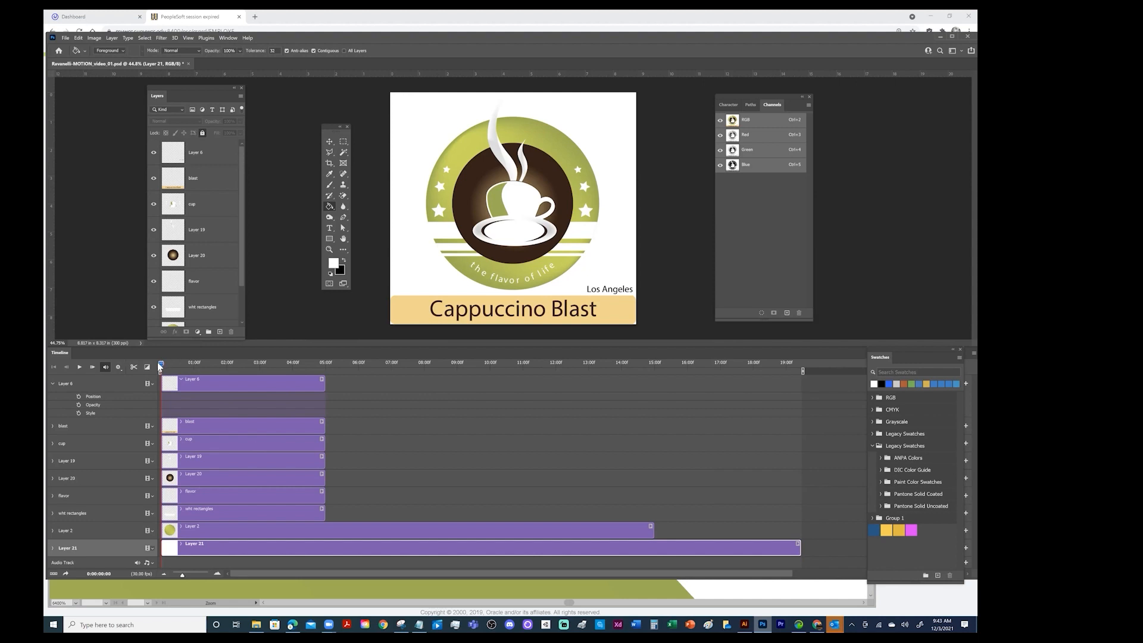
Scrub the playhead back and forth along the timeline to preview which layers show before and after the 5-second mark
drag(160, 365, 177, 365)
drag(341, 381, 248, 377)
drag(246, 372, 362, 374)
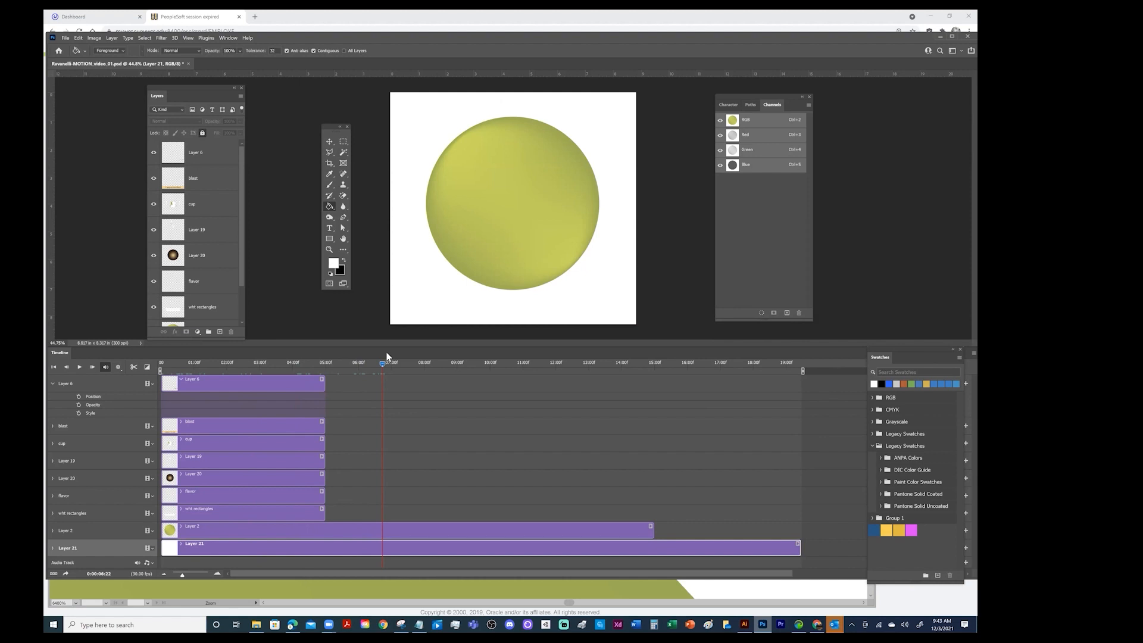
drag(384, 361, 501, 372)
drag(417, 385, 526, 378)
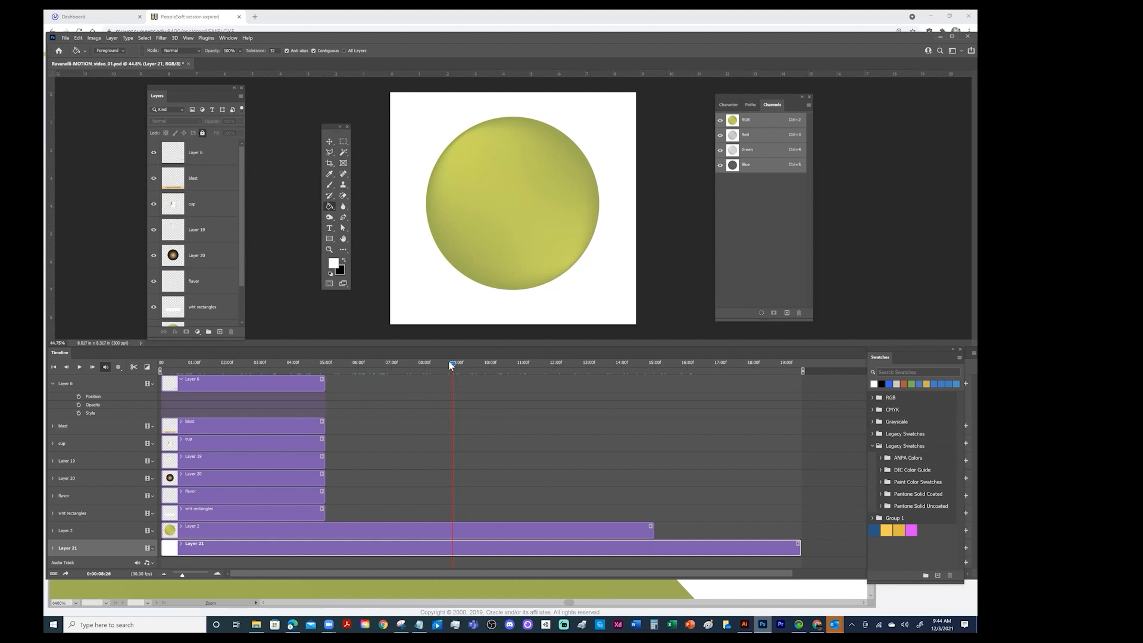
drag(452, 362, 277, 363)
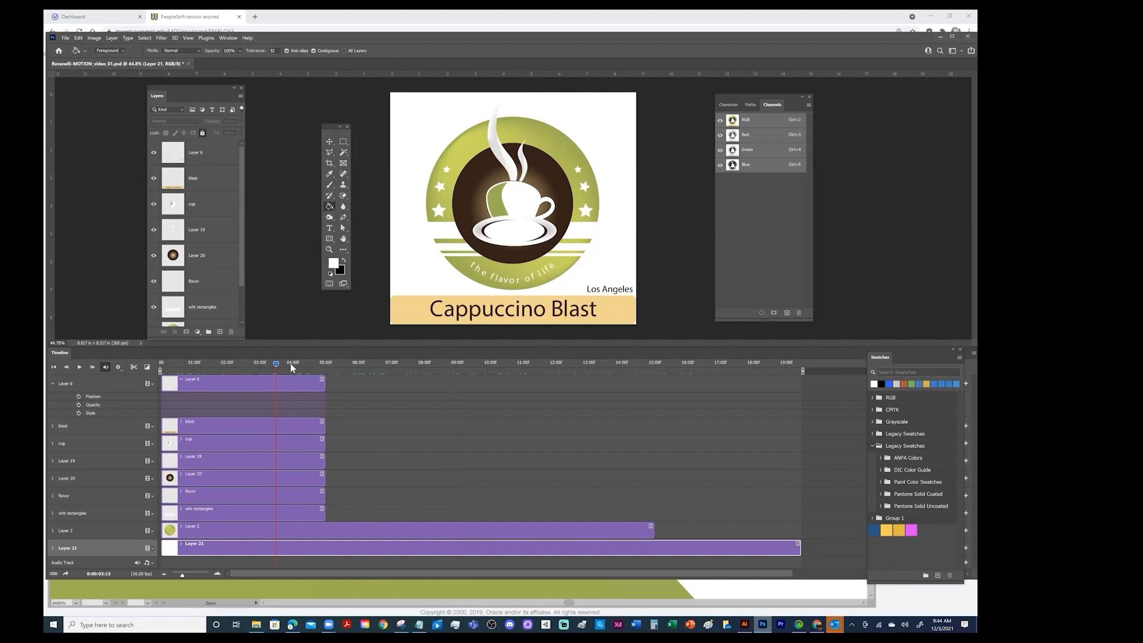
Move all clips above Layer 2 later with staggered starts, from wht rectangles at about 4:00 to cup at about 8:10, and collapse Layer 6's properties
drag(238, 512, 371, 513)
drag(191, 495, 409, 496)
drag(197, 478, 445, 478)
drag(188, 457, 437, 459)
drag(297, 445, 523, 443)
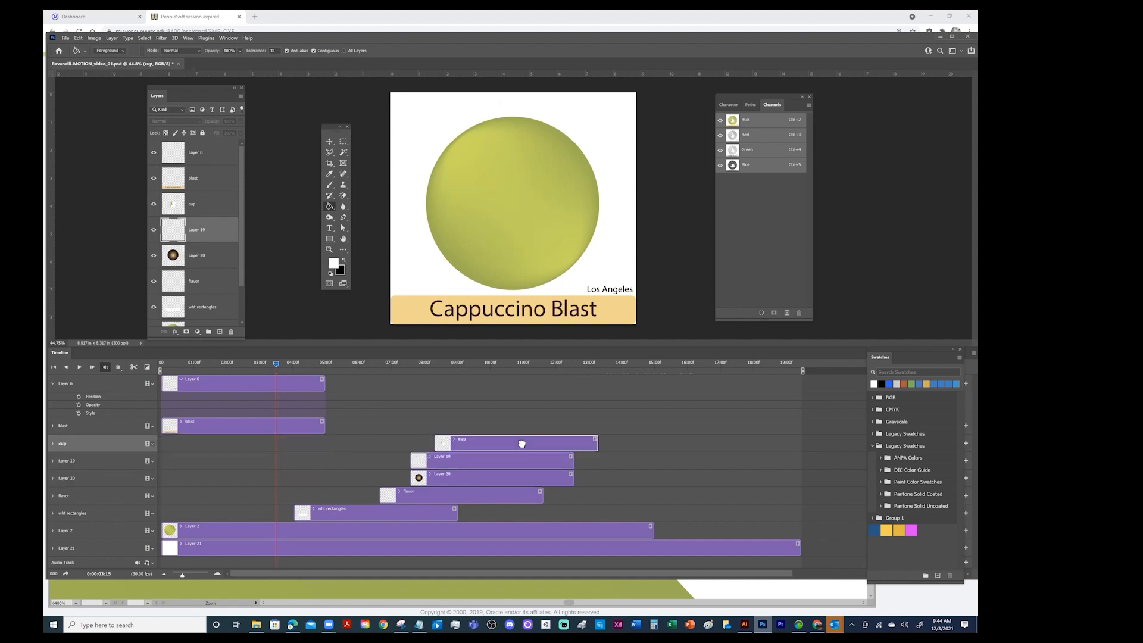
drag(266, 423, 499, 425)
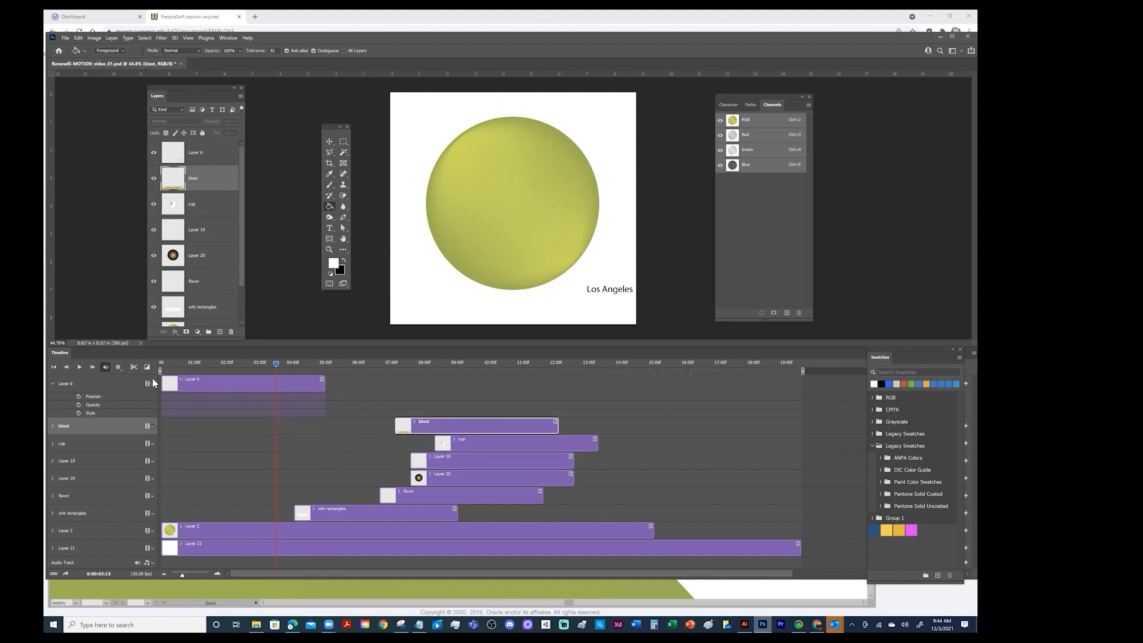
click(52, 383)
drag(216, 383, 383, 387)
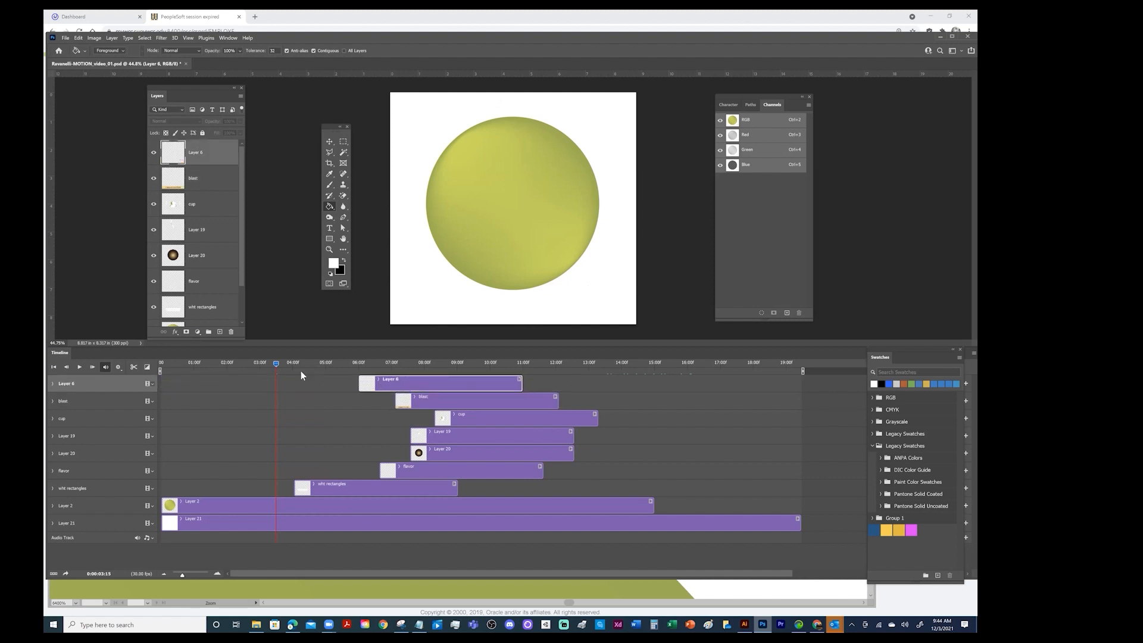
Start the Layer 2 clip at about 0:23 and the wht rectangles clip at about 1:06, checking both entrances with the playhead
click(55, 367)
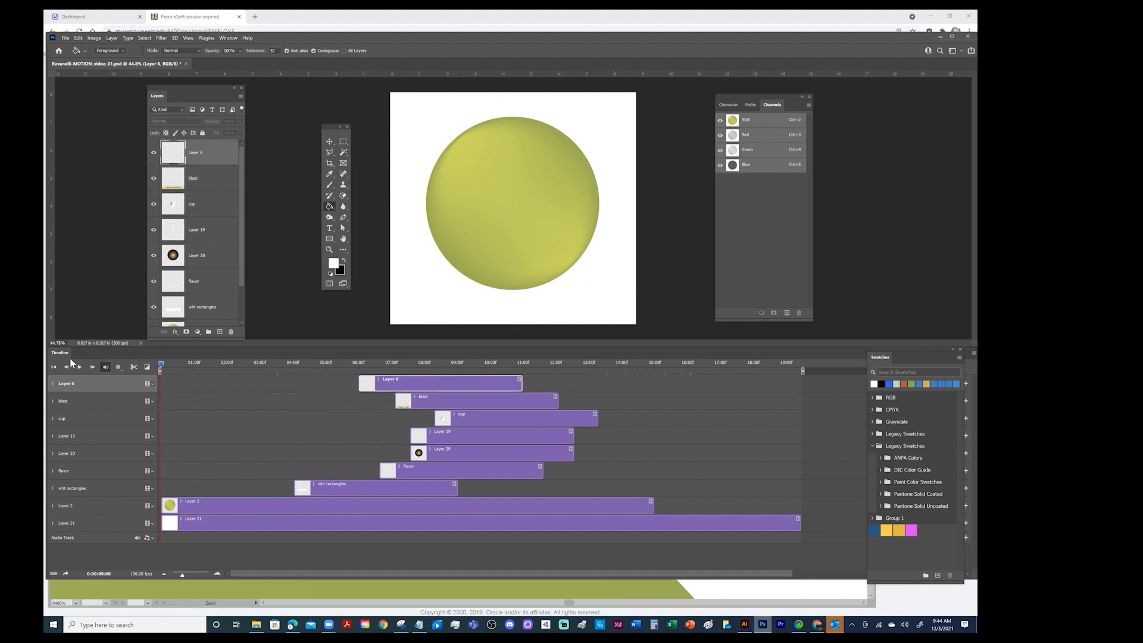
drag(341, 484, 240, 486)
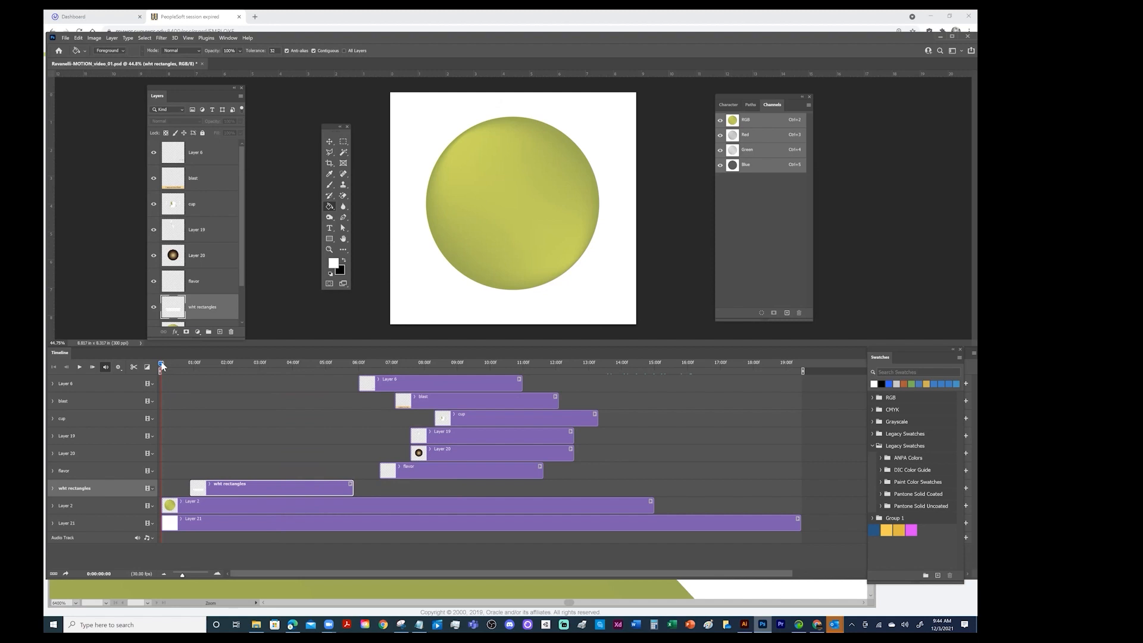
drag(191, 369, 137, 367)
drag(173, 508, 221, 486)
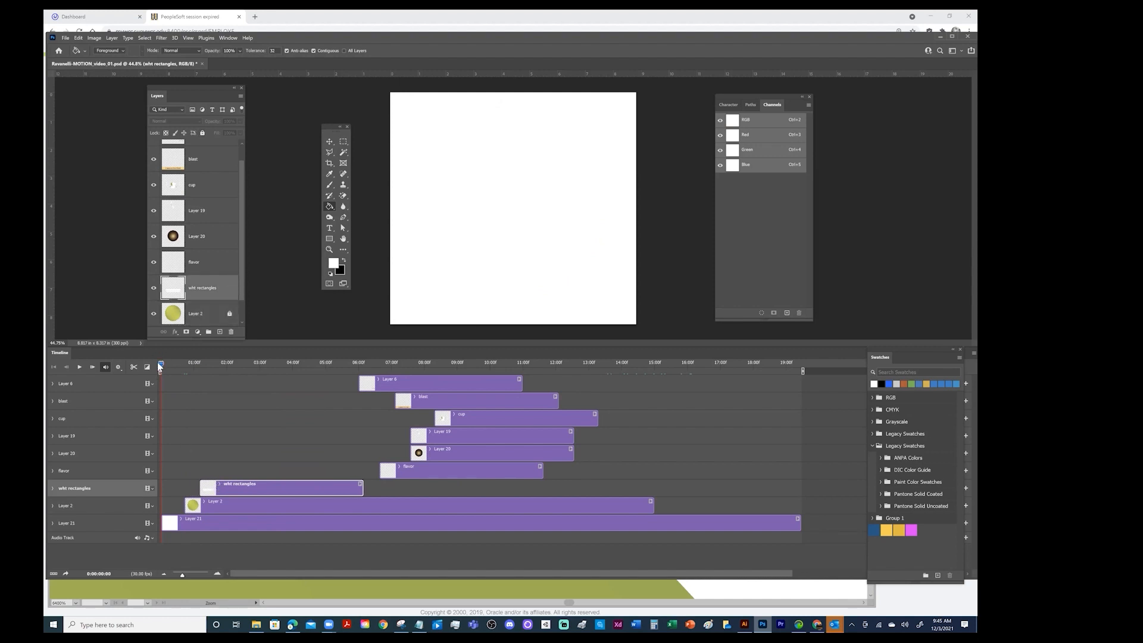
click(186, 369)
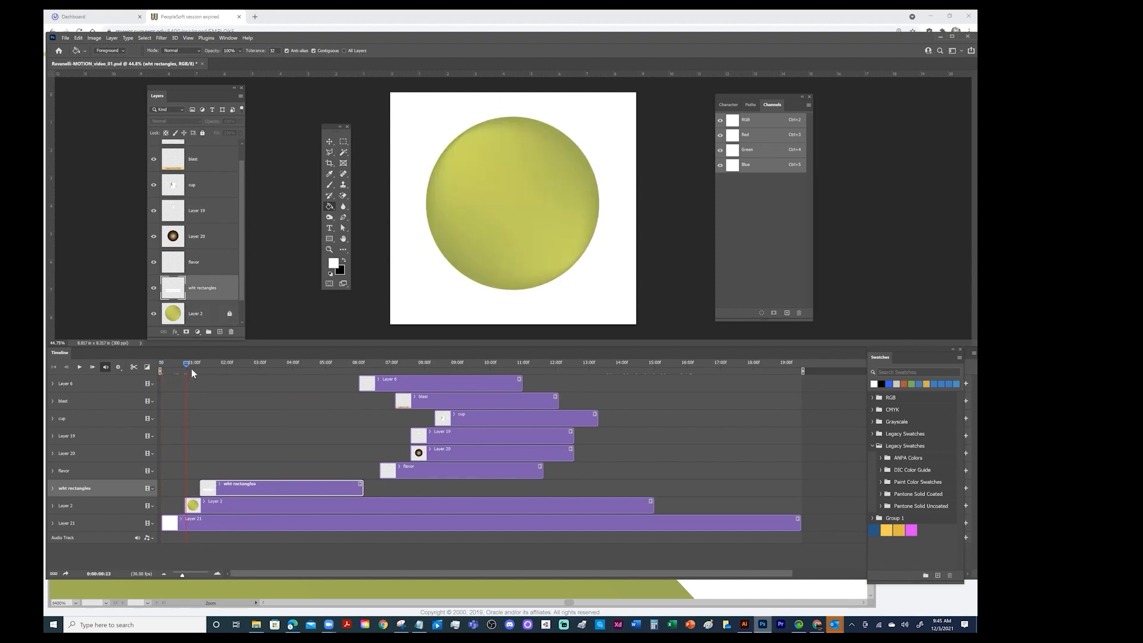
click(209, 373)
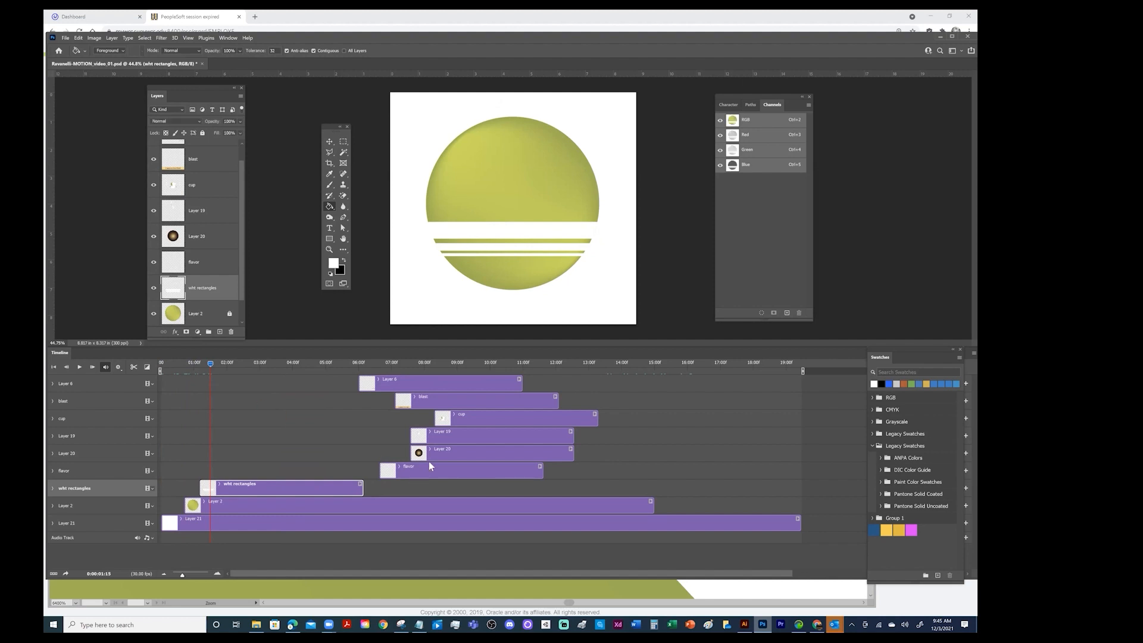
Shift the flavor clip to about 8:05, place Layer 20 directly above wht rectangles, and start its clip at about 2:00
drag(384, 471, 477, 473)
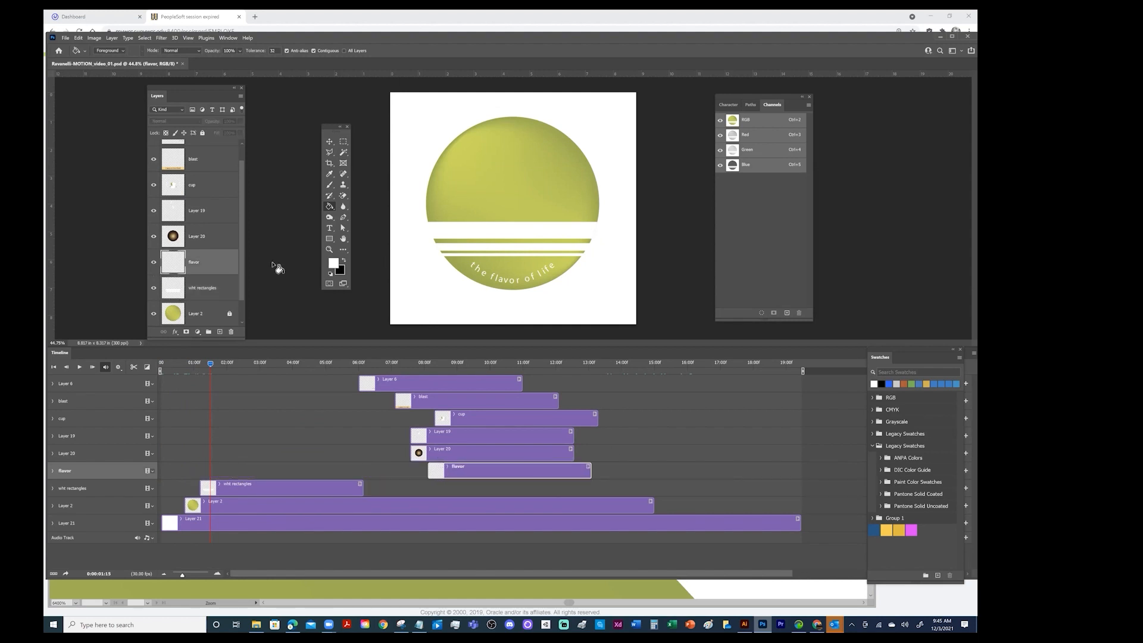
drag(208, 239, 215, 275)
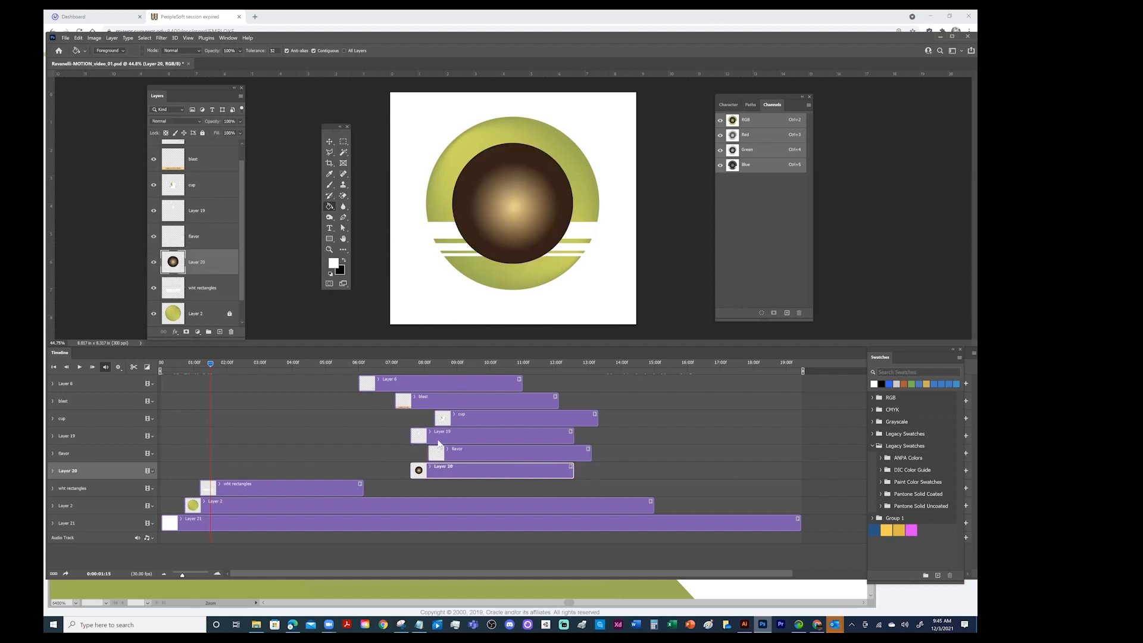
drag(439, 471, 251, 468)
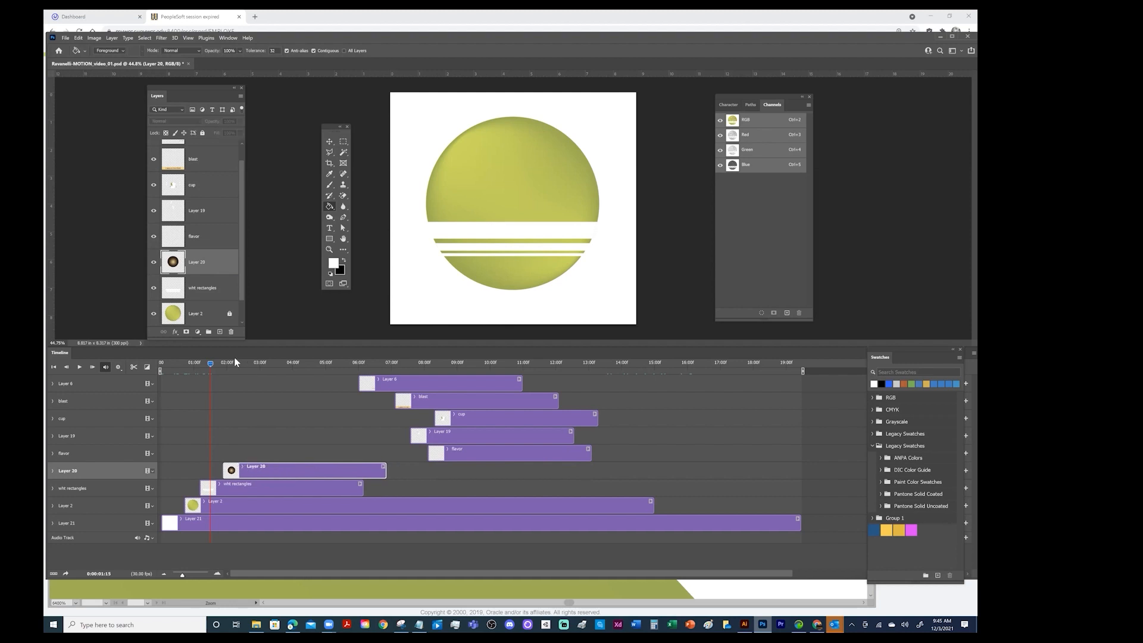
mouse_move(211, 364)
mouse_down()
mouse_move(236, 364)
mouse_move(208, 365)
mouse_move(228, 369)
mouse_up()
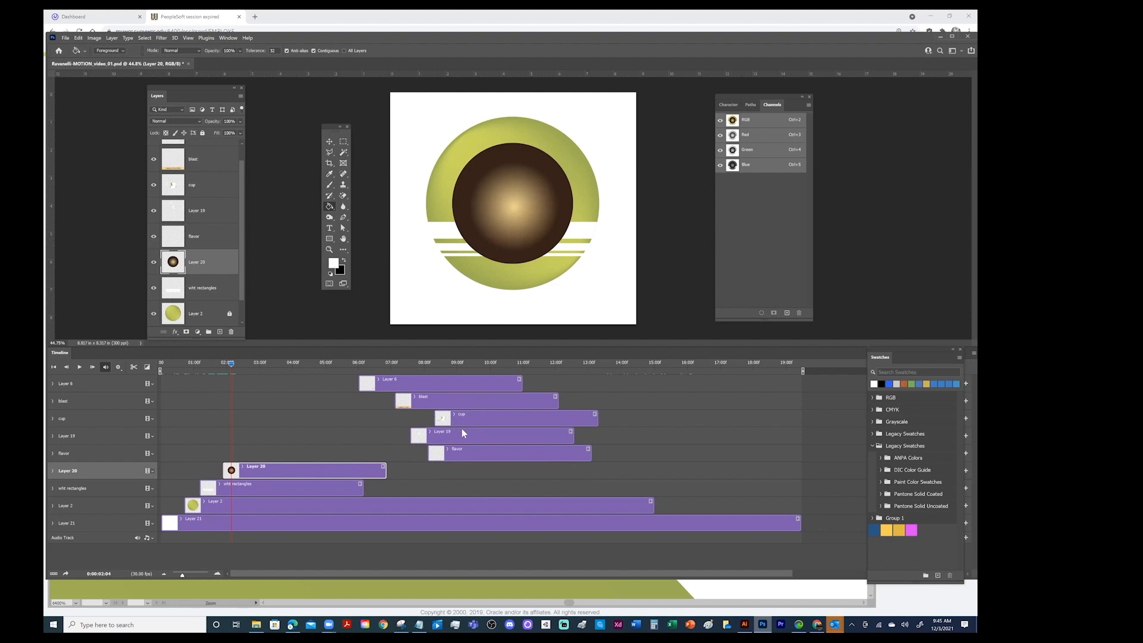
Place the cup layer directly above Layer 20 and start the cup and flavor clips together at about 2:22
drag(460, 416, 277, 421)
drag(207, 187, 206, 250)
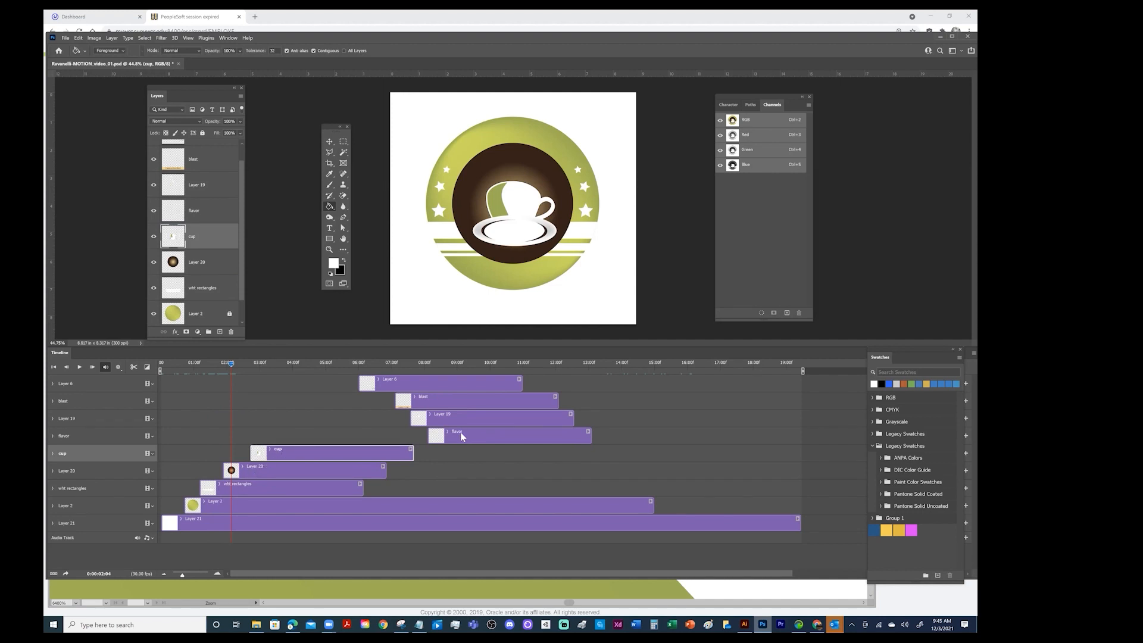
drag(462, 434, 291, 436)
drag(232, 365, 259, 366)
mouse_move(296, 434)
mouse_down()
mouse_move(310, 435)
mouse_move(255, 436)
mouse_move(323, 432)
mouse_move(304, 432)
mouse_up()
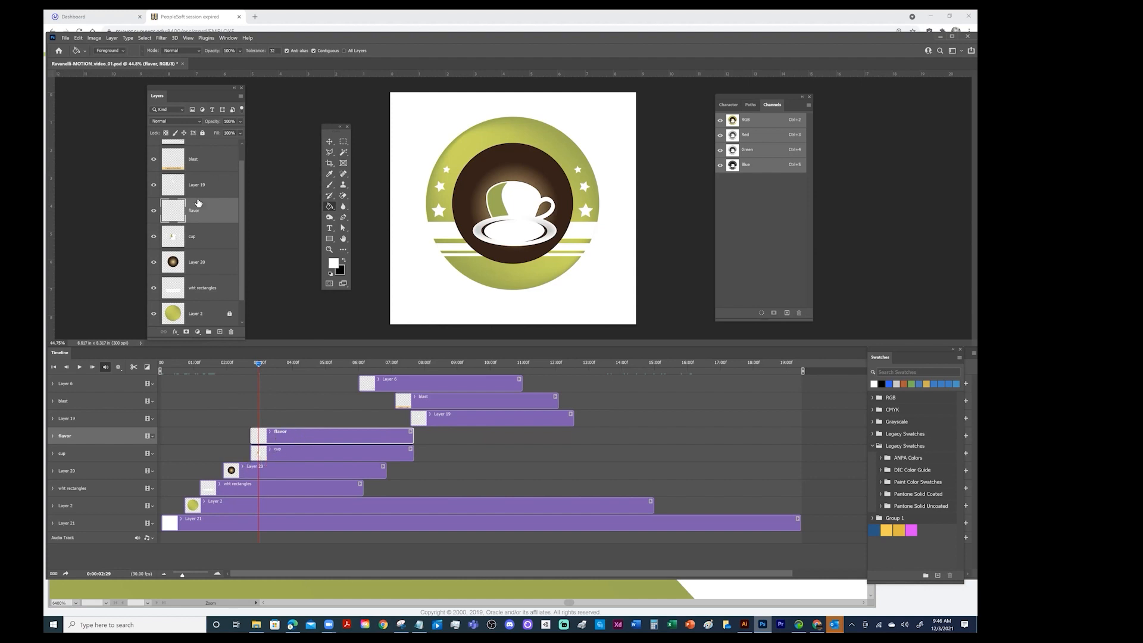
Move the flavor layer beneath wht rectangles and briefly hide the cup layer to check the text
drag(201, 212, 197, 302)
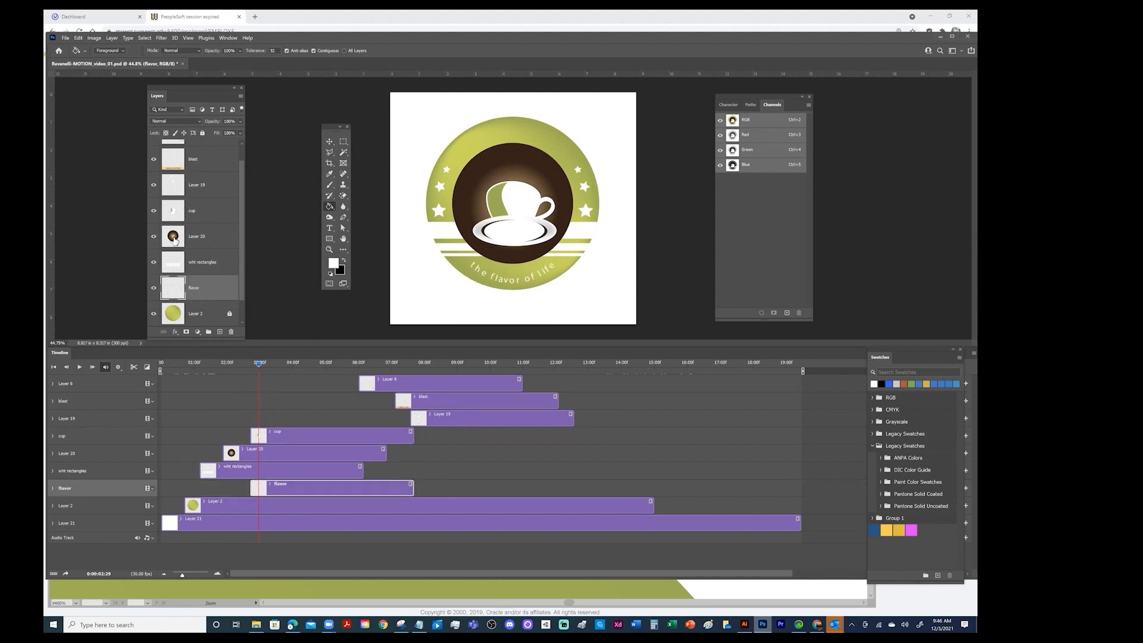
click(153, 213)
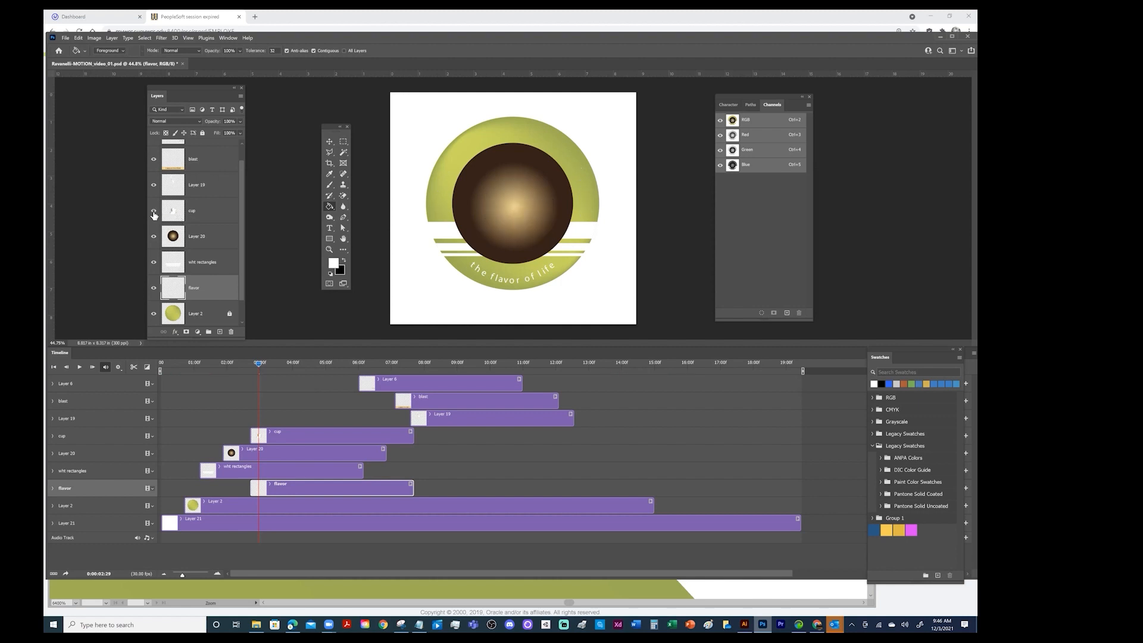
click(153, 212)
mouse_move(292, 485)
mouse_down()
mouse_move(257, 486)
mouse_move(322, 485)
mouse_move(284, 485)
mouse_up()
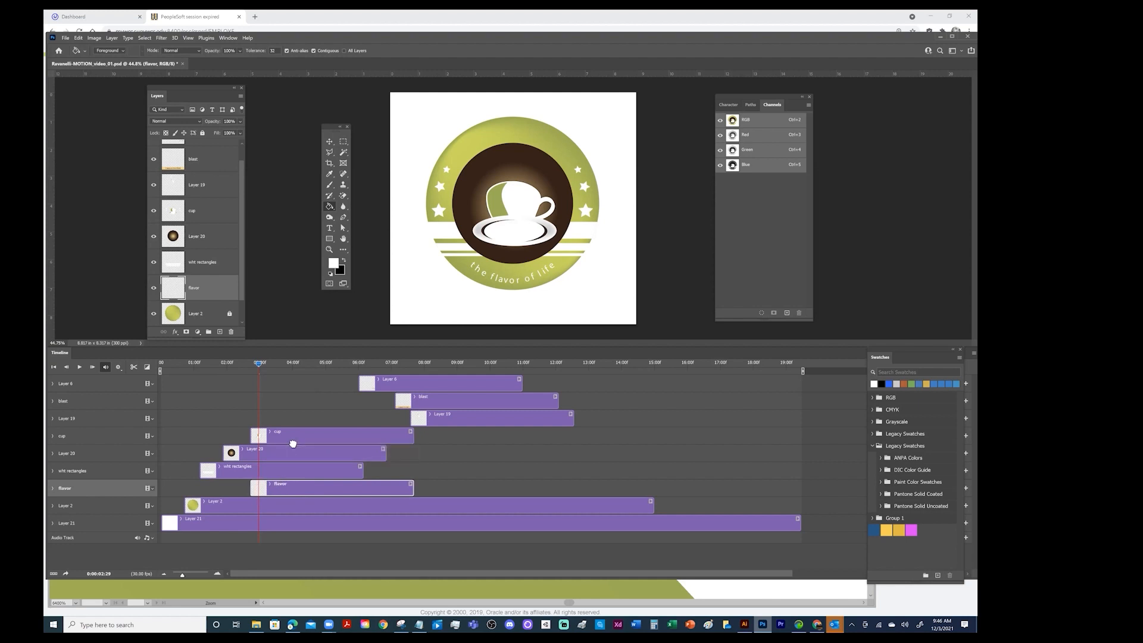
drag(293, 444, 292, 451)
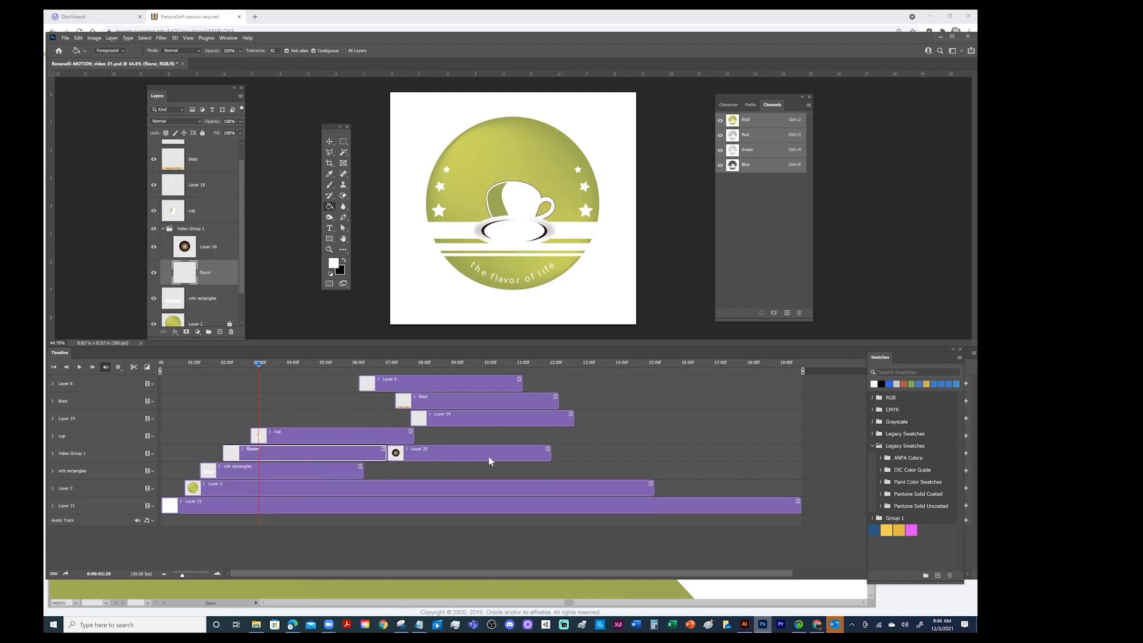
key(ctrl+z)
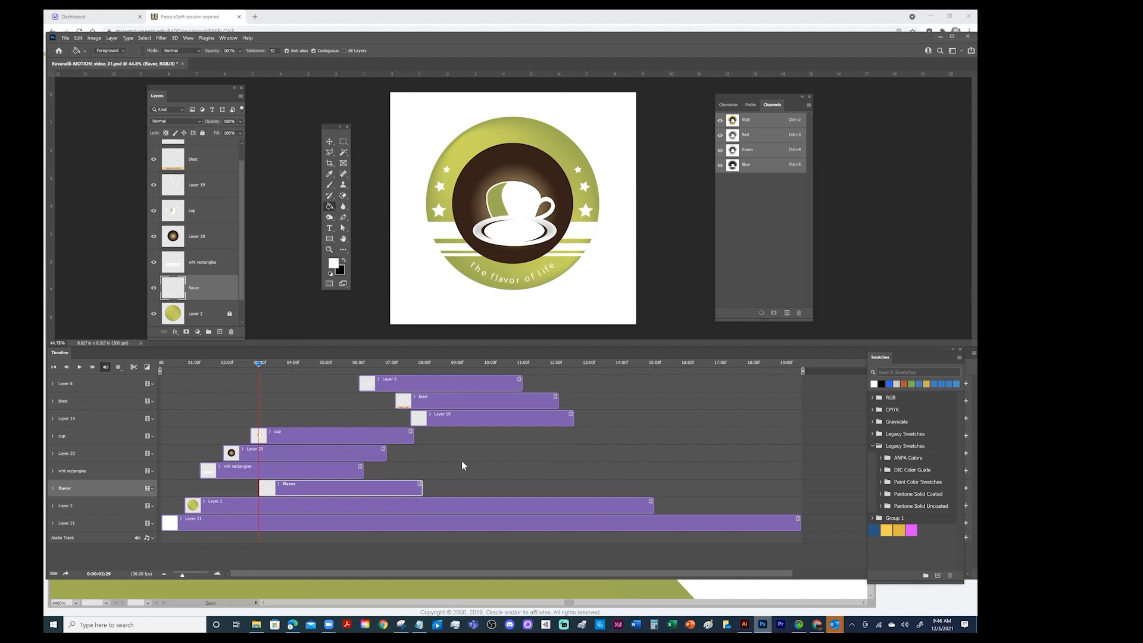
drag(301, 486, 292, 487)
Set the playhead to 3:22 and align the starts of the blast and Layer 6 clips with it
drag(259, 365, 283, 382)
drag(425, 403, 309, 397)
drag(395, 385, 322, 385)
Move the steam Layer 19 to the top of the layer stack and start its clip at 3:22
click(441, 418)
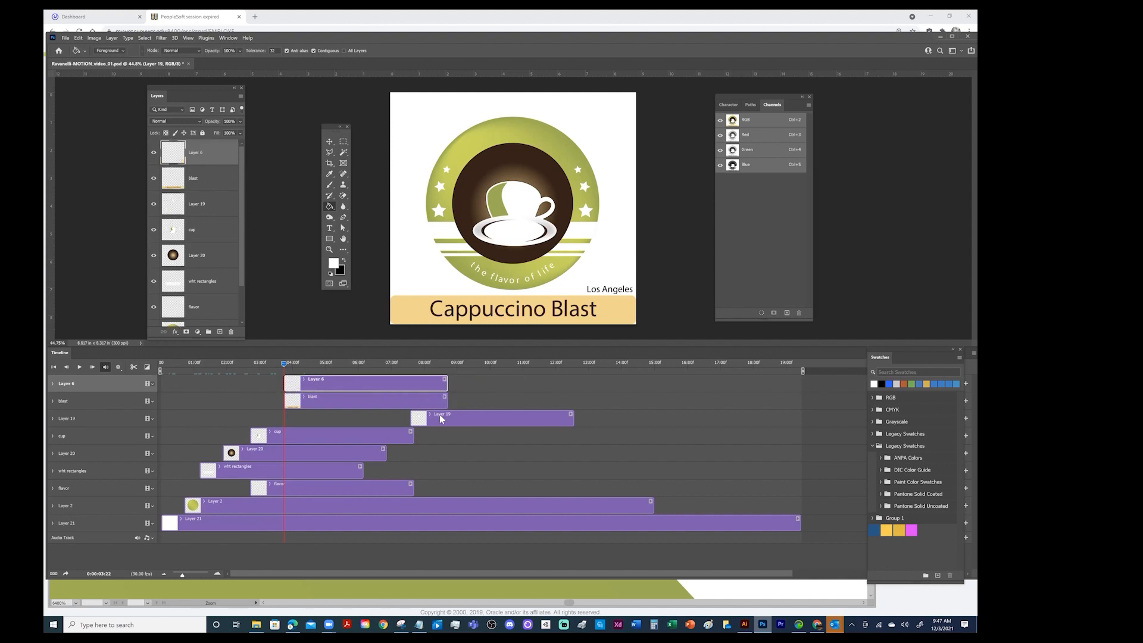
drag(441, 419, 401, 419)
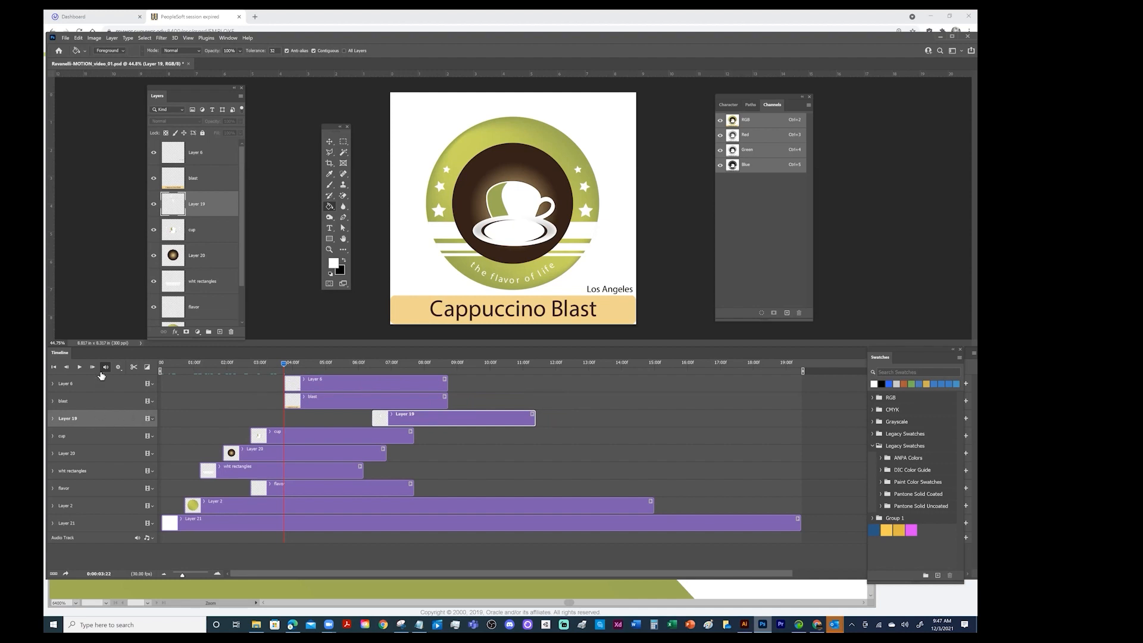
drag(204, 208, 198, 145)
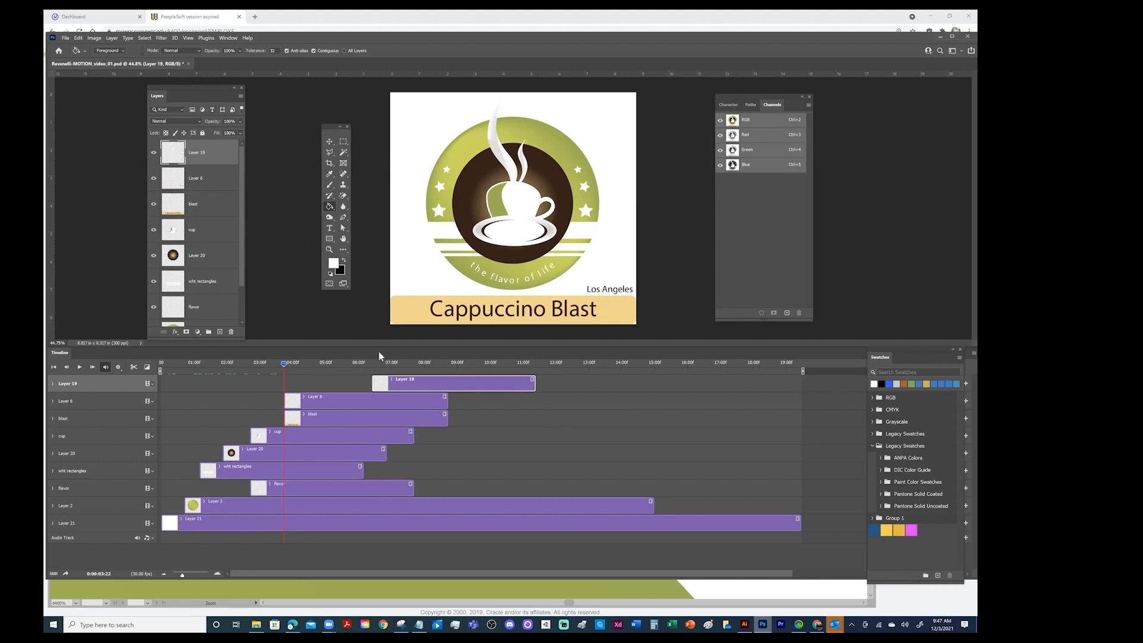
drag(381, 385, 306, 385)
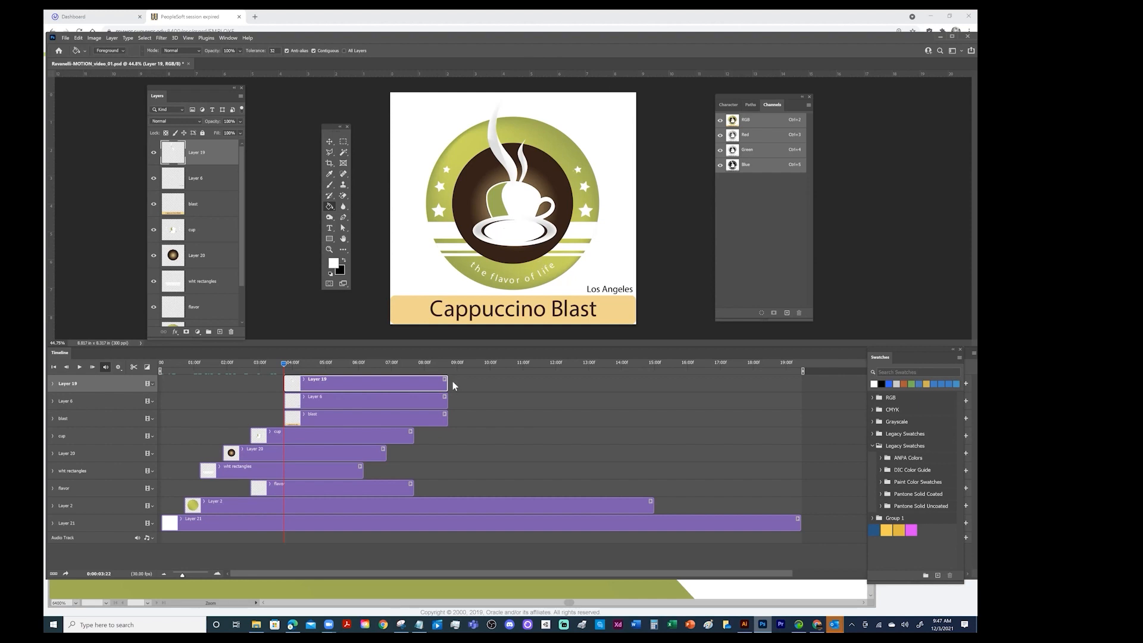
Play the animation from the beginning until the full logo is assembled, and stop playback
drag(284, 363, 99, 364)
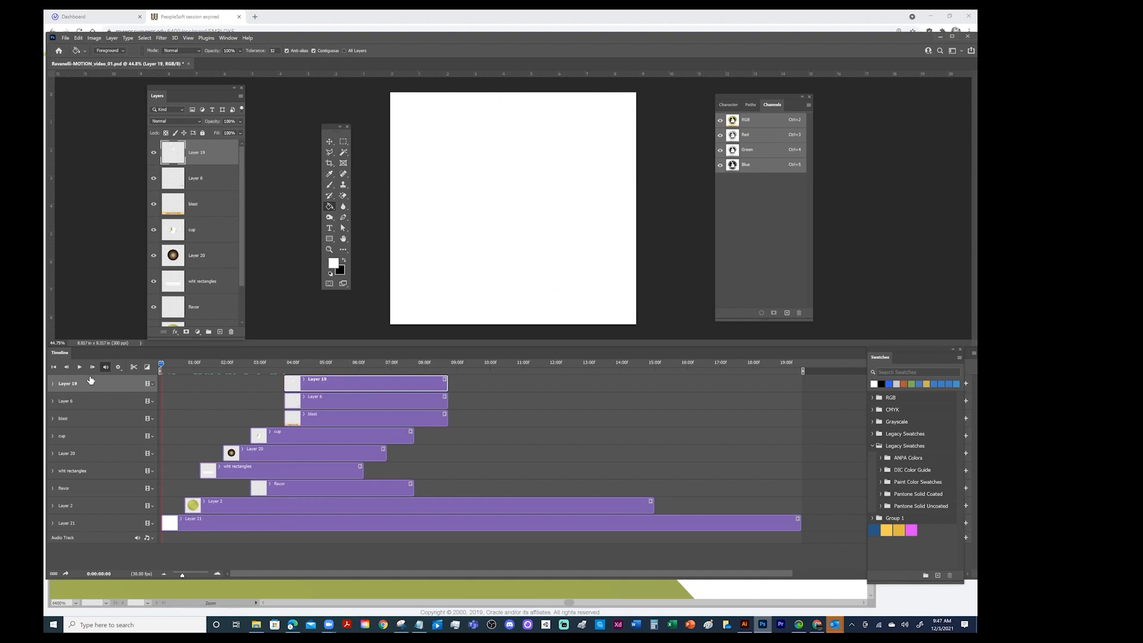
click(79, 367)
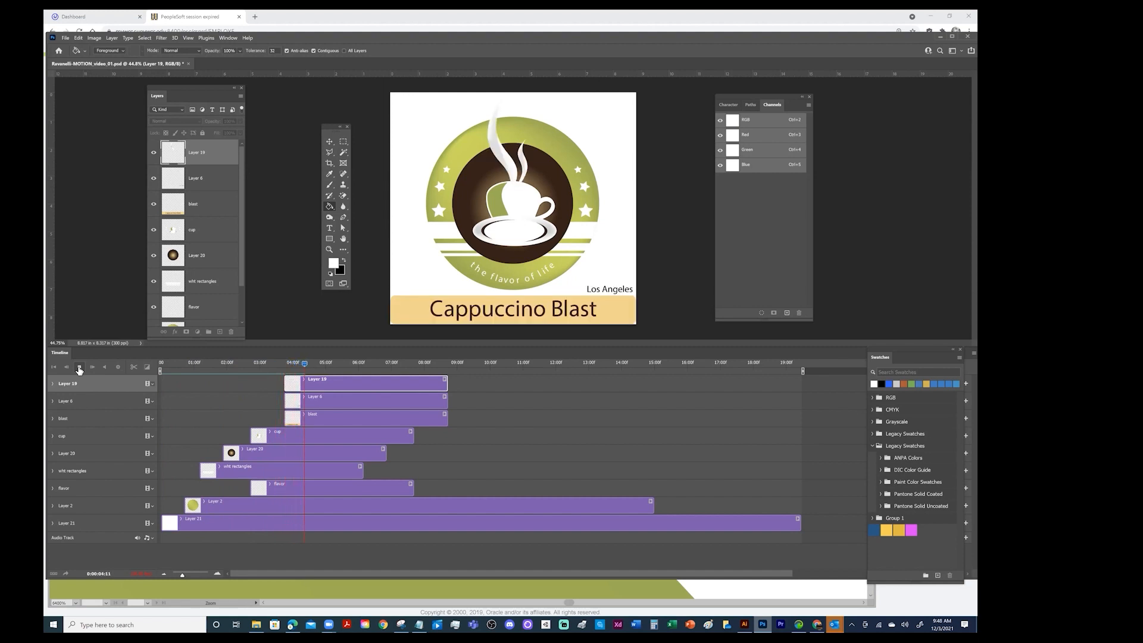
click(79, 367)
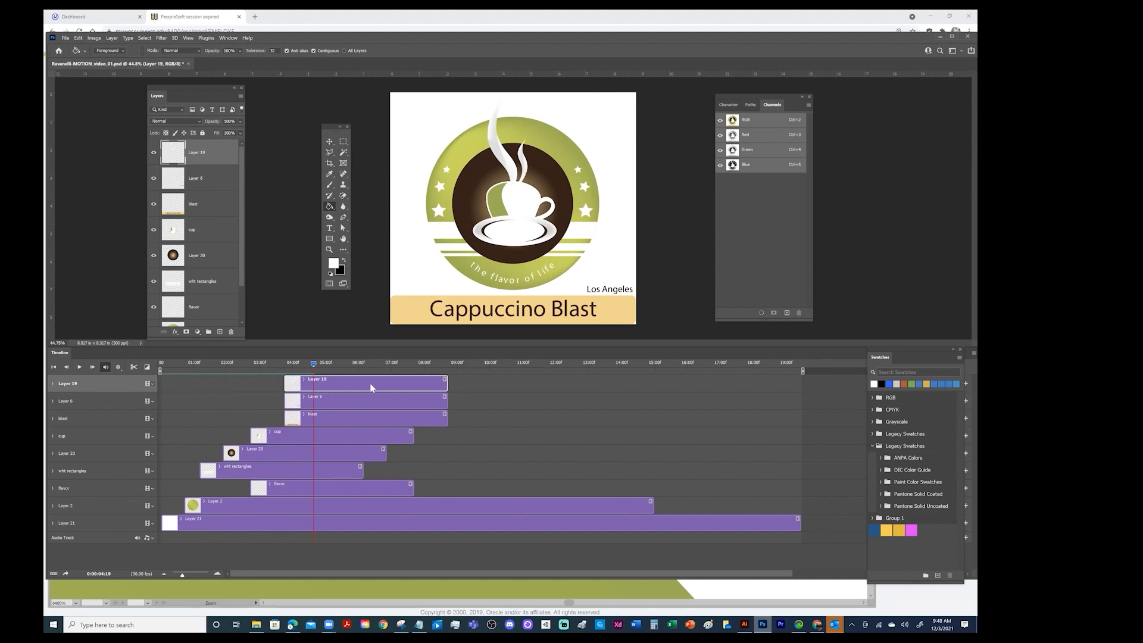
Move Layer 19, Layer 6 and blast to start at about 7:13, and wht rectangles, Layer 20 and cup at about 3:20, 4:10 and 5:05
shift+click(371, 419)
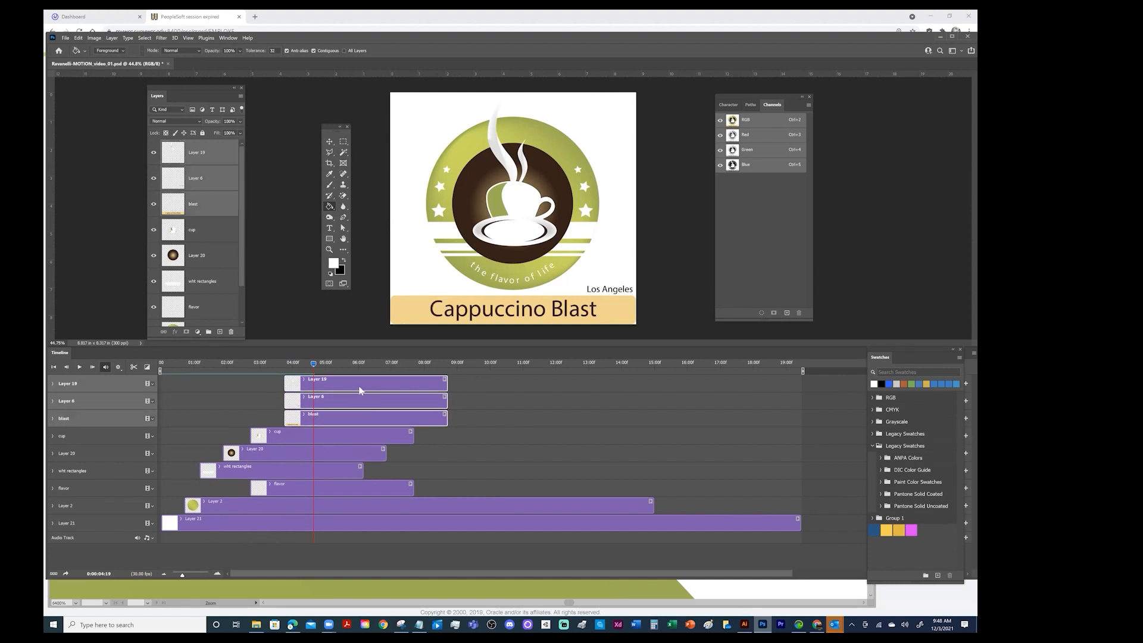
drag(377, 380, 464, 385)
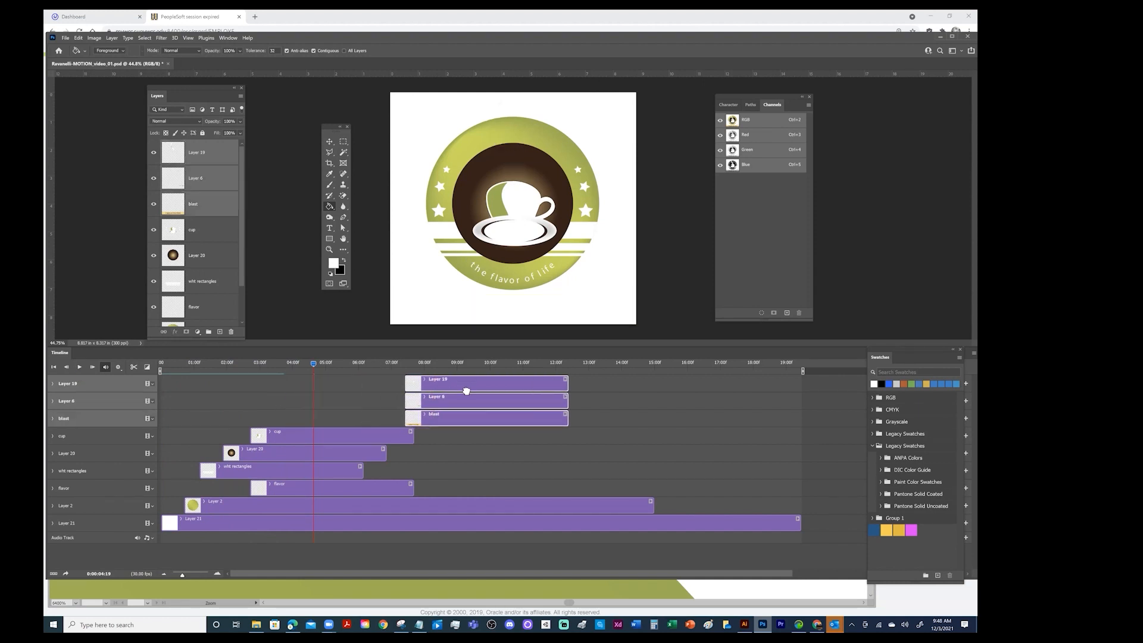
click(319, 436)
shift+click(289, 468)
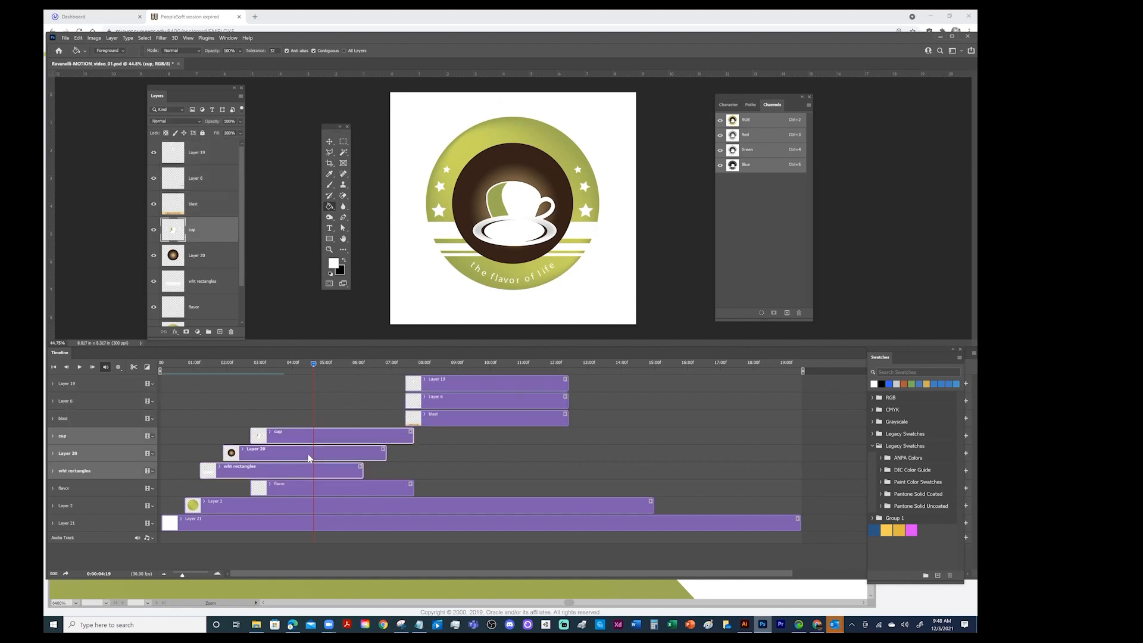
drag(305, 436, 385, 437)
click(287, 489)
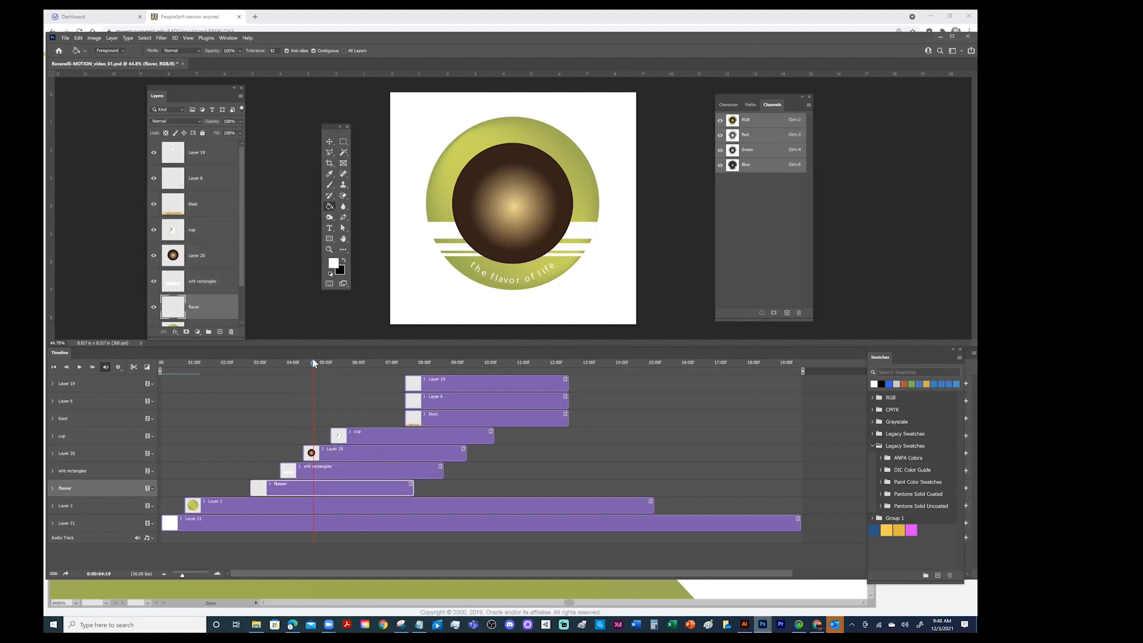
Return the playhead to the start and scrub the timeline to preview the new clip timing
drag(313, 363, 113, 356)
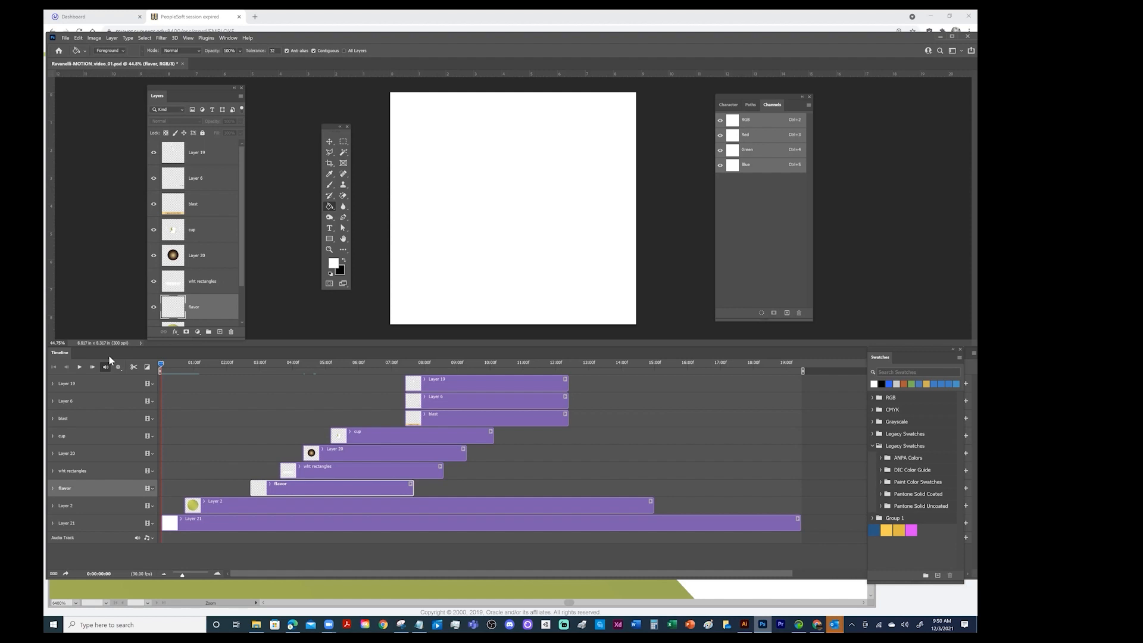
drag(162, 367, 45, 356)
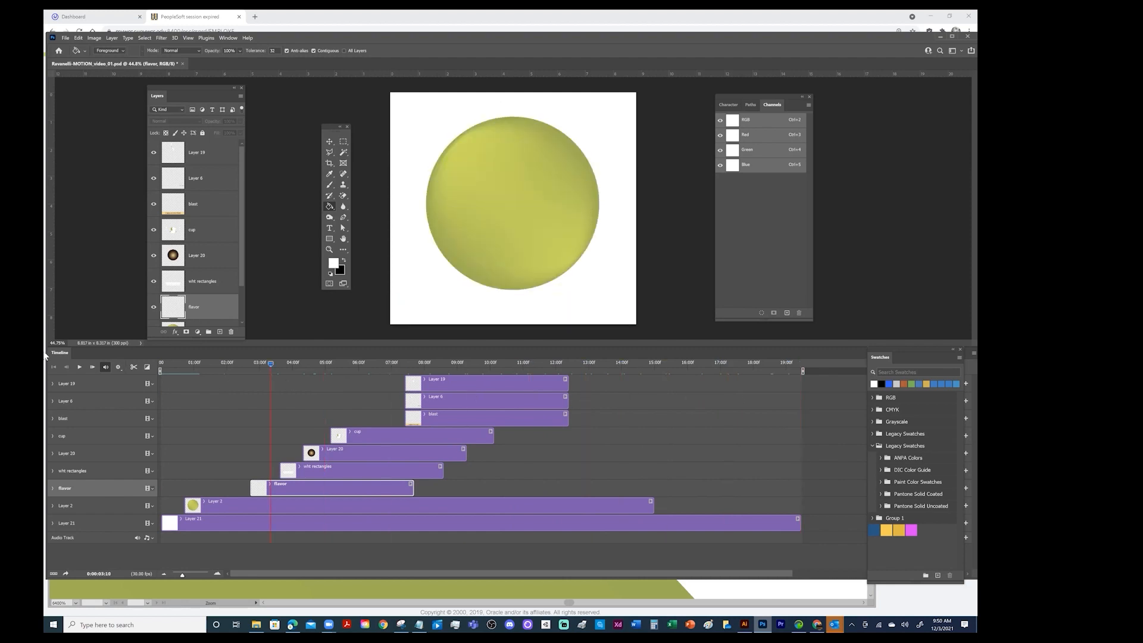
Extend the Layer 19, Layer 6 and blast clips so they end at about 15:00, level with the green circle's clip
drag(567, 379, 653, 382)
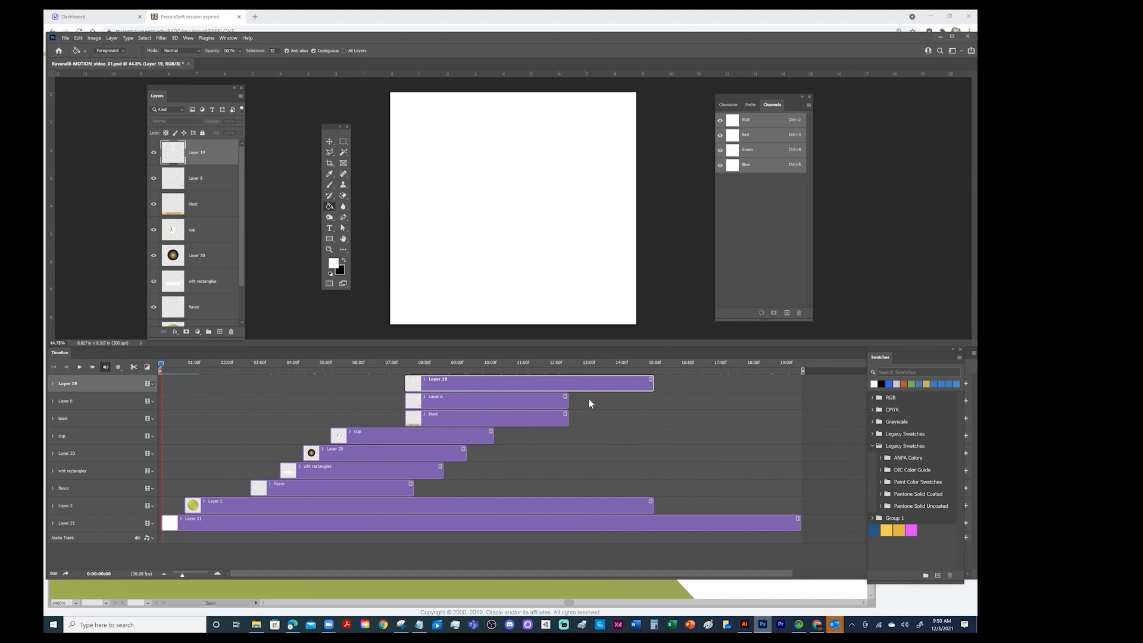
click(588, 399)
drag(567, 399, 640, 412)
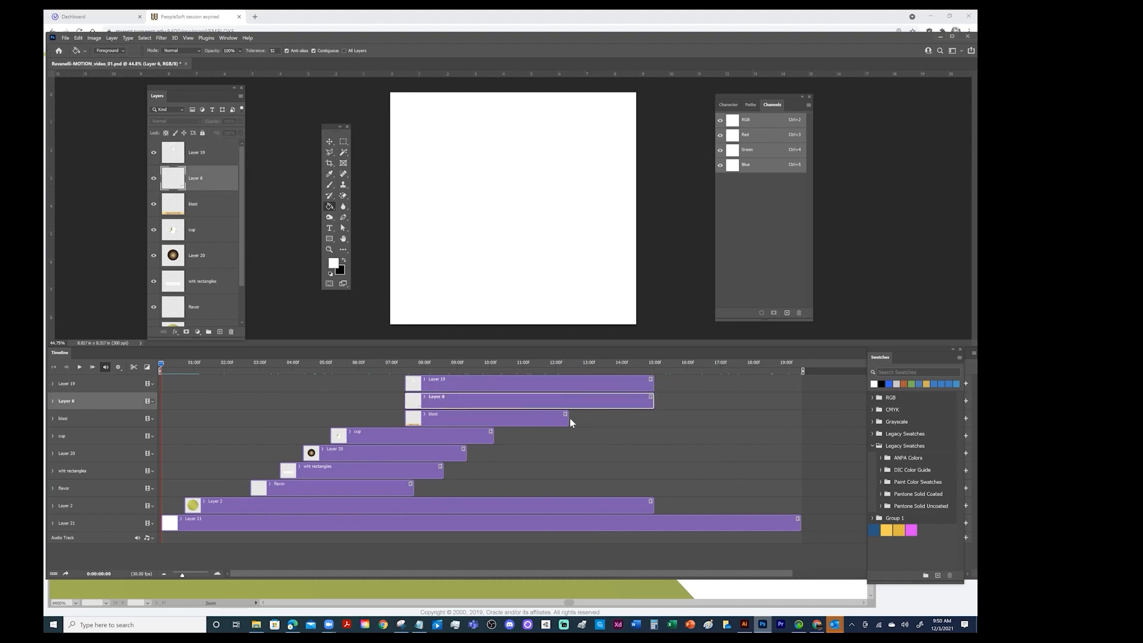
drag(570, 418, 655, 421)
Scrub to about 9:24 and extend the cup, Layer 20, wht rectangles and flavor clips to end at about 15:00
drag(162, 364, 482, 371)
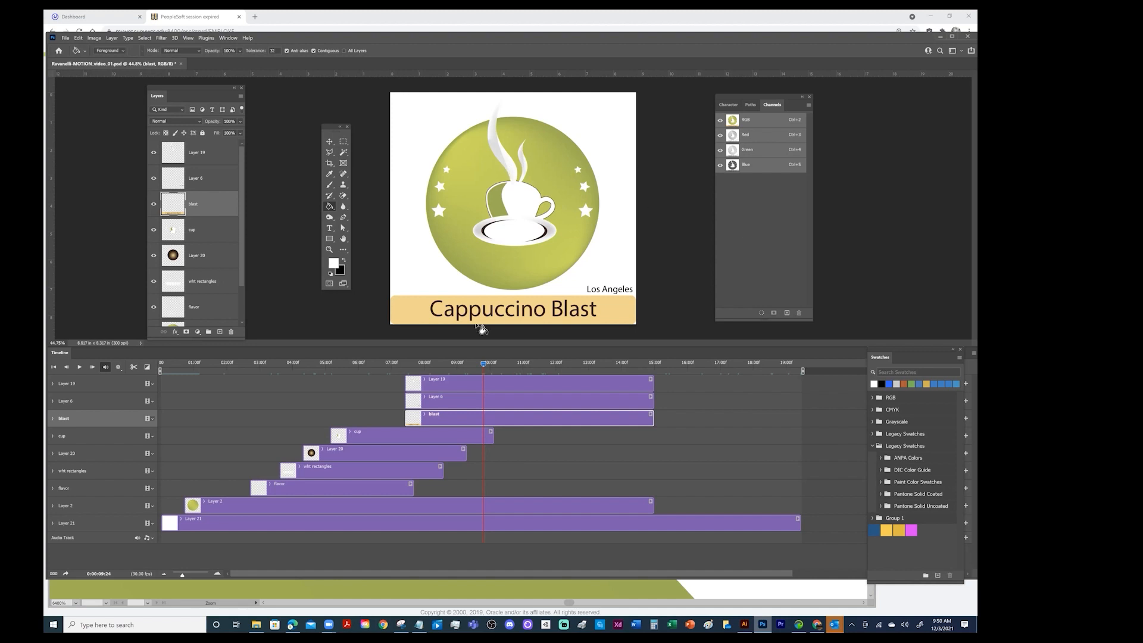
drag(493, 433, 653, 433)
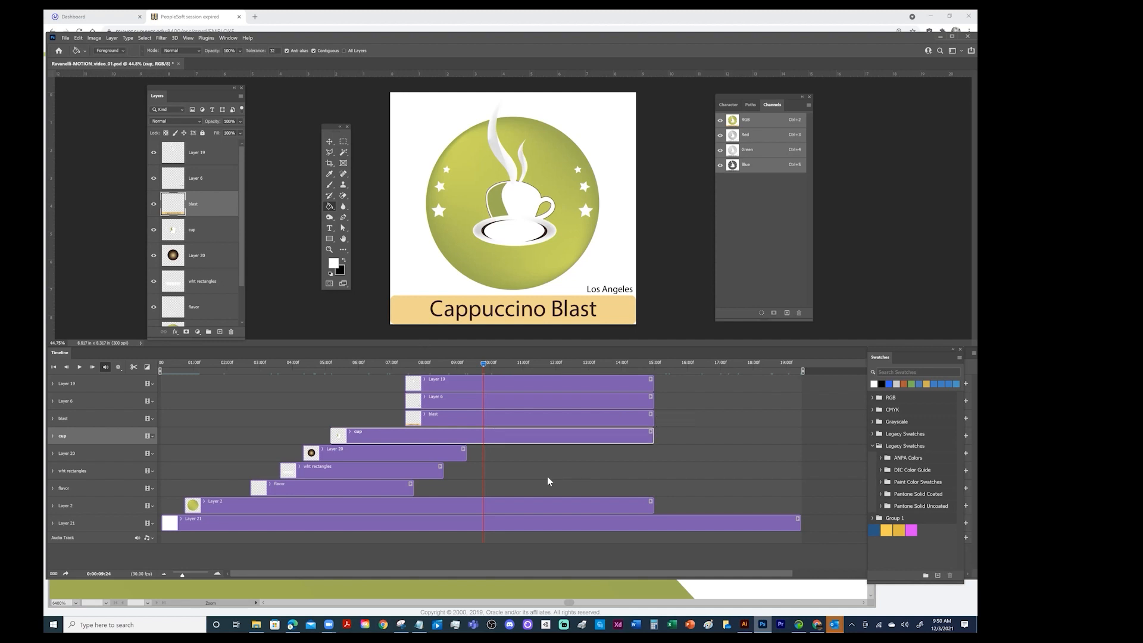
drag(554, 453, 654, 470)
click(443, 473)
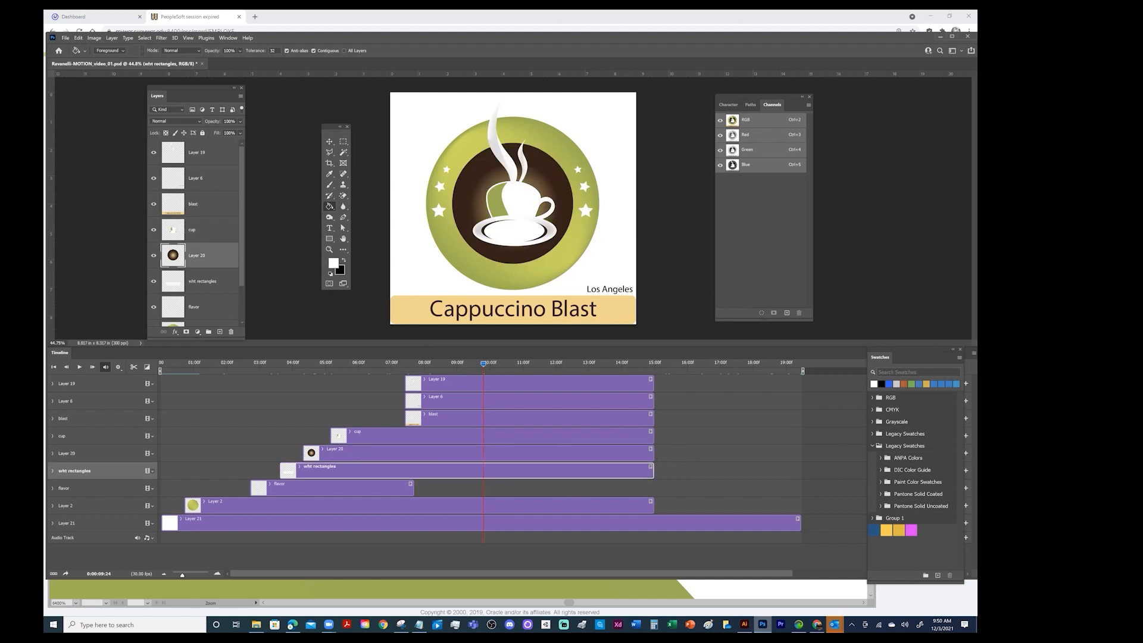
drag(411, 488, 653, 490)
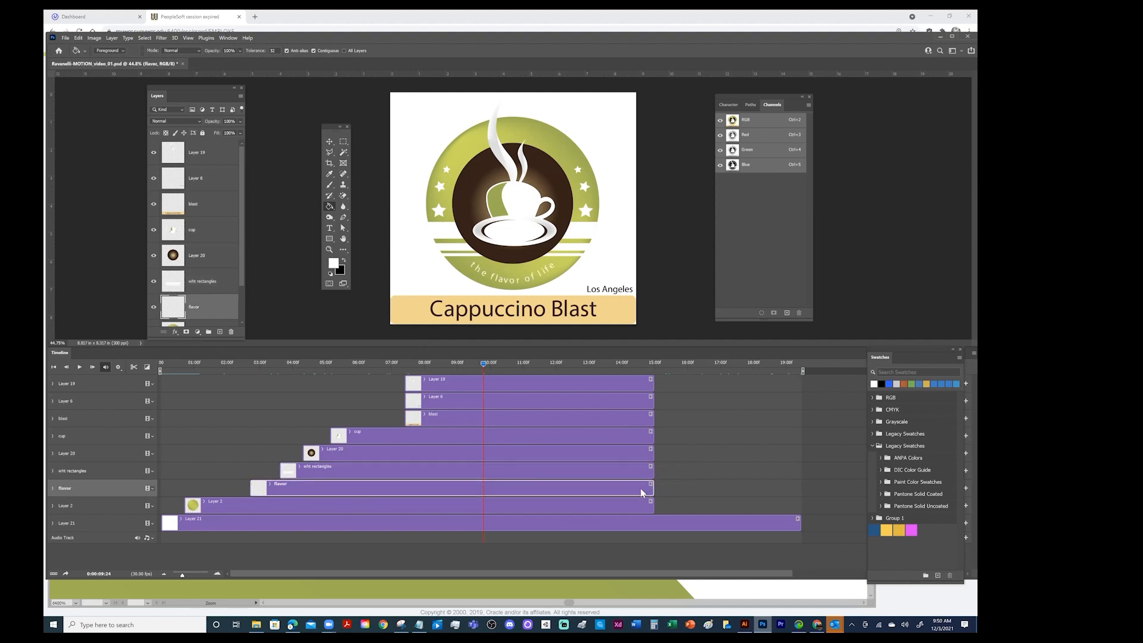
Save the document and return the playhead to the start of the timeline
key(ctrl+s)
click(53, 367)
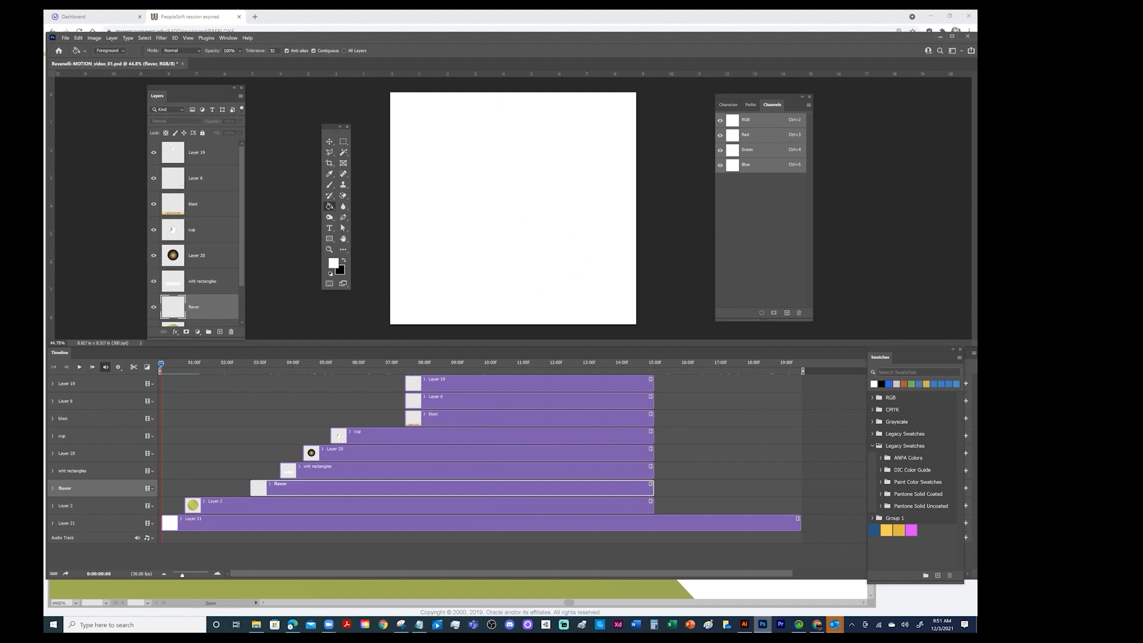
click(334, 557)
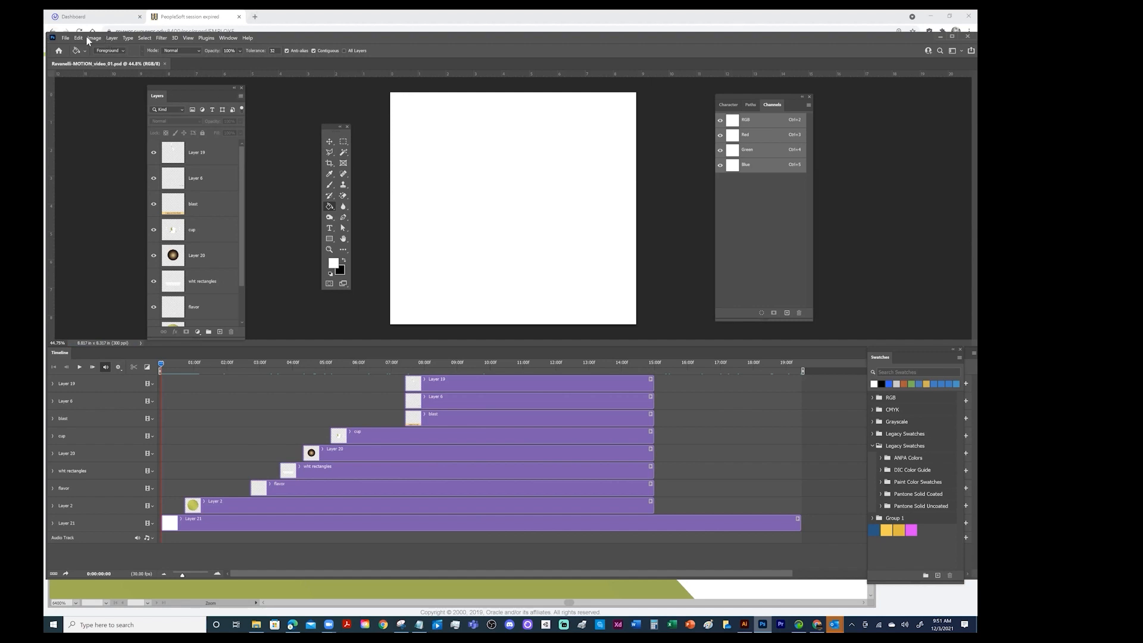
click(65, 38)
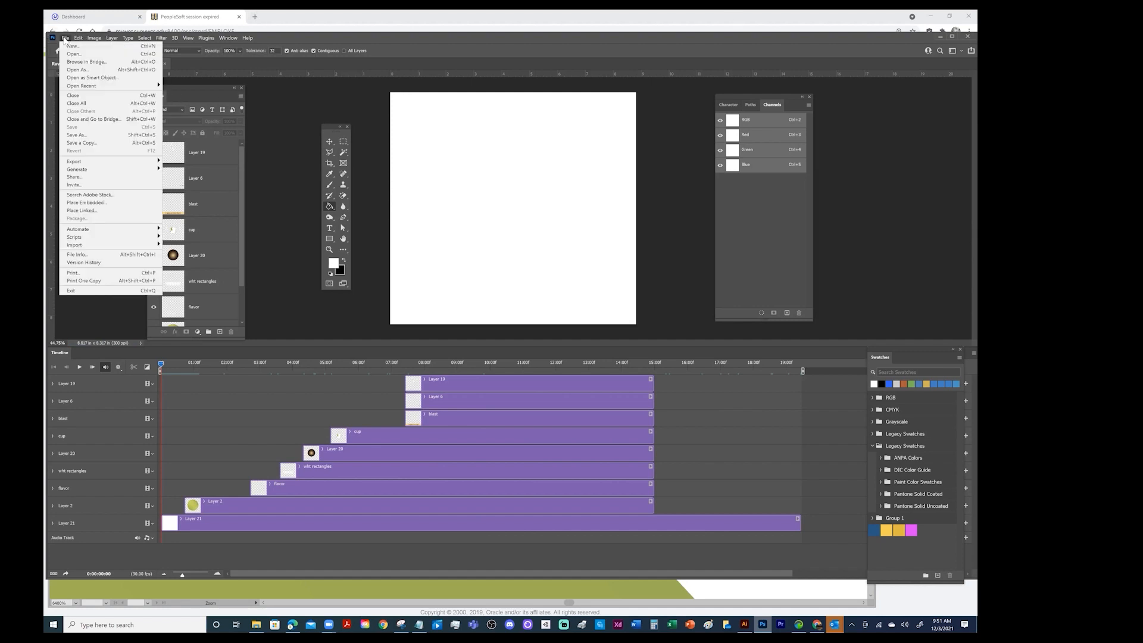
mouse_move(74, 163)
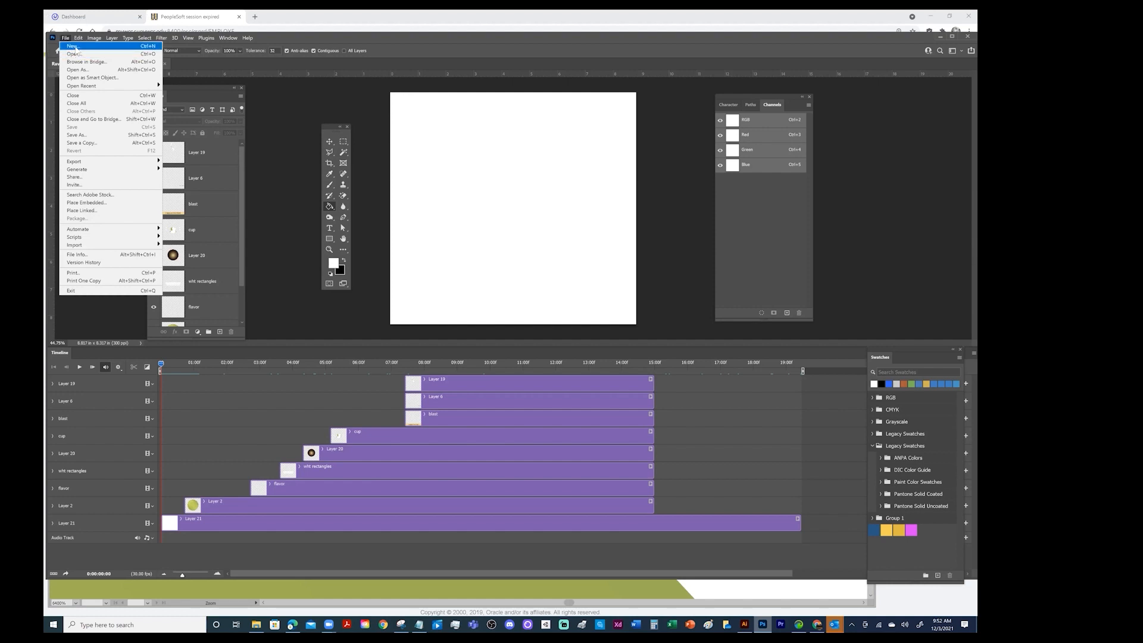
mouse_move(140, 163)
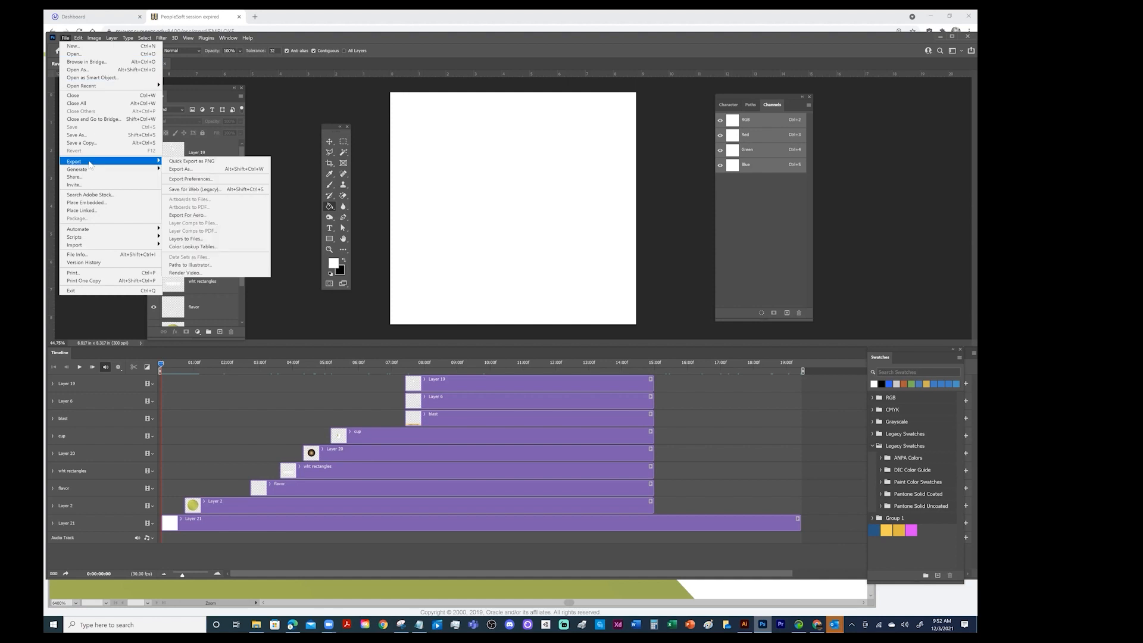
click(179, 189)
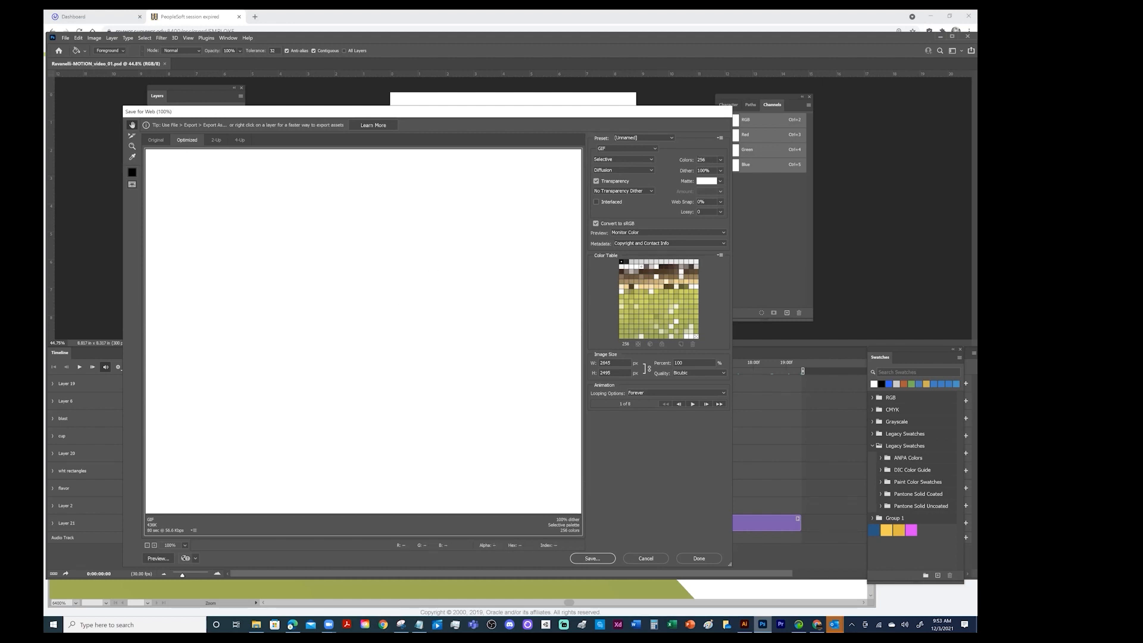
click(147, 545)
click(147, 546)
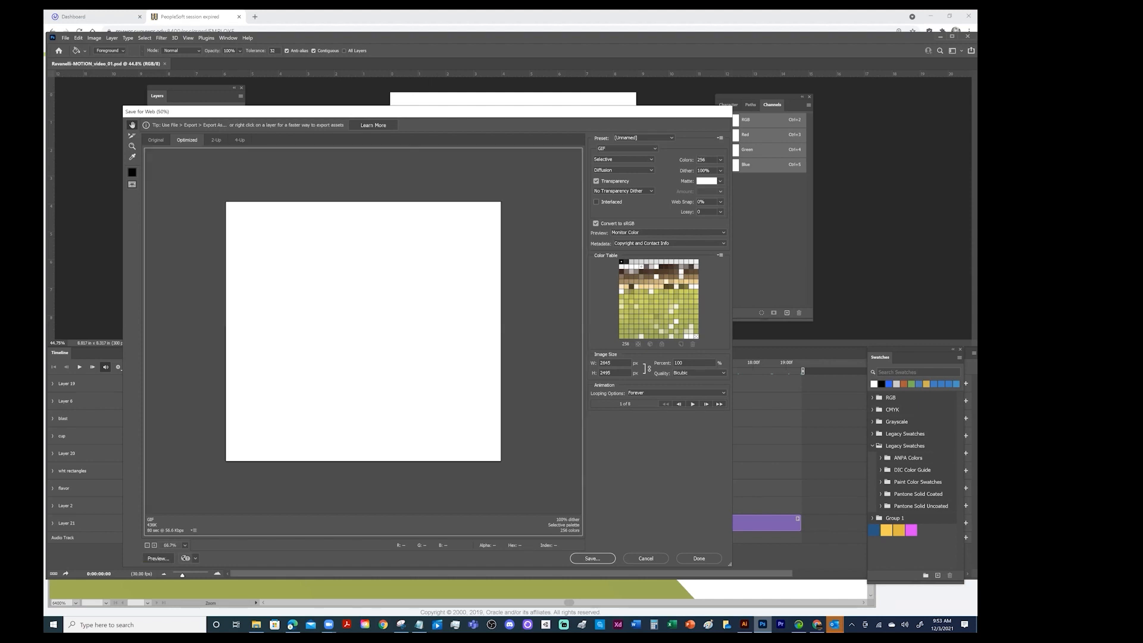
click(147, 545)
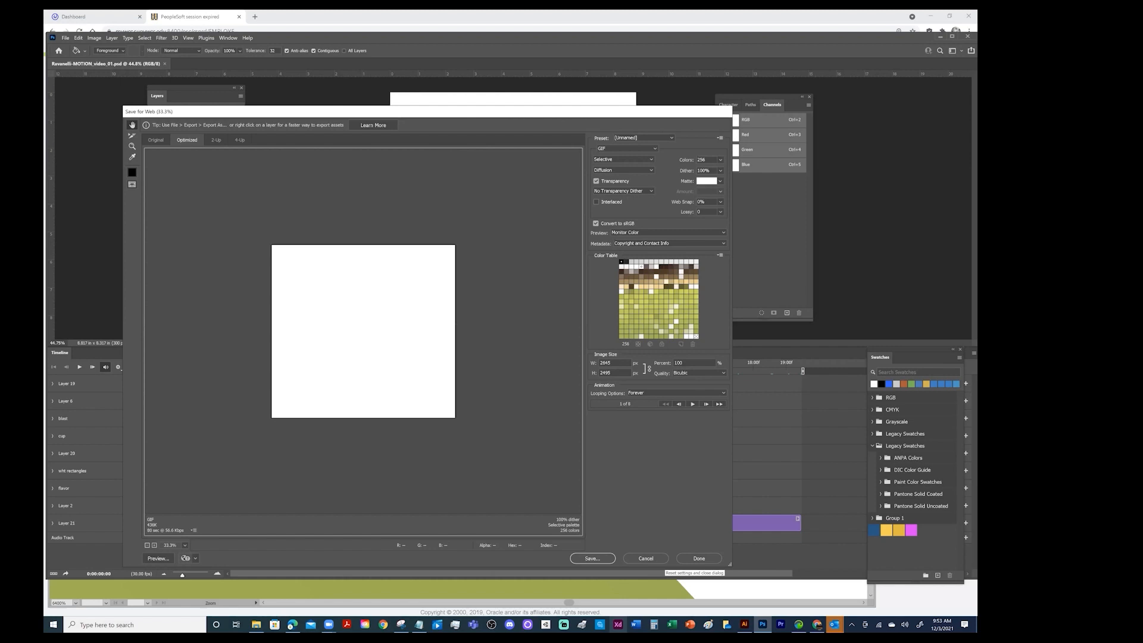
click(646, 559)
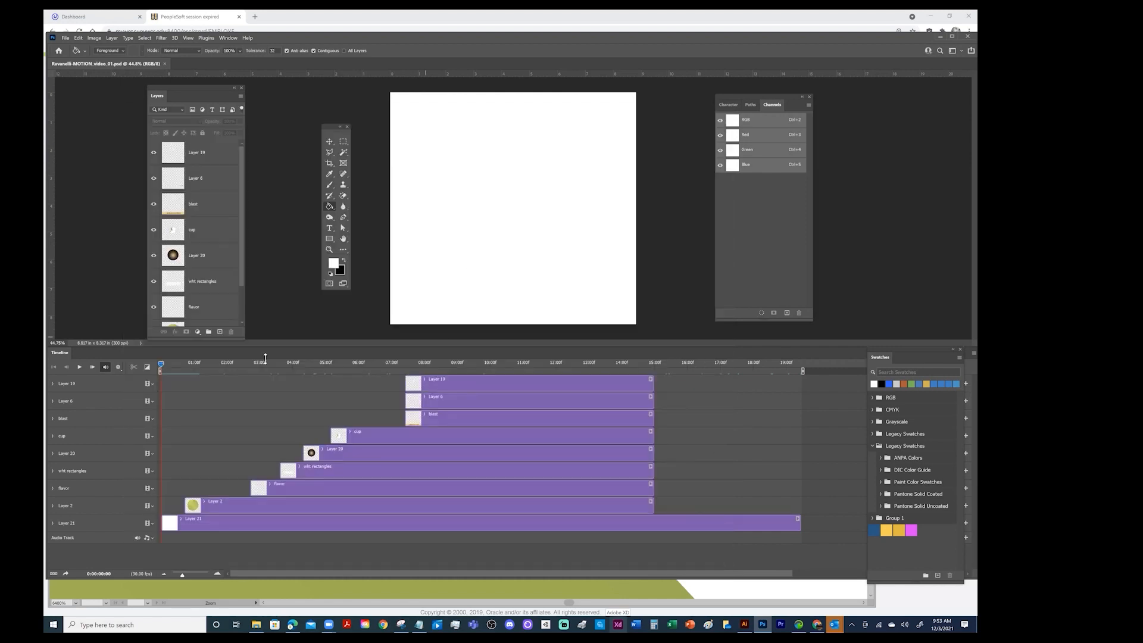
Scrub the timeline to about 8:21 and open the Save for Web (Legacy) export with its preview at 50%
drag(159, 367, 425, 370)
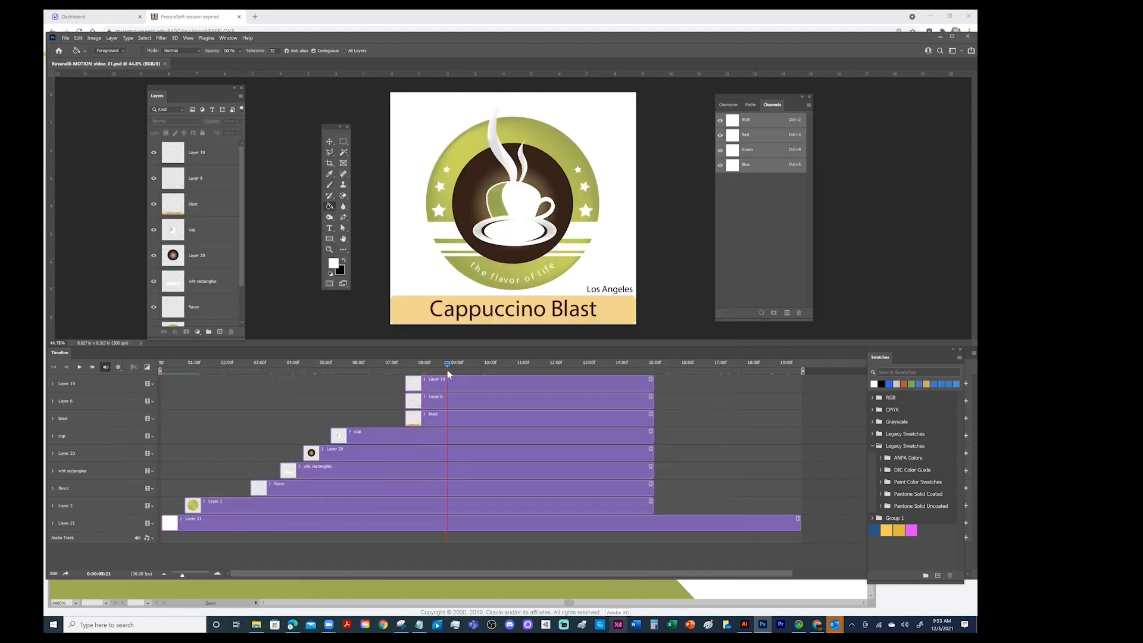
click(65, 38)
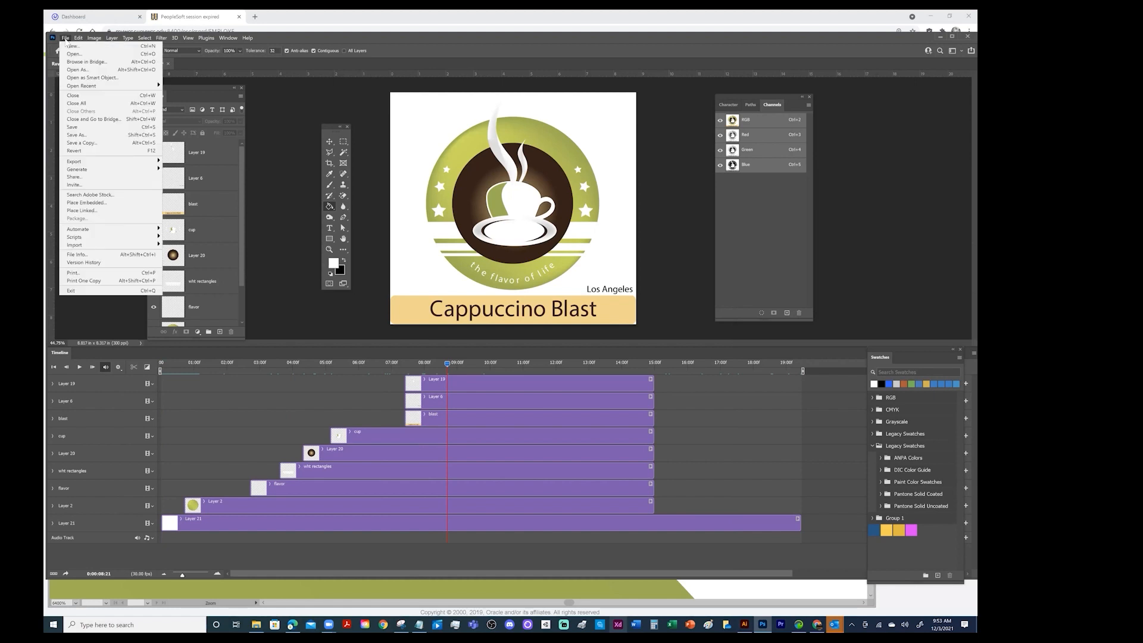
mouse_move(98, 164)
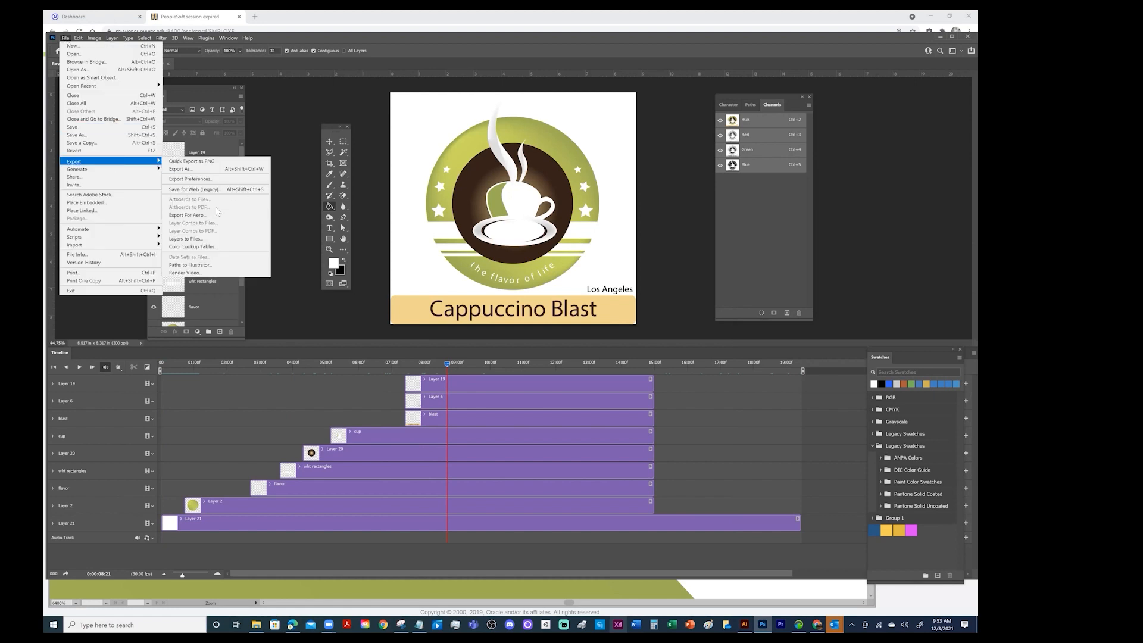
click(211, 190)
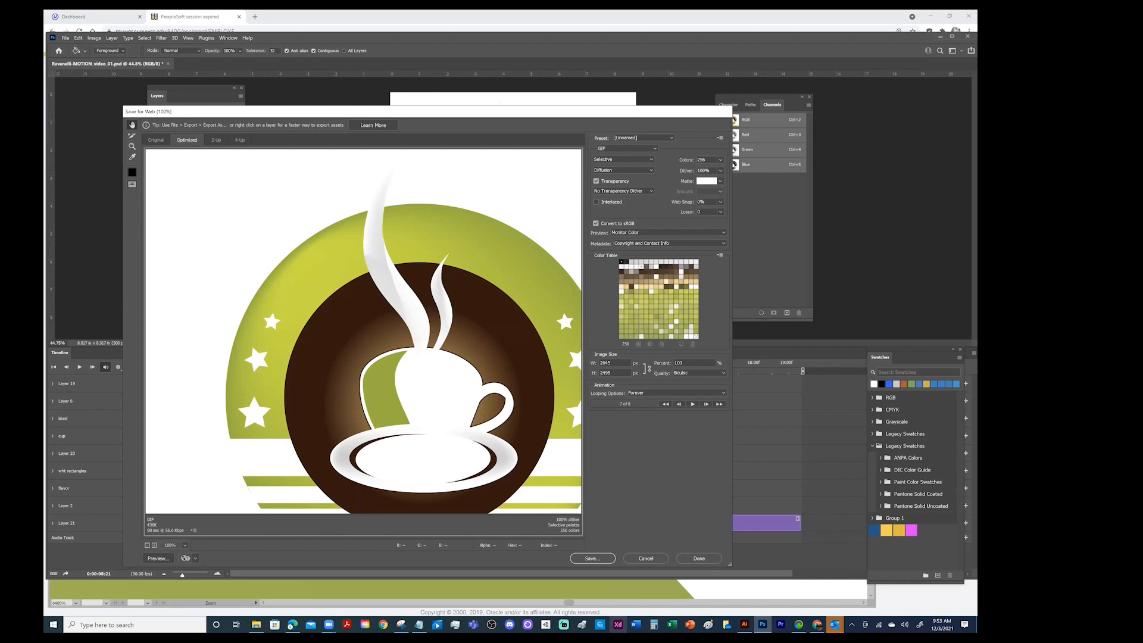
click(147, 546)
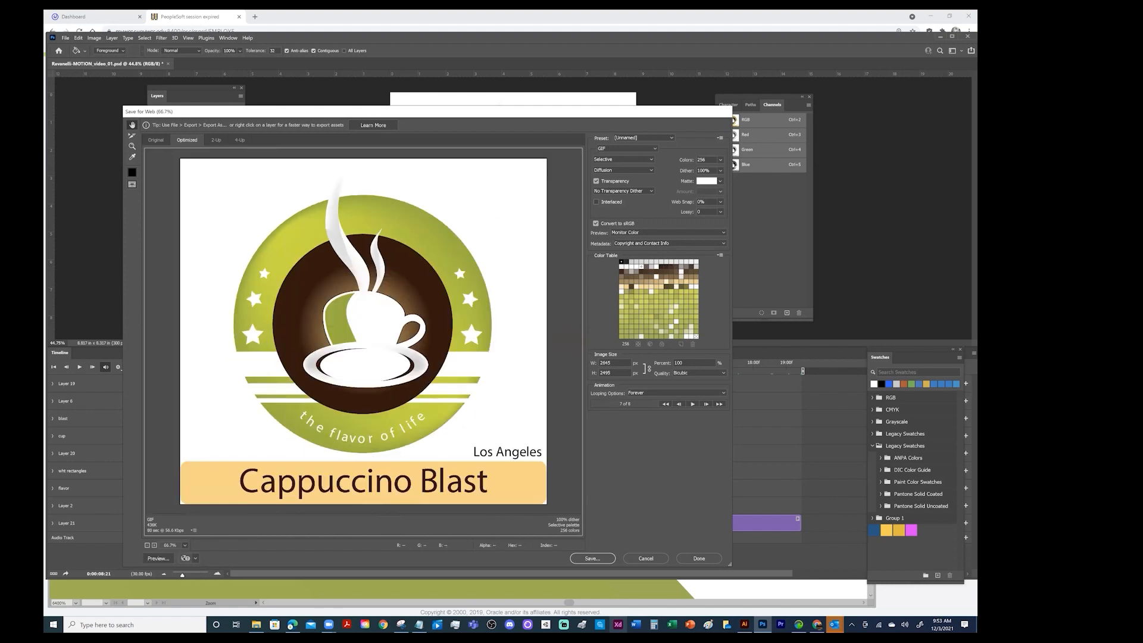
click(147, 545)
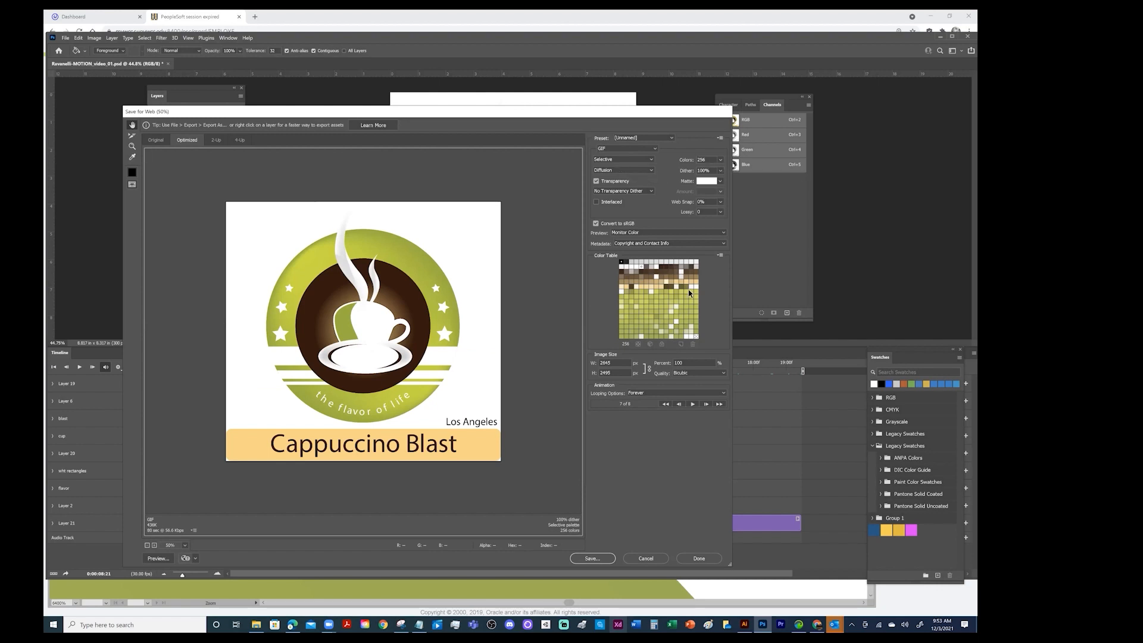
Save the optimized GIF in the Documents\WCC\ITECH\CURRICULUM\DESIGN\LOGOS folder
click(592, 558)
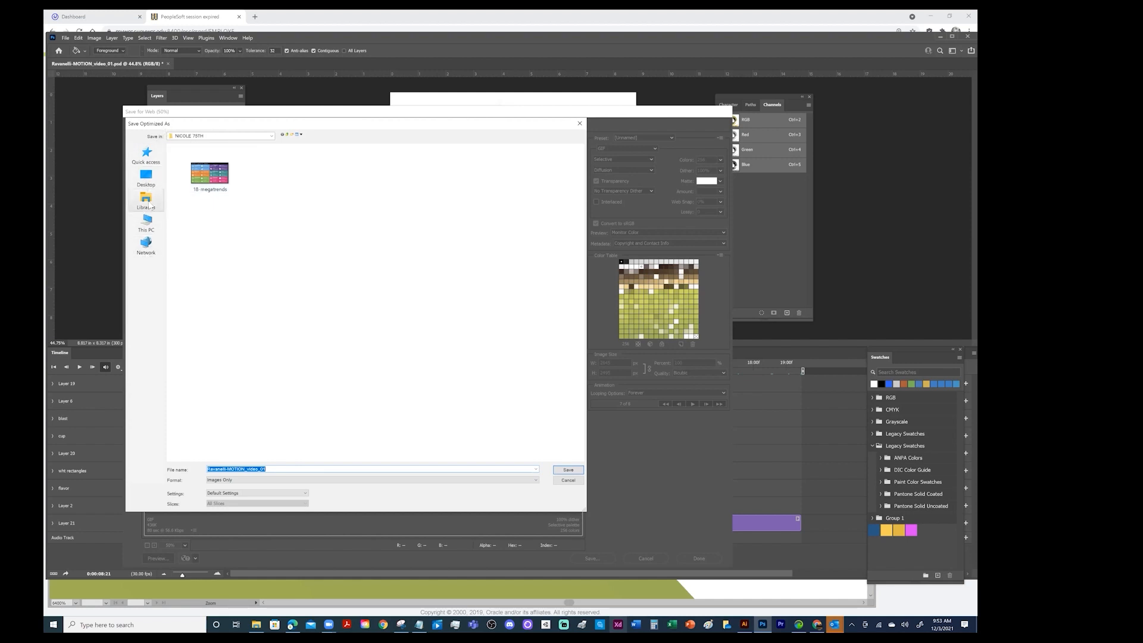
click(149, 223)
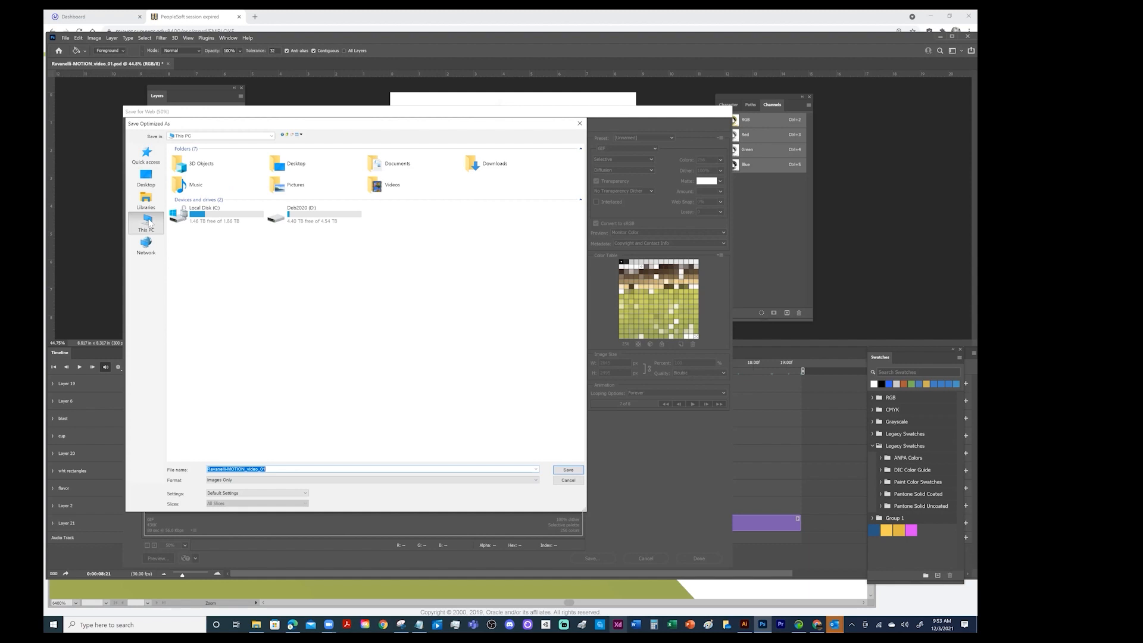
click(394, 166)
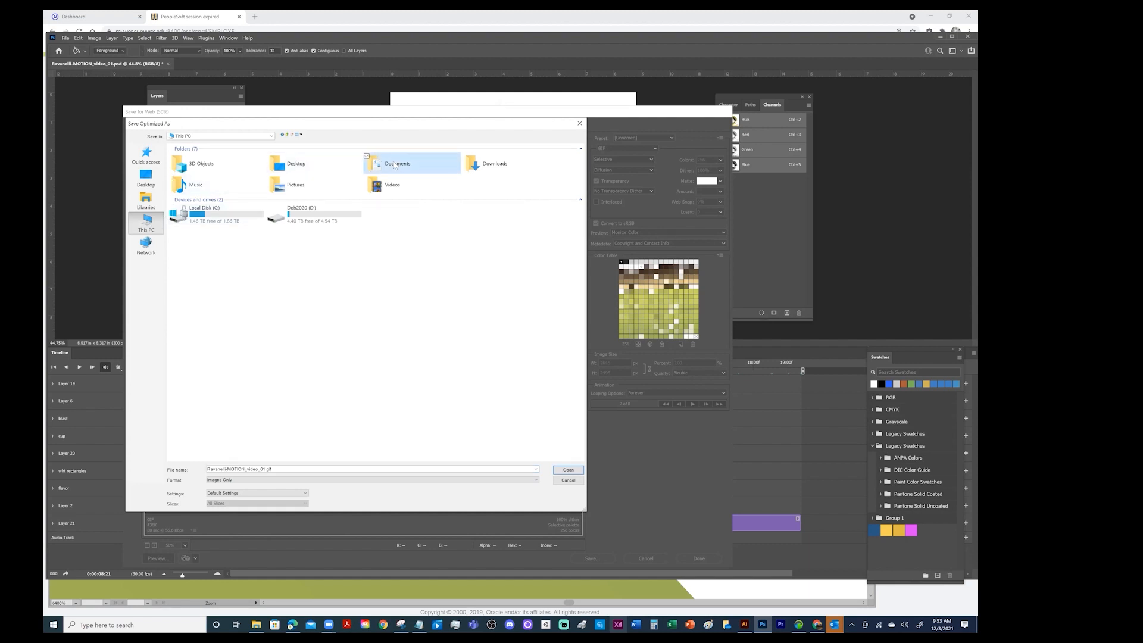
double_click(394, 166)
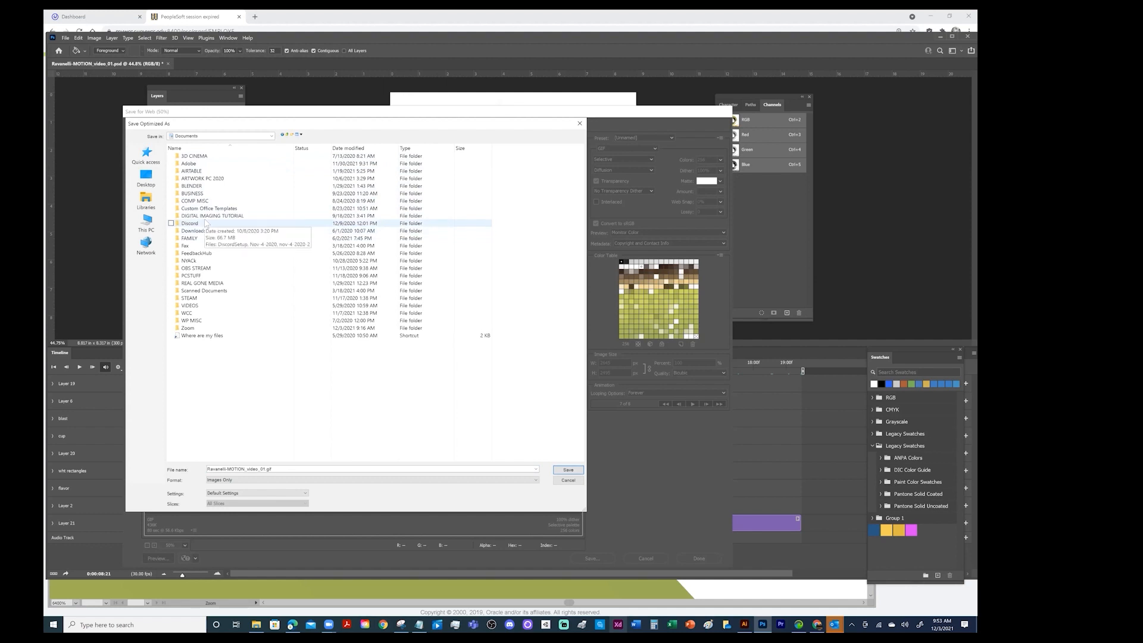
double_click(187, 312)
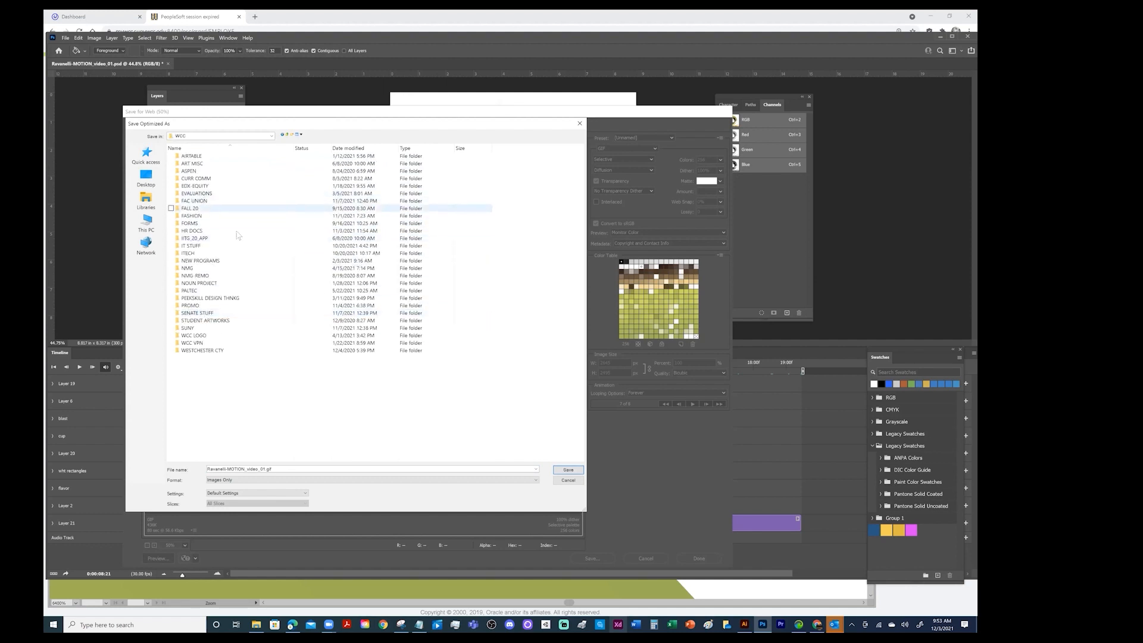
double_click(189, 253)
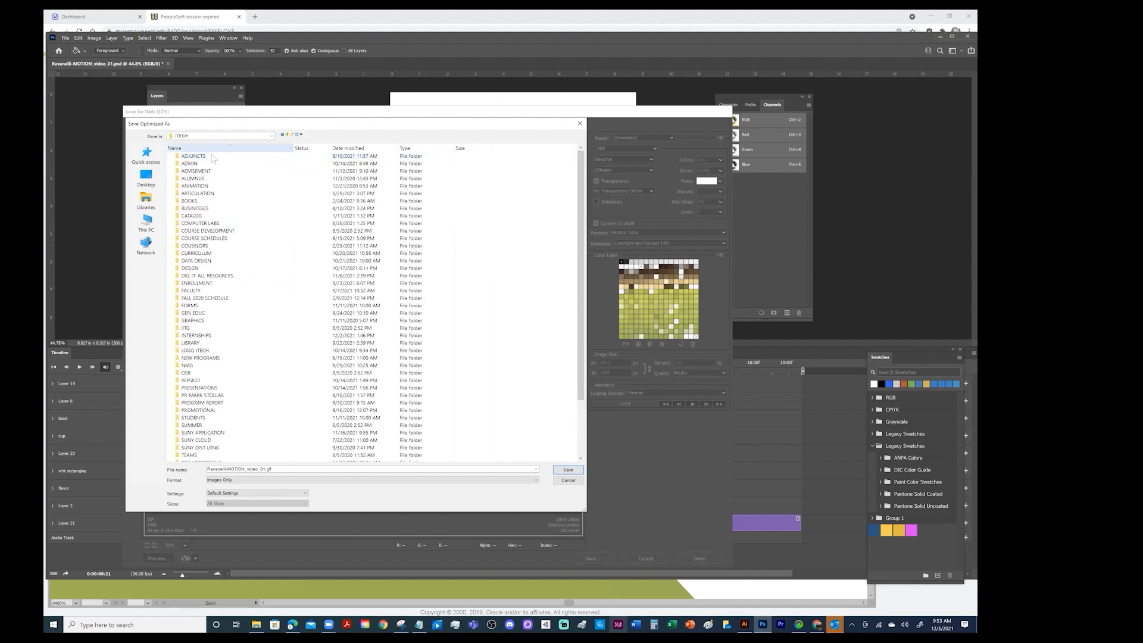
double_click(196, 253)
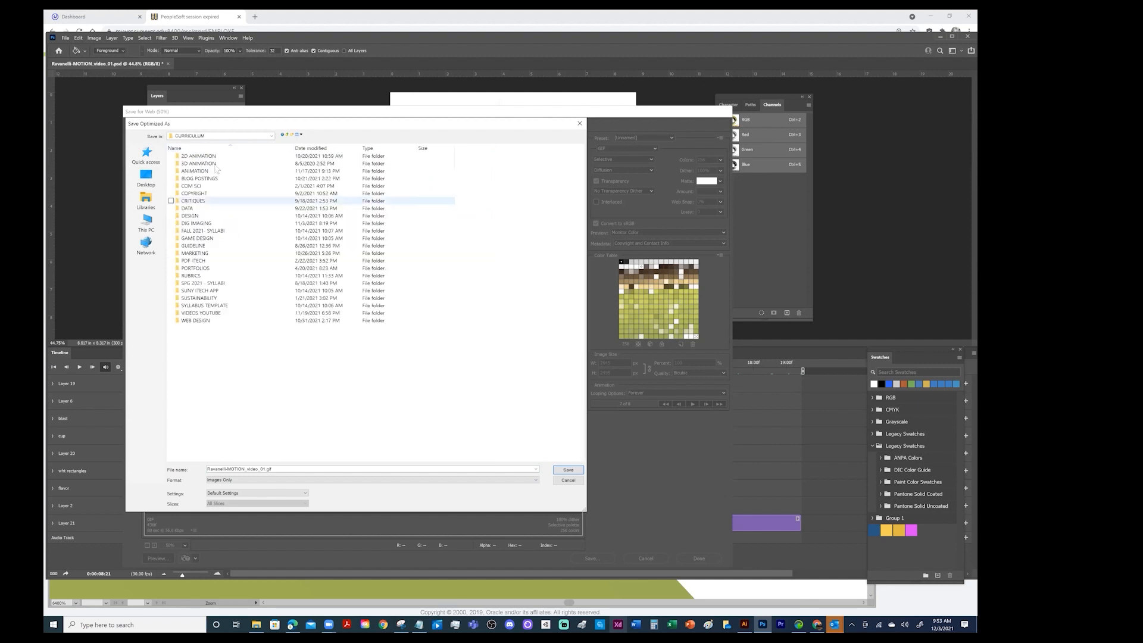
double_click(196, 215)
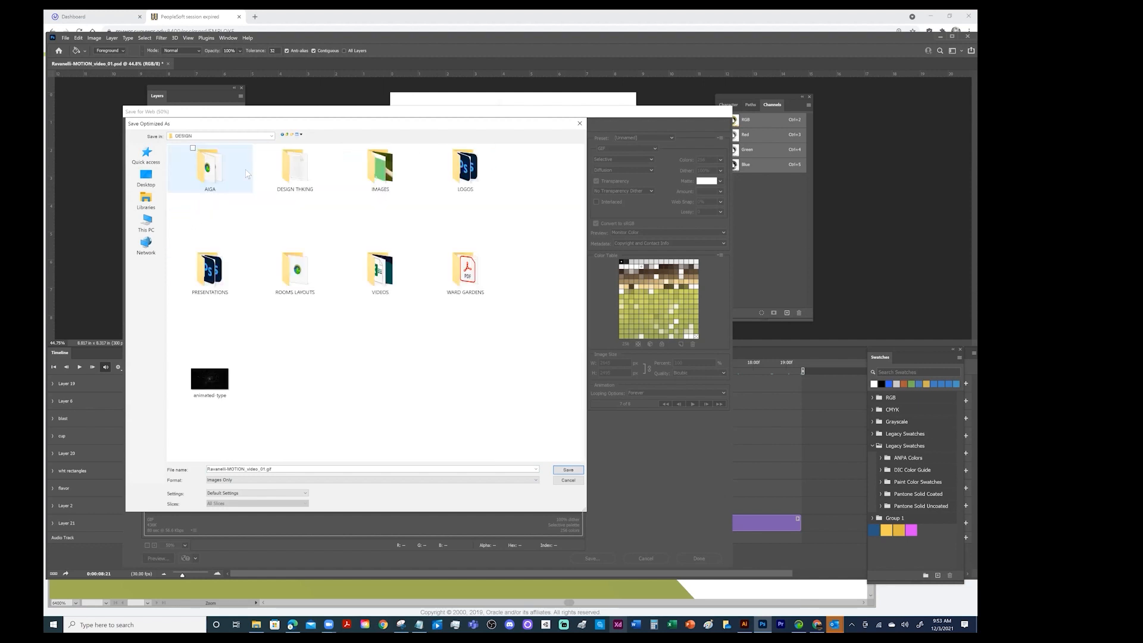
double_click(465, 168)
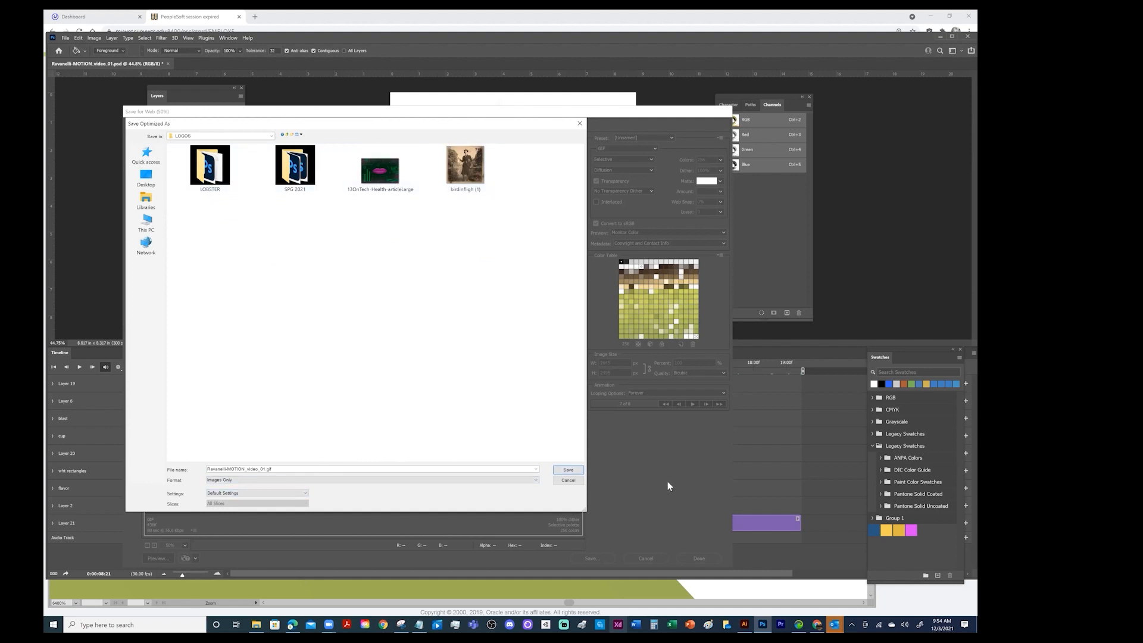
click(568, 470)
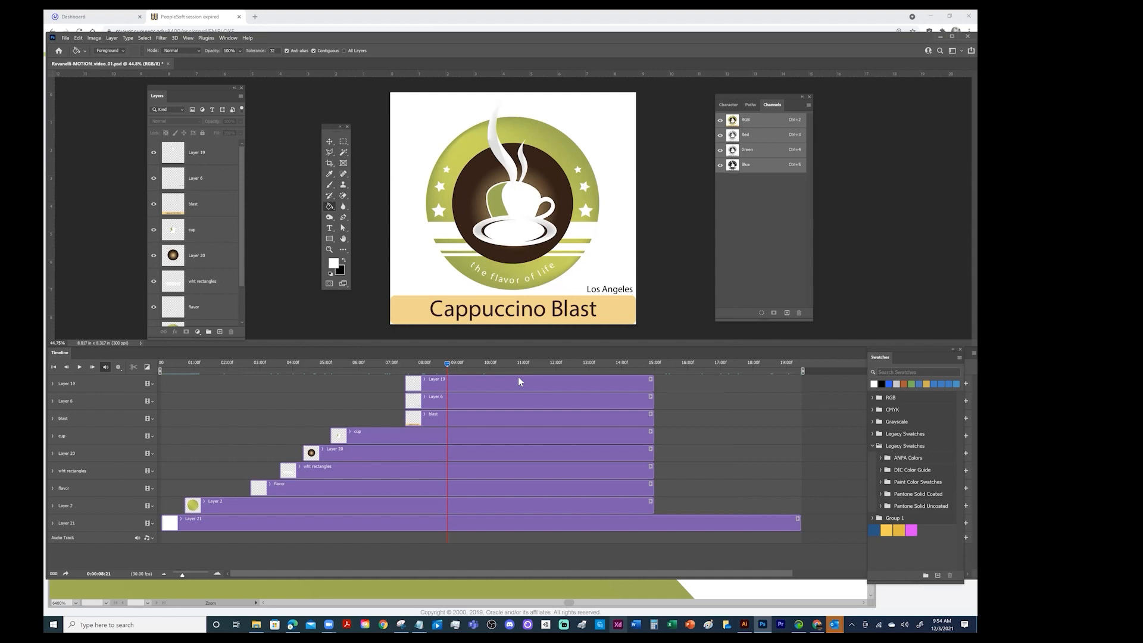
Open the Render Video export settings and choose the H.264 format with the YouTube HD 1080p 29.97 preset
click(65, 38)
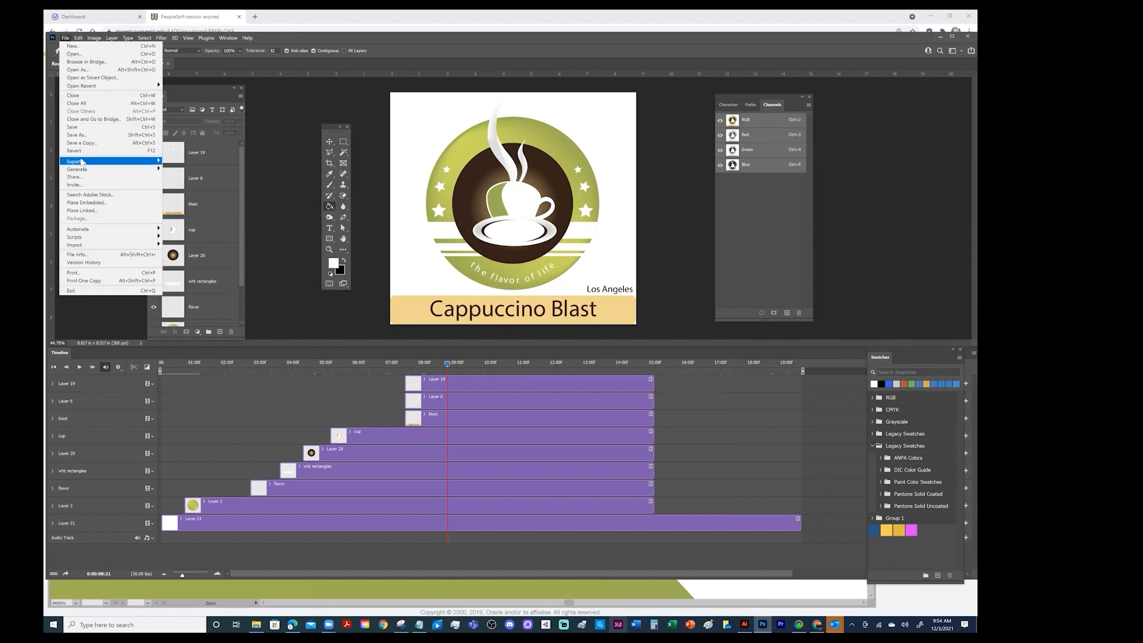
mouse_move(82, 162)
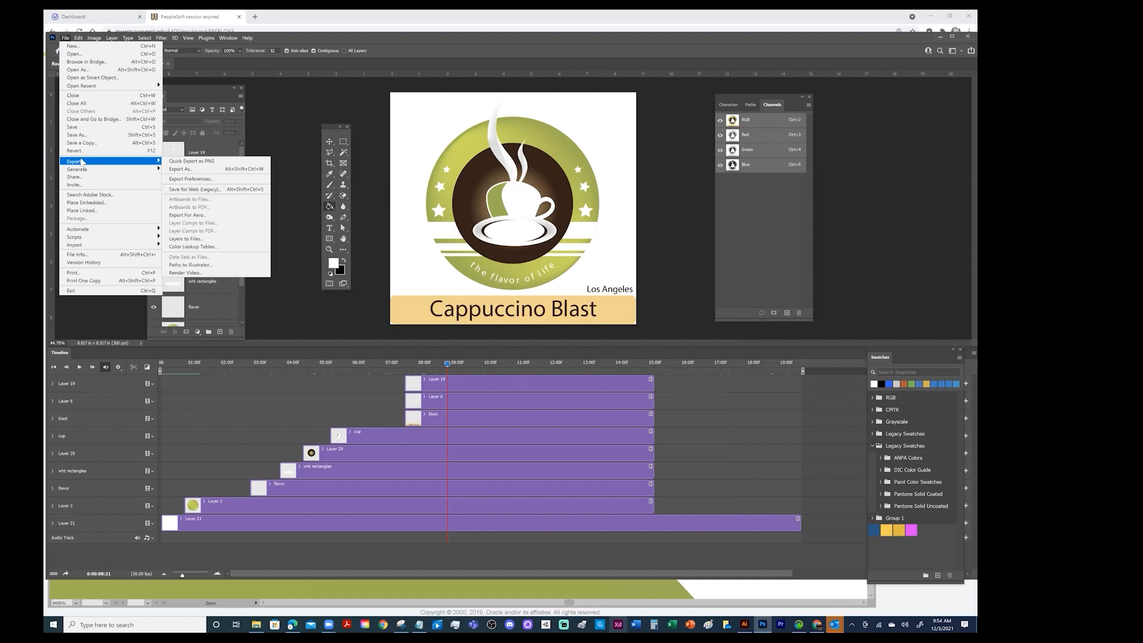
click(191, 275)
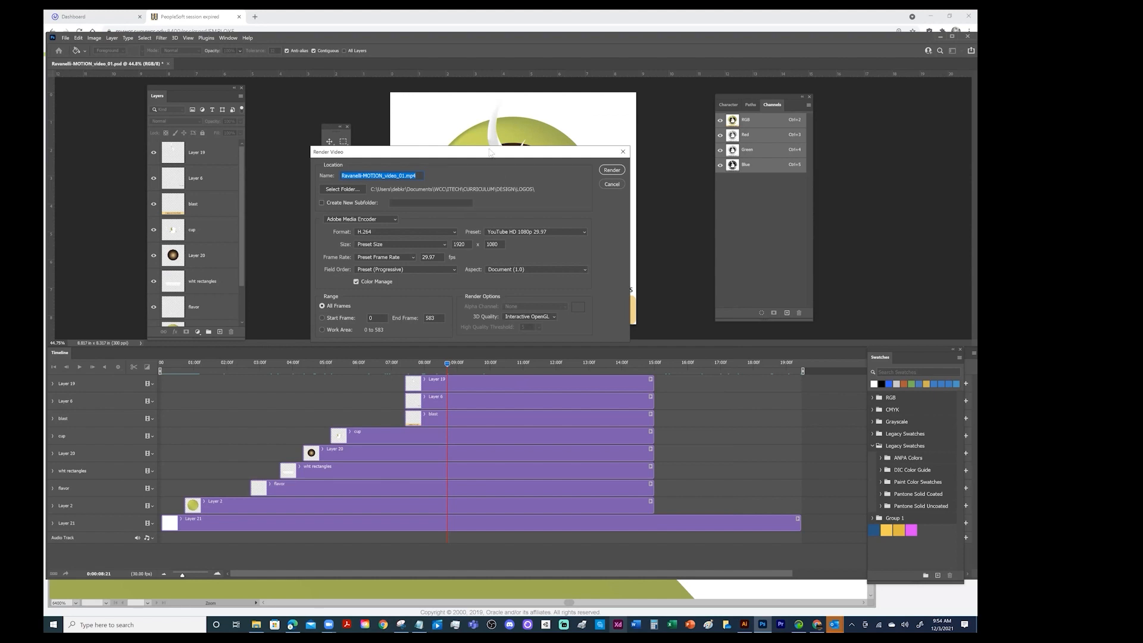
drag(489, 153, 463, 227)
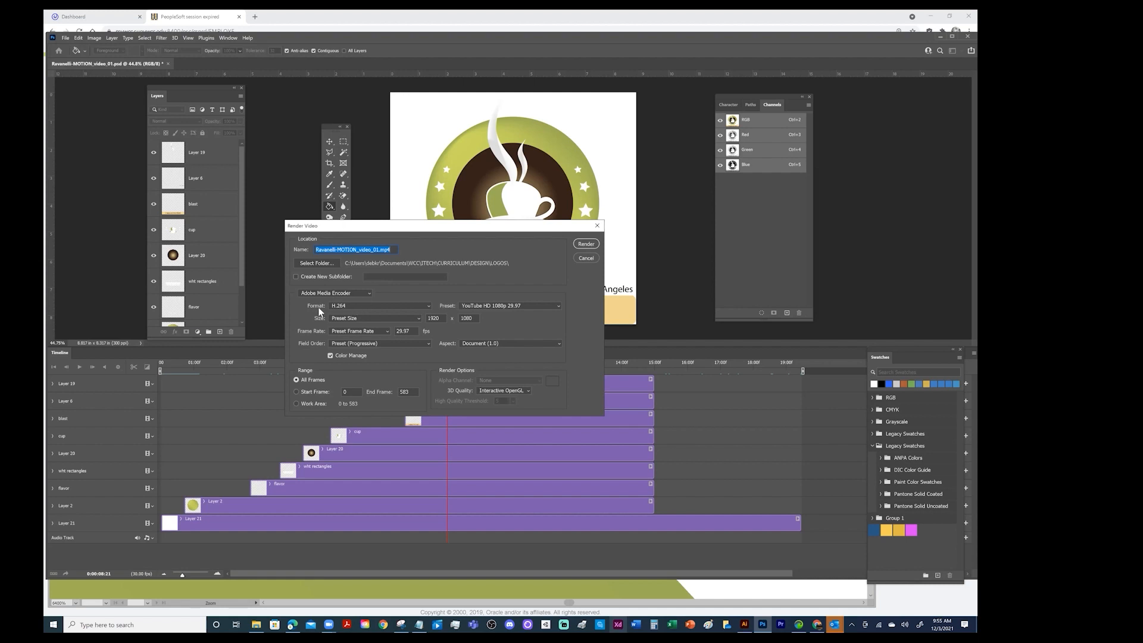
click(360, 307)
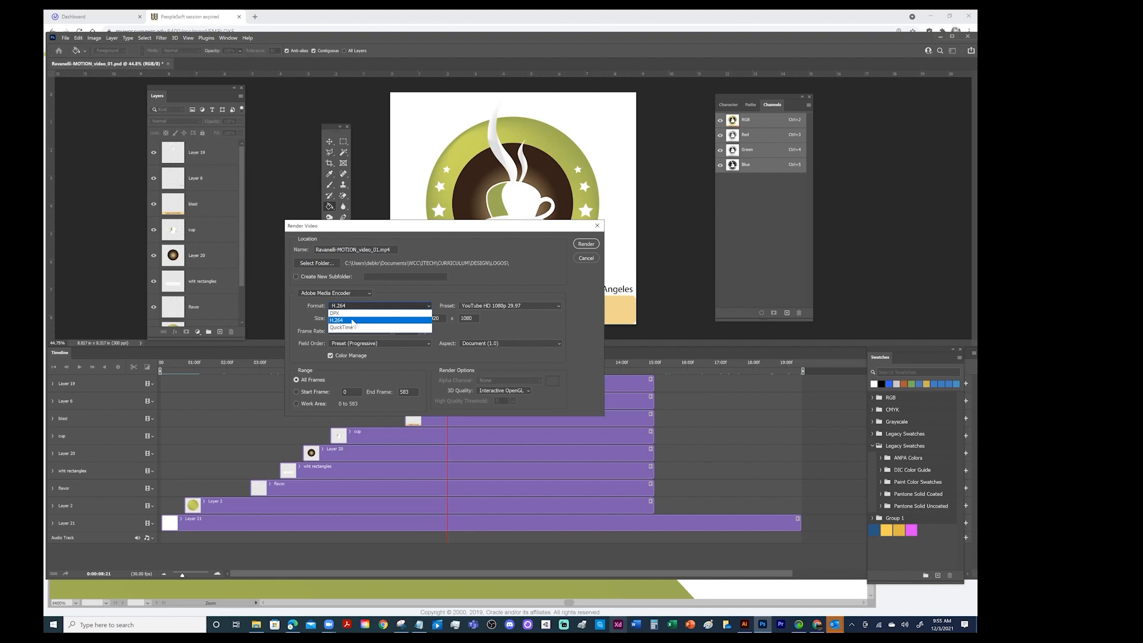
click(352, 321)
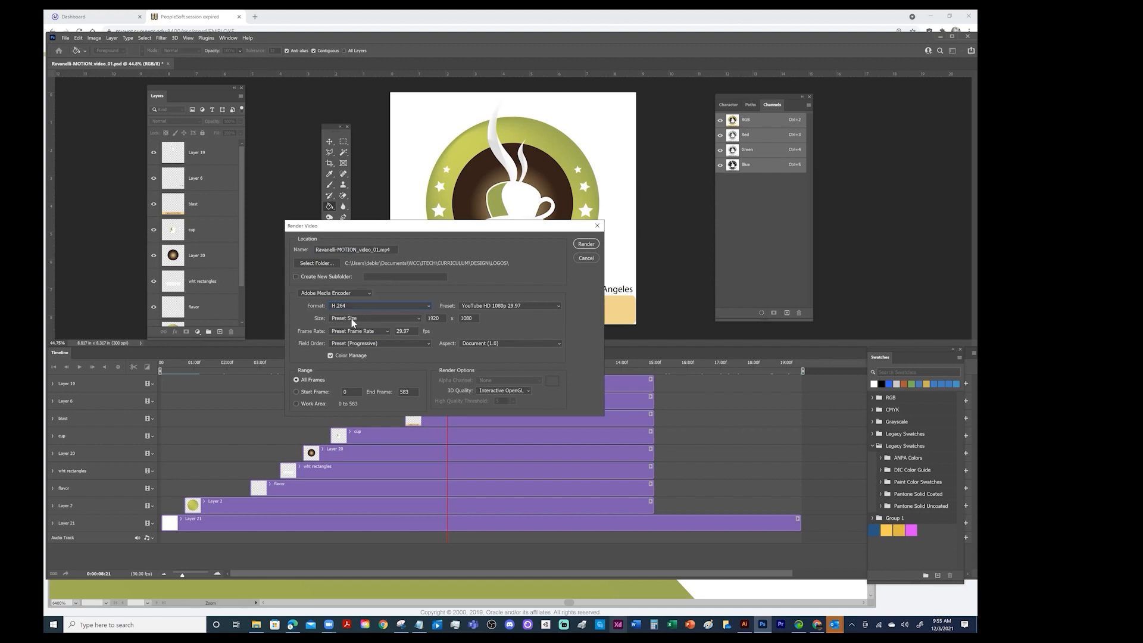
click(487, 306)
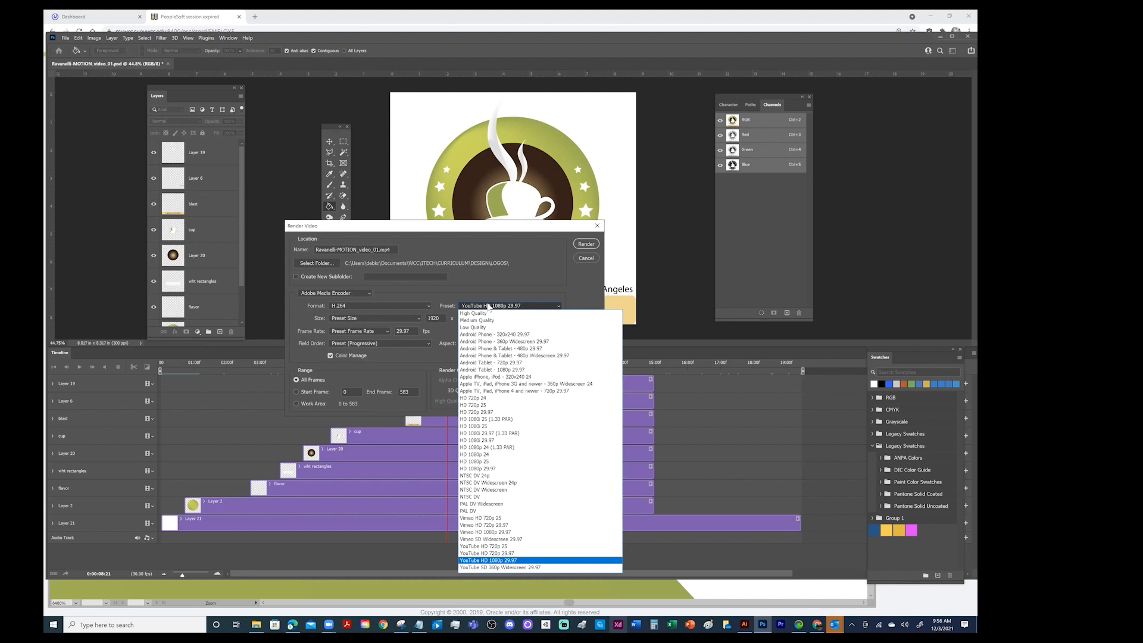
click(540, 264)
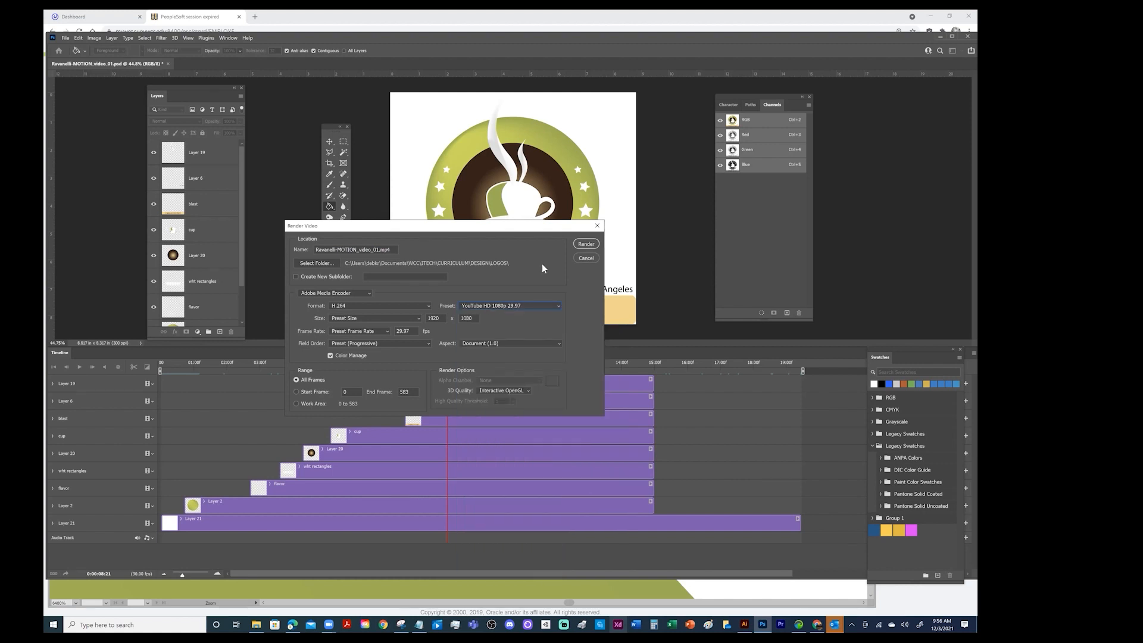
click(380, 306)
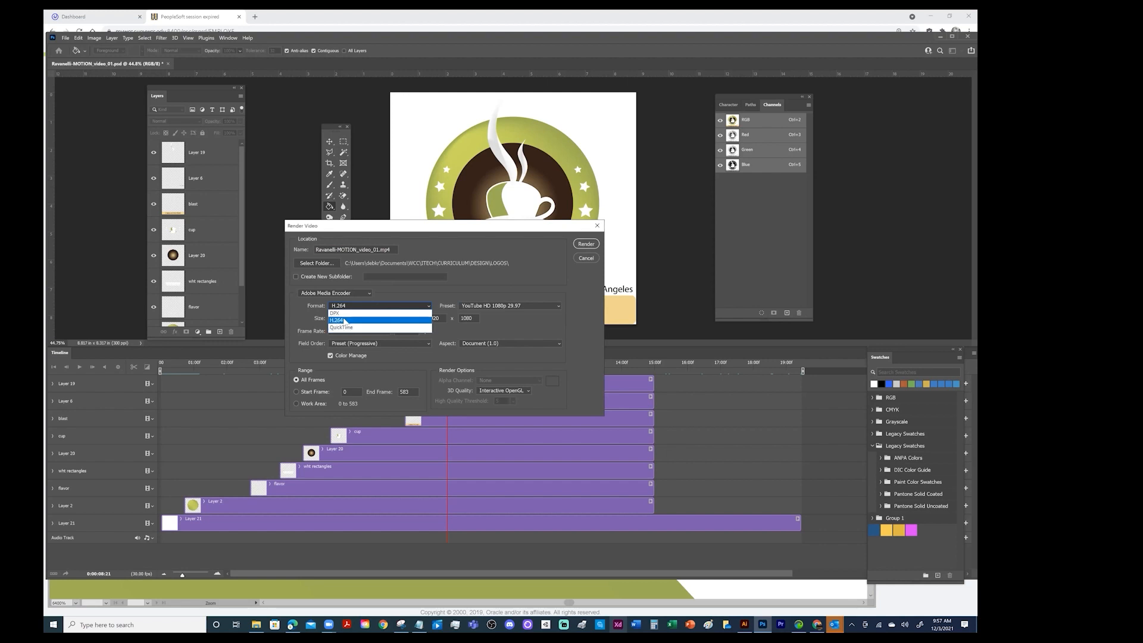
click(344, 320)
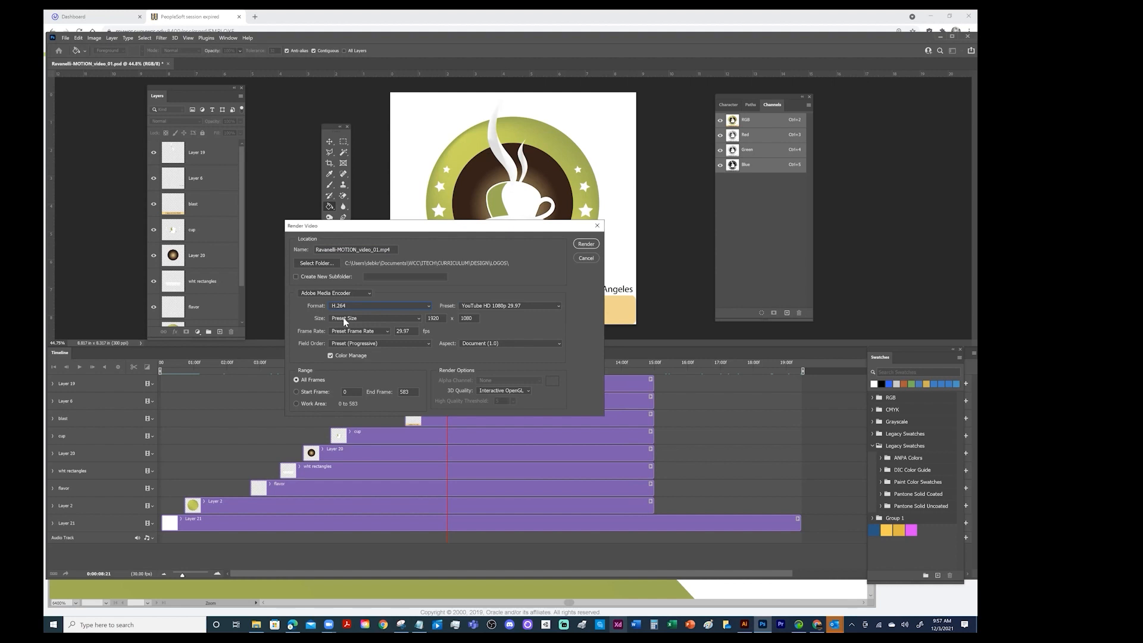
Try the QuickTime format with the alpha channel set to Straight - Unmatted
click(355, 304)
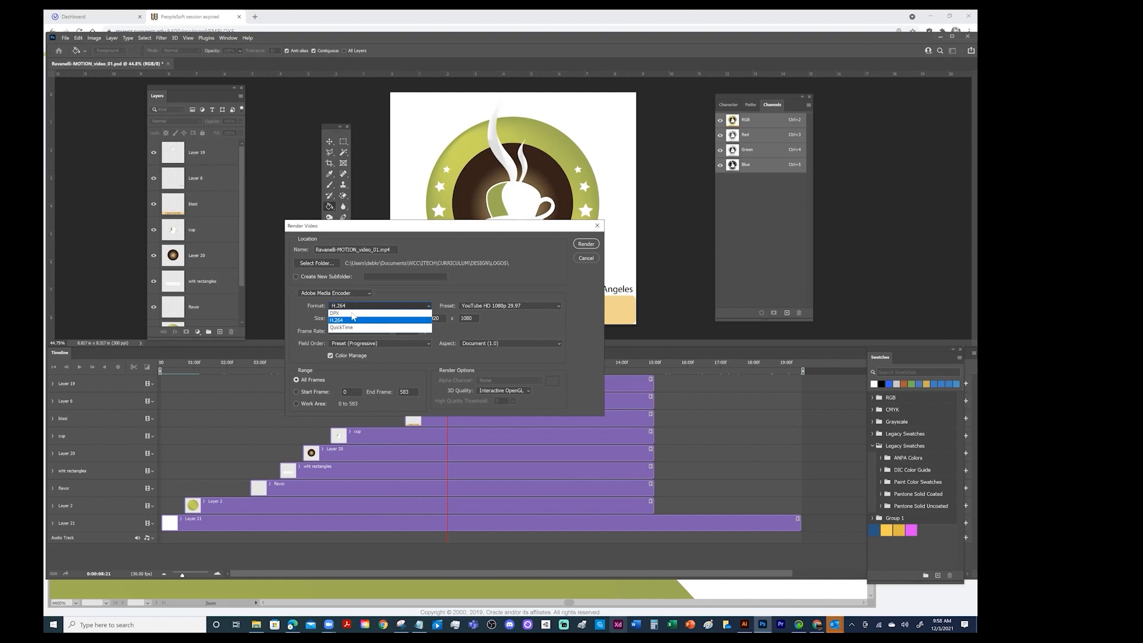
click(350, 327)
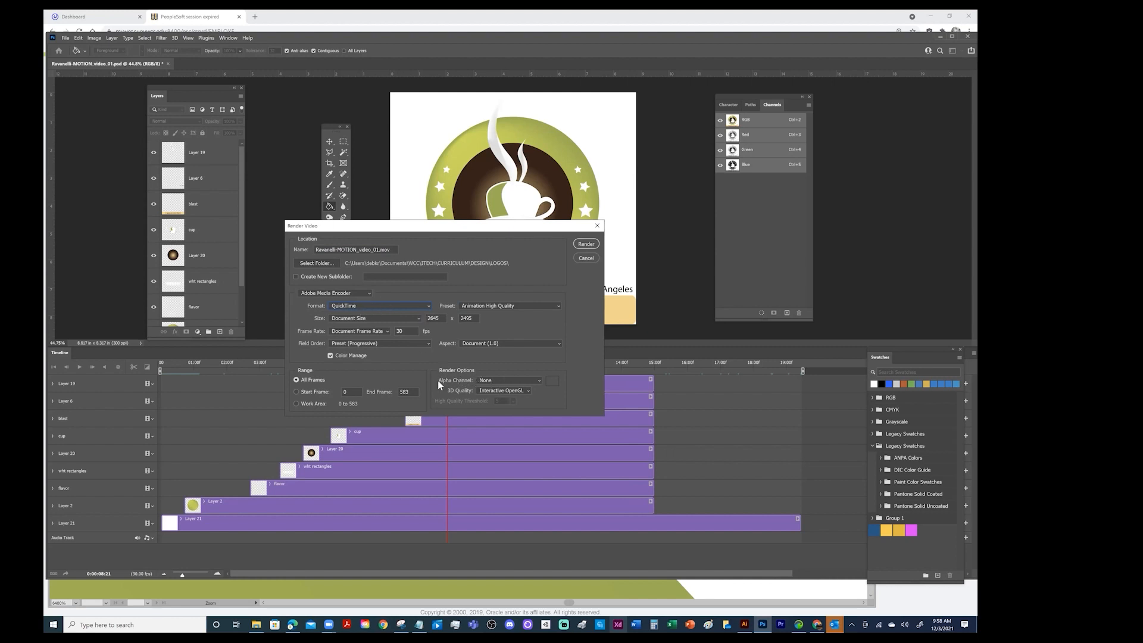
click(369, 305)
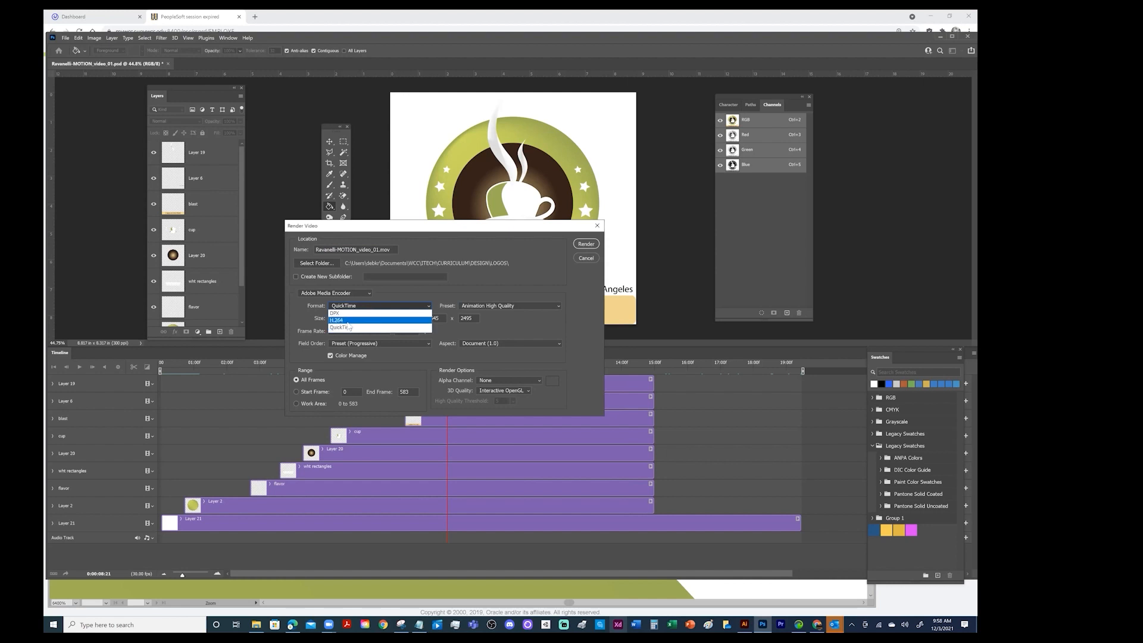
click(349, 320)
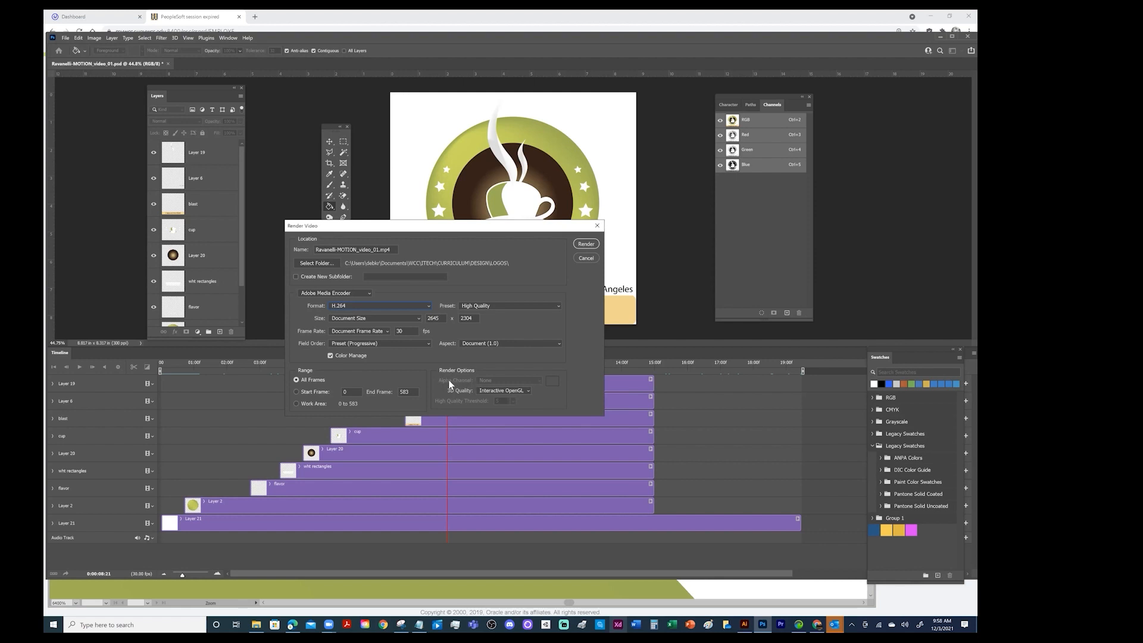
click(362, 305)
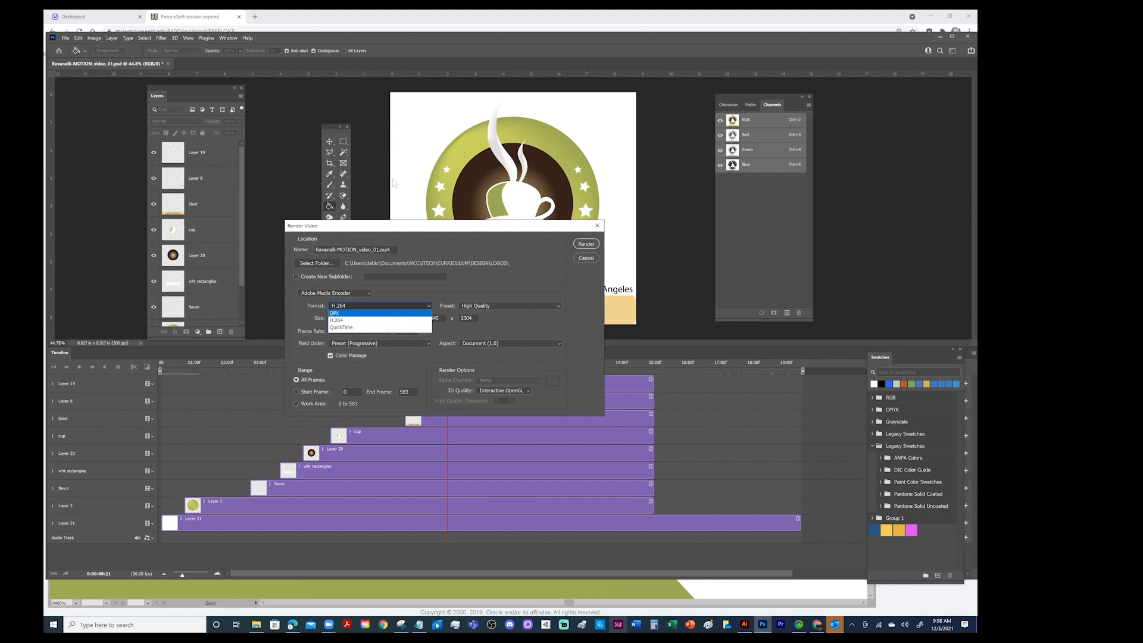
click(349, 329)
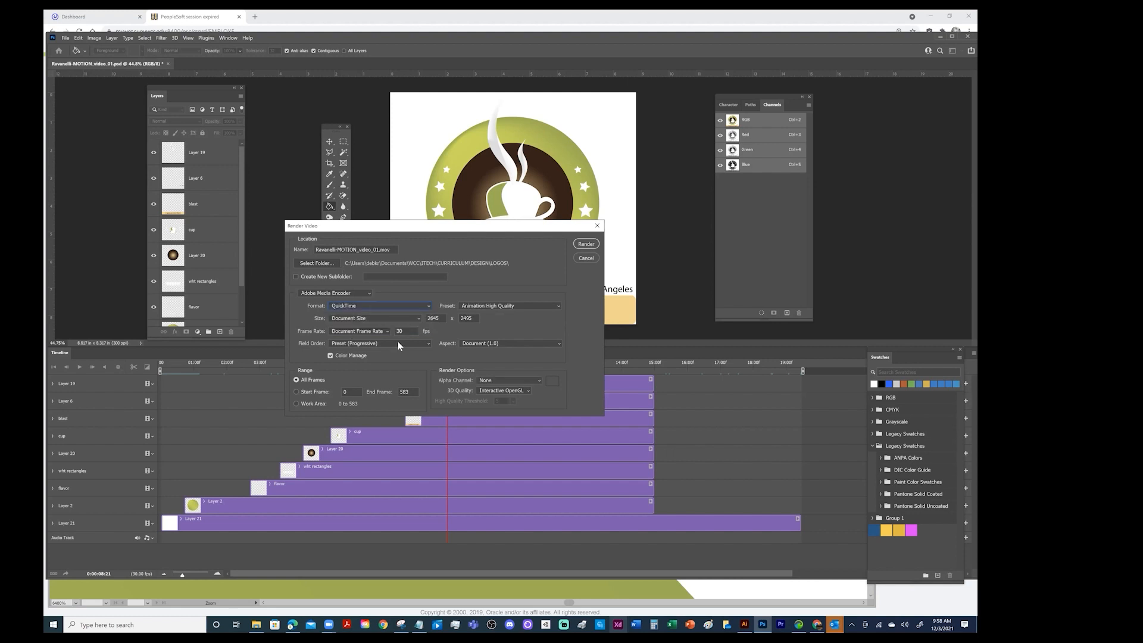
click(513, 379)
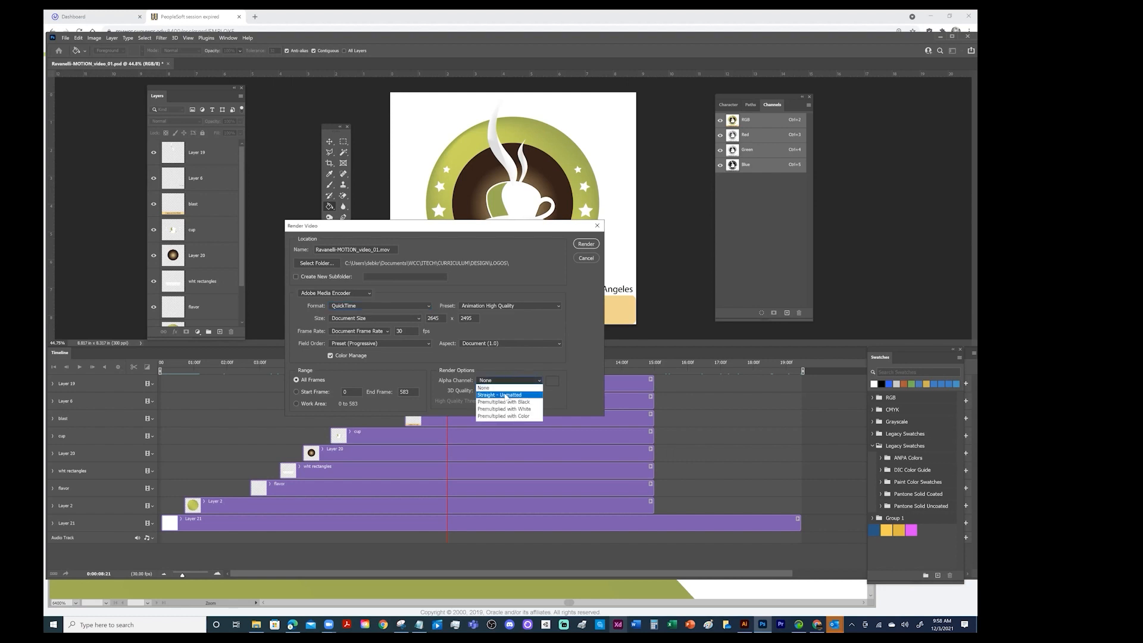
click(505, 395)
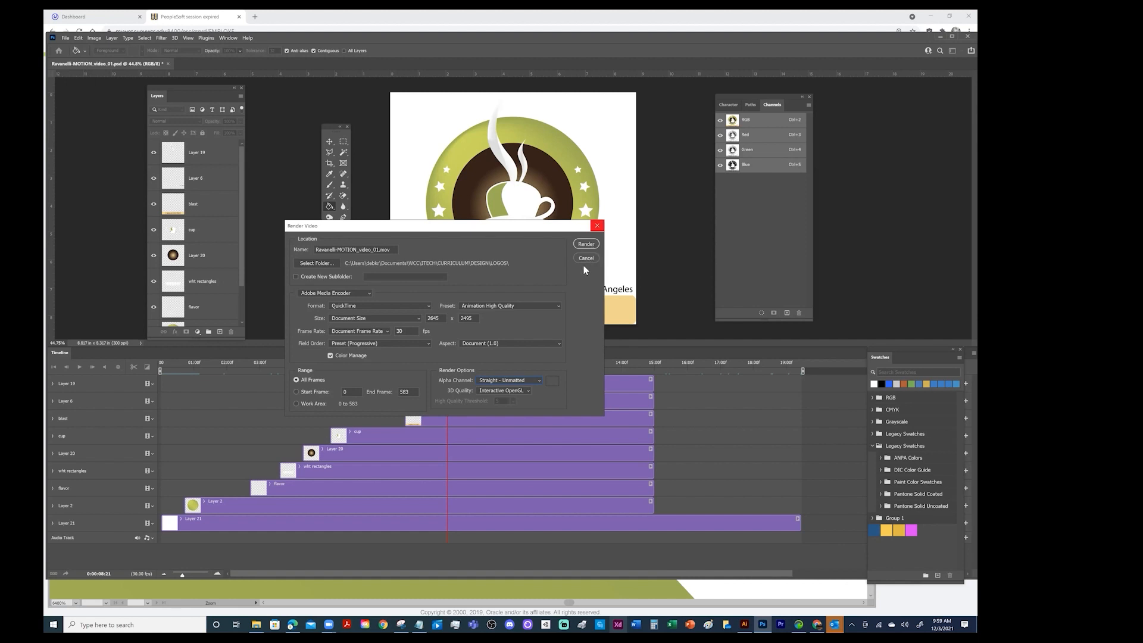
Set the render format to H.264 and the preset to YouTube HD 1080p 29.97
click(355, 305)
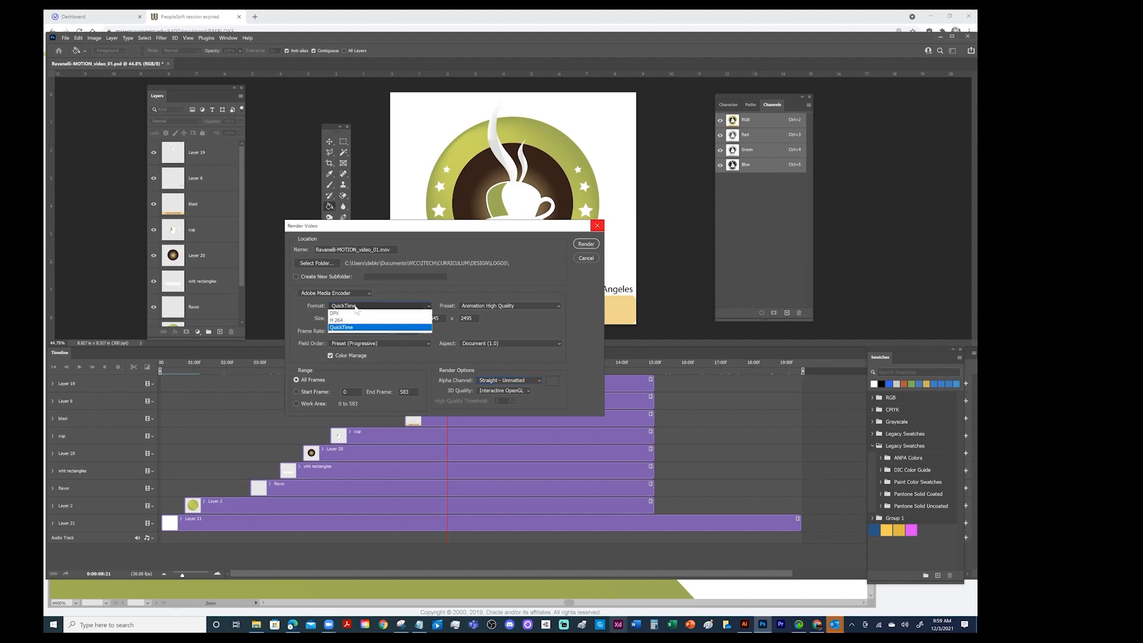
click(340, 319)
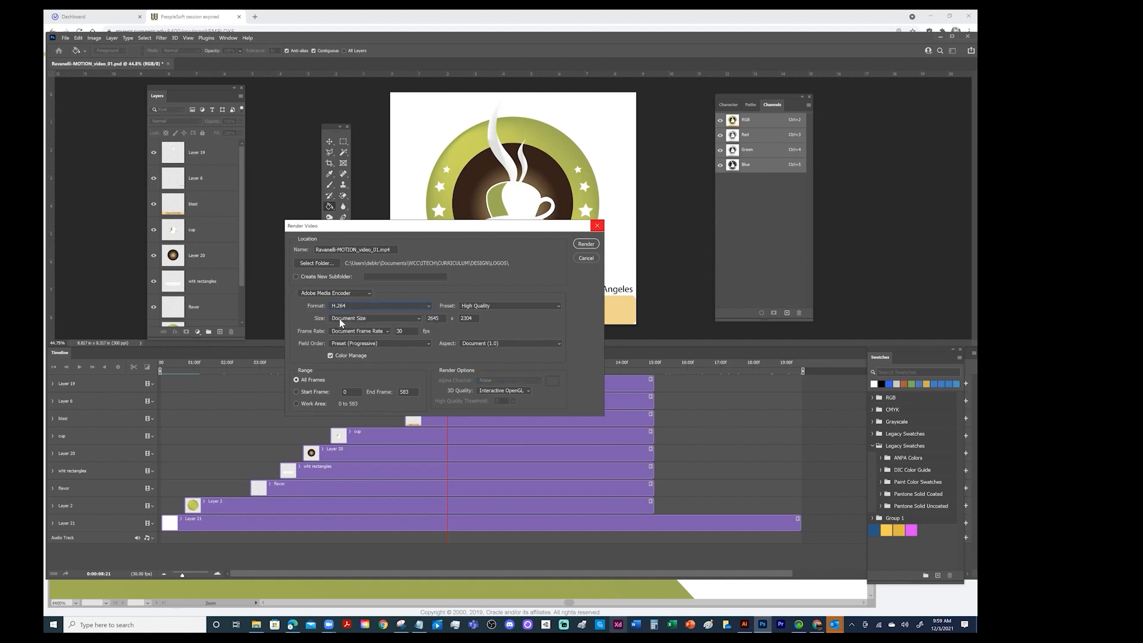
click(510, 306)
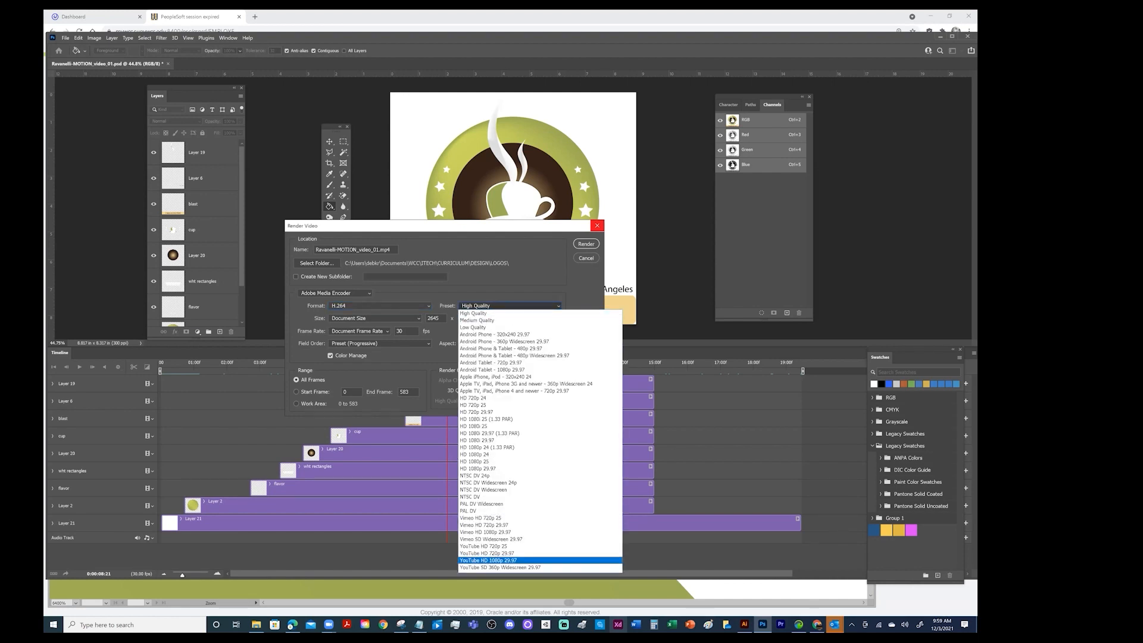
click(488, 560)
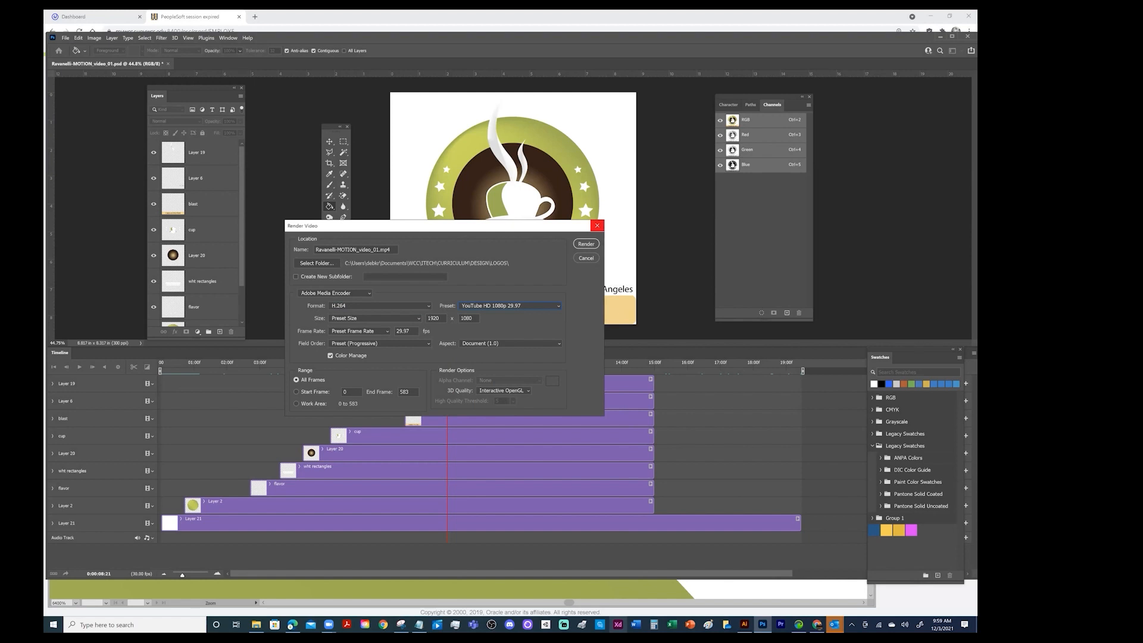
Keep the YouTube HD 1080p 29.97 preset and render all frames to an MP4 video in the LOGOS folder
click(542, 307)
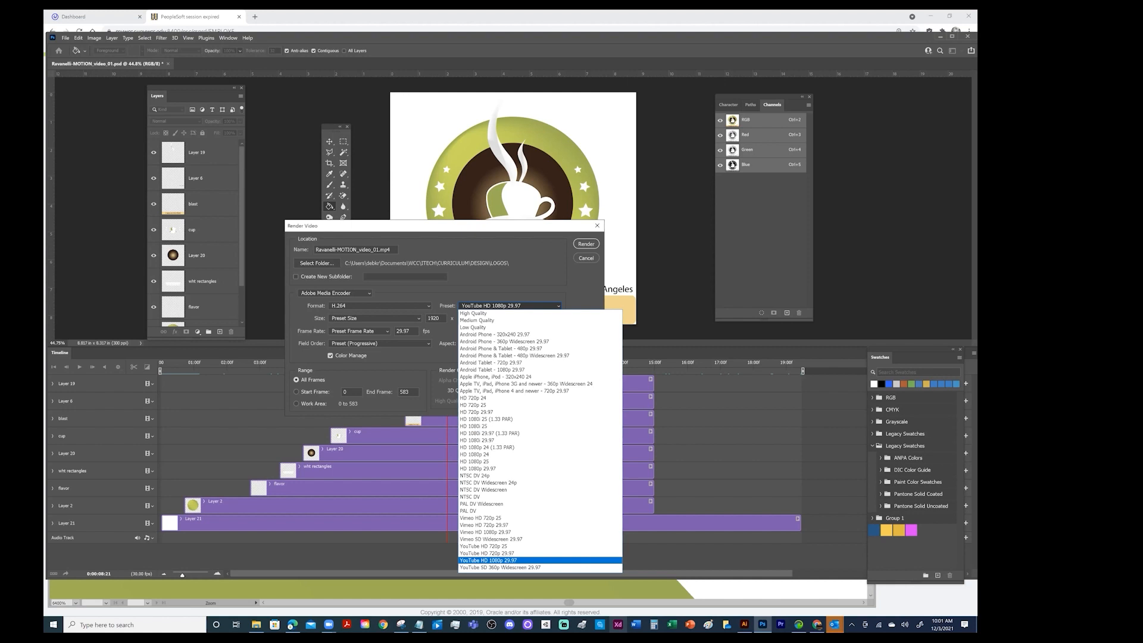
click(488, 560)
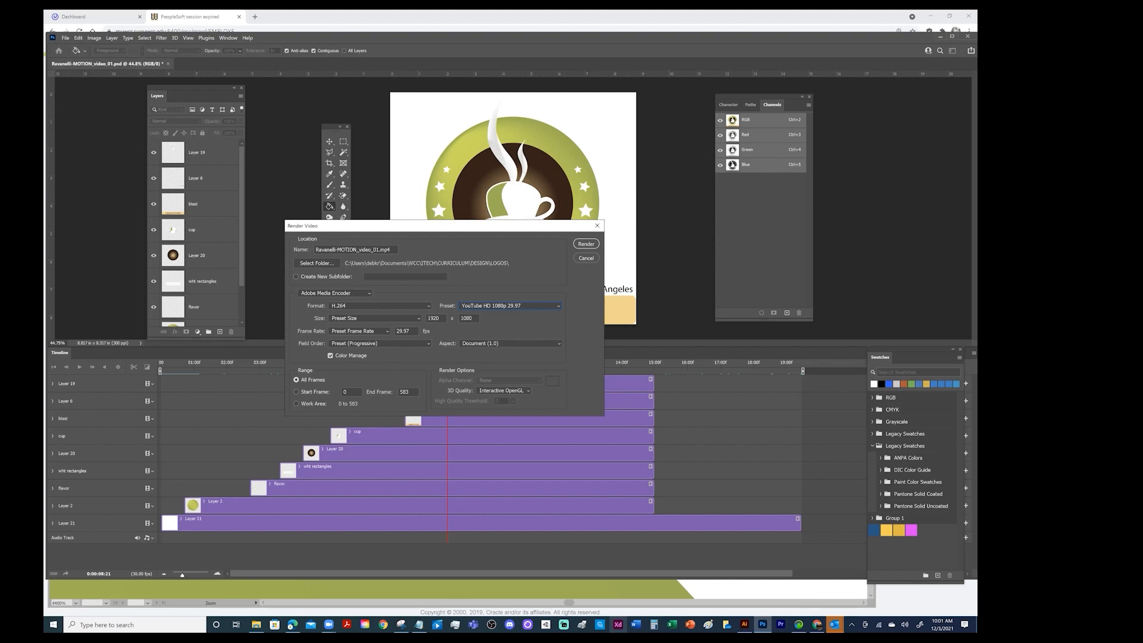
click(513, 304)
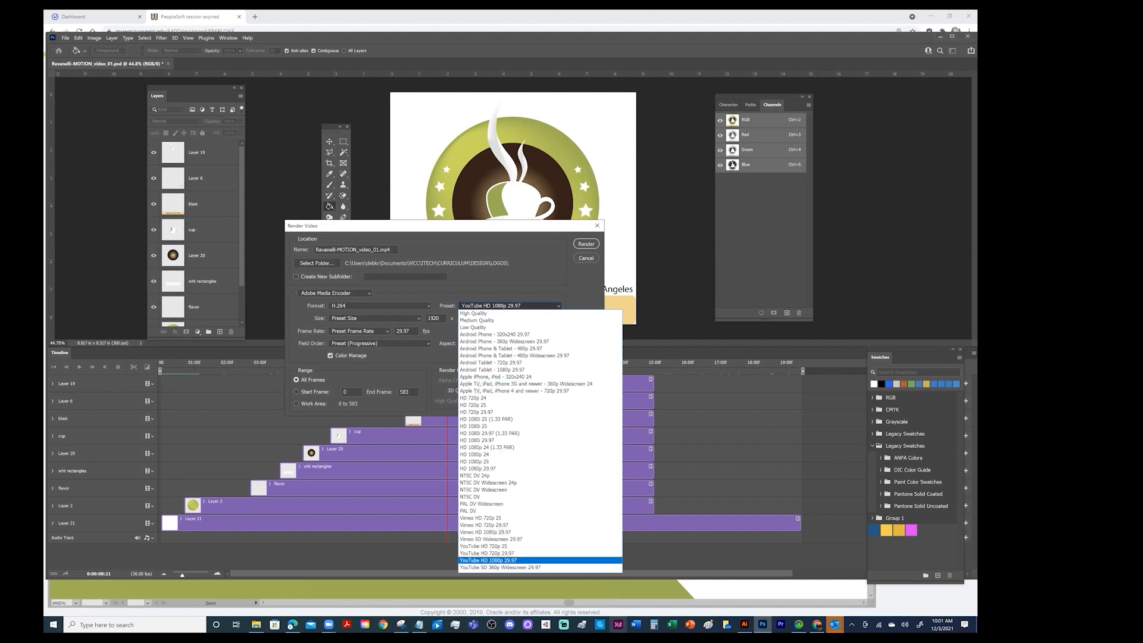
click(488, 561)
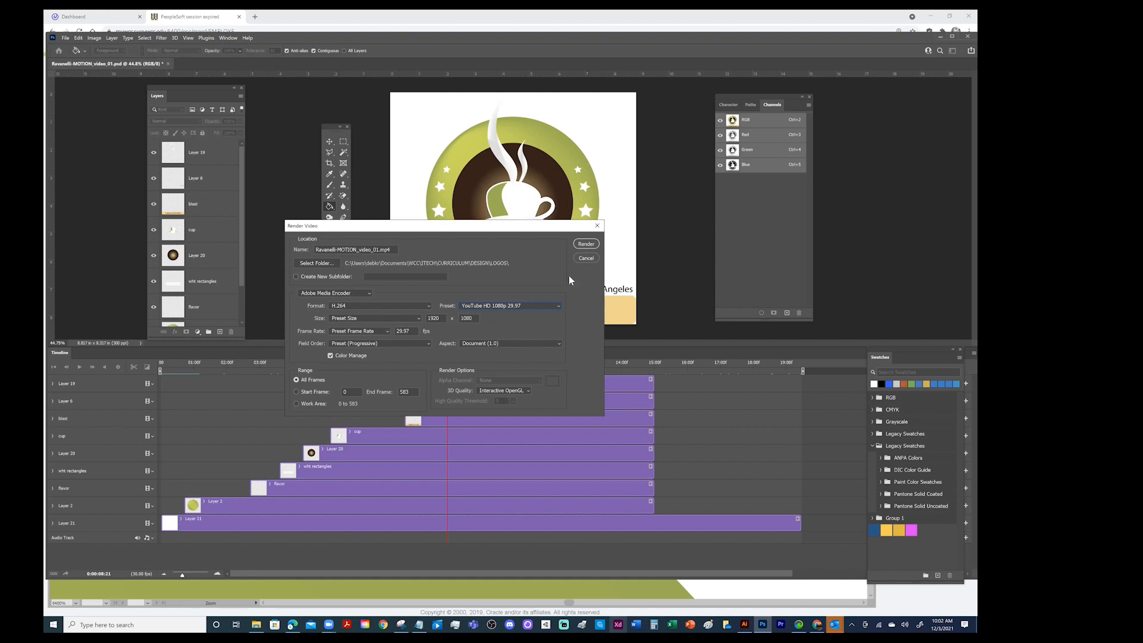
click(583, 244)
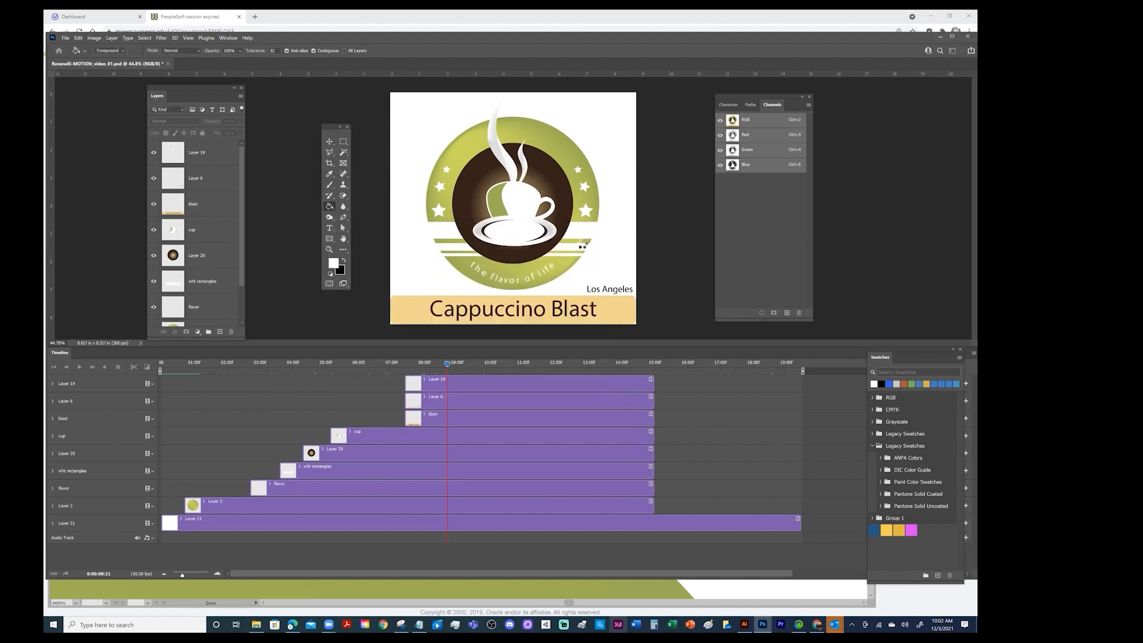
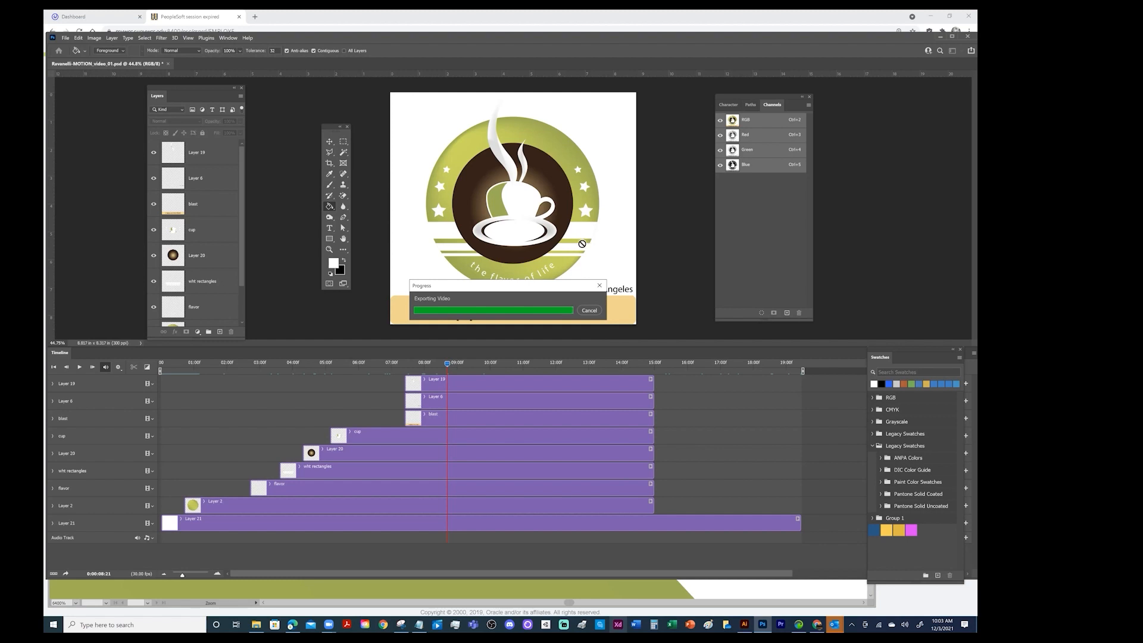
Switch to File Explorer and check the LOGOS folder for the exported Ravanelli-MOTION_video_01 files, then minimize the window
click(256, 625)
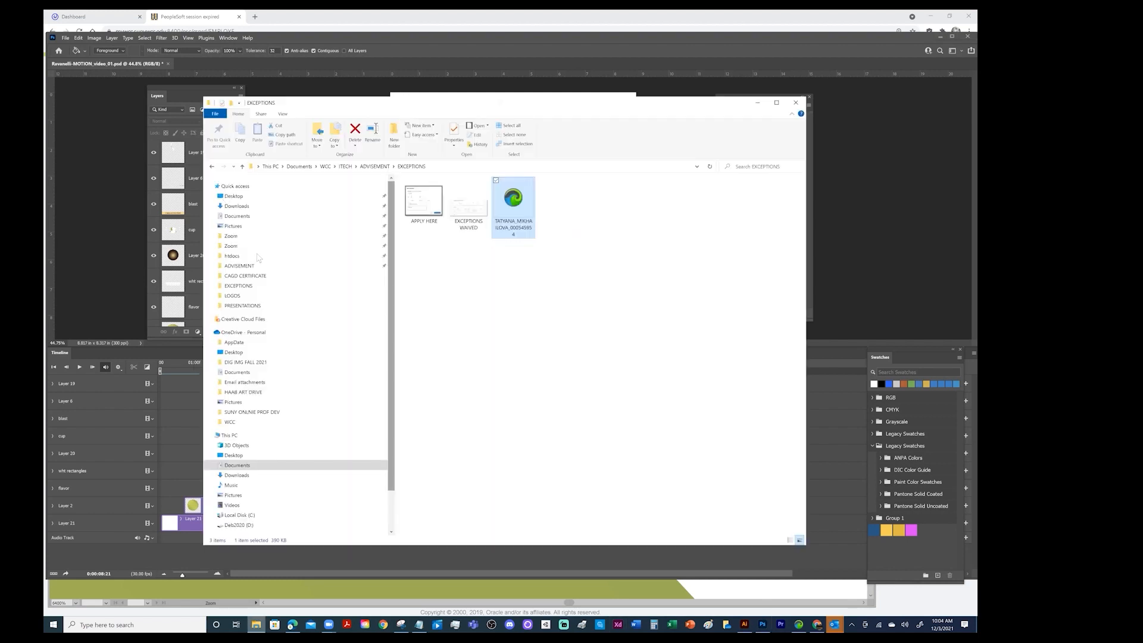
click(239, 296)
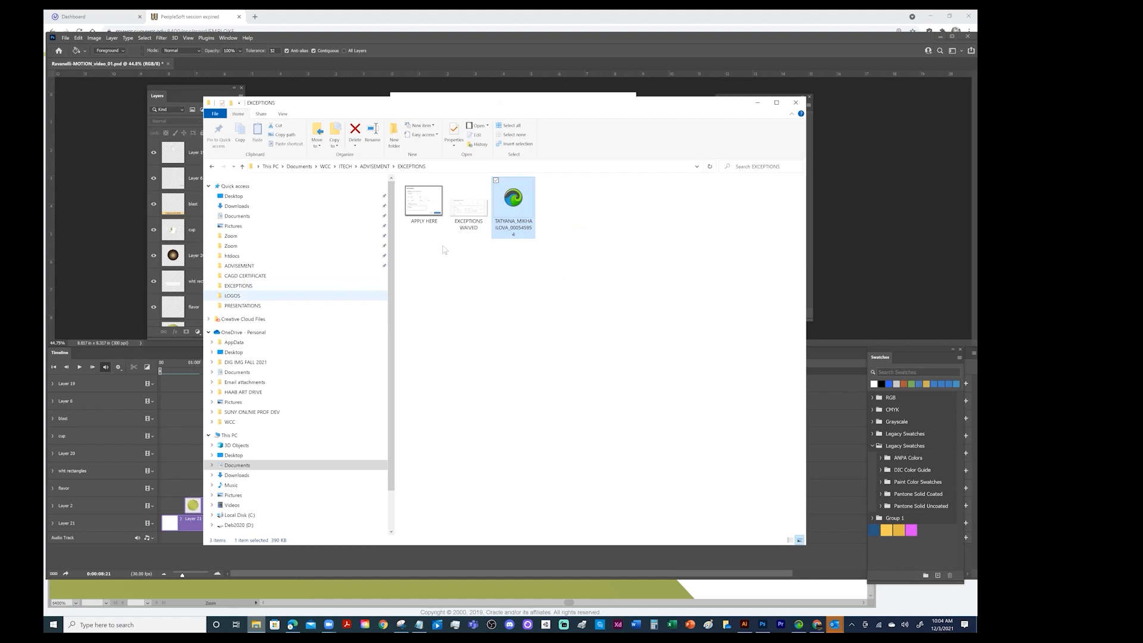
scroll(550, 310, down, 3)
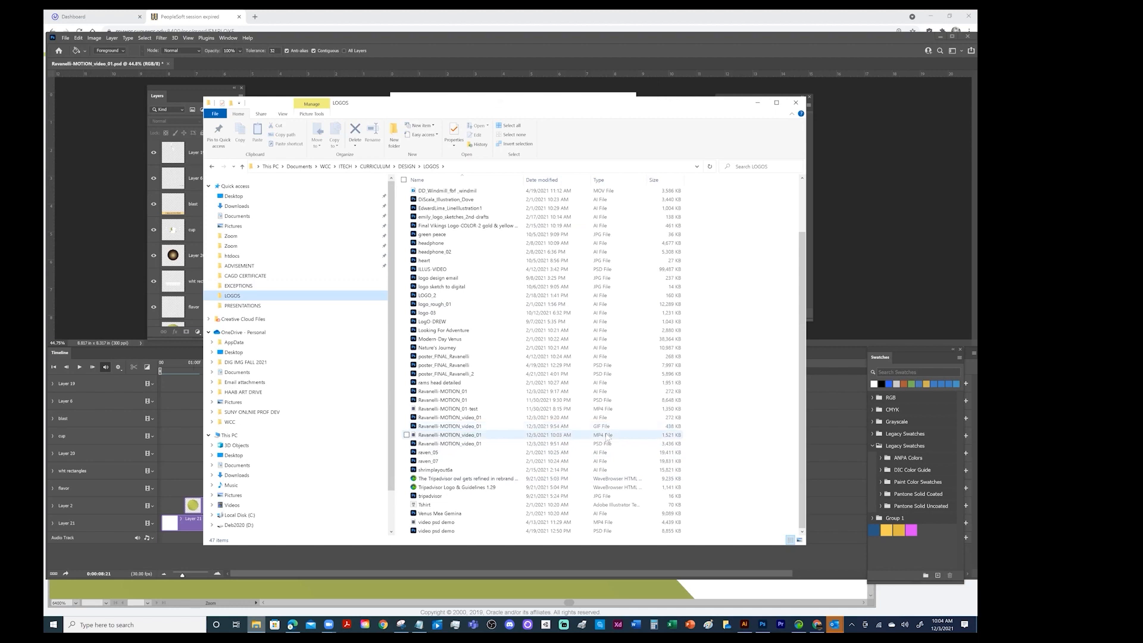
click(757, 103)
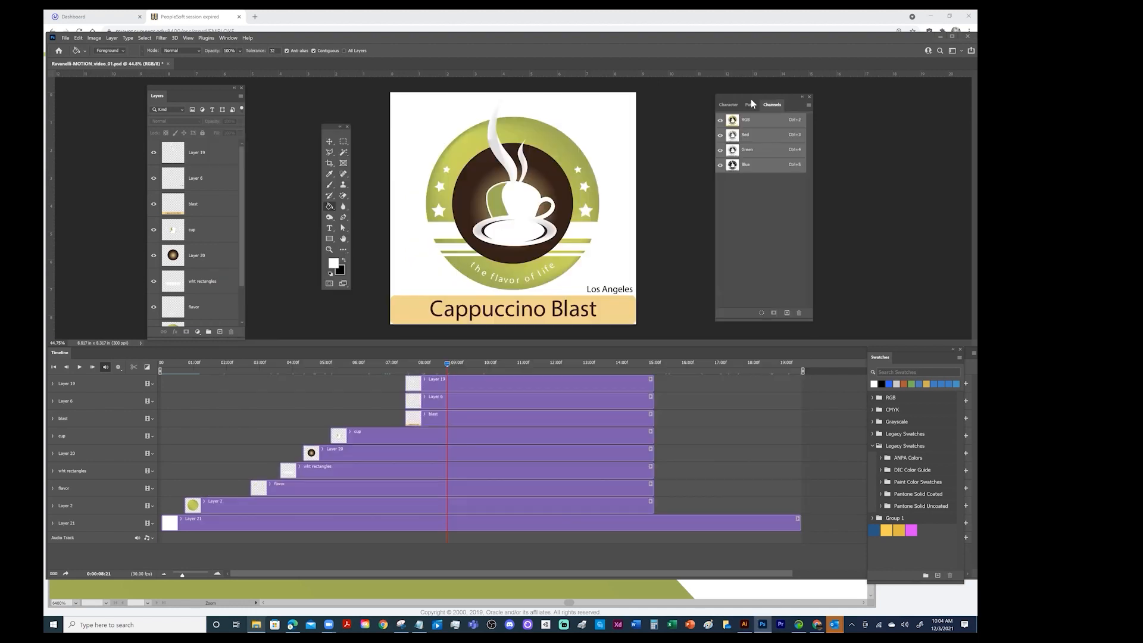
Play the timeline animation from the first frame and stop it once the full logo has been shown
click(53, 366)
click(81, 367)
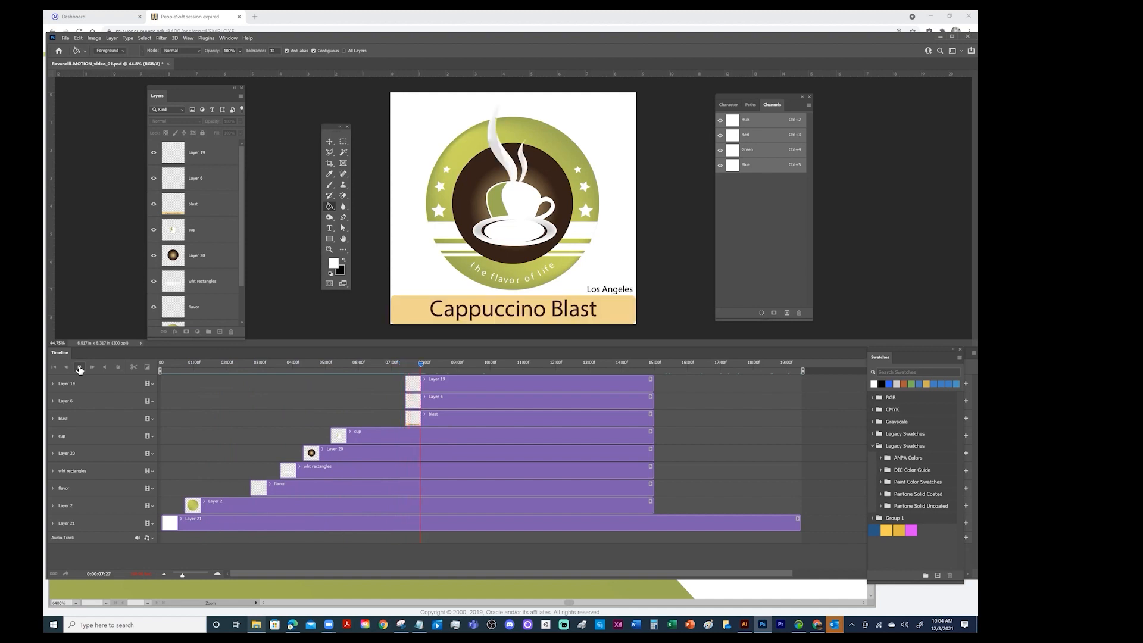
click(83, 367)
Open the Ravanelli-MOTION_video_01 GIF from the LOGOS folder in Google Chrome to preview it, and close its tab after viewing
click(257, 625)
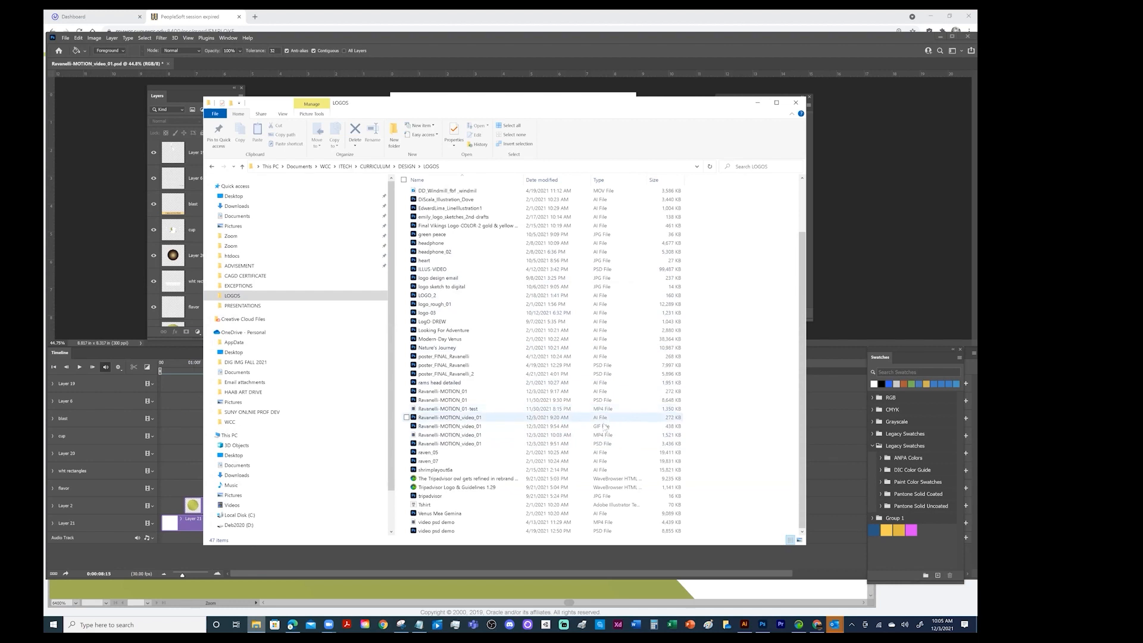
click(475, 426)
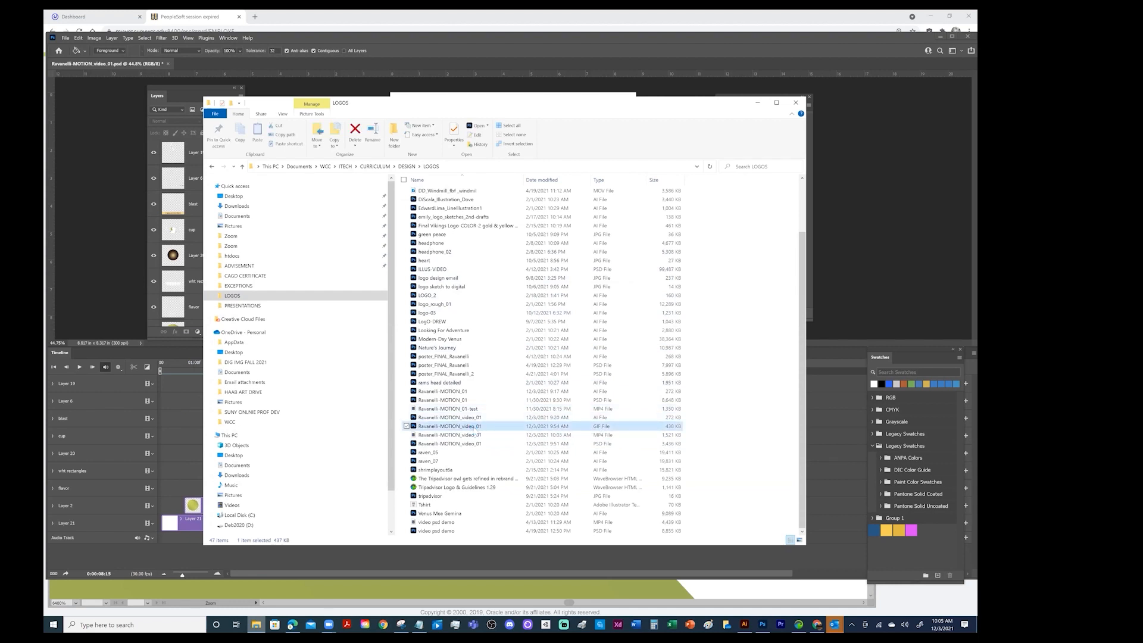
right_click(476, 426)
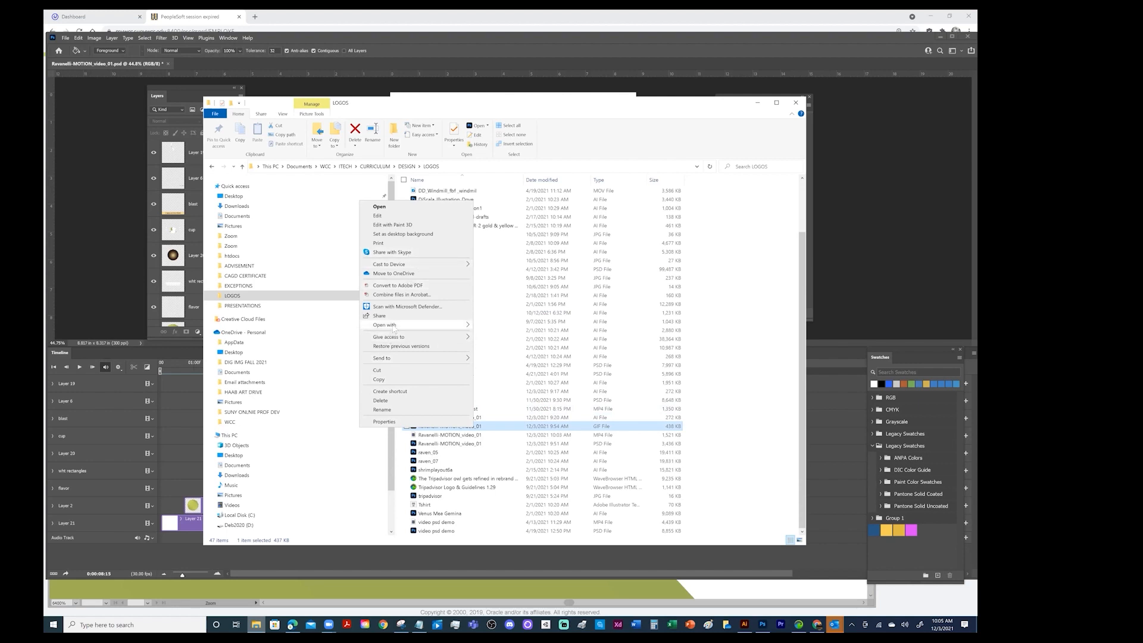
mouse_move(393, 327)
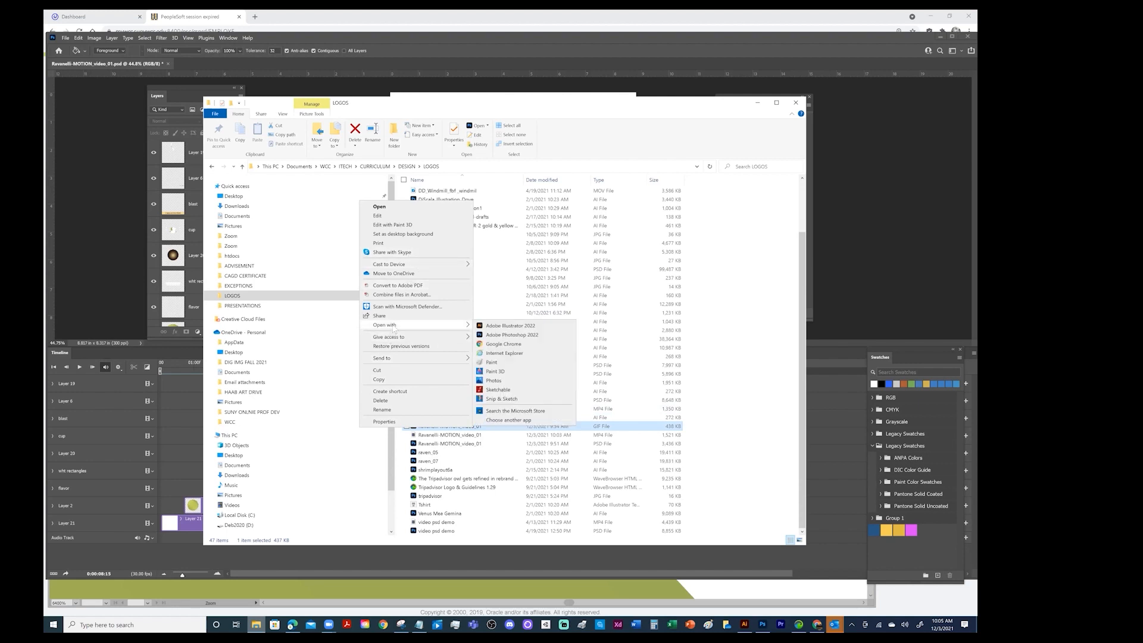
click(504, 344)
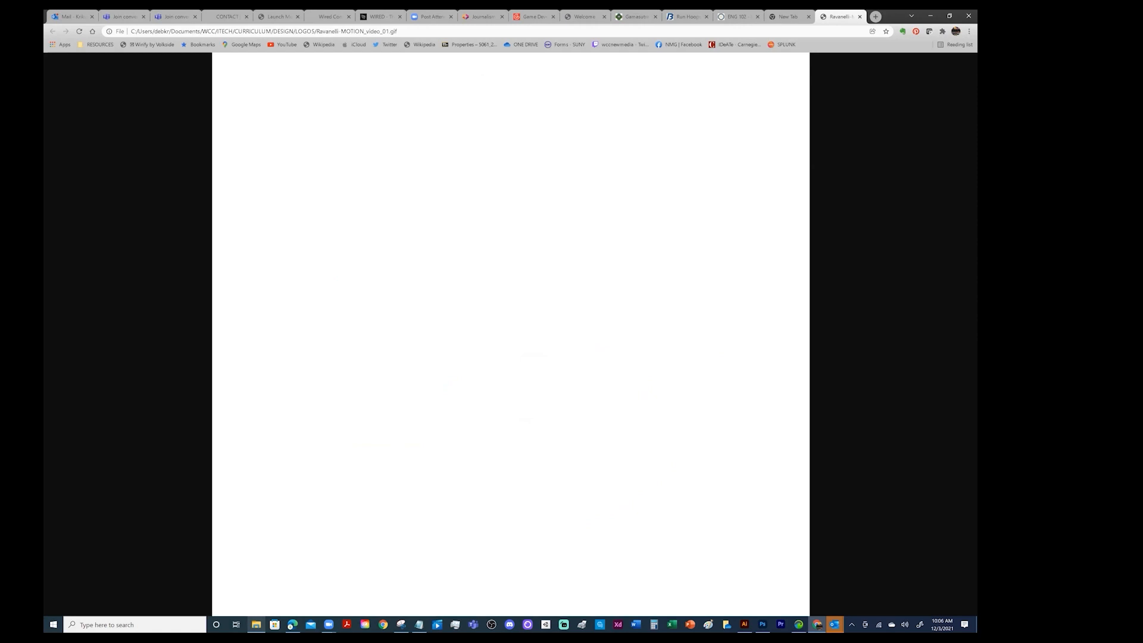
key(ctrl+w)
text(sunywcc.edu)
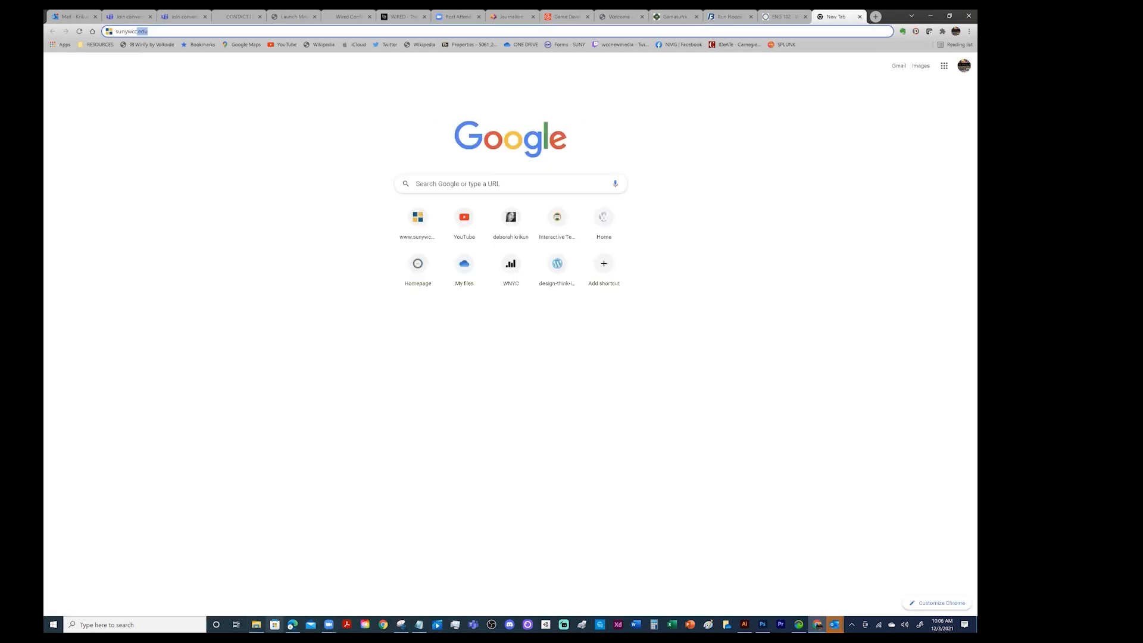
Open the Ravanelli-MOTION_video_01 MP4 from the LOGOS folder in Movies & TV and watch it
click(256, 625)
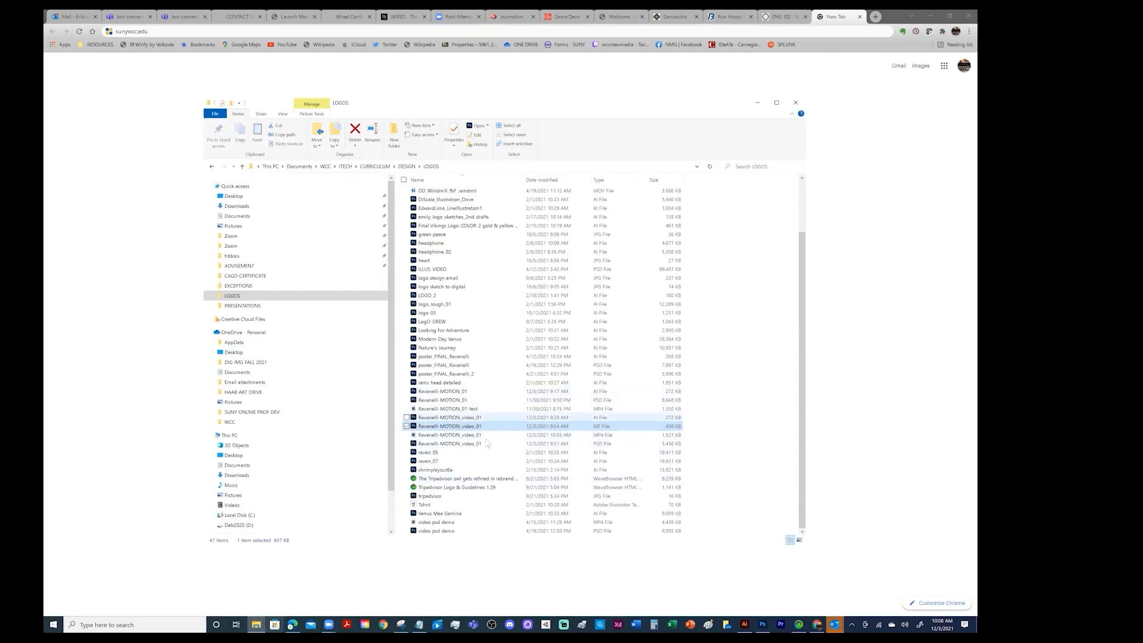
click(462, 435)
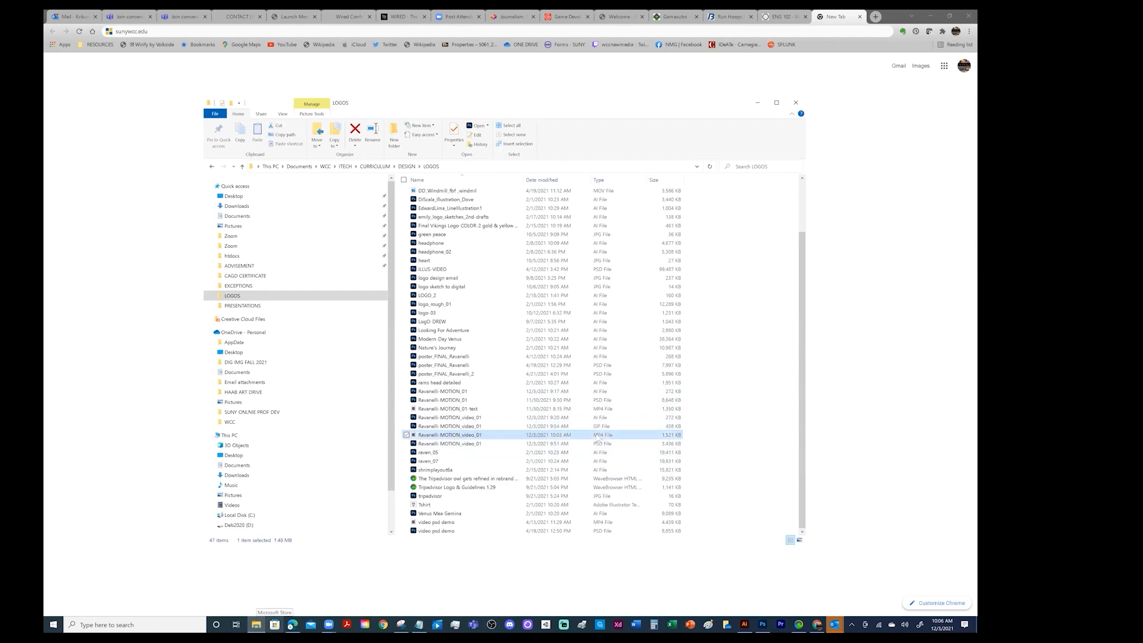
right_click(462, 437)
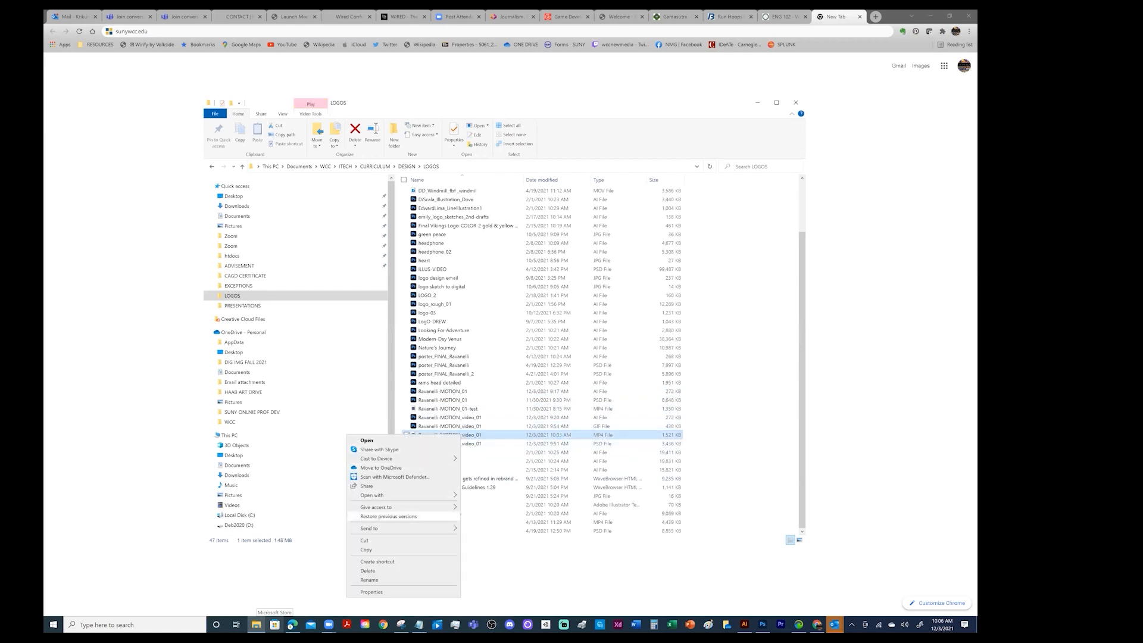
mouse_move(393, 495)
click(499, 505)
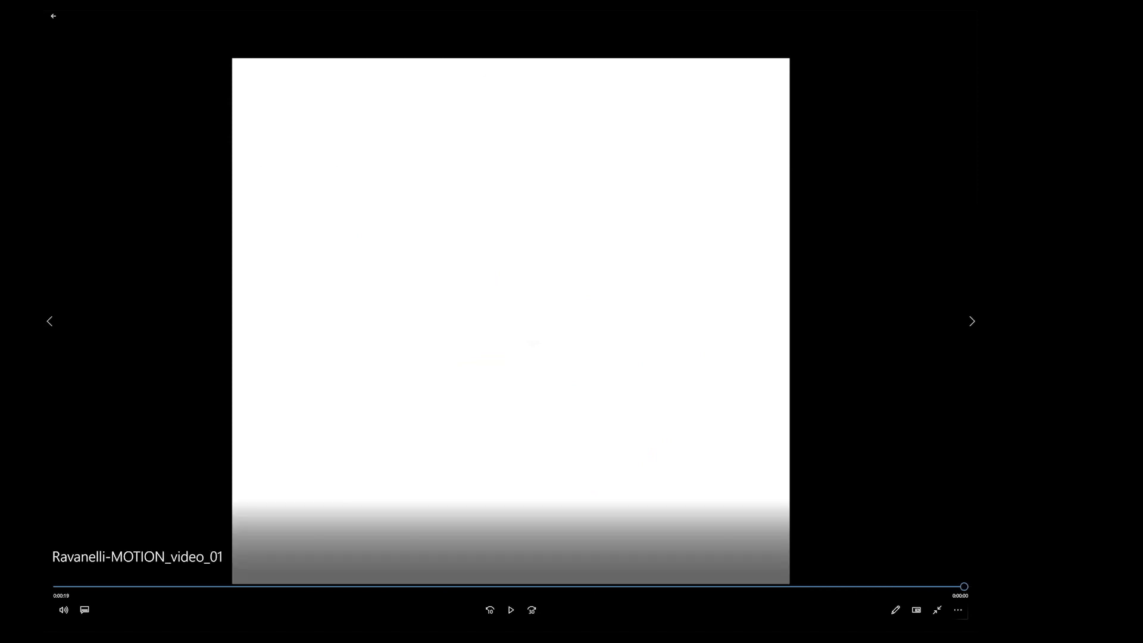
Scrub back through the rendered video to review the logo build-up, check the player's extra options, and leave the playback view
drag(964, 587, 584, 588)
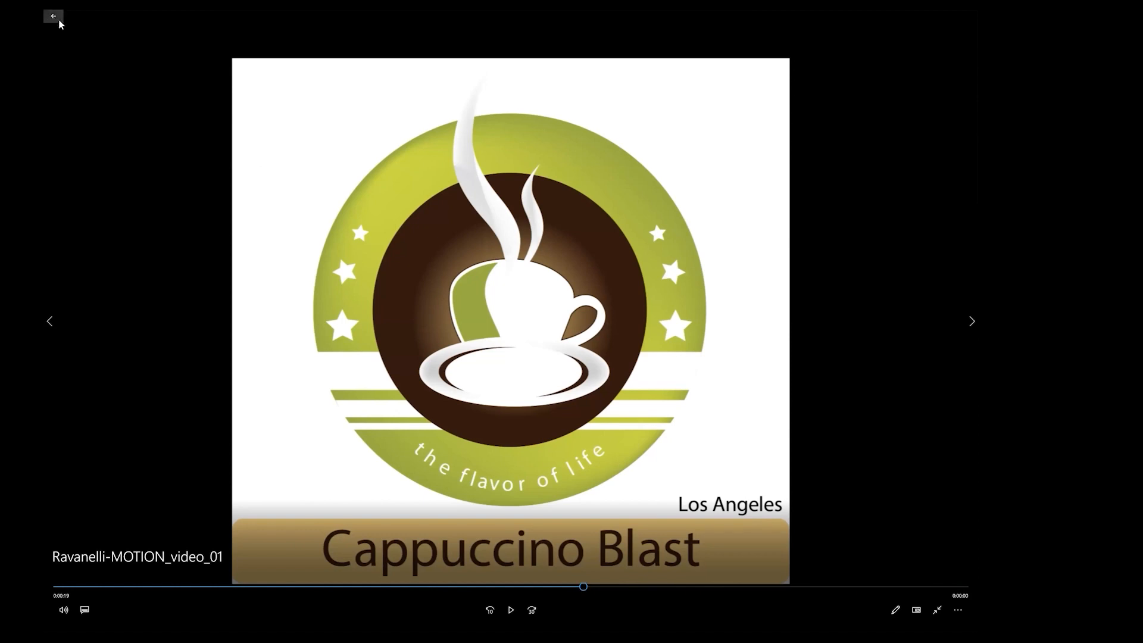
drag(583, 588, 421, 587)
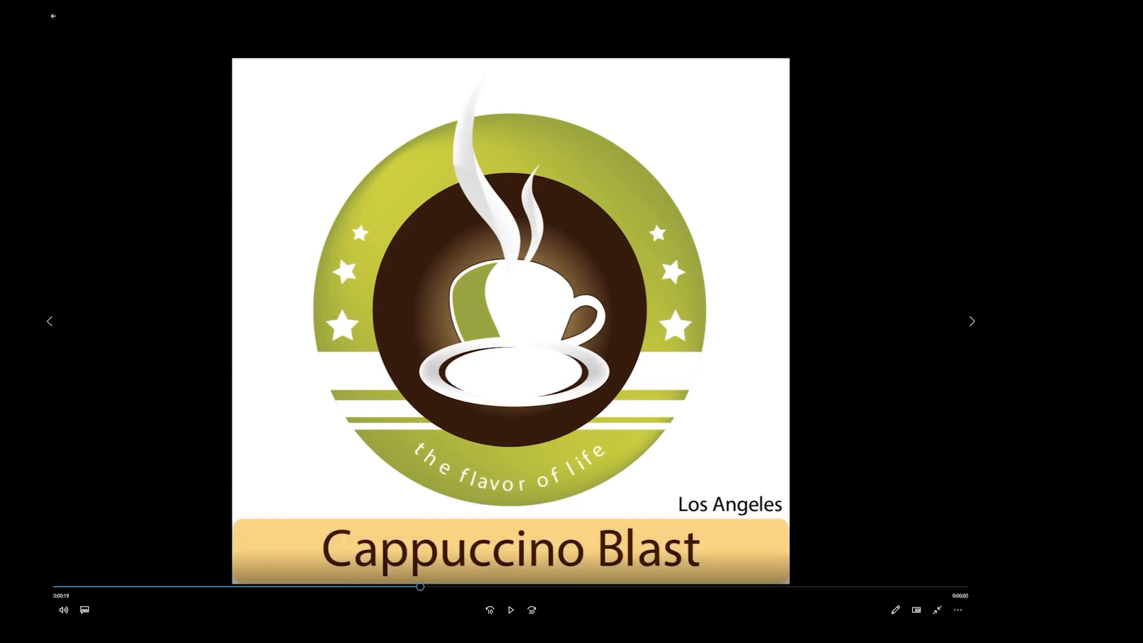
drag(420, 587, 339, 587)
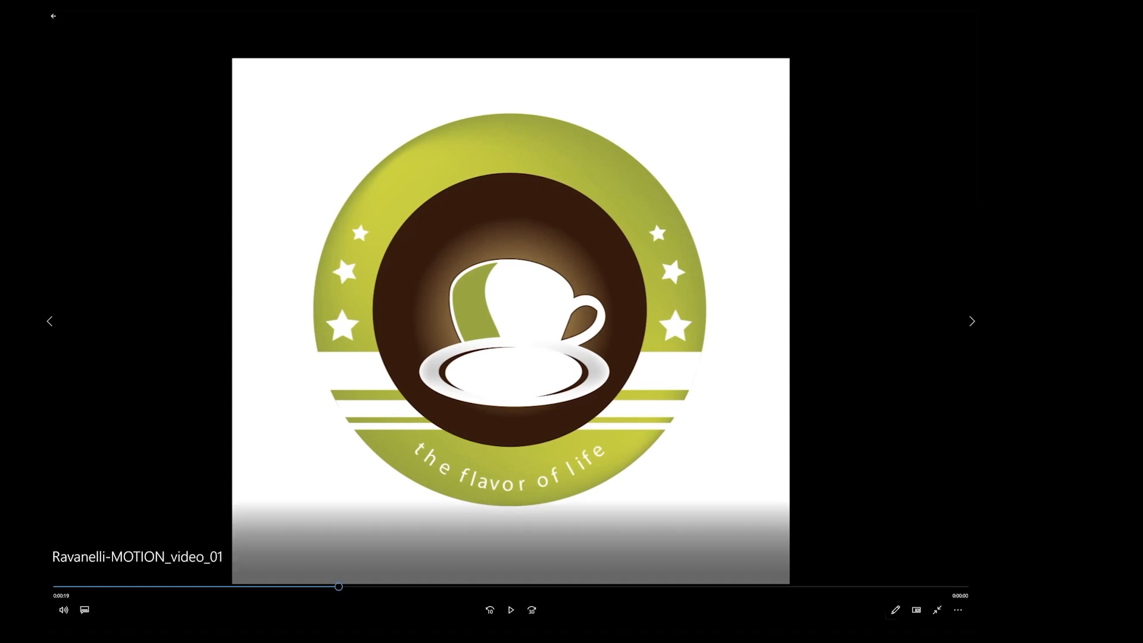
click(957, 610)
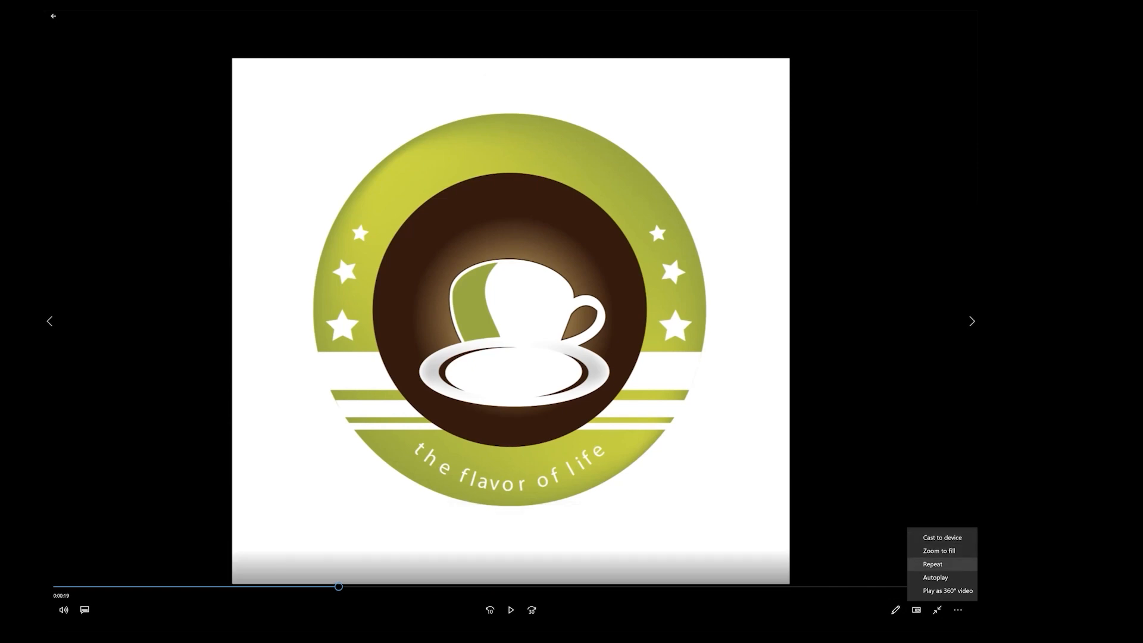
key(Escape)
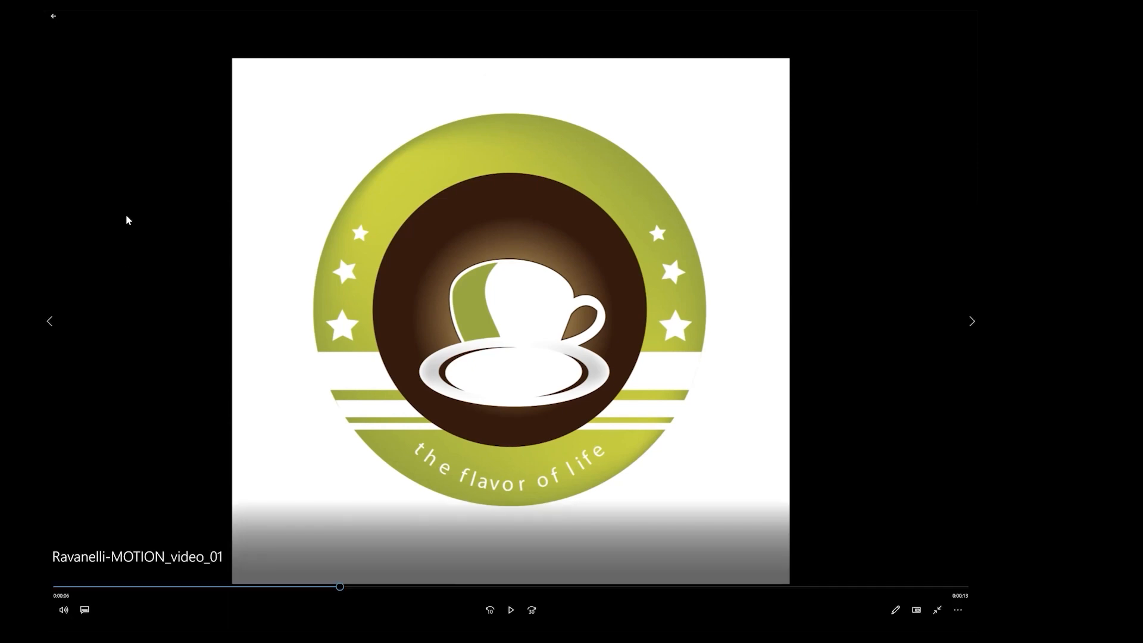
click(53, 17)
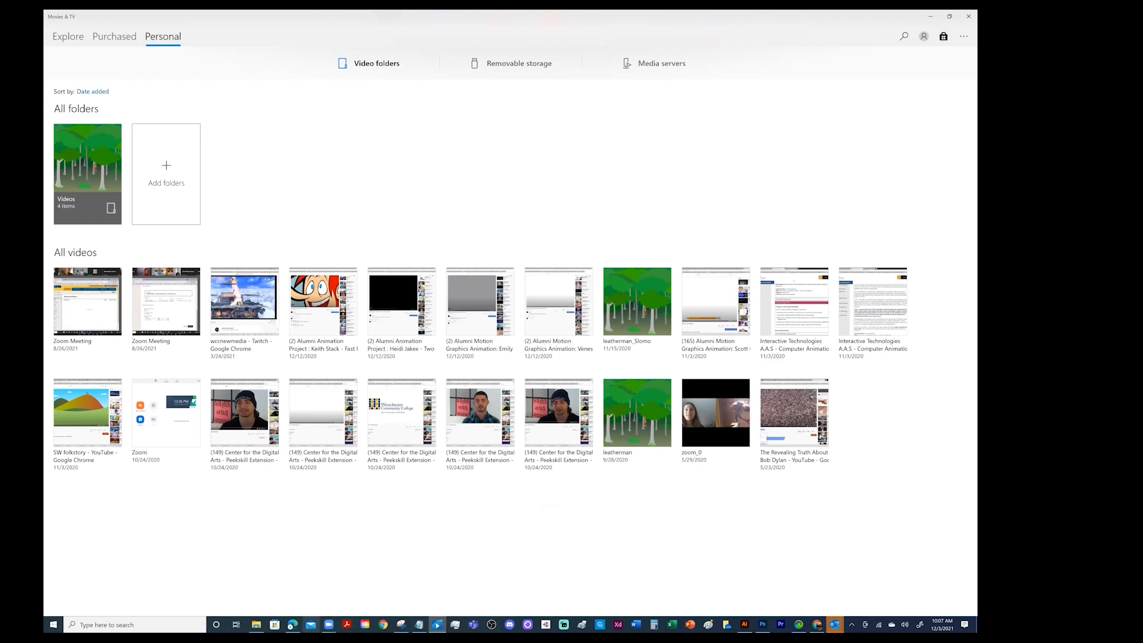
Open the Ravanelli-MOTION_video_01 MP4 from the LOGOS folder in Windows Media Player and view it full screen
click(256, 625)
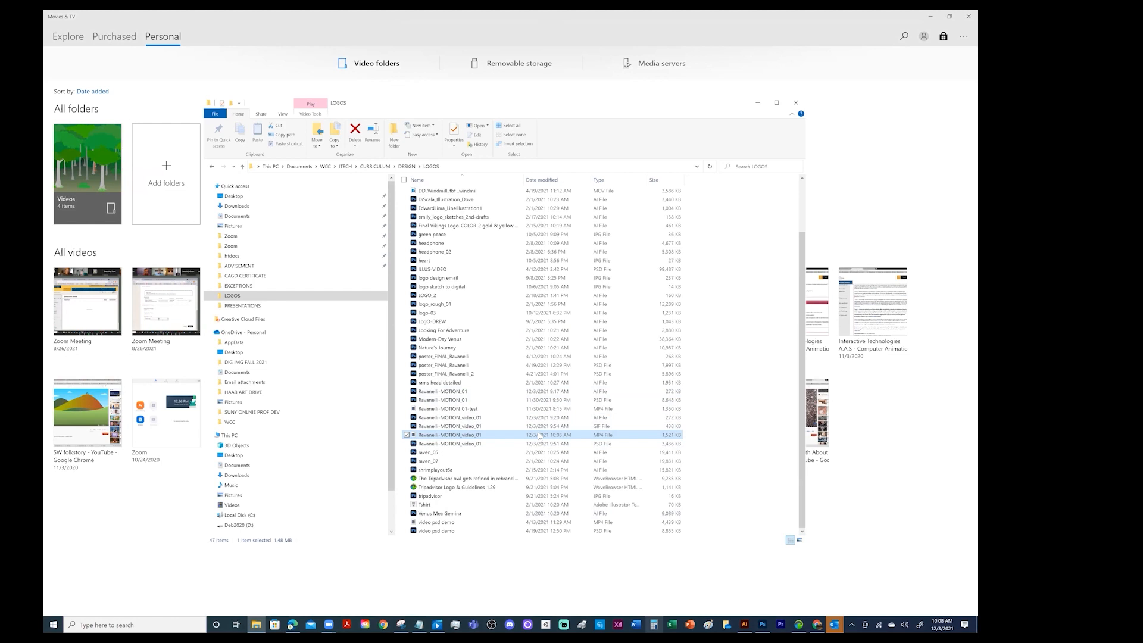
right_click(539, 435)
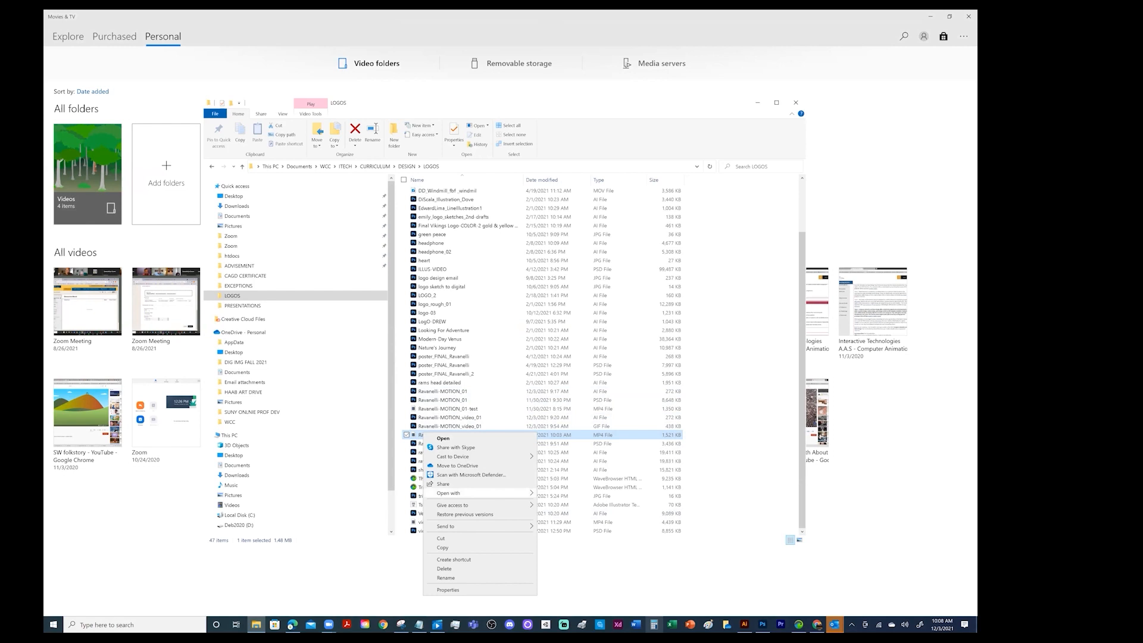
mouse_move(477, 493)
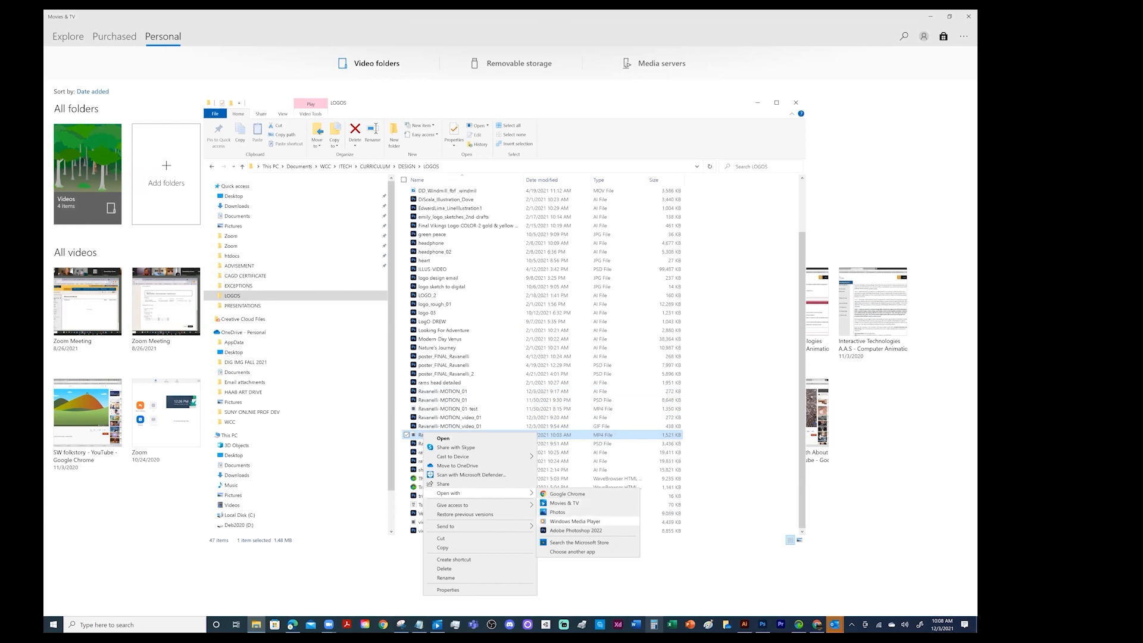
click(575, 521)
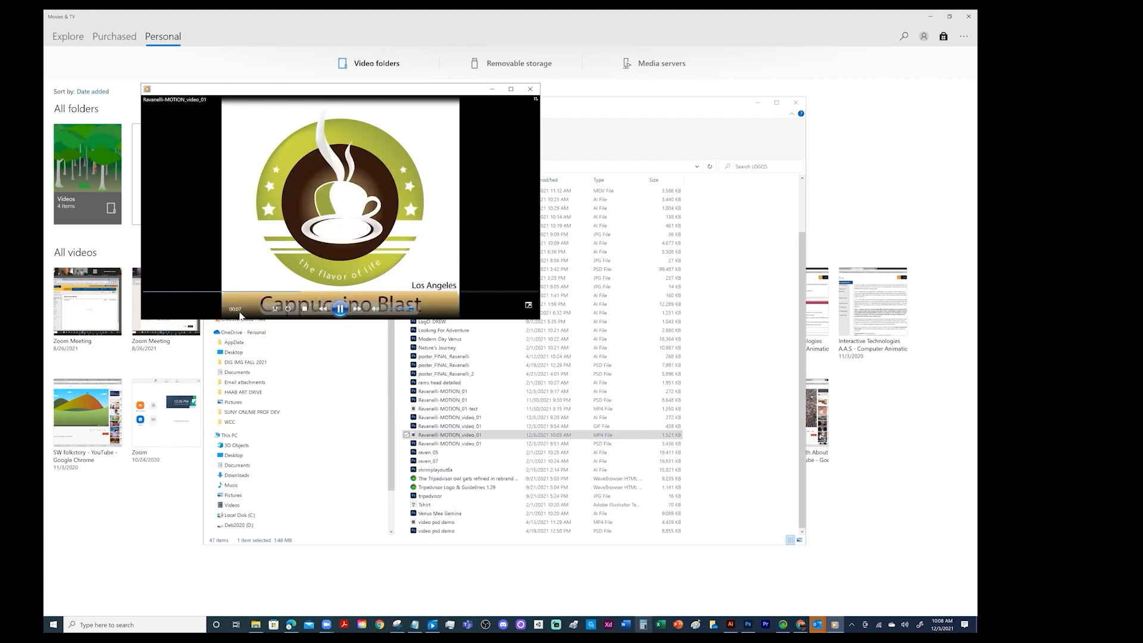
click(529, 307)
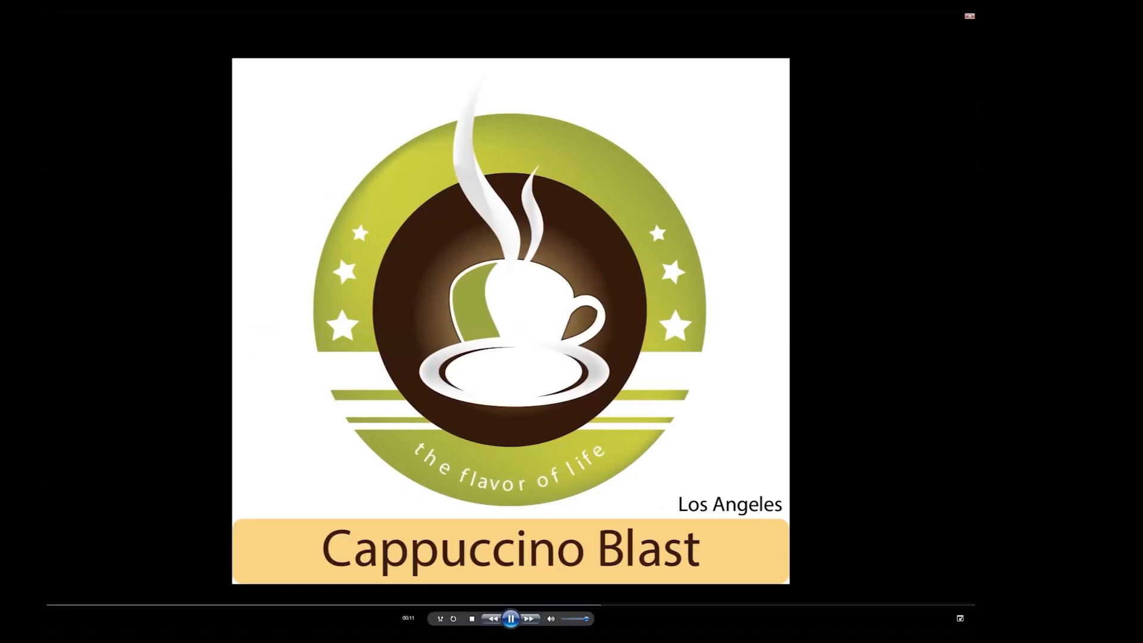
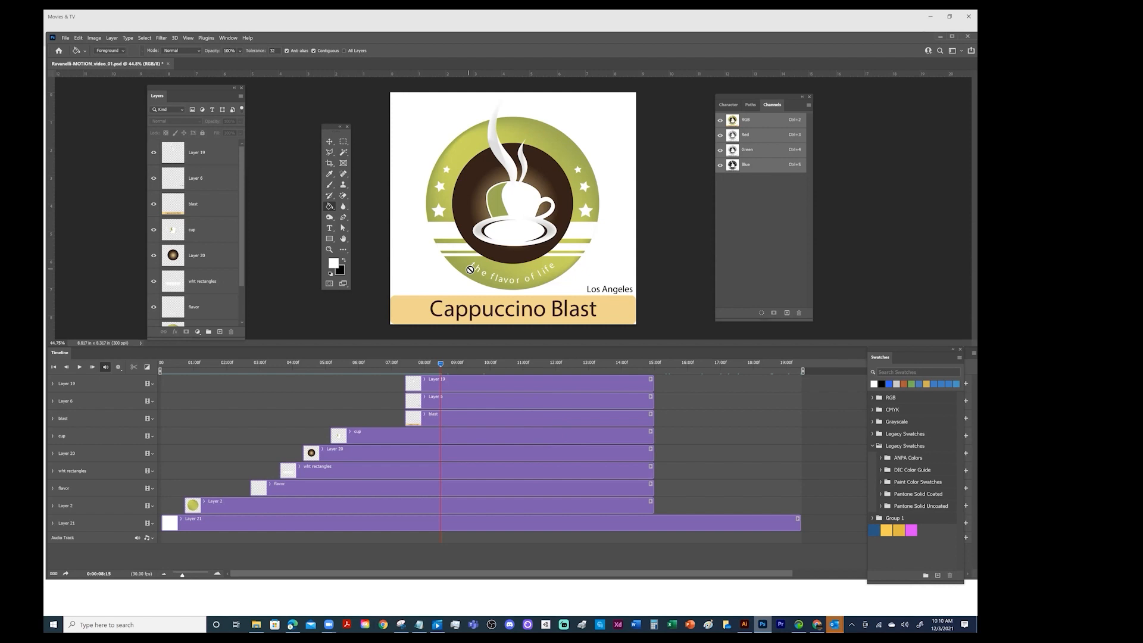
Move the cup layer directly beneath Layer 19 in the layer stack and trim its clip's start to line up with Layer 19's clip
click(53, 384)
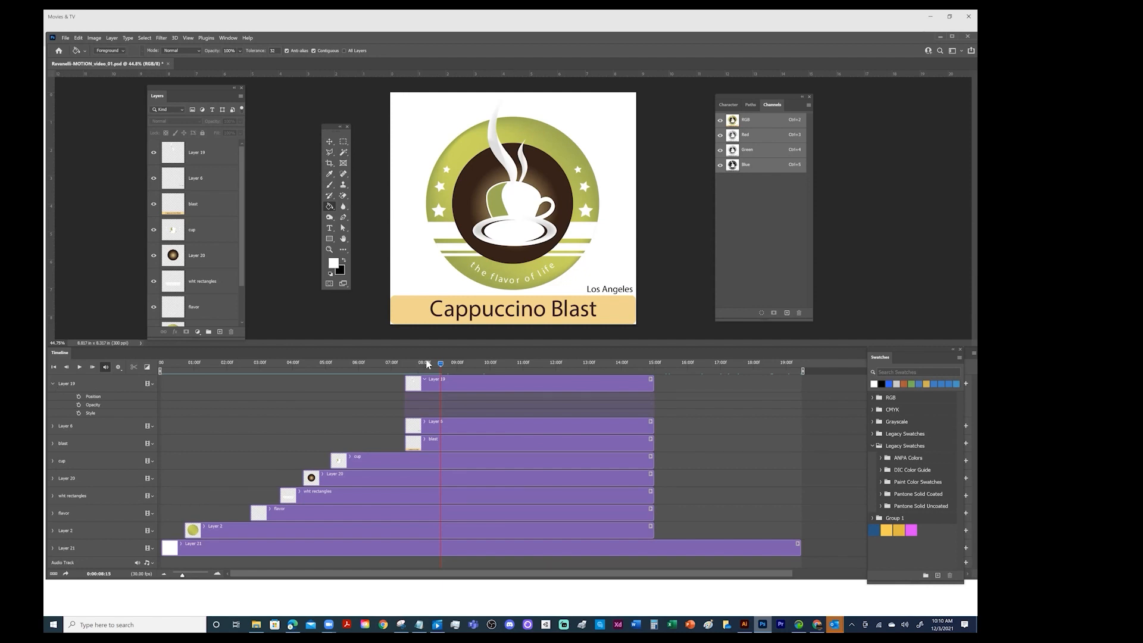
click(53, 427)
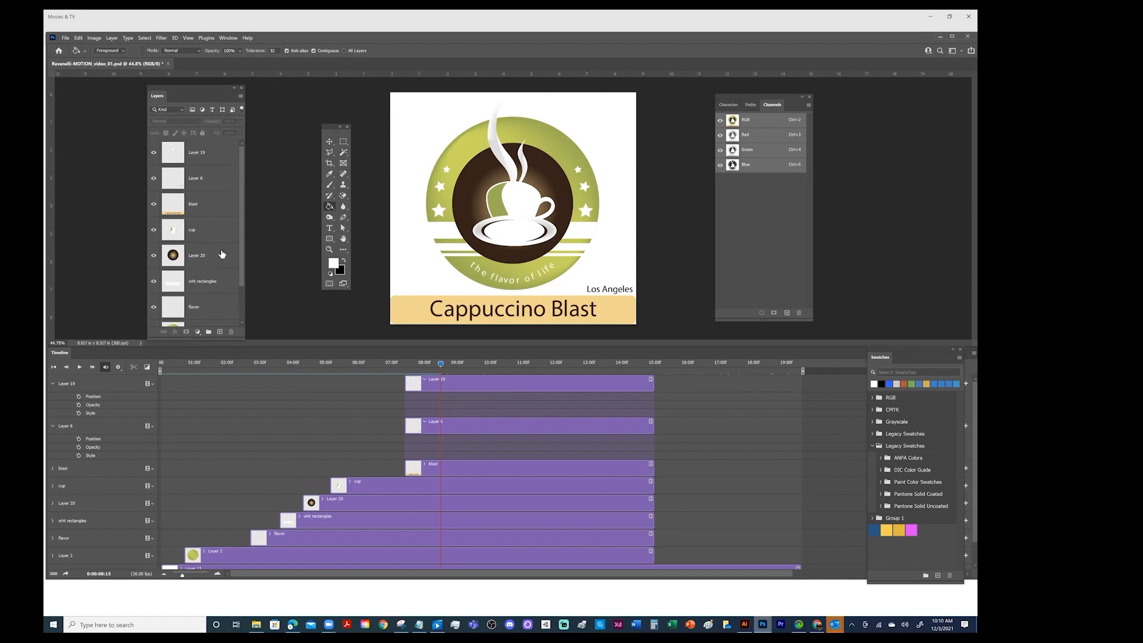
scroll(224, 301, down, 2)
scroll(223, 301, up, 2)
click(154, 156)
click(154, 155)
click(154, 181)
click(155, 181)
mouse_move(206, 183)
mouse_down()
mouse_move(211, 250)
mouse_move(216, 173)
mouse_up()
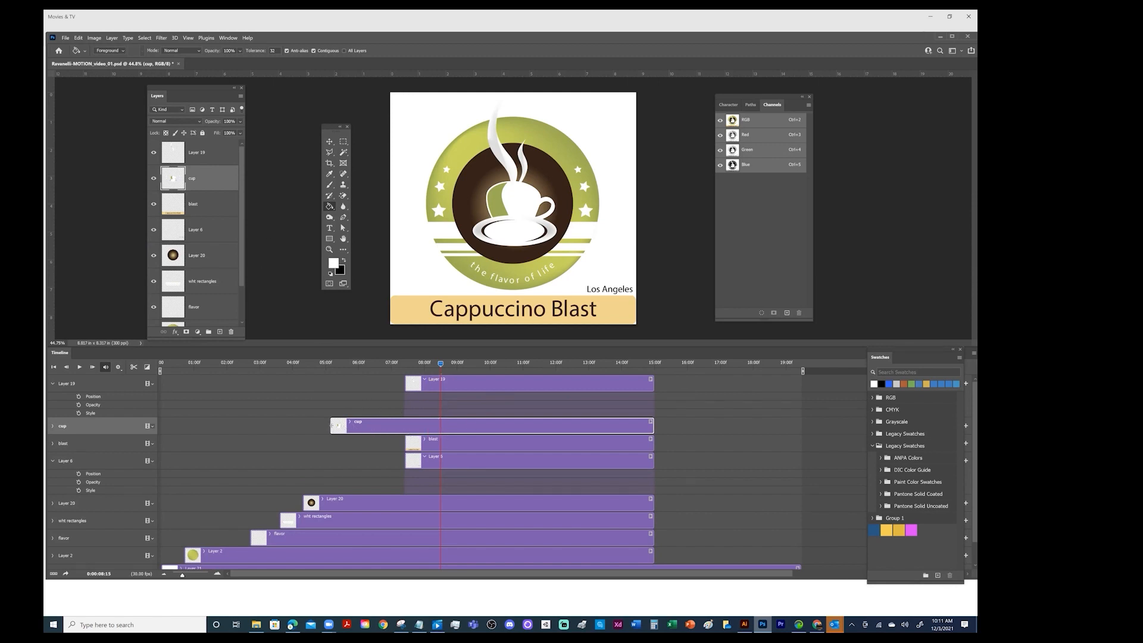
drag(332, 425, 407, 425)
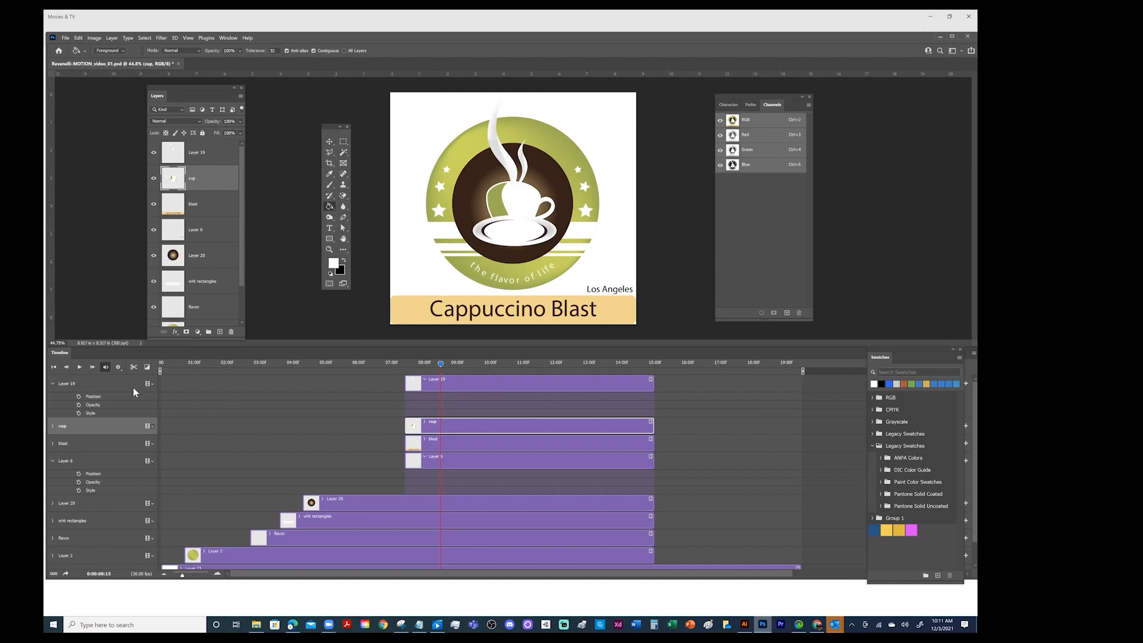
Enable Position keyframing for Layer 19 and the cup layer at 0:00:07:13, where their clips begin
drag(437, 363, 406, 370)
click(53, 462)
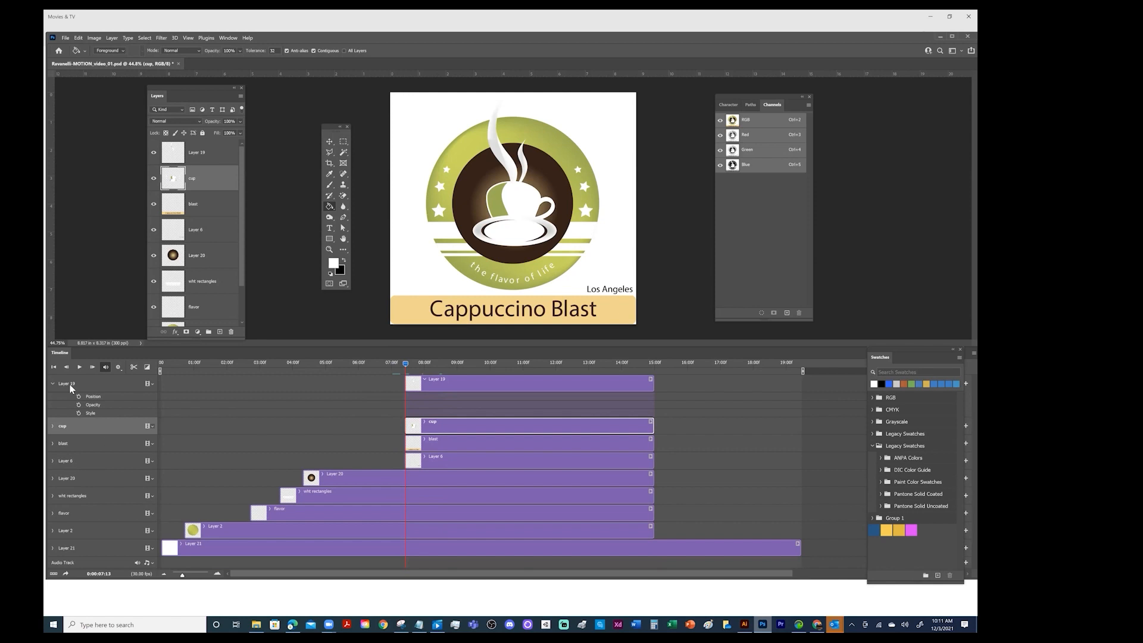
click(52, 425)
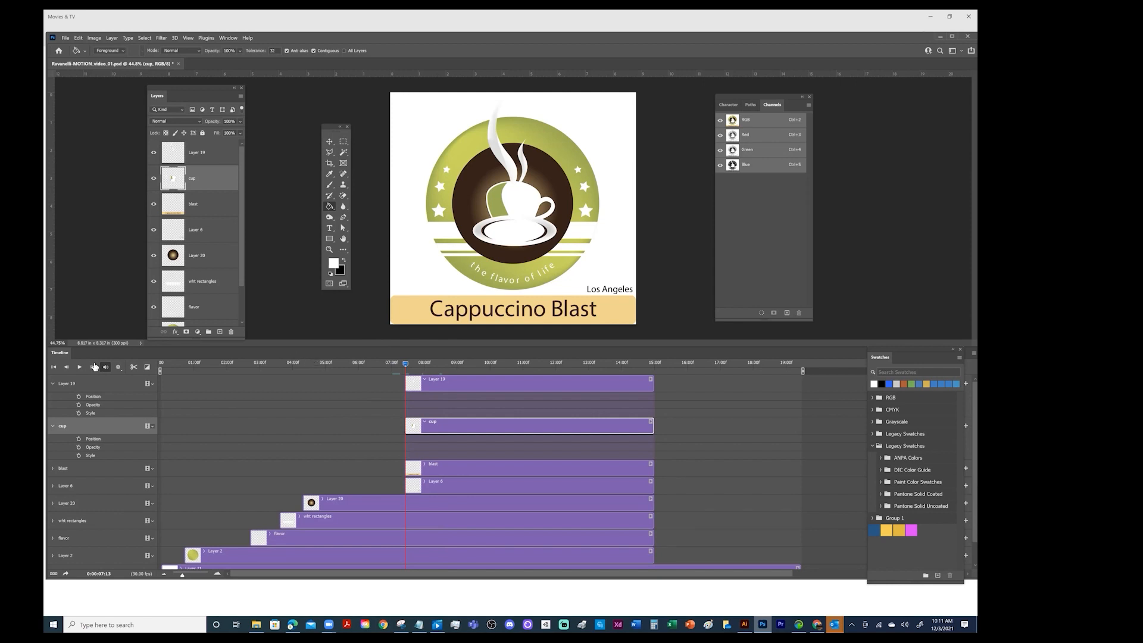
click(78, 396)
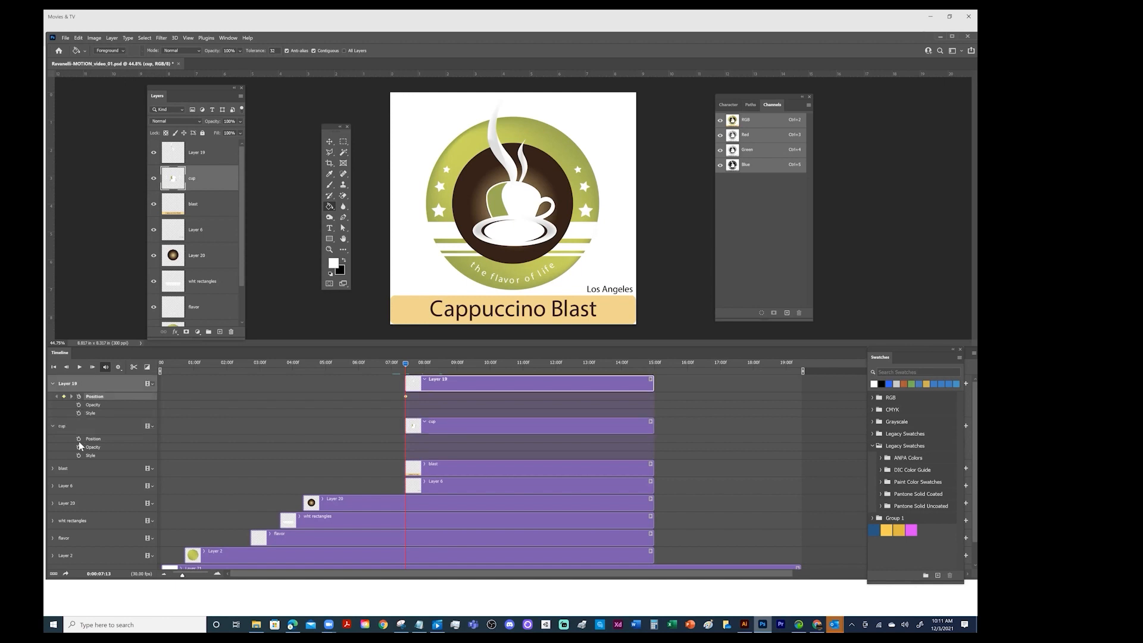
click(79, 439)
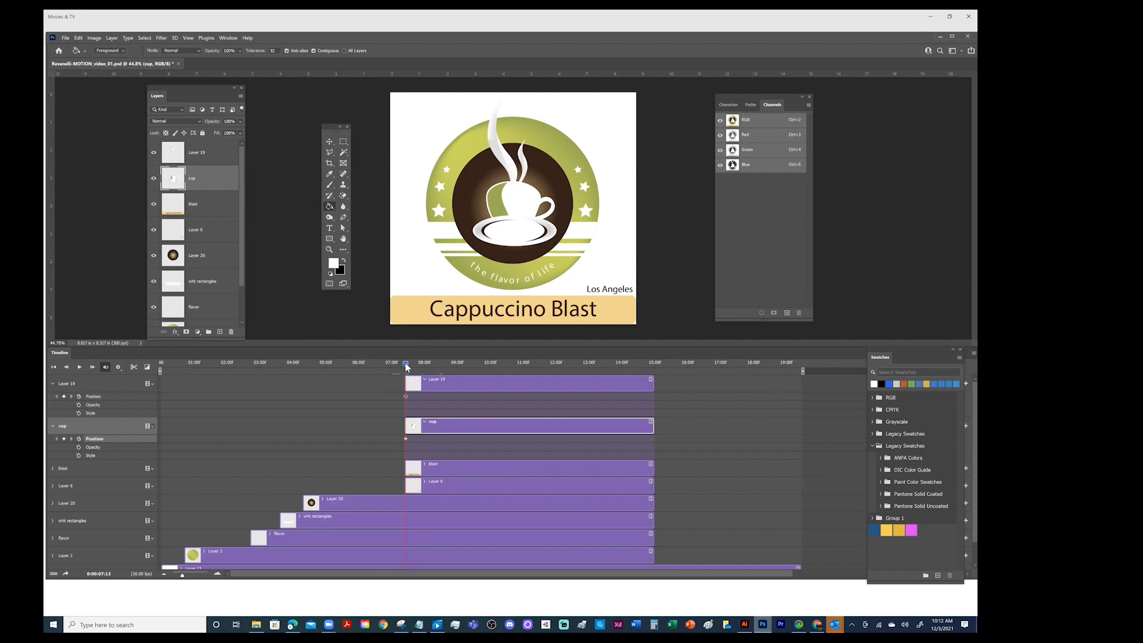
Add a second Position keyframe to both Layer 19 and the cup layer at 0:00:10:12
drag(407, 364, 484, 369)
mouse_move(512, 366)
mouse_down()
mouse_move(481, 374)
mouse_move(505, 374)
mouse_up()
click(64, 396)
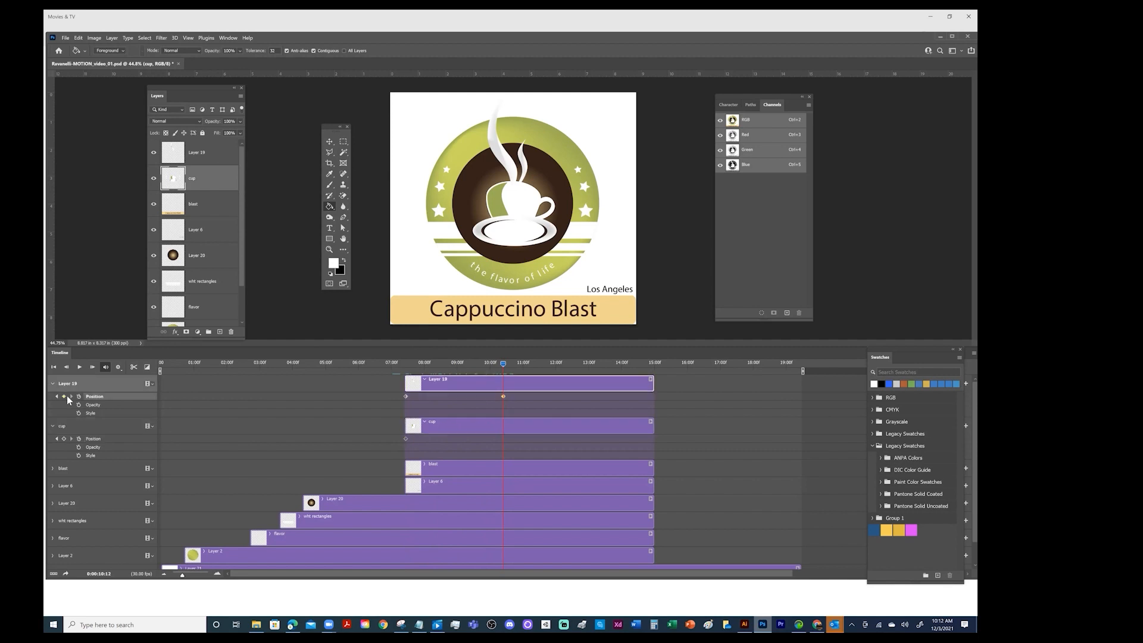
click(64, 439)
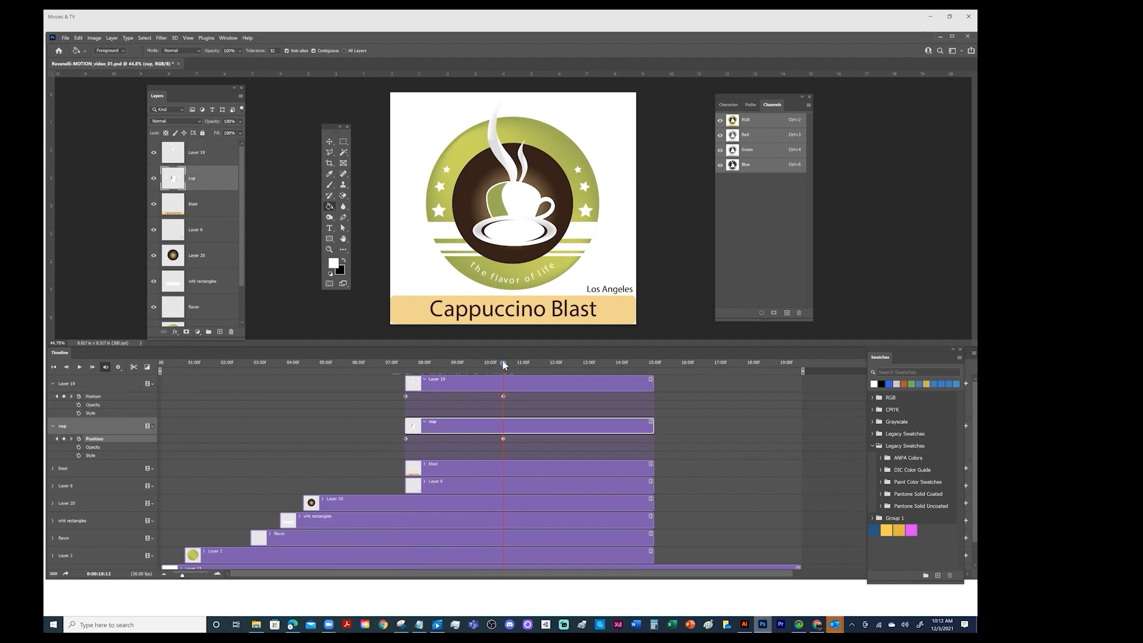
Jump back and forth between Layer 19's two Position keyframes to check the time span they cover
click(388, 368)
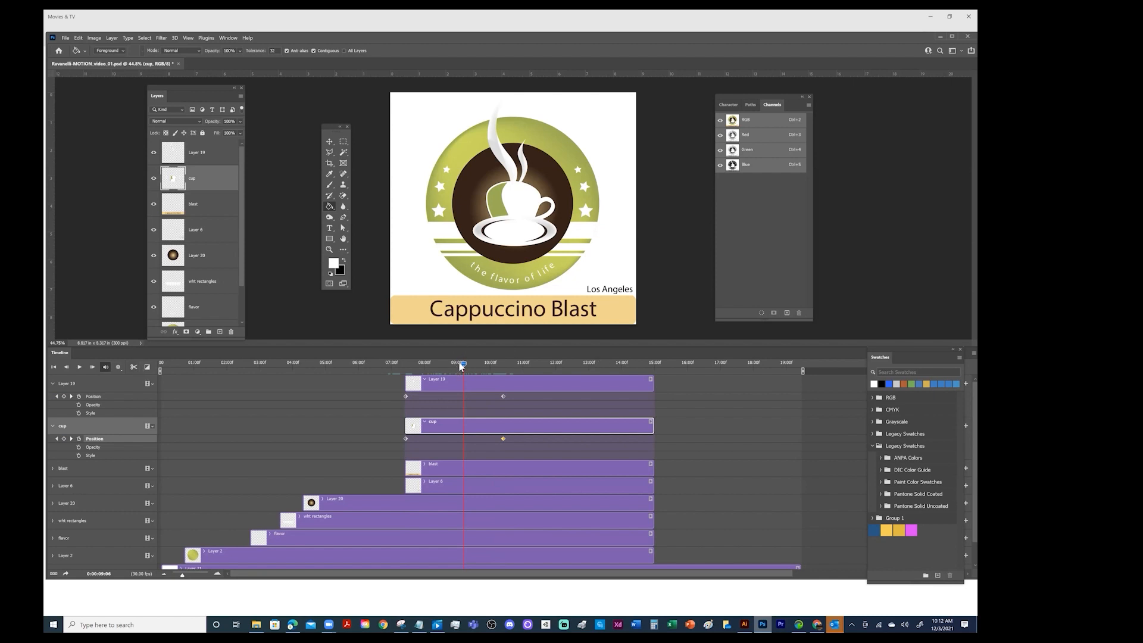
drag(462, 364, 504, 366)
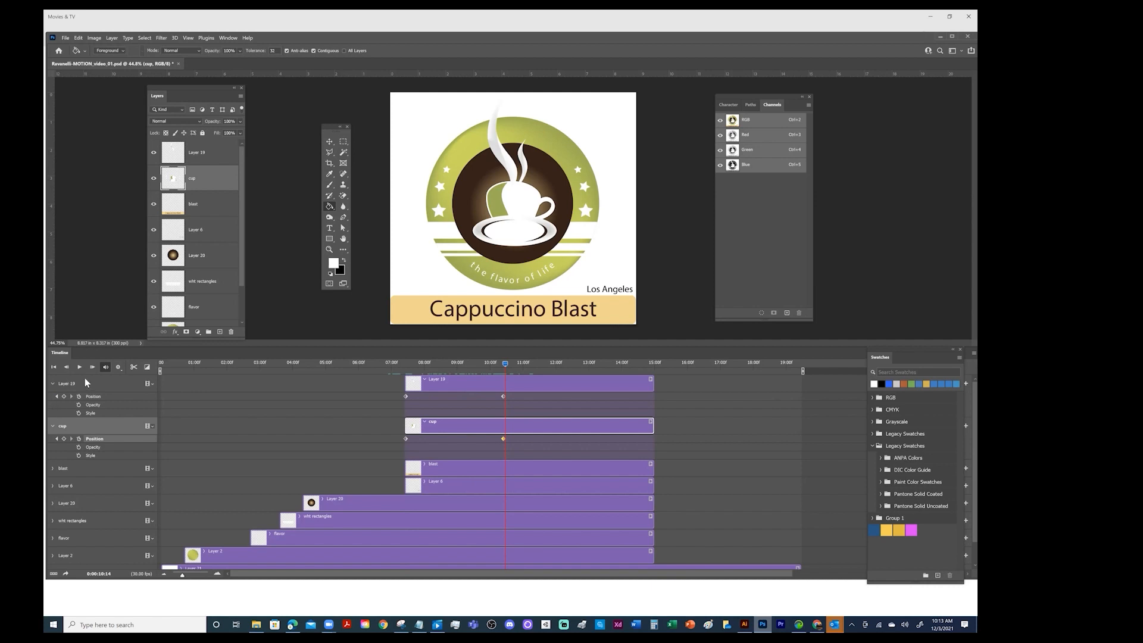
click(57, 396)
click(57, 396)
click(71, 397)
click(57, 396)
click(71, 396)
click(56, 397)
click(71, 397)
click(56, 396)
click(71, 396)
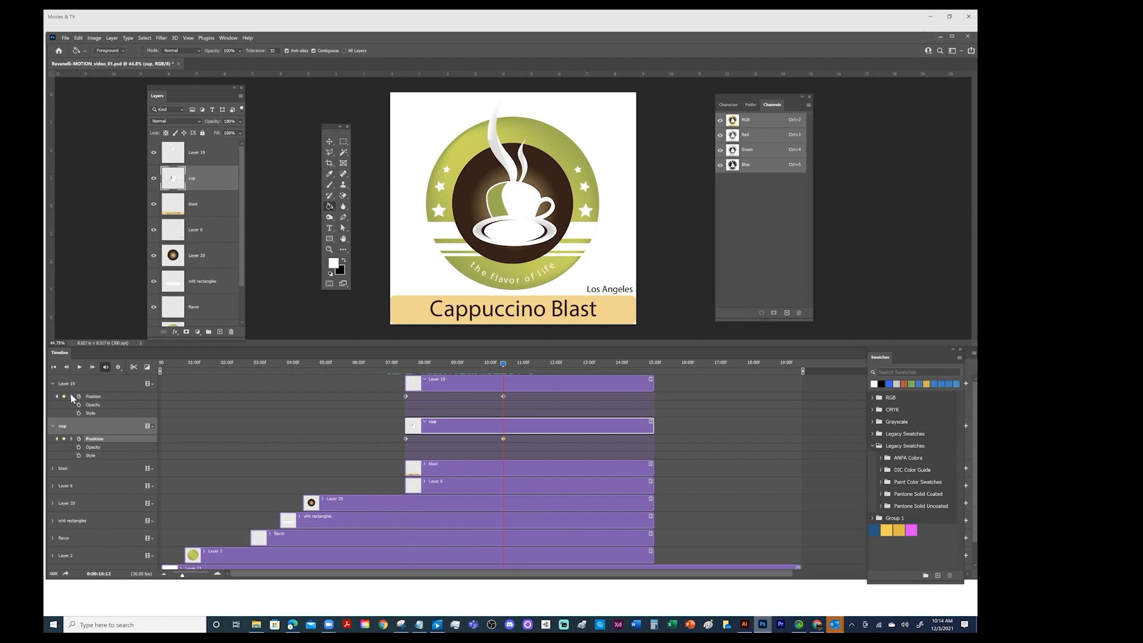
At 0:00:14:00, move the Layer 19 steam straight up until it is almost off the canvas, creating its exit Position keyframe
drag(504, 363, 583, 363)
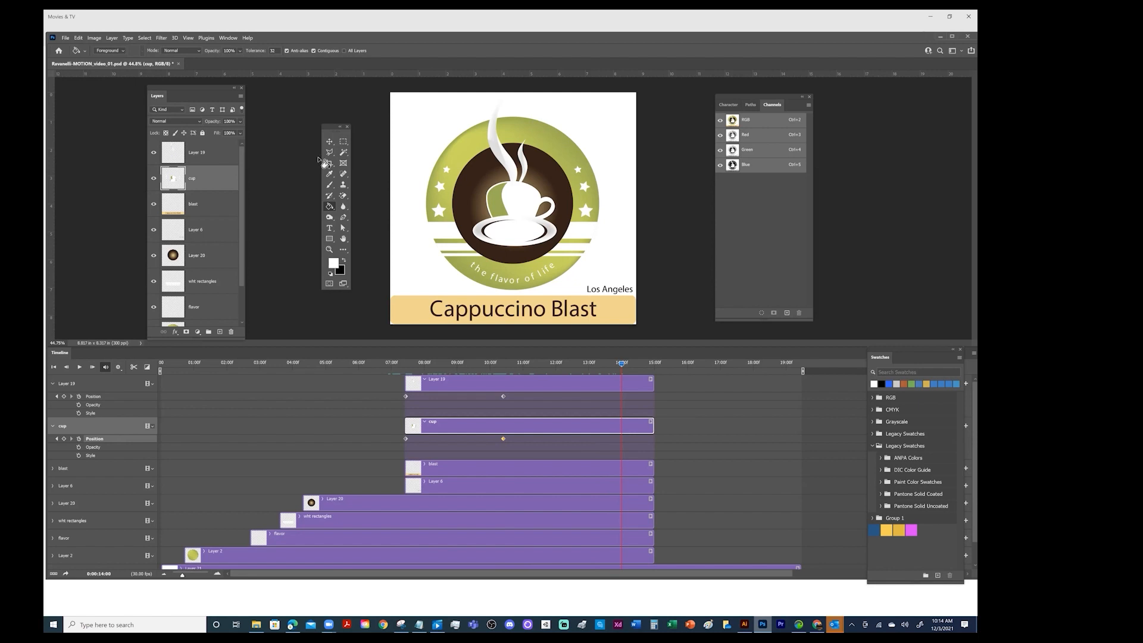
click(329, 142)
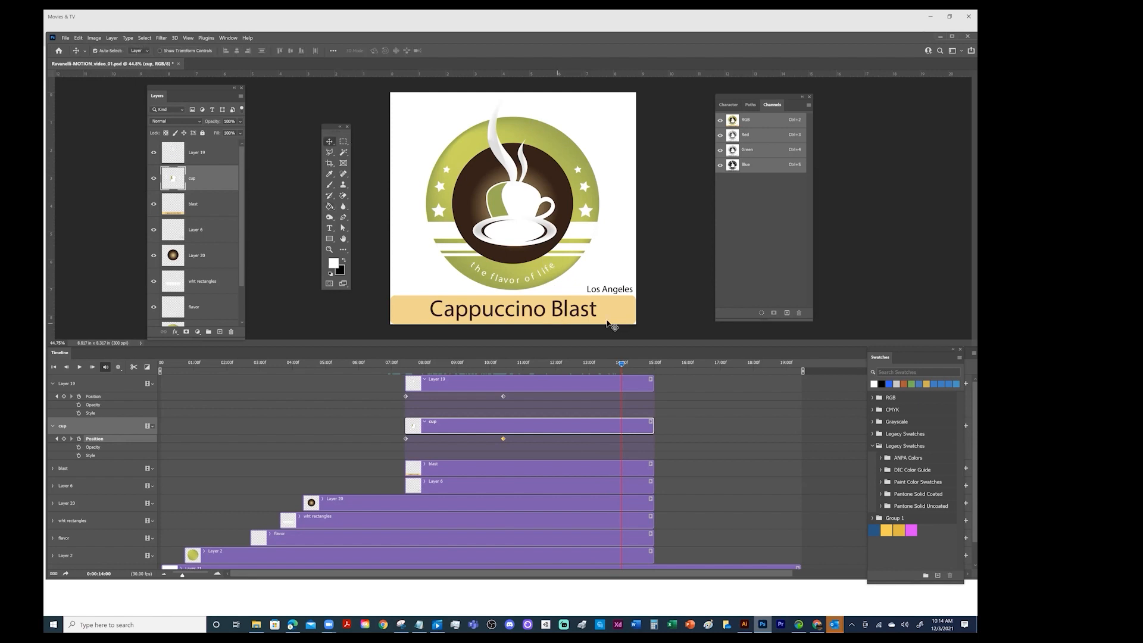
click(493, 132)
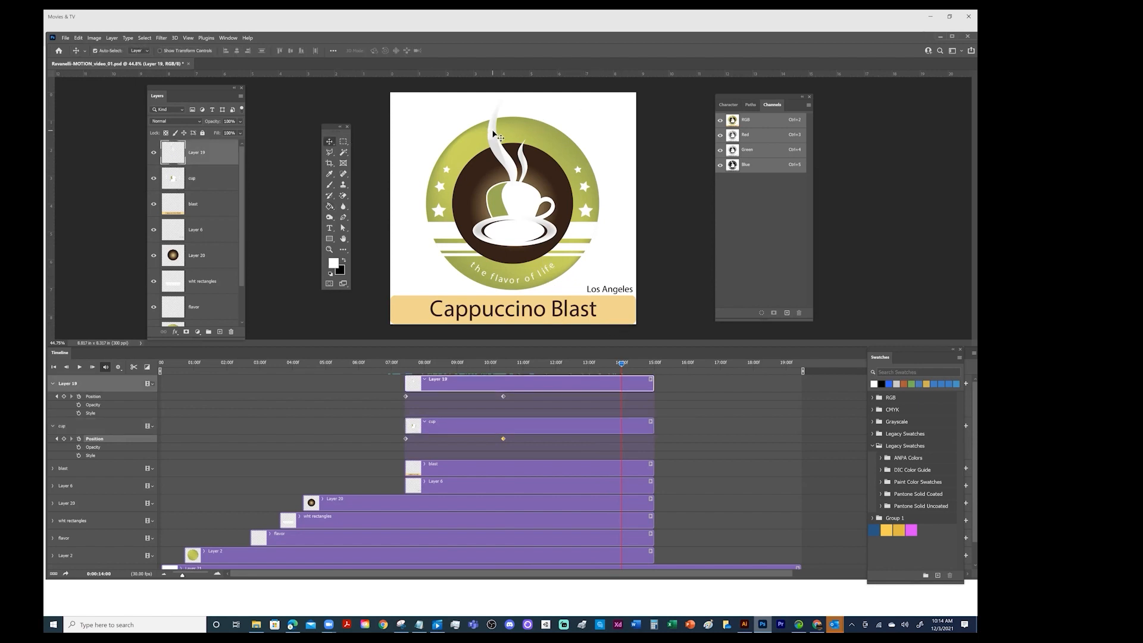
drag(493, 132, 513, 133)
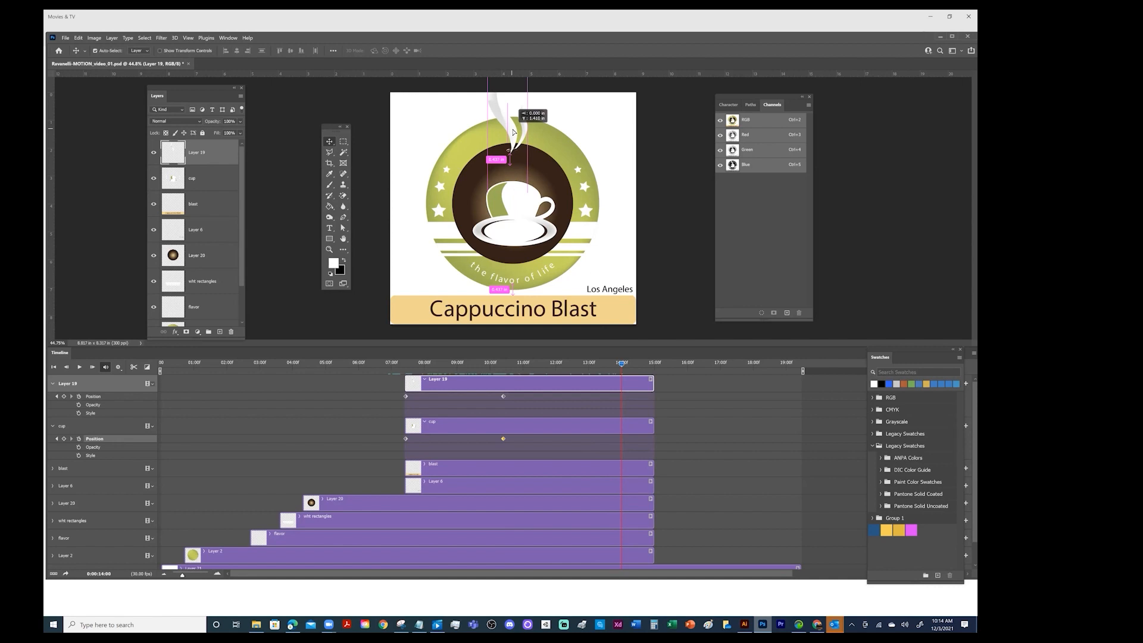
drag(513, 132, 512, 95)
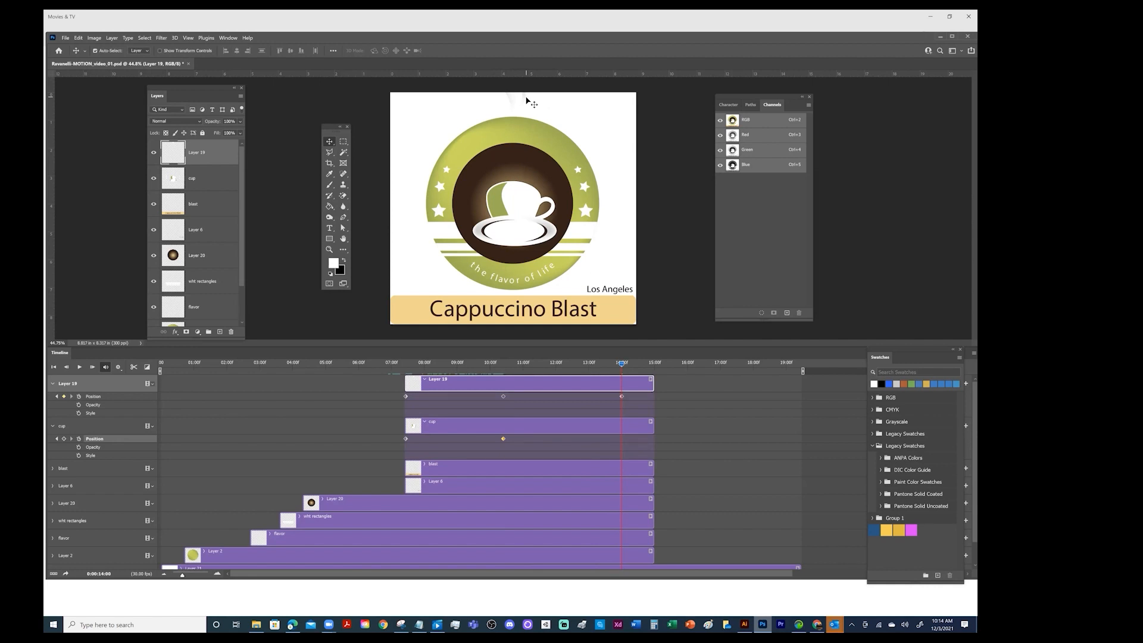
key(ctrl)
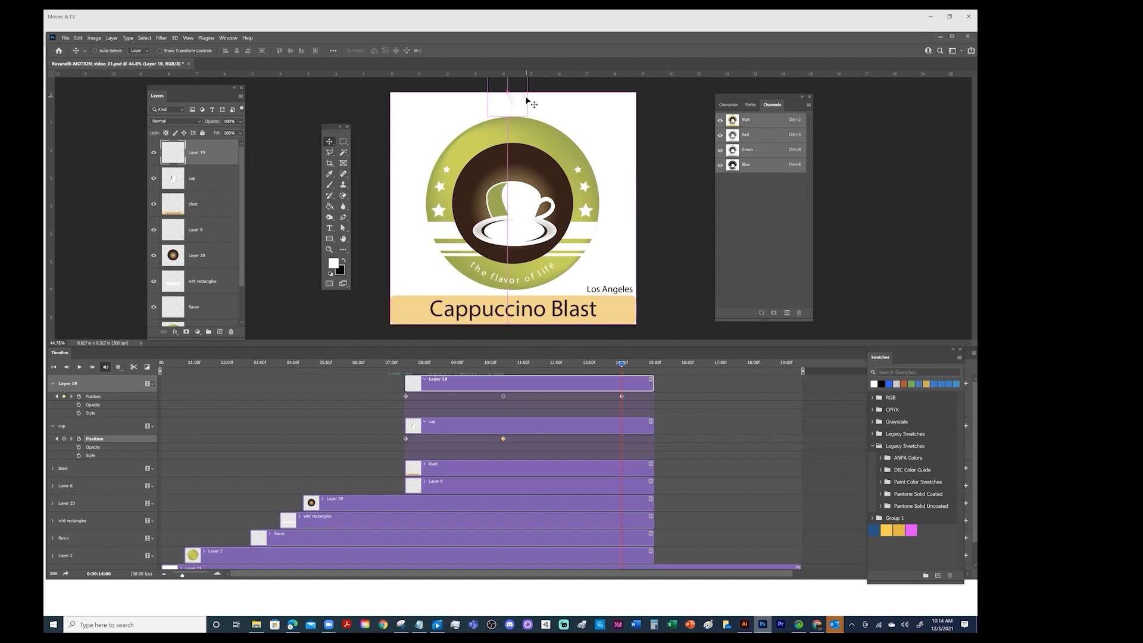
key(ctrl+t)
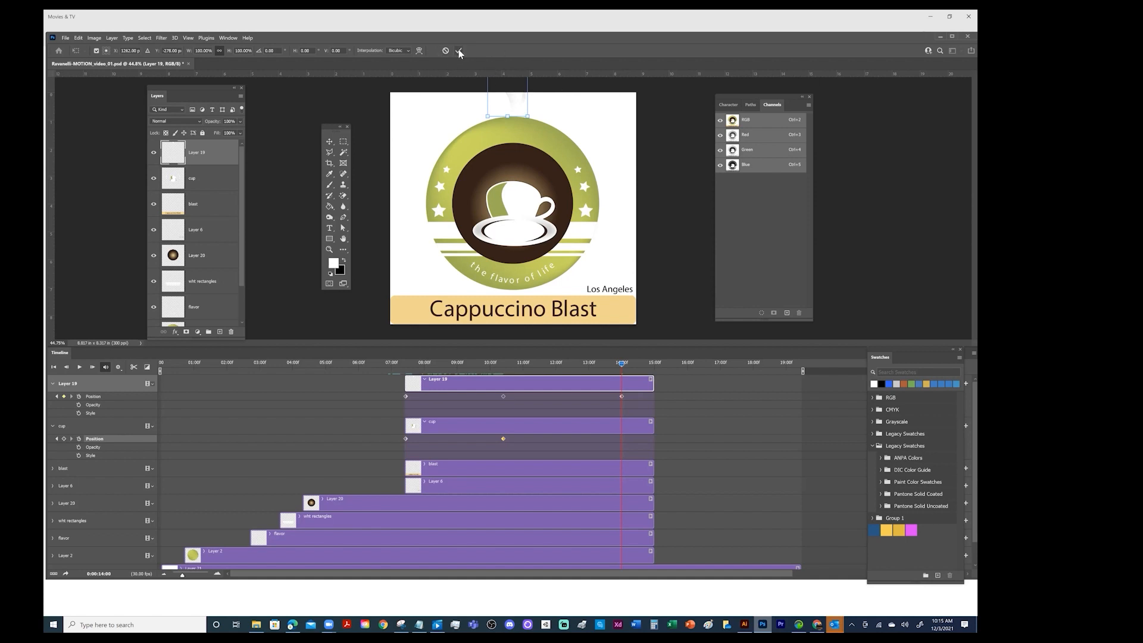
key(Return)
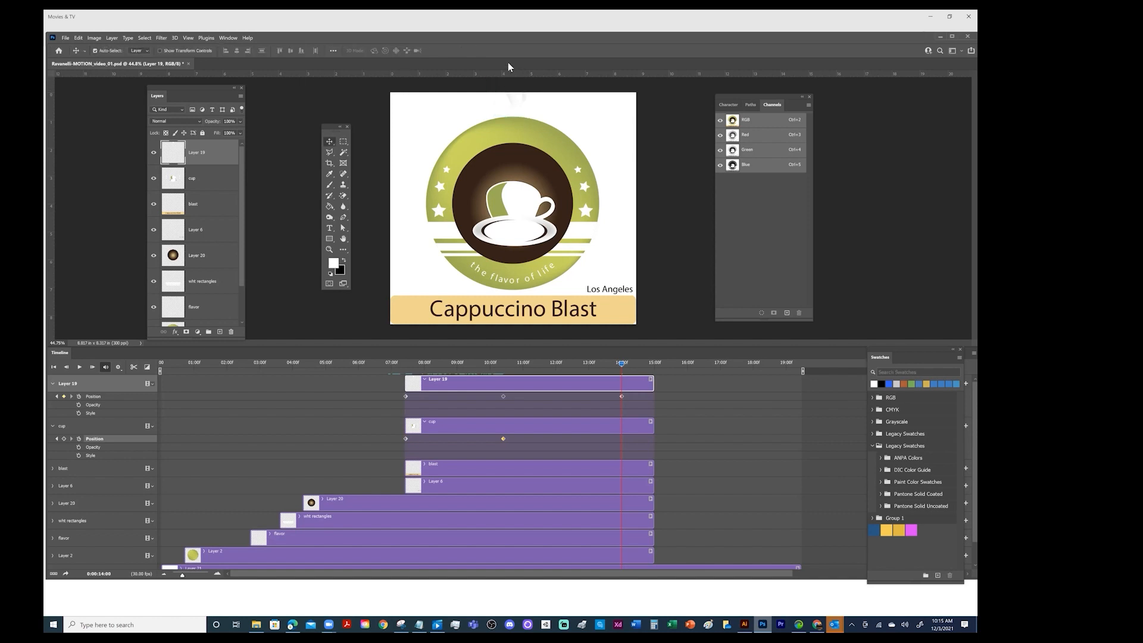
Go to Layer 19's last Position keyframe at 0:00:14:00 and move the cup up past the canvas's upper edge
drag(621, 363, 410, 375)
click(57, 397)
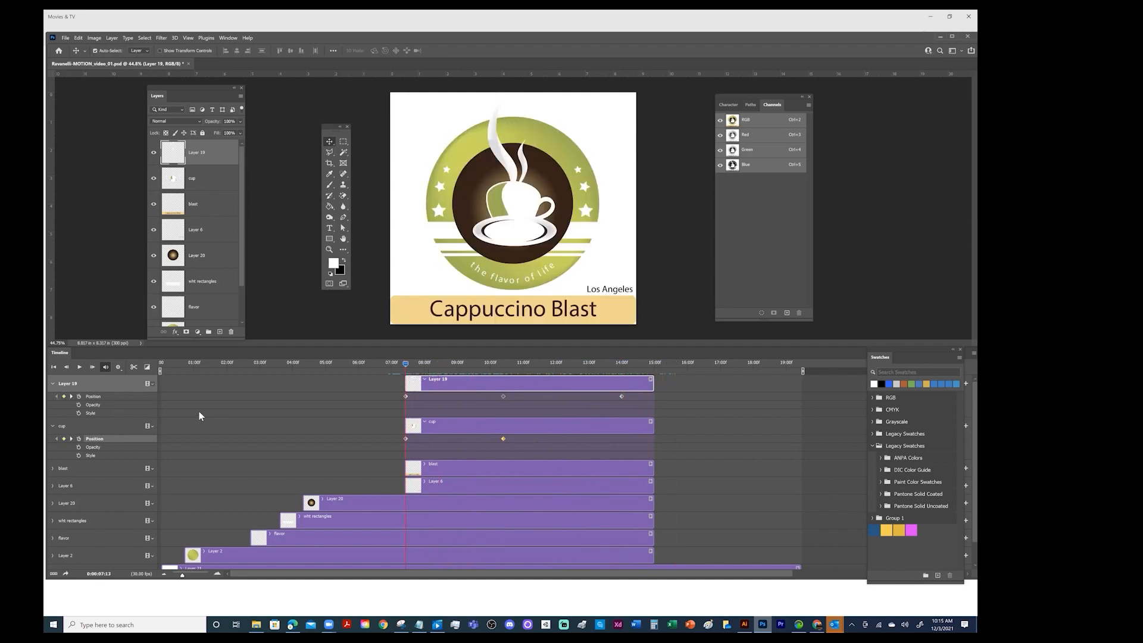
click(71, 439)
drag(502, 364, 591, 365)
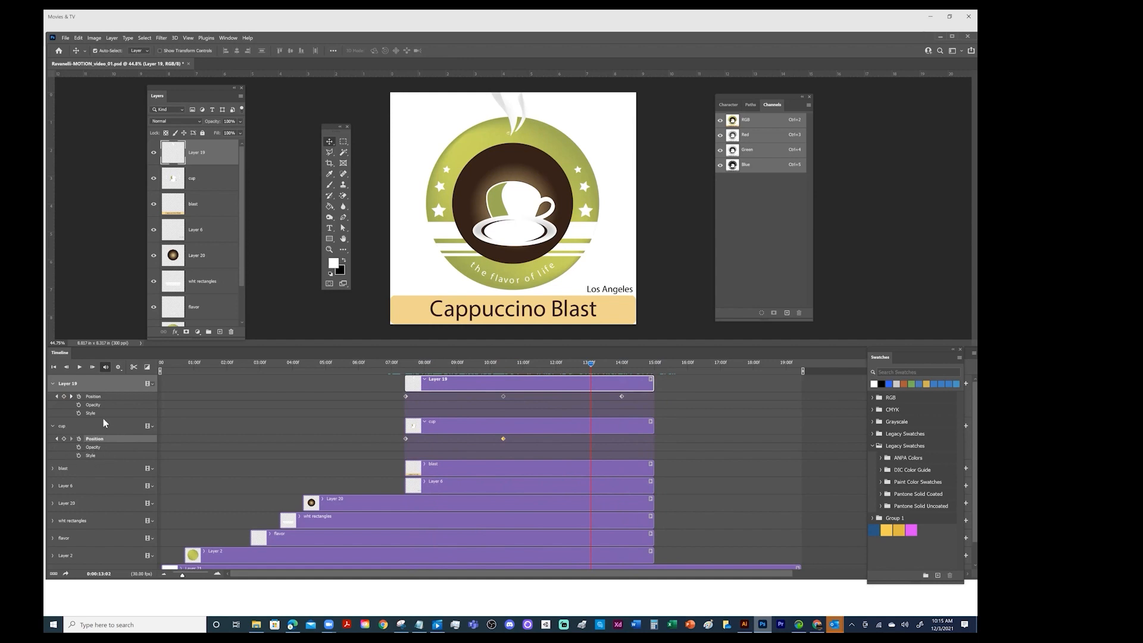
click(71, 396)
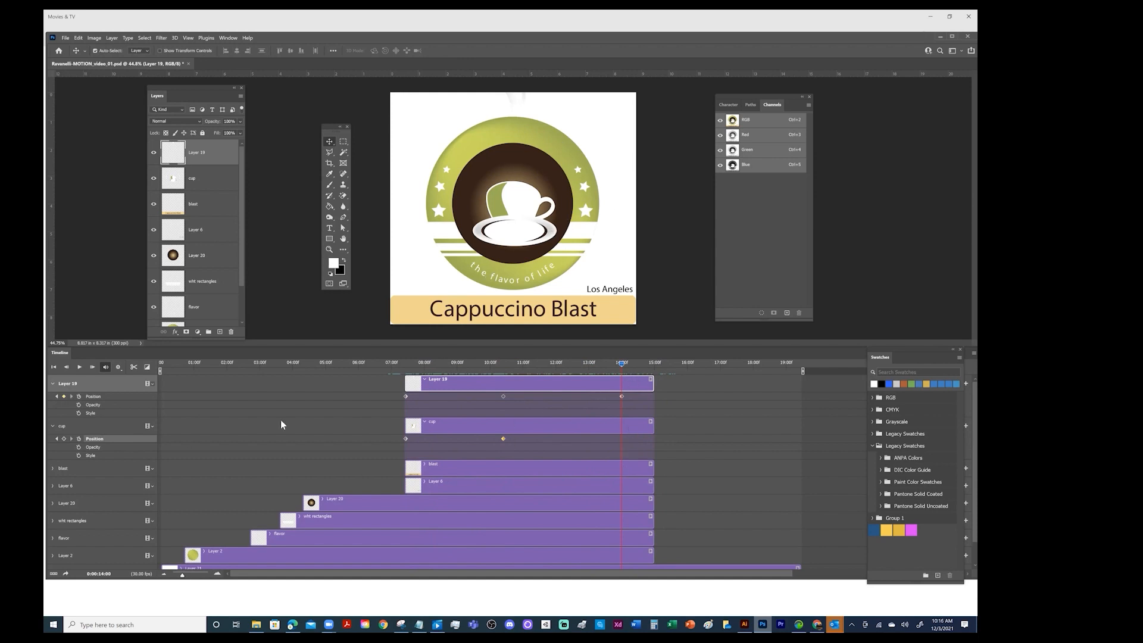
click(573, 426)
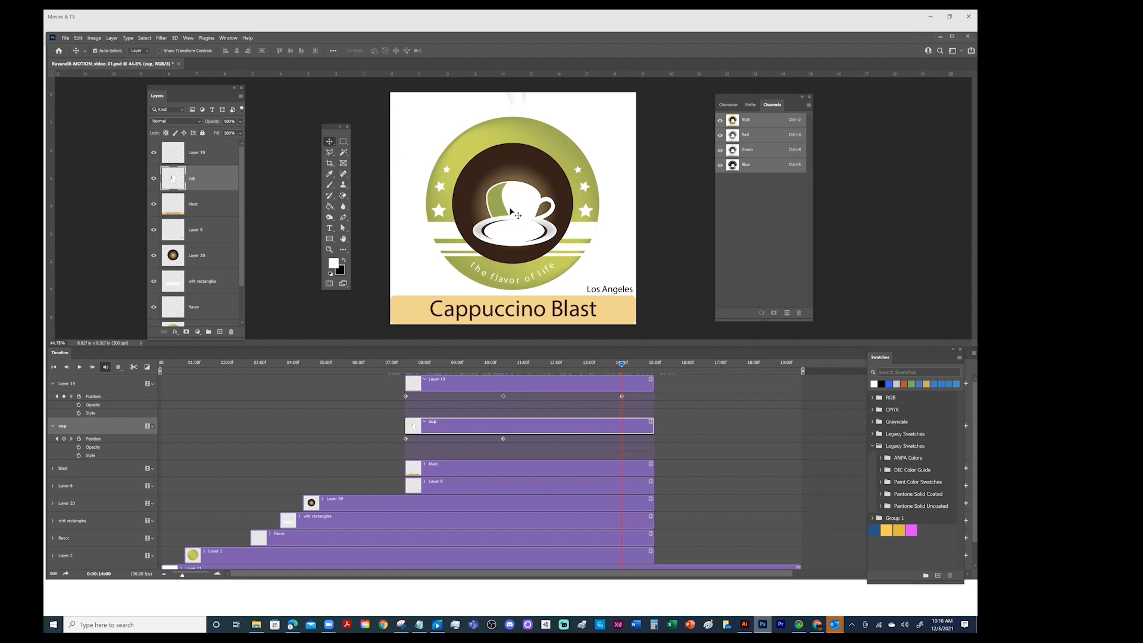
drag(518, 213, 529, 62)
drag(518, 208, 542, 110)
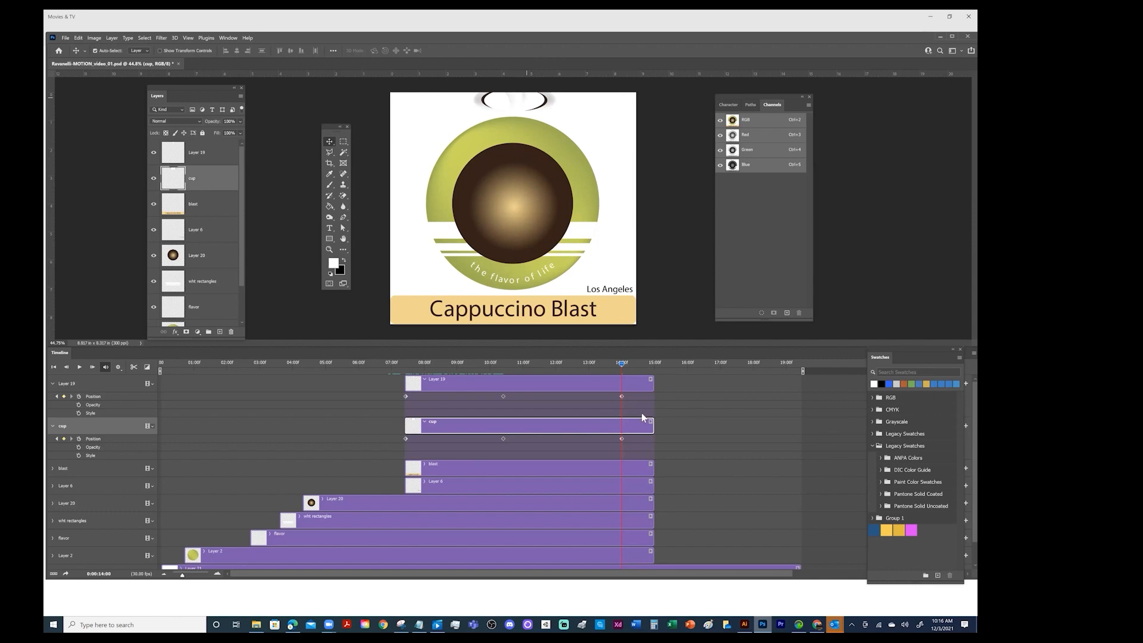
Zoom the canvas out one level and review how the steam and cup leave the logo between their Position keyframes
drag(622, 365, 500, 394)
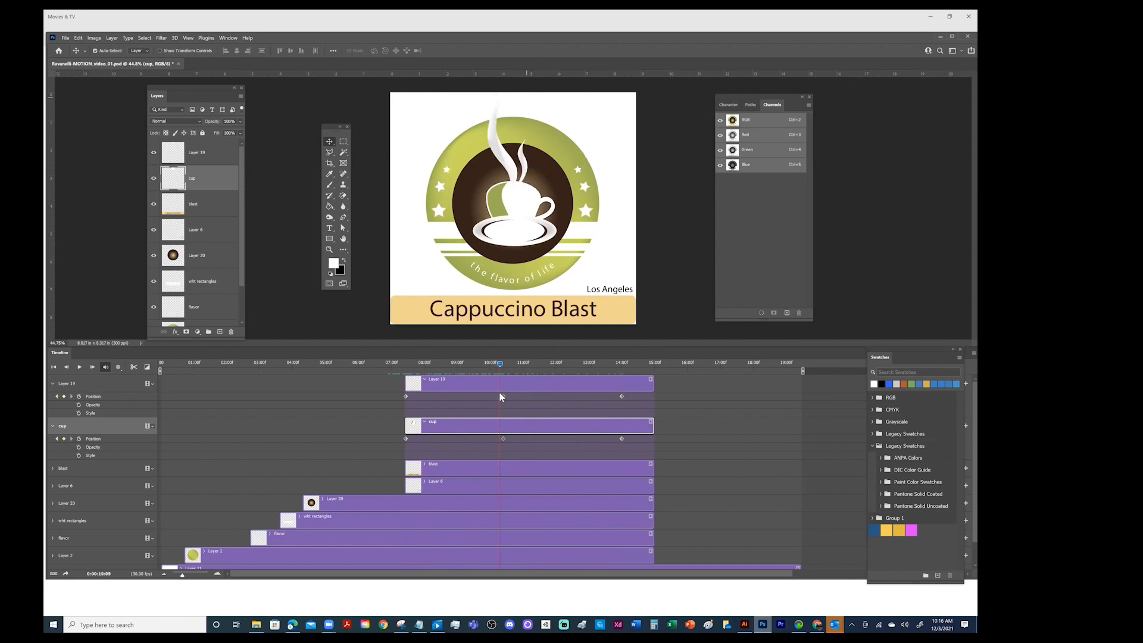
click(188, 38)
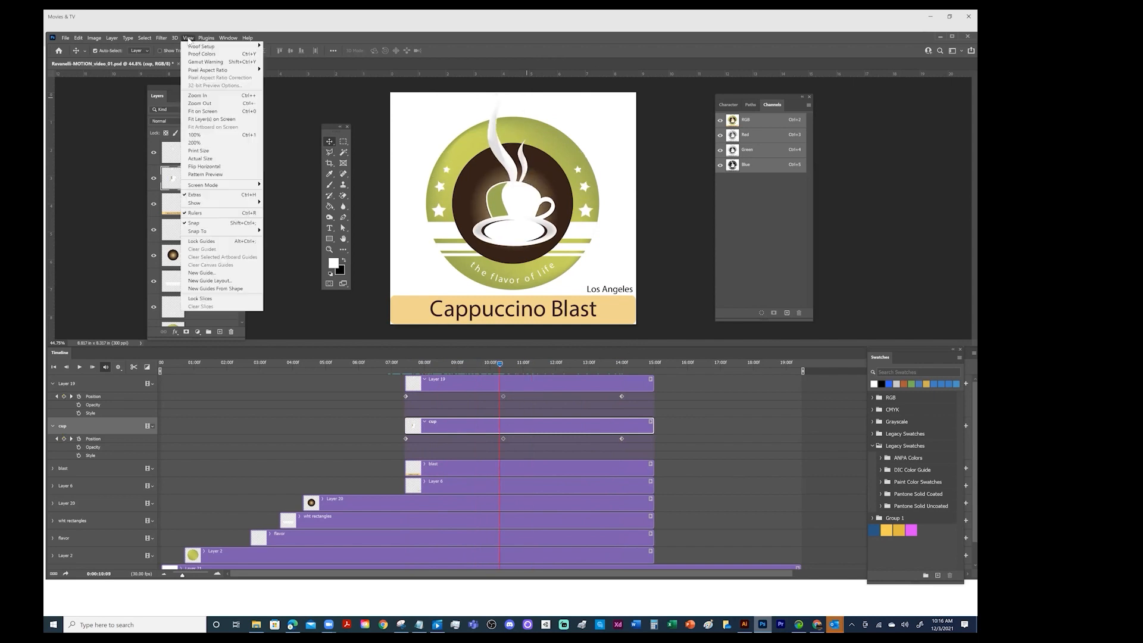
click(201, 104)
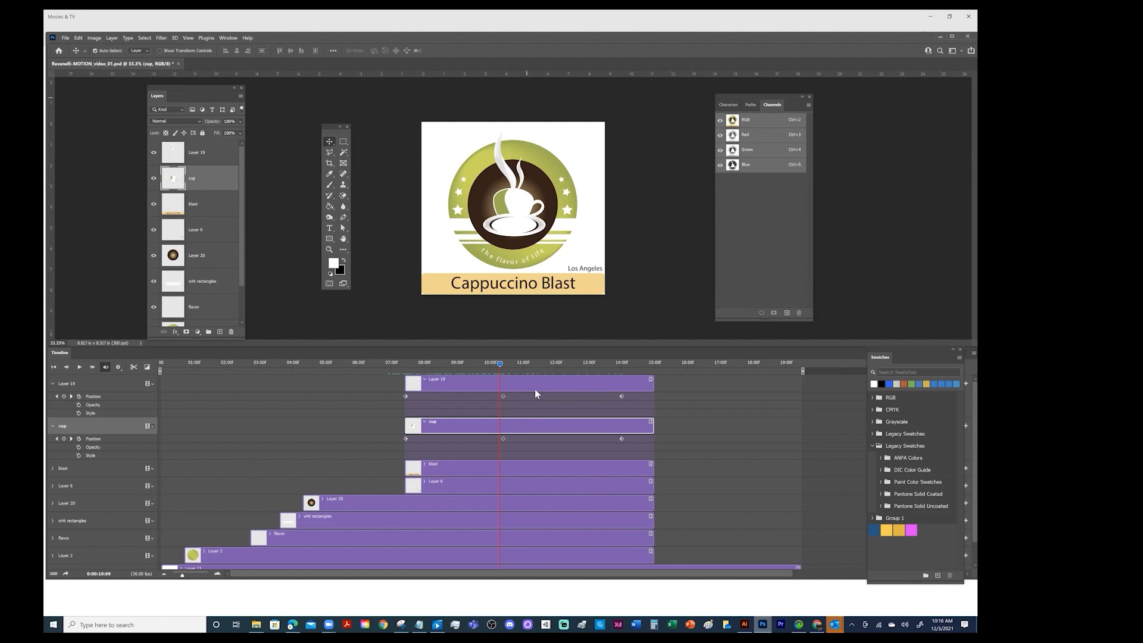
drag(497, 365, 573, 377)
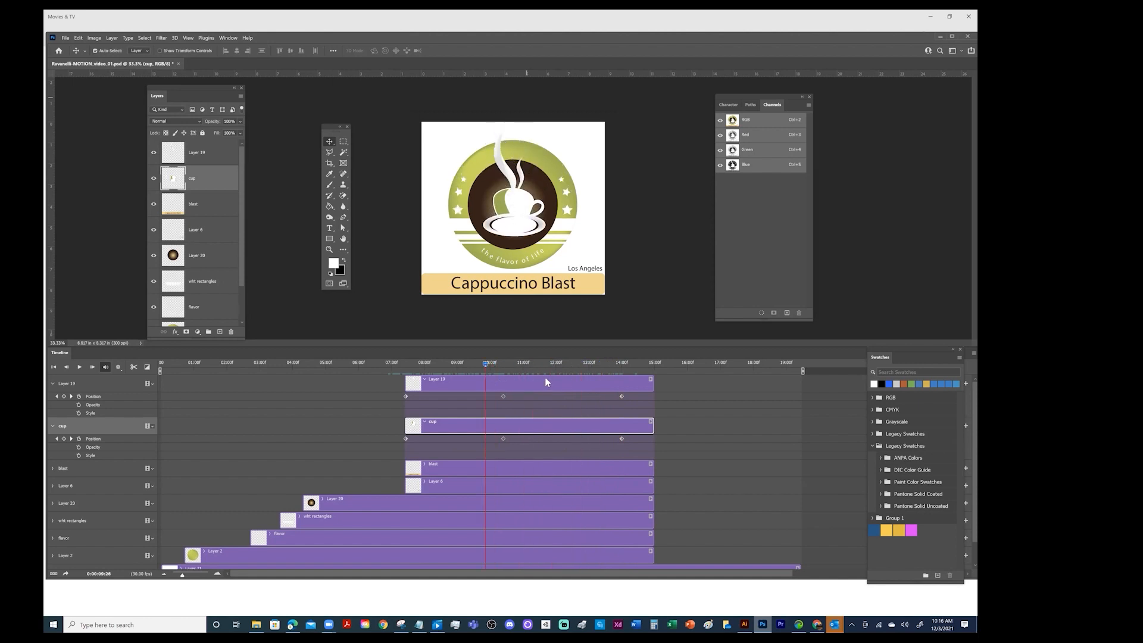
mouse_move(615, 382)
mouse_down()
mouse_move(566, 380)
mouse_move(623, 384)
mouse_up()
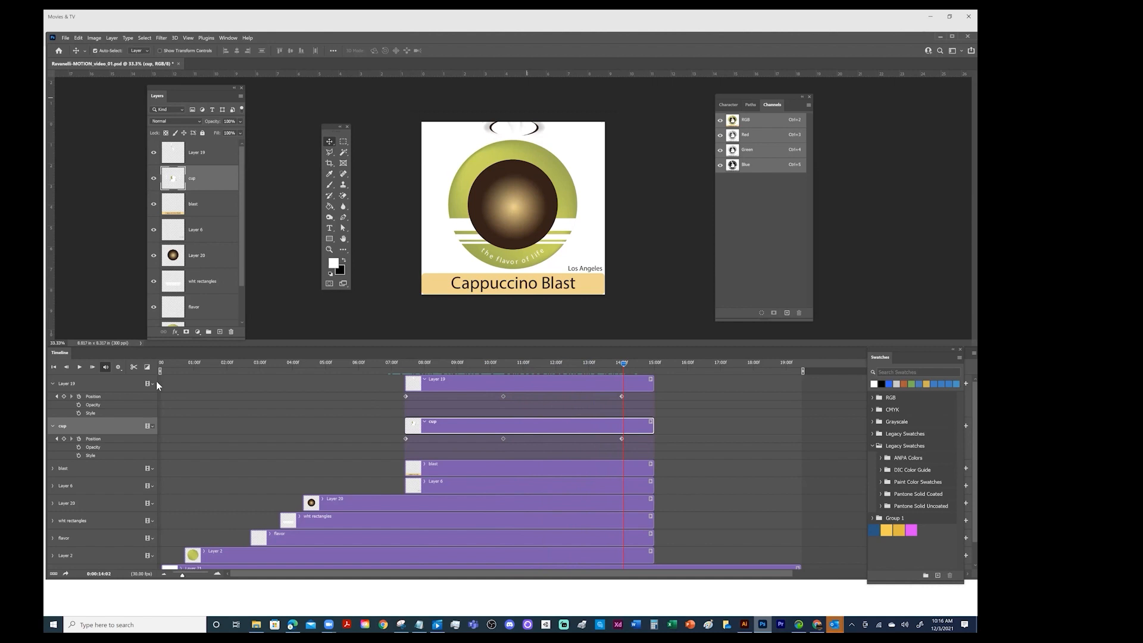
click(58, 439)
click(58, 439)
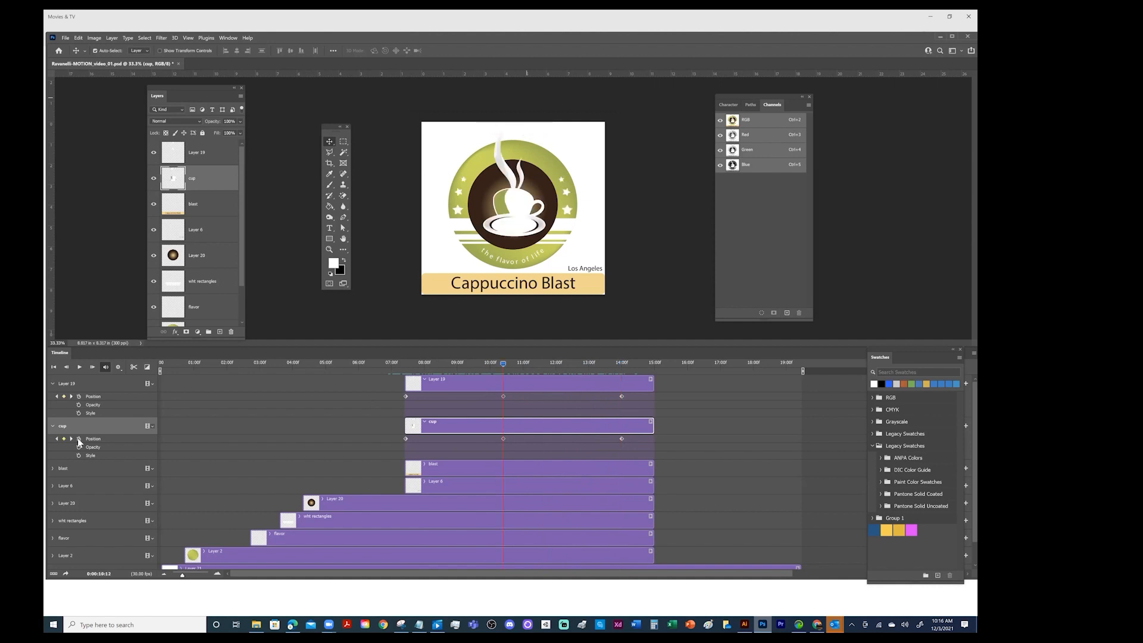
click(70, 439)
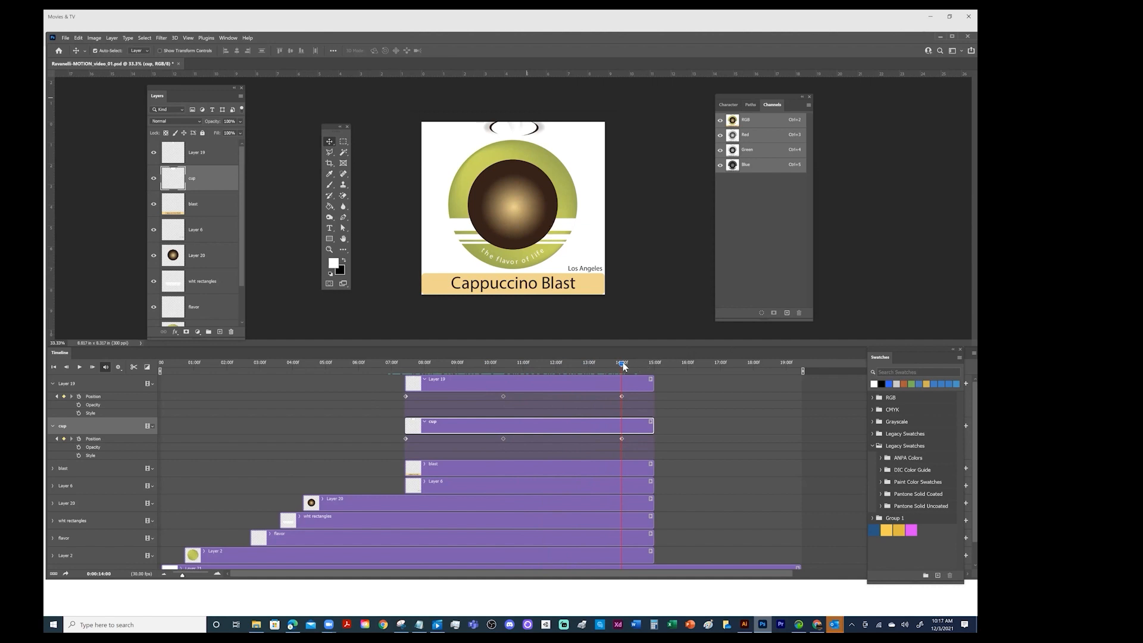
At 0:00:12:00, move the cup down toward the logo's centre to add an intermediate Position keyframe, and save the document
drag(621, 364, 556, 369)
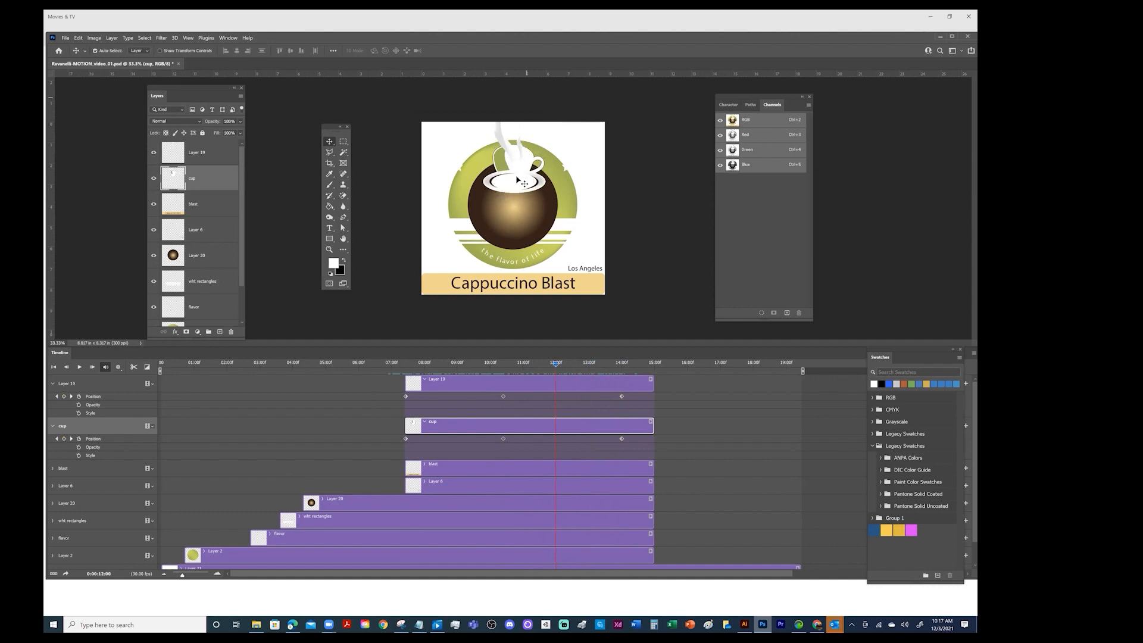
drag(517, 179, 515, 202)
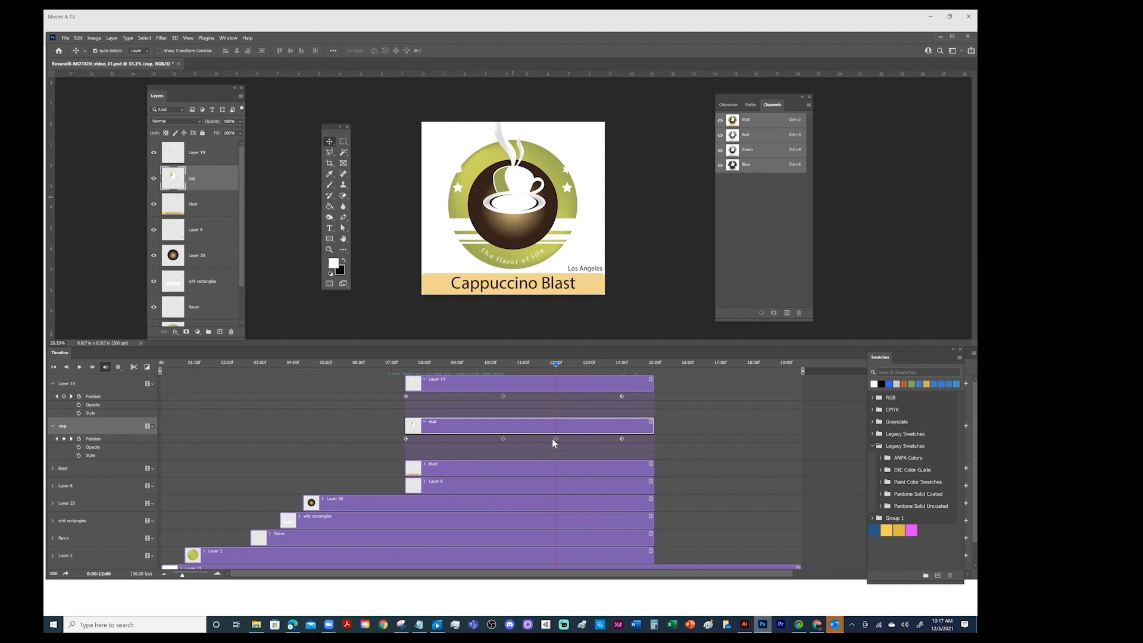
key(ctrl+s)
Try moving the cup up at 0:00:11:00 to add another Position keyframe, and undo that move
drag(555, 365, 405, 372)
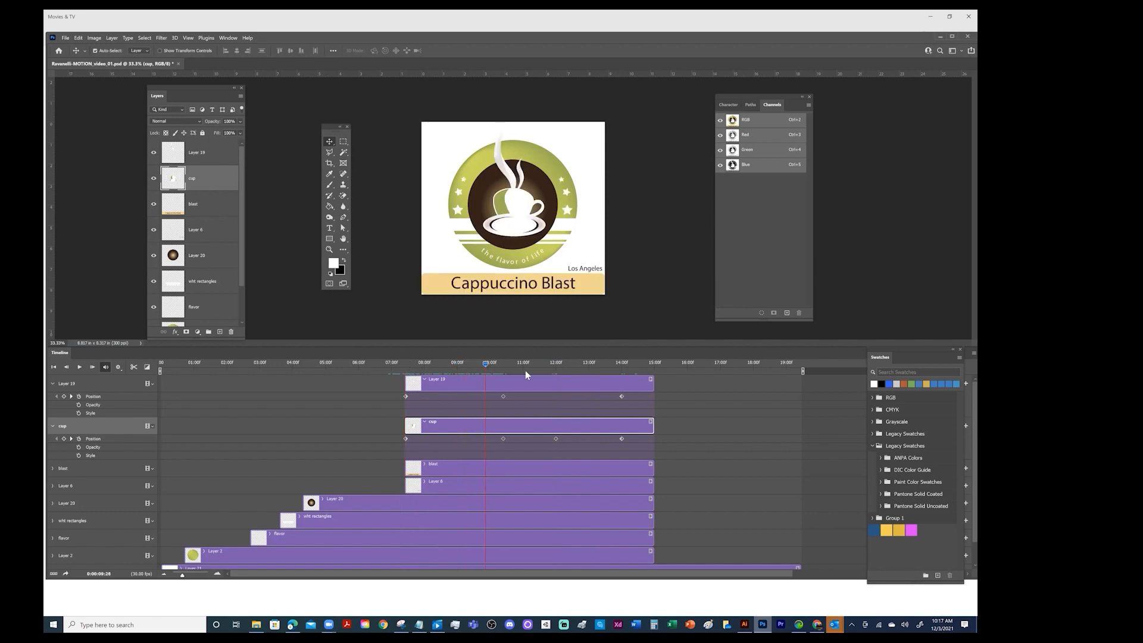
drag(502, 381, 497, 382)
drag(494, 363, 533, 397)
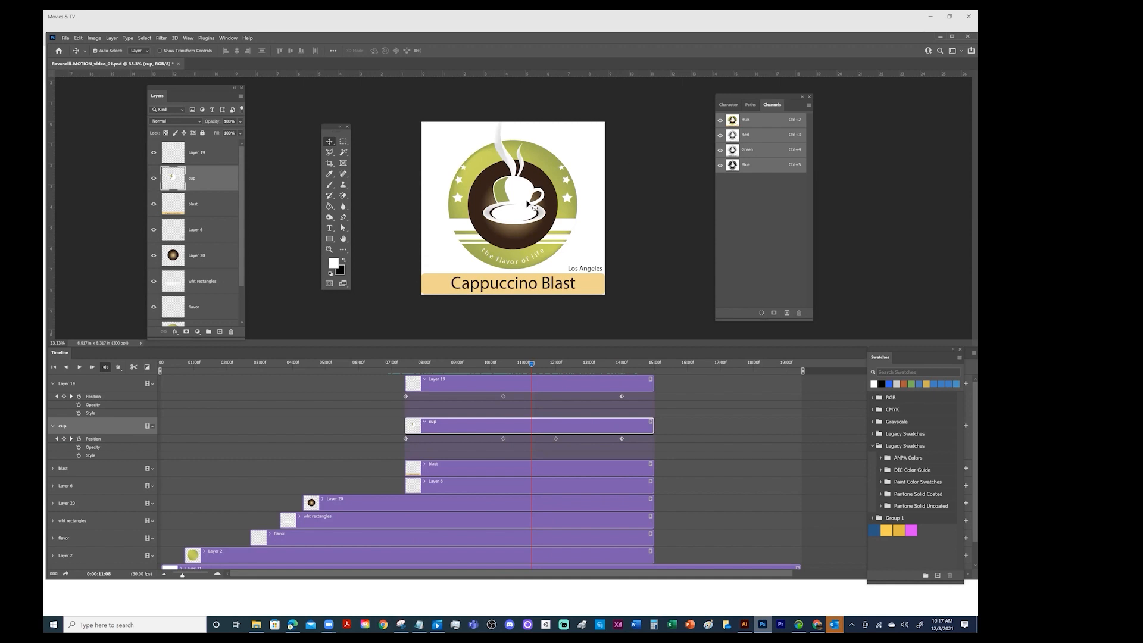
drag(519, 220, 527, 186)
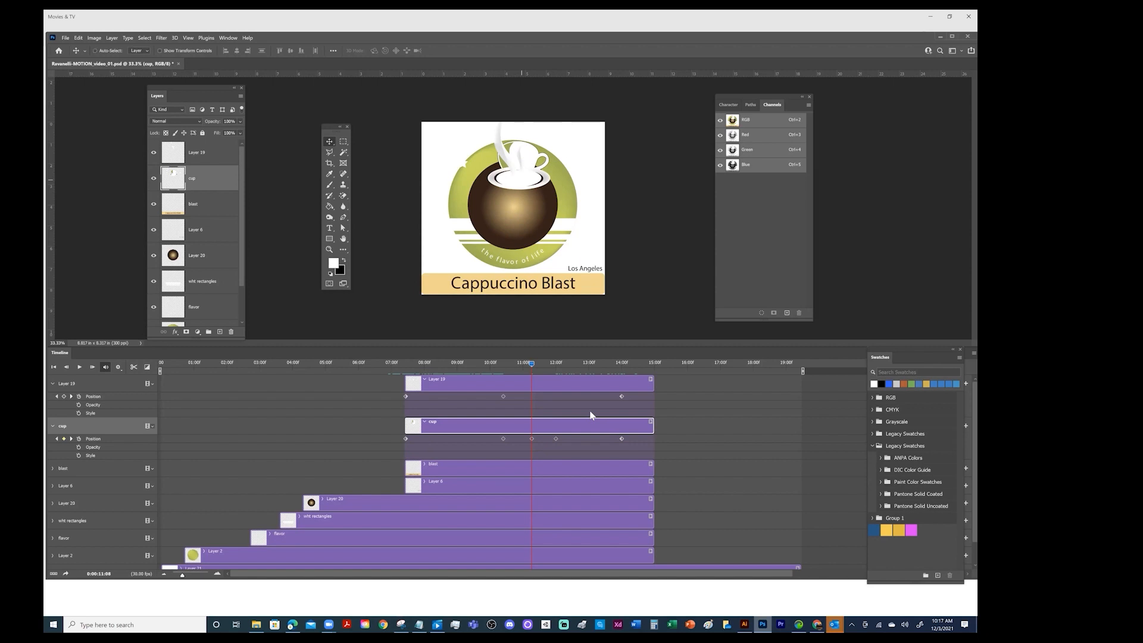
key(ctrl+z)
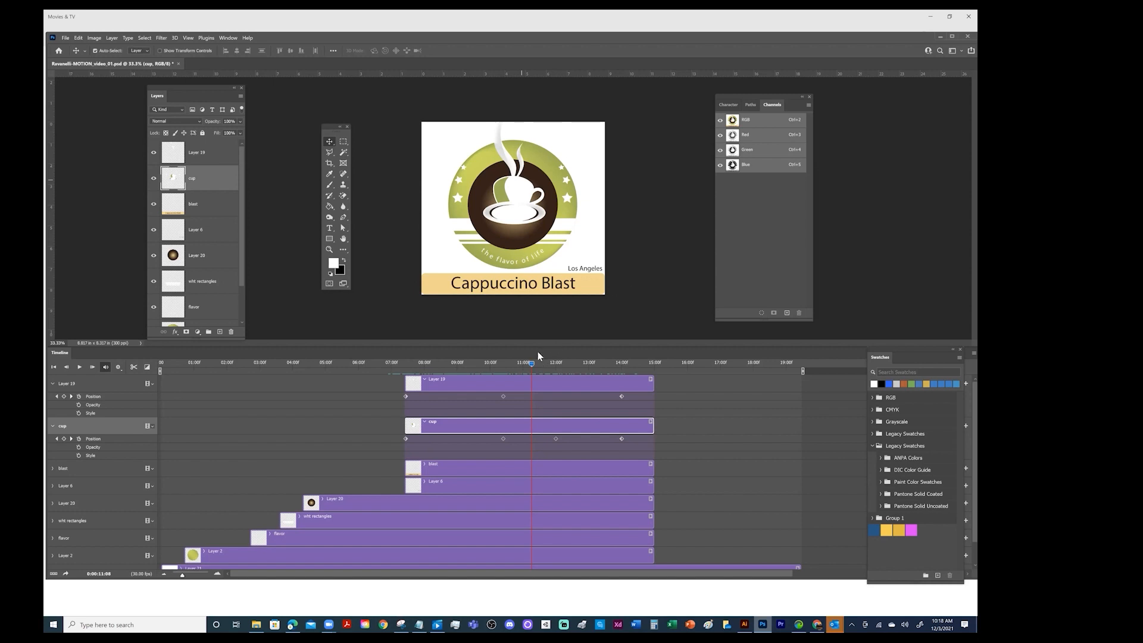
Scrub the timeline from the start of the Layer 19 clip past 0:00:12:00 and back to 0:00:10:12 to check the cup's motion
drag(531, 364, 475, 365)
drag(413, 382, 413, 384)
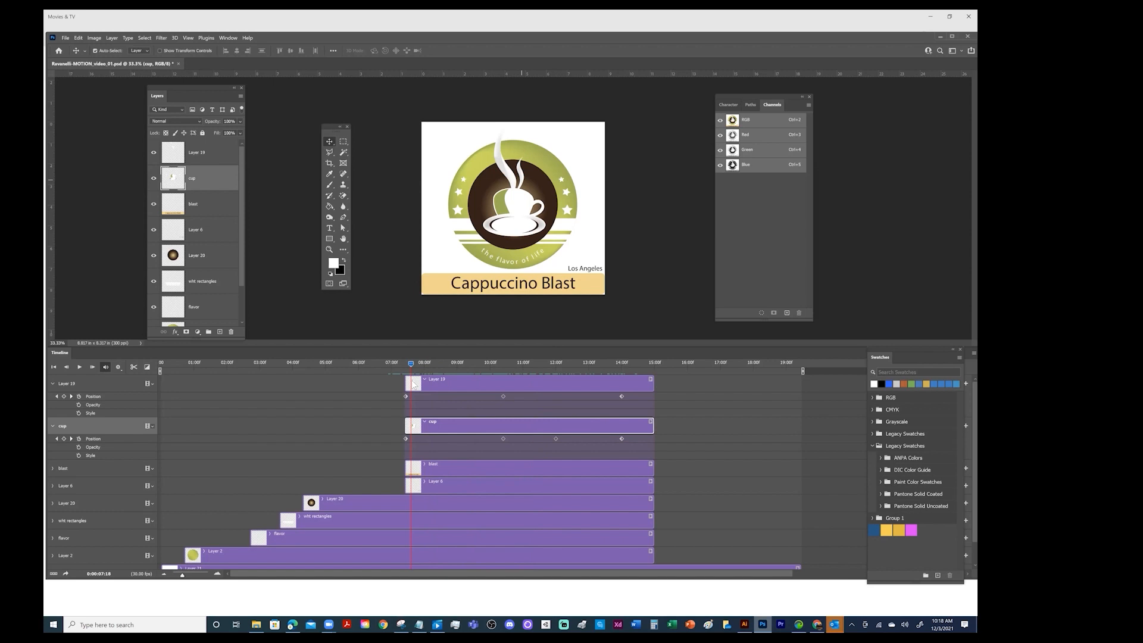
drag(413, 384, 411, 388)
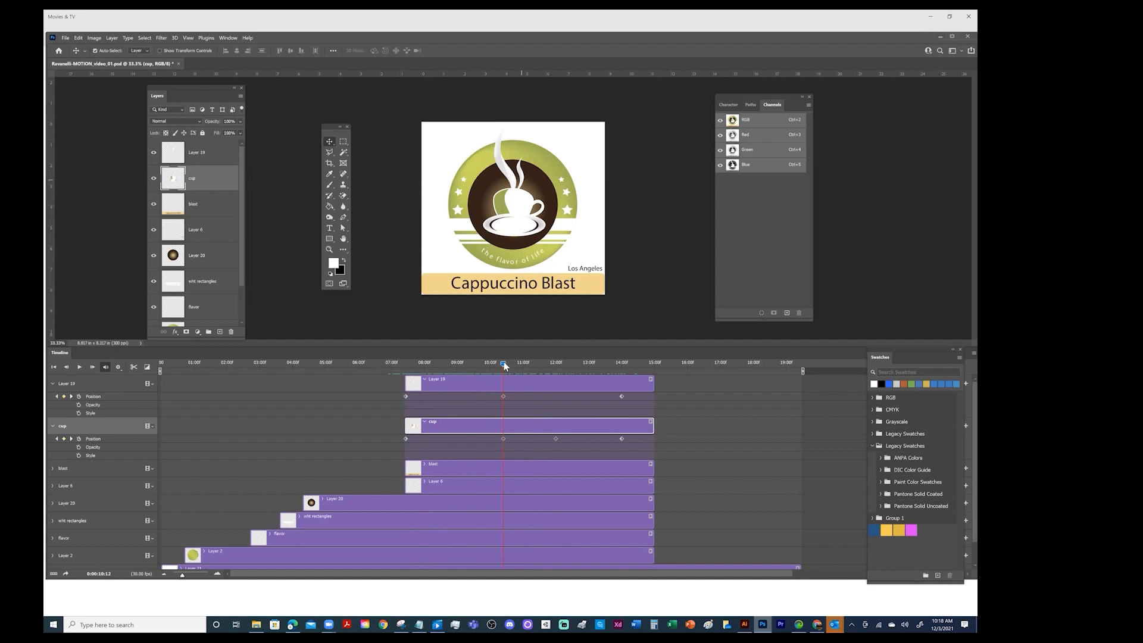
drag(504, 362, 574, 374)
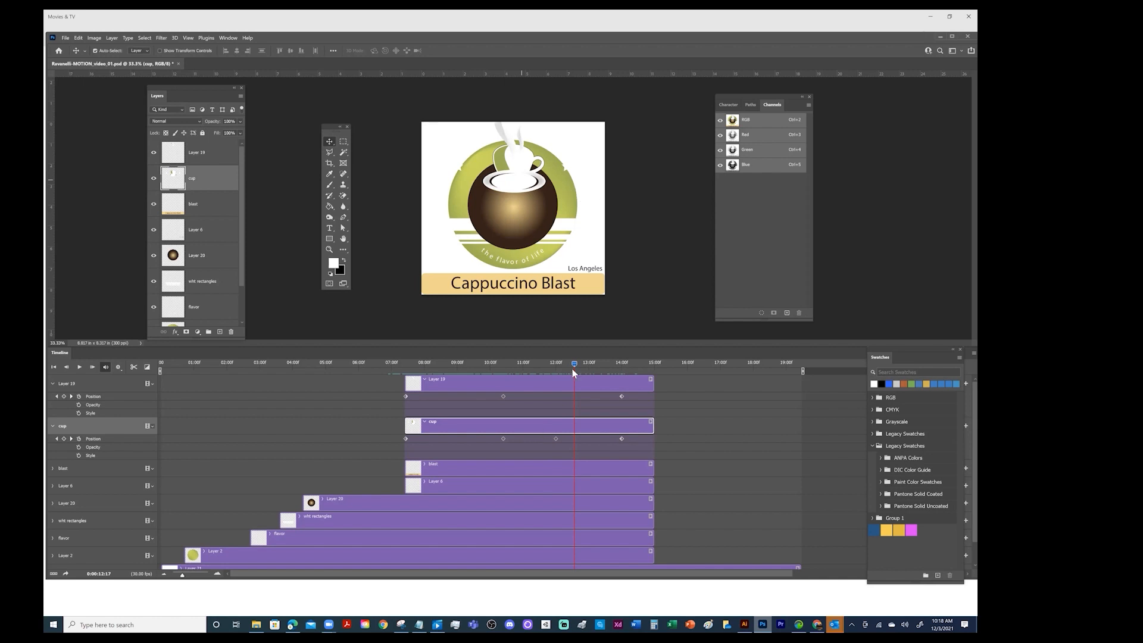
drag(575, 362, 503, 384)
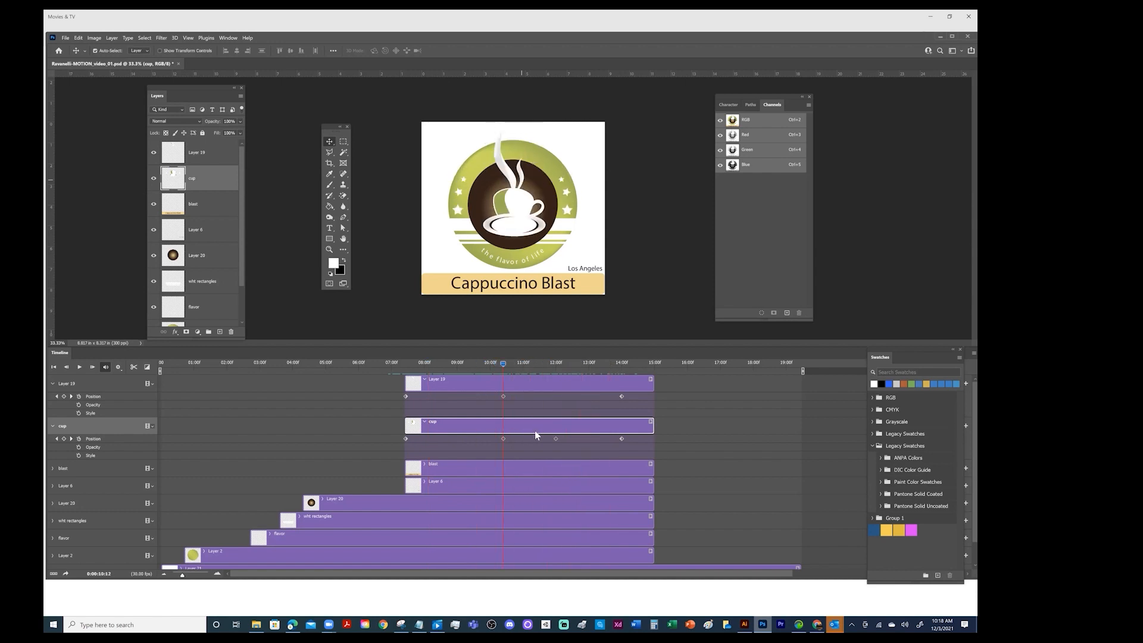
Scrub the timeline through the steam and cup Position keyframes, from before the cup clip to past 0:00:14:00, to review their motion
click(72, 438)
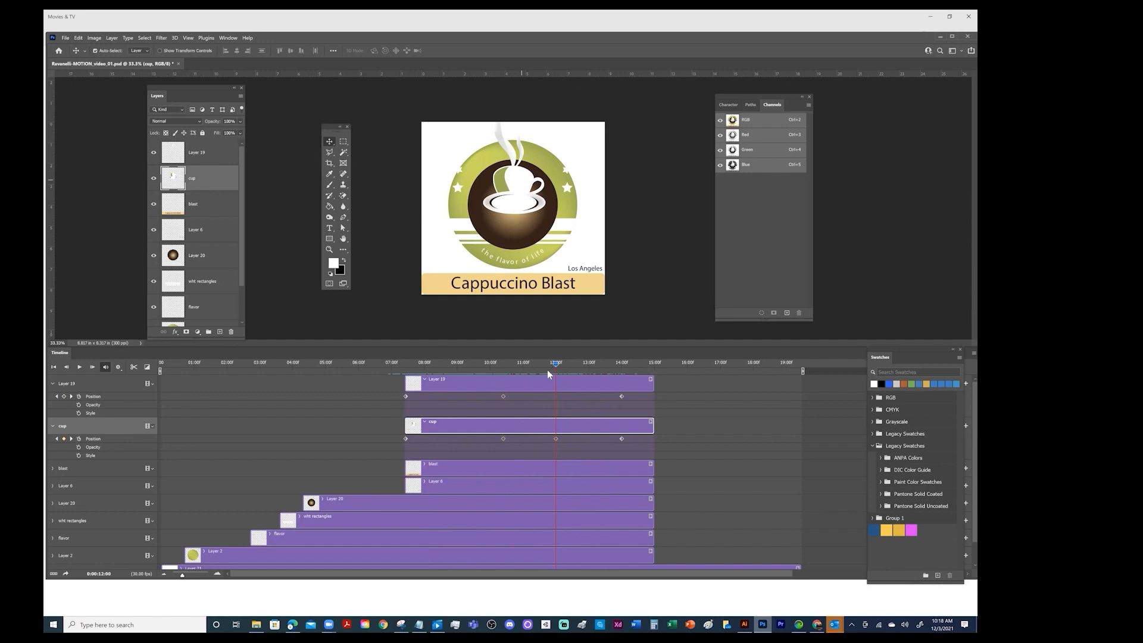
drag(557, 365, 397, 367)
drag(492, 374, 663, 378)
click(416, 366)
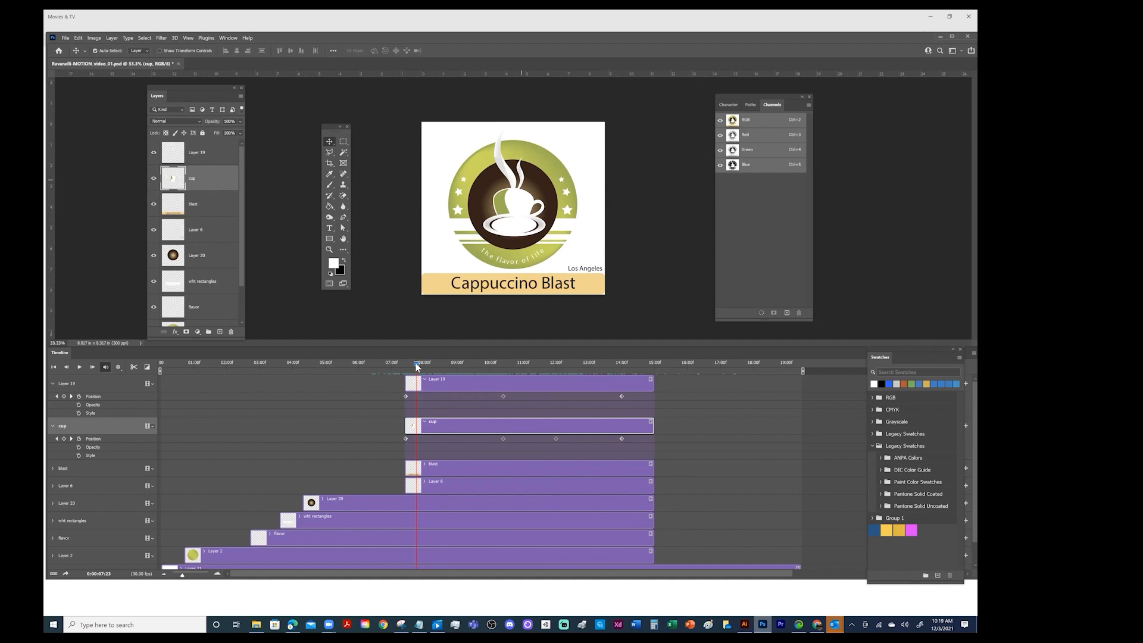
click(370, 366)
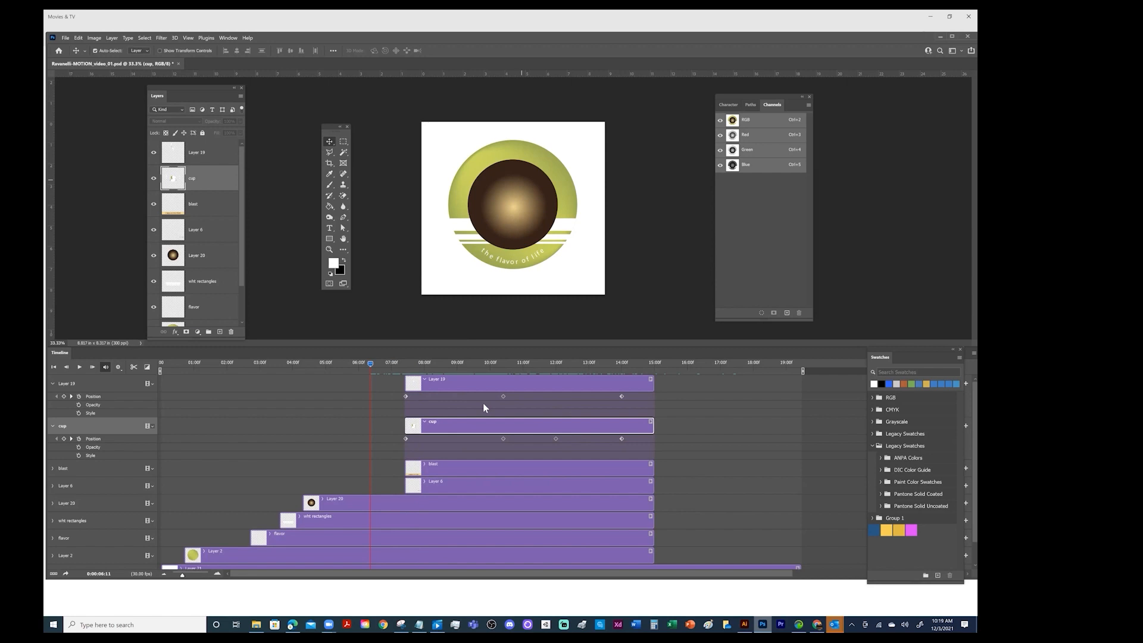
Apply a Fade transition to the start of the cup and Layer 19 clips, and lengthen both fades to about two seconds
click(148, 368)
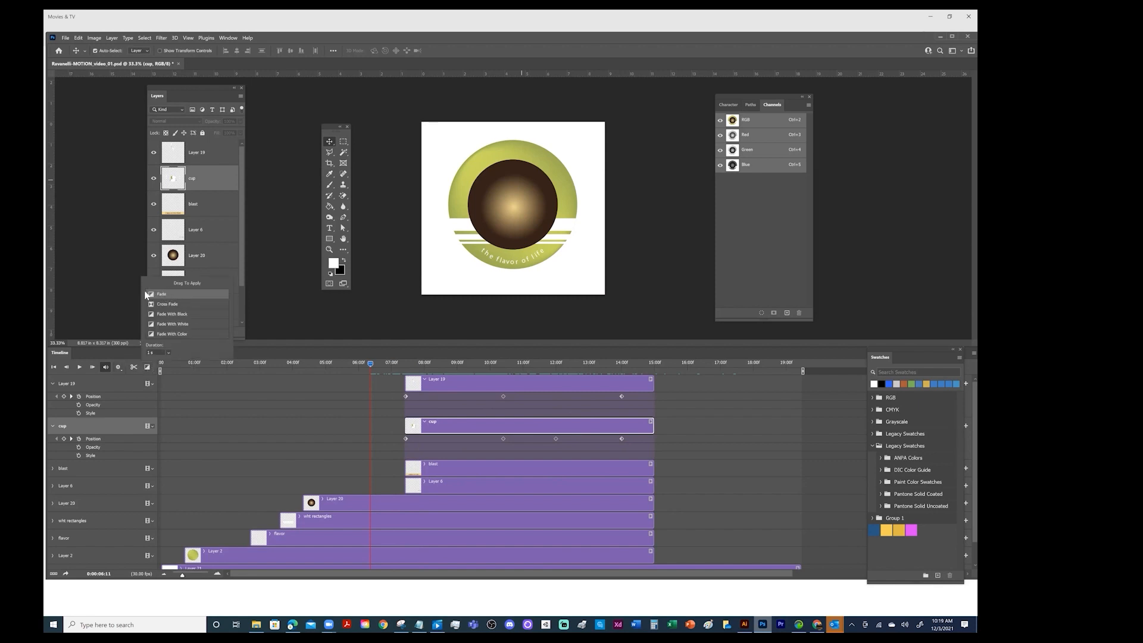
drag(154, 296, 411, 428)
drag(153, 295, 418, 393)
click(370, 362)
drag(402, 371, 317, 373)
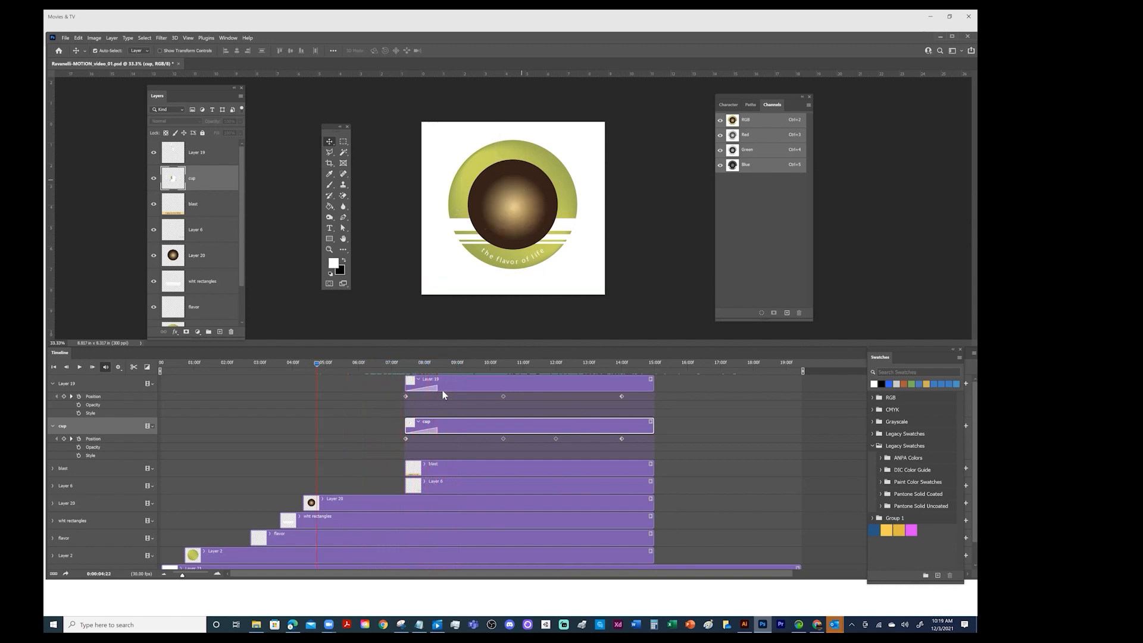
drag(439, 388, 473, 388)
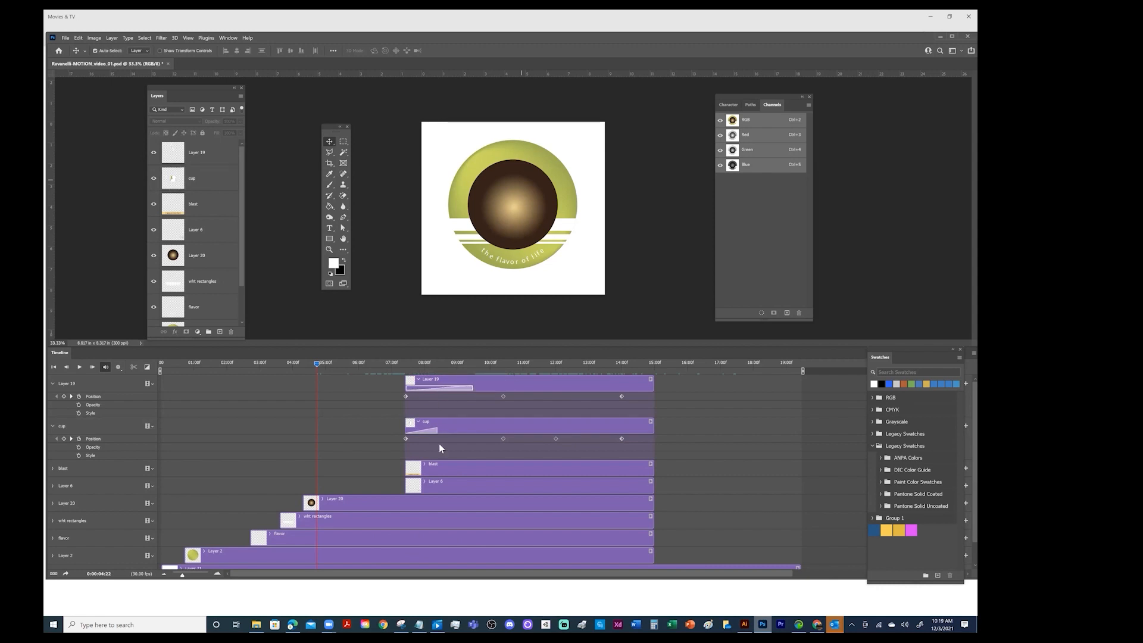
drag(439, 430, 472, 429)
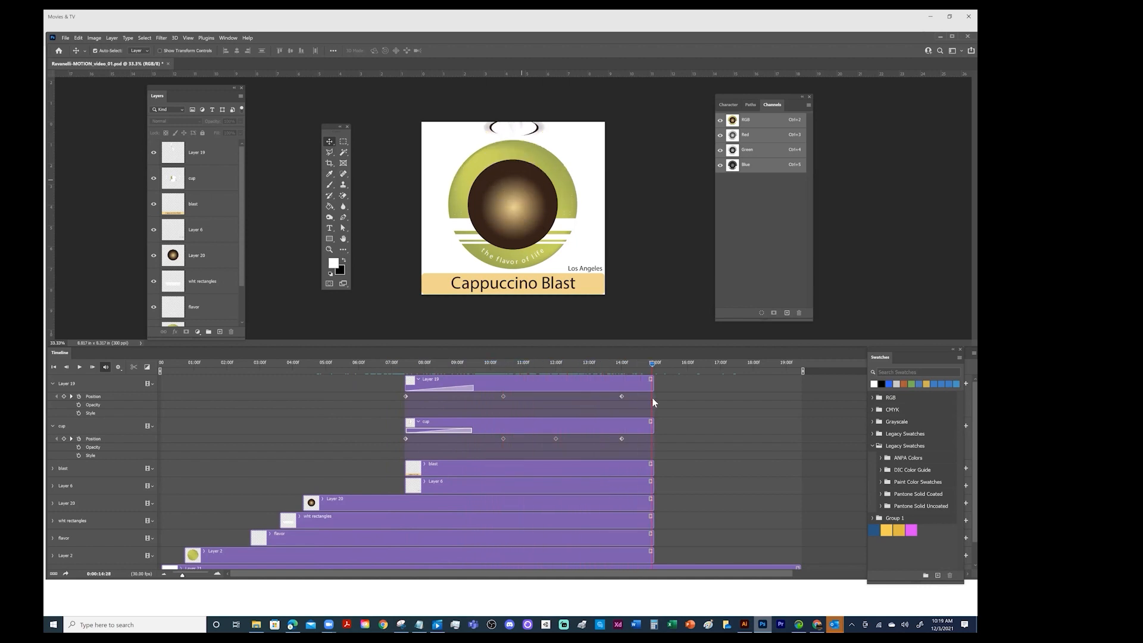
Apply a Fade transition to the end of the Layer 19 and cup clips, and lengthen Layer 19's closing fade to about two seconds
click(589, 364)
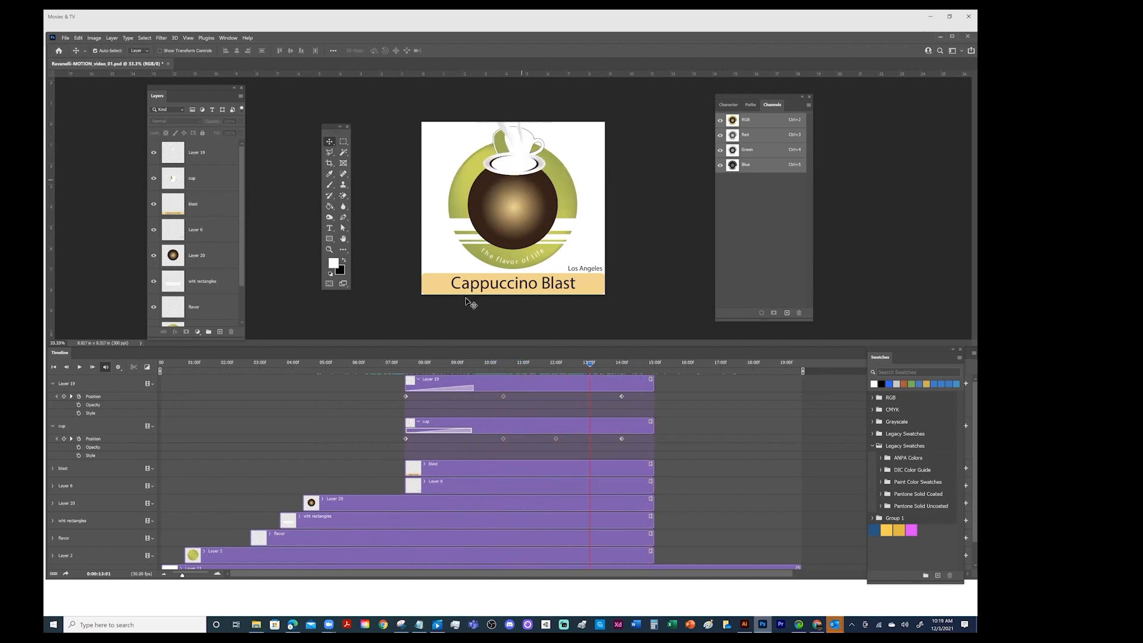
click(147, 368)
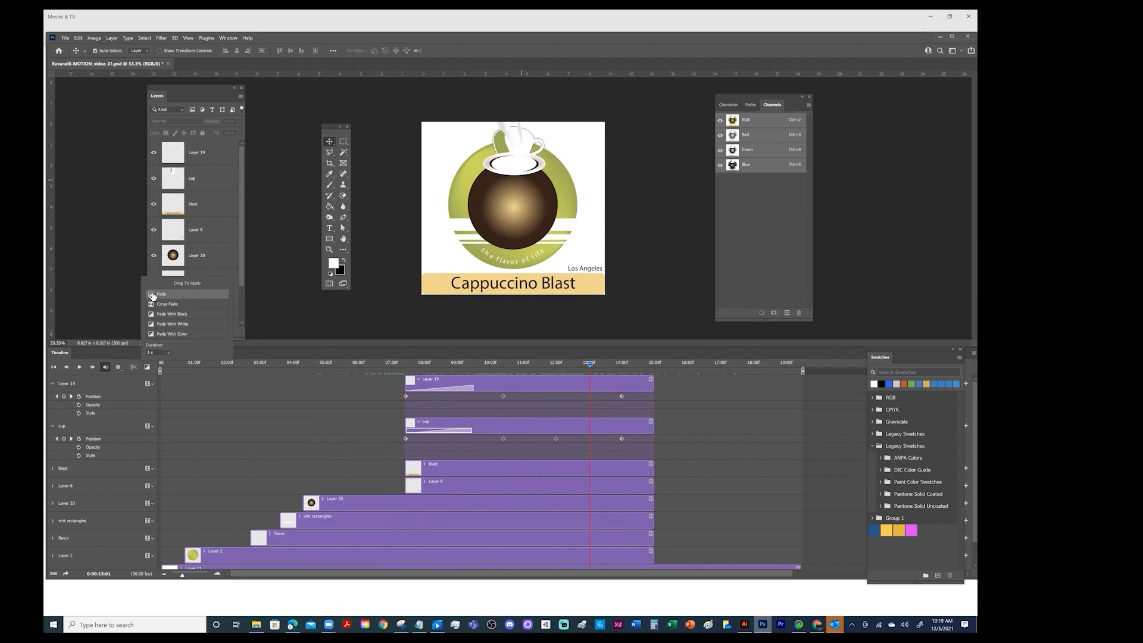
drag(153, 296, 655, 390)
drag(152, 296, 654, 427)
drag(621, 388, 582, 389)
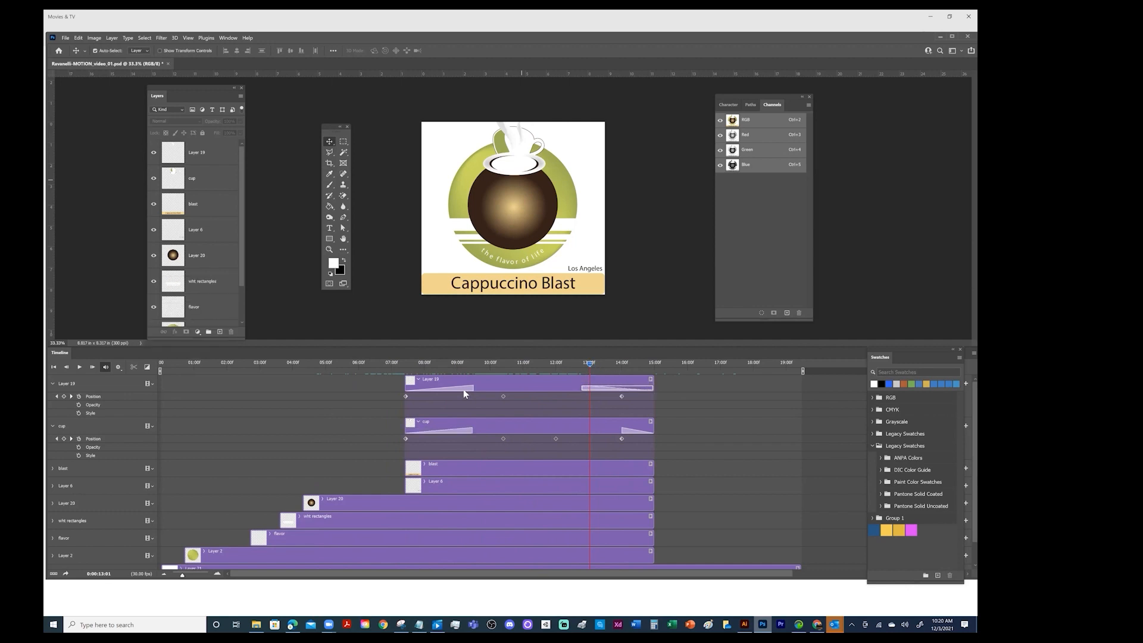
Shorten the opening fades of Layer 19 and cup to about one second, and play the animation from 0:00:07:00
drag(474, 388, 436, 388)
drag(472, 430, 436, 431)
drag(586, 364, 414, 364)
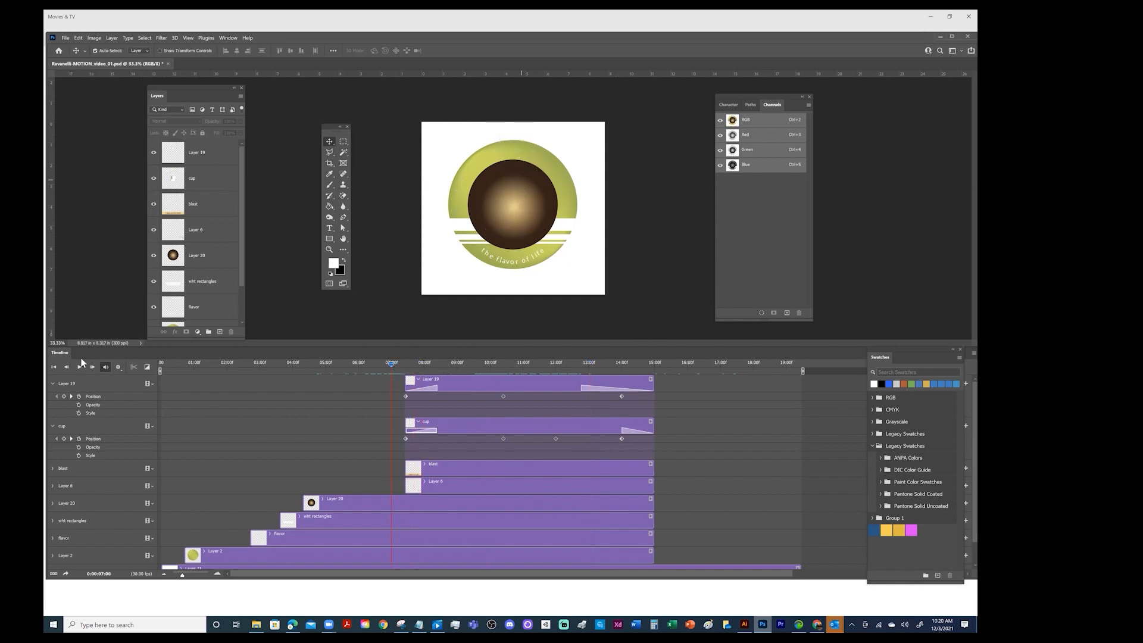
click(118, 368)
click(80, 368)
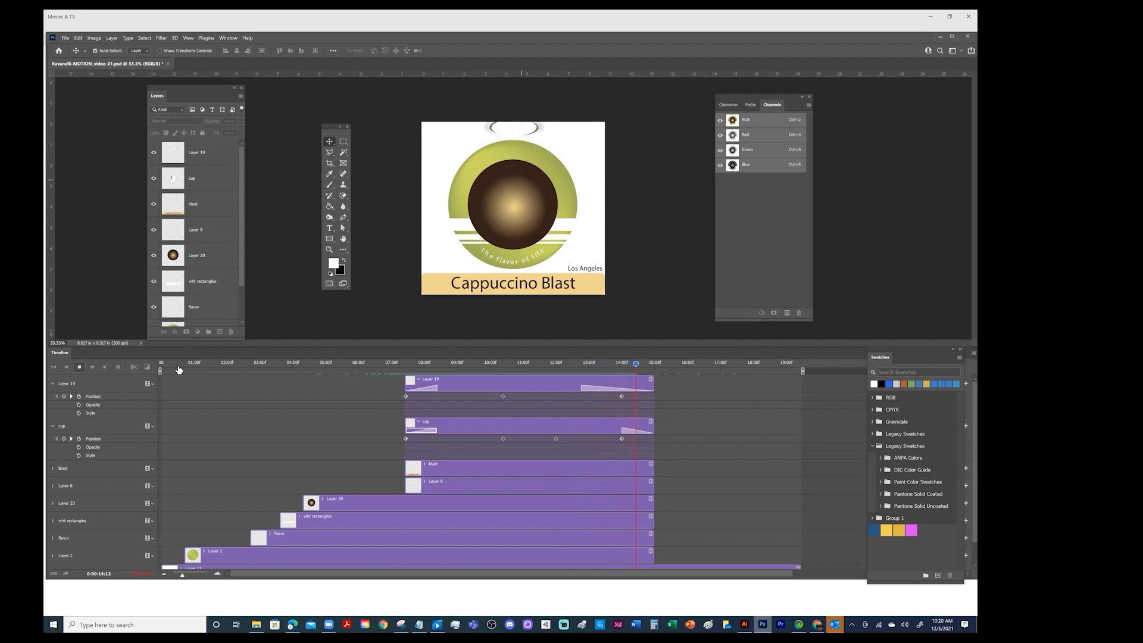
At 0:00:14:00, use Free Transform to move the Layer 19 steam up until it is completely above the canvas
click(650, 361)
click(541, 383)
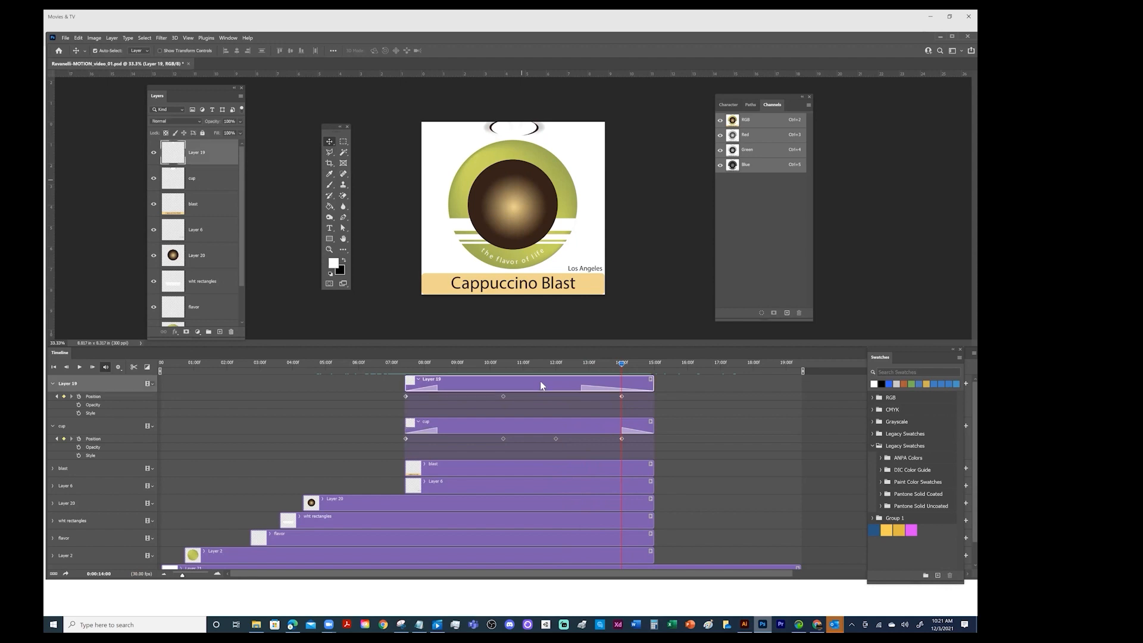
key(ctrl+t)
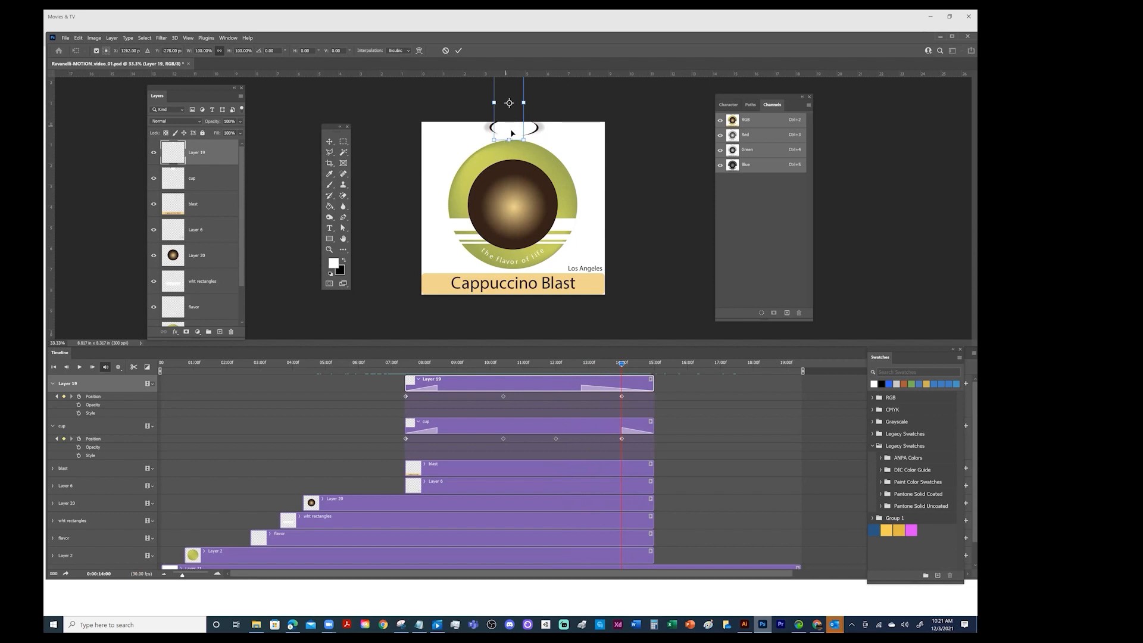
drag(512, 128, 514, 100)
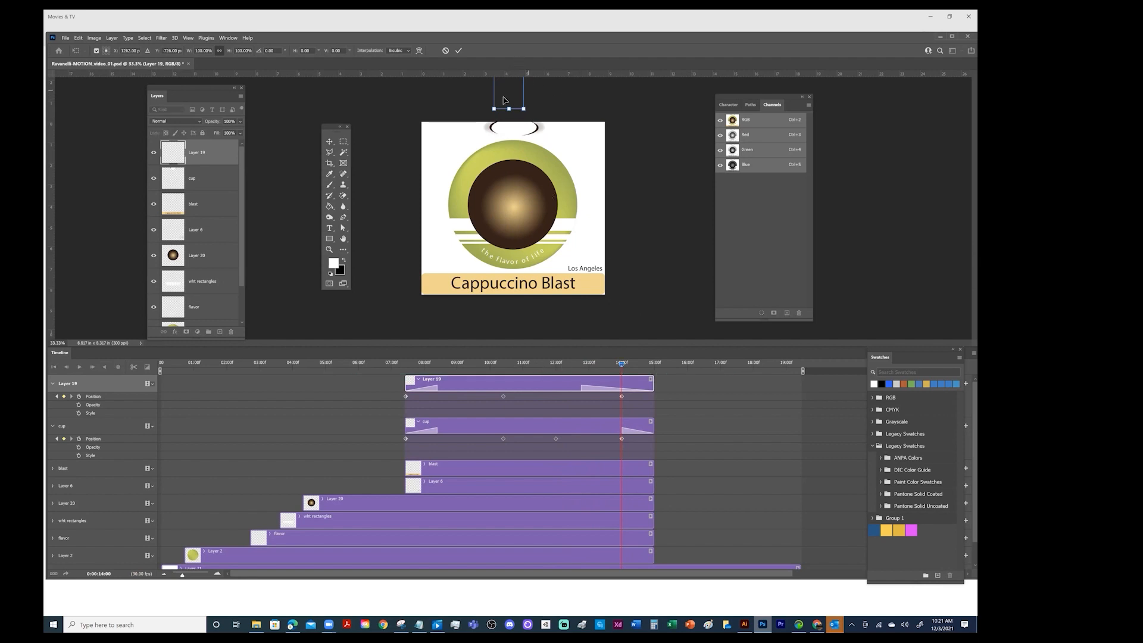
key(Return)
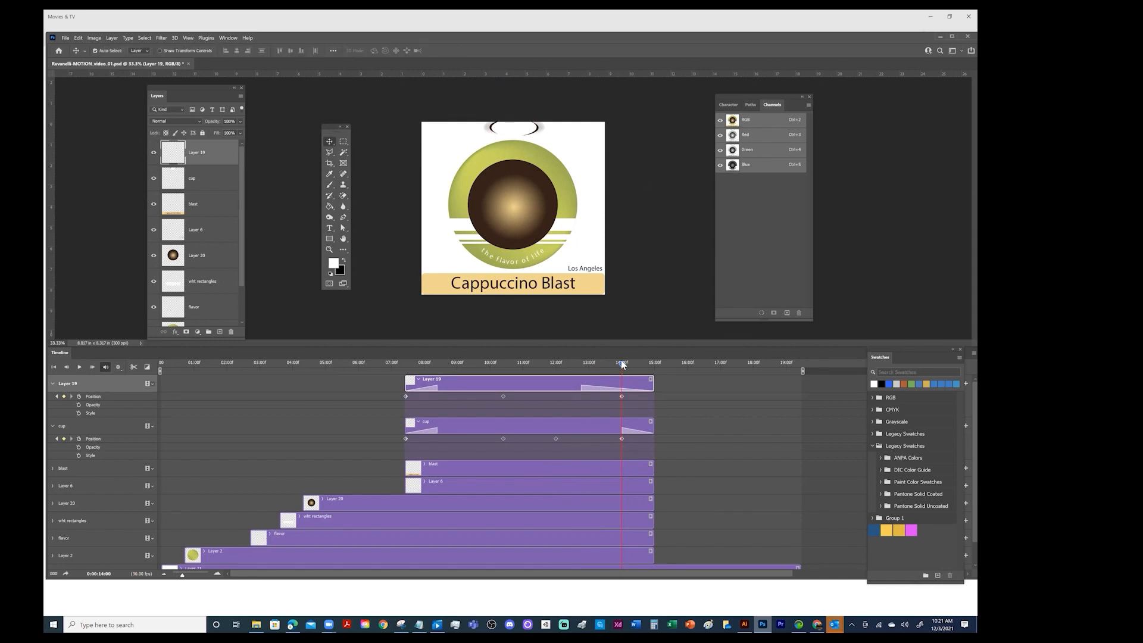
At 0:00:12:00, move the Layer 19 steam down toward the cup to add an intermediate Position keyframe, and scrub ahead to check it
drag(622, 364, 574, 365)
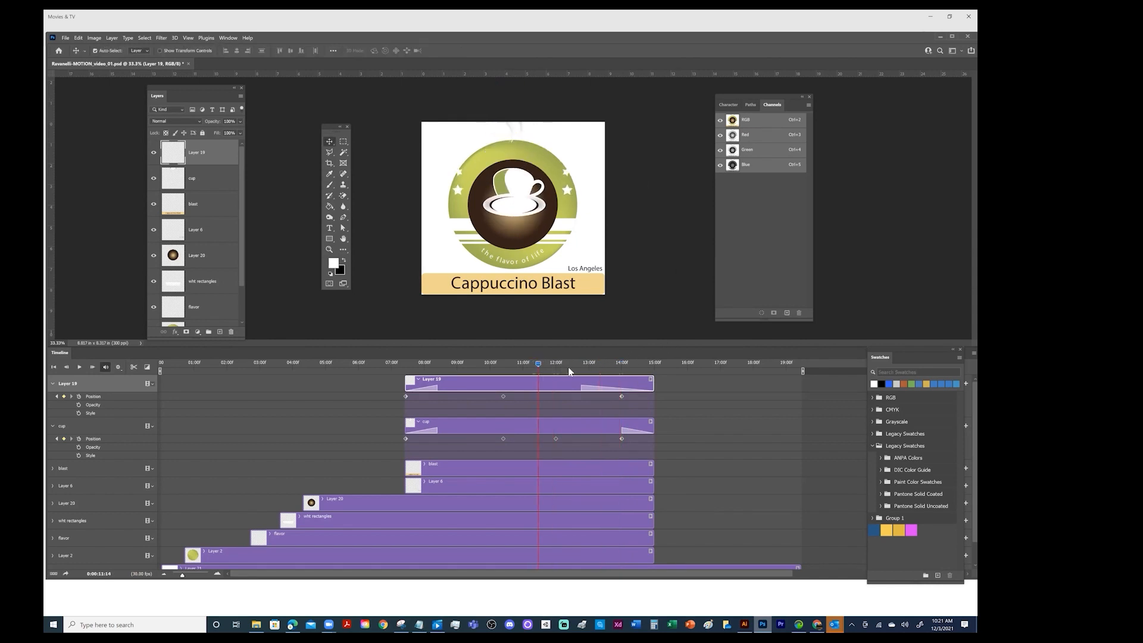
click(541, 369)
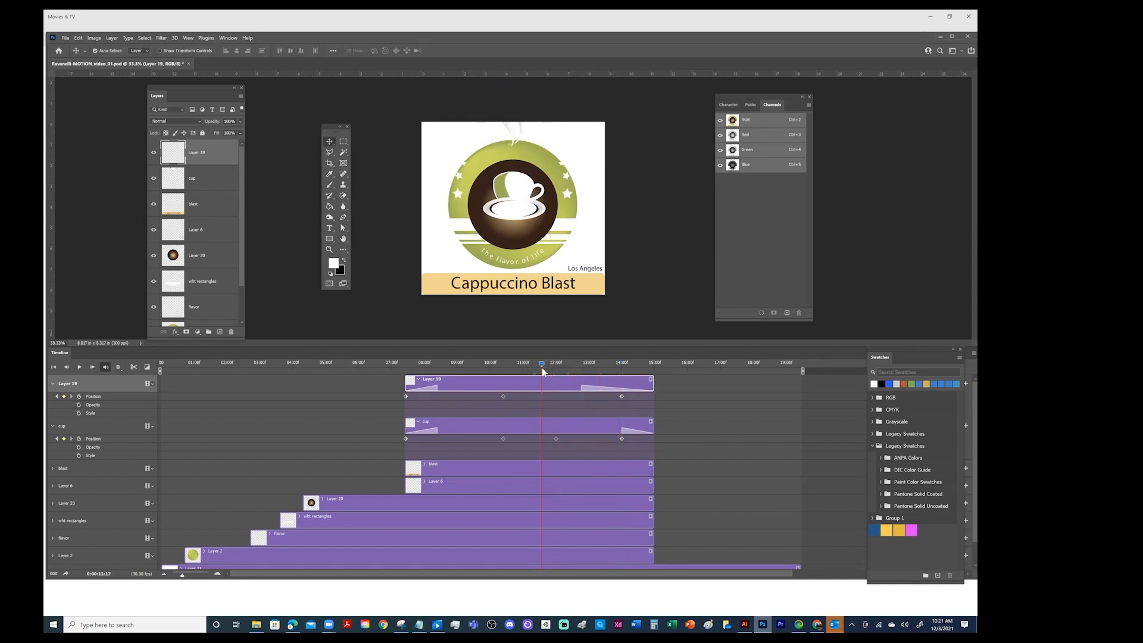
click(57, 438)
click(71, 439)
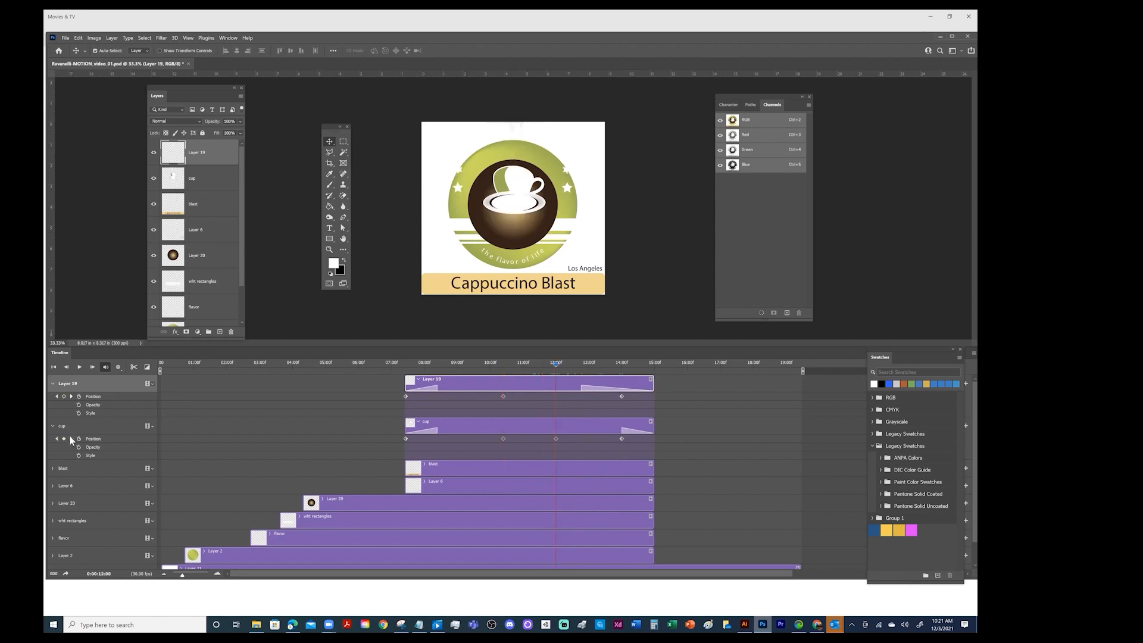
drag(524, 126, 522, 156)
click(558, 366)
drag(566, 364, 628, 367)
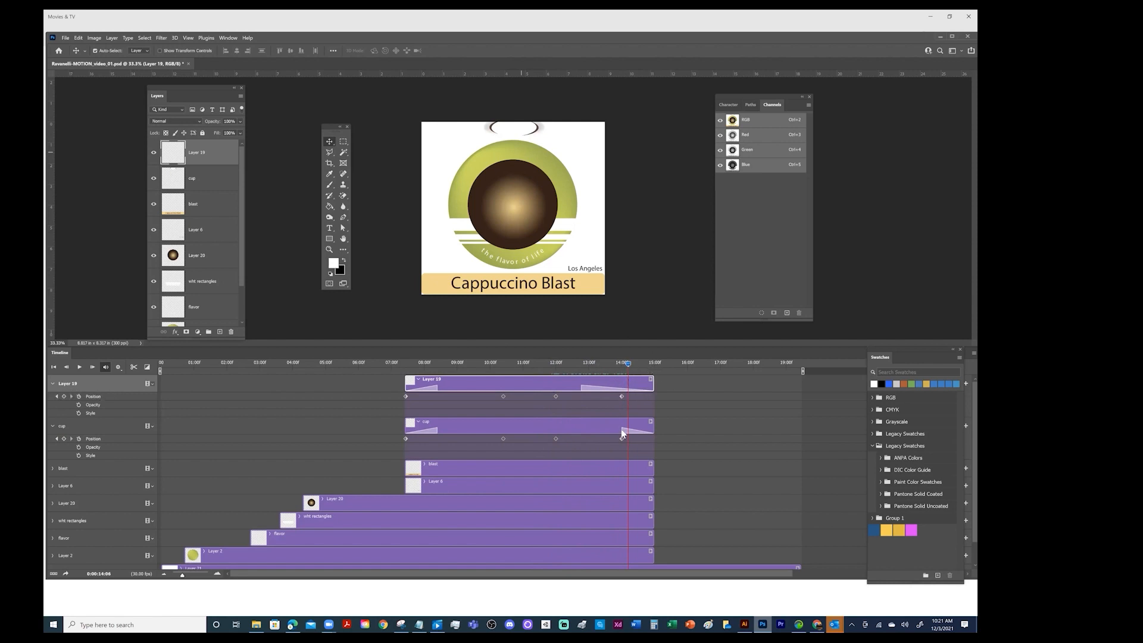
Lengthen the cup clip's closing fade to match Layer 19's, and scrub back to 0:00:11:01 to check the fade
drag(624, 429, 593, 430)
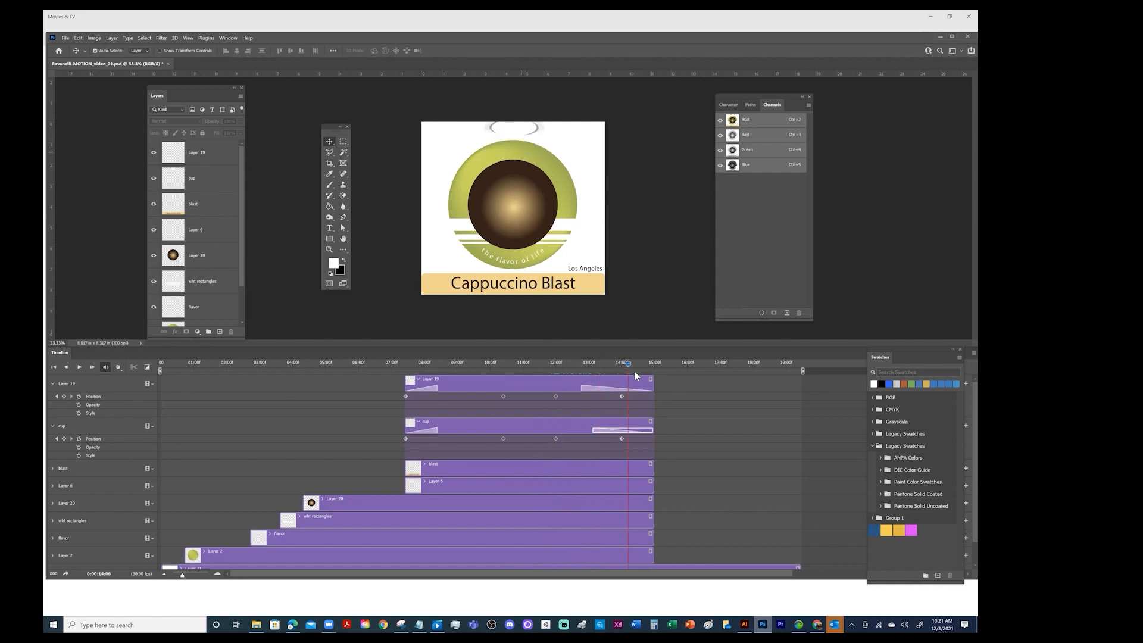
mouse_move(642, 373)
mouse_down()
mouse_move(655, 372)
mouse_move(643, 372)
mouse_up()
drag(585, 430, 581, 430)
click(512, 420)
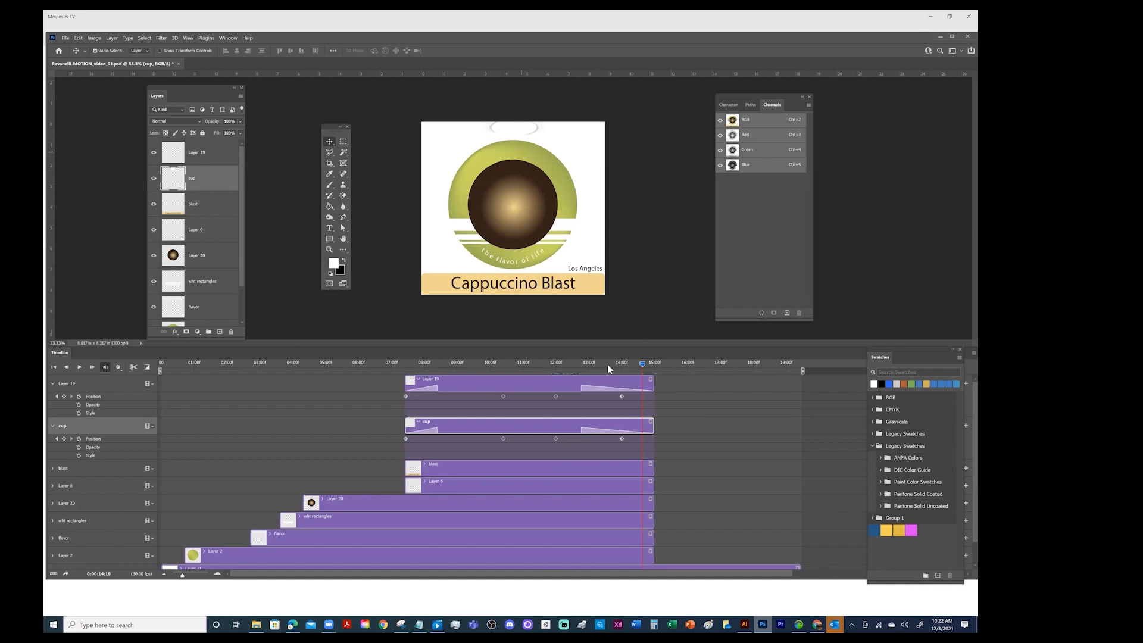
drag(608, 362, 513, 416)
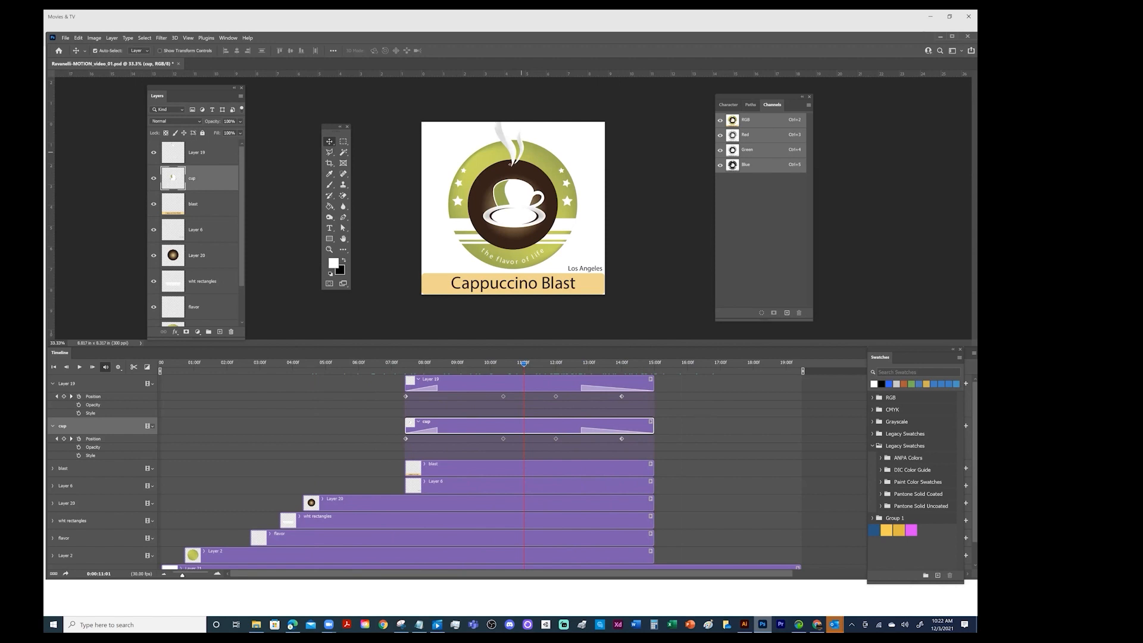
With the playhead at 0:00:04:12, expand the Layer 20 animation properties and save the document
scroll(580, 417, down, 1)
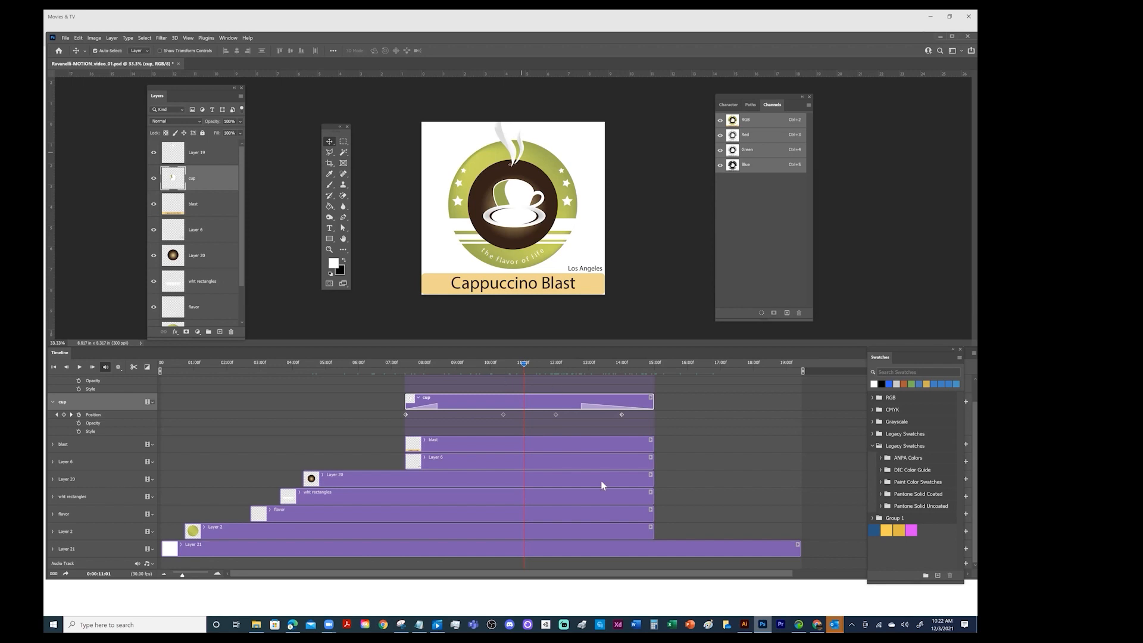
drag(524, 363, 325, 363)
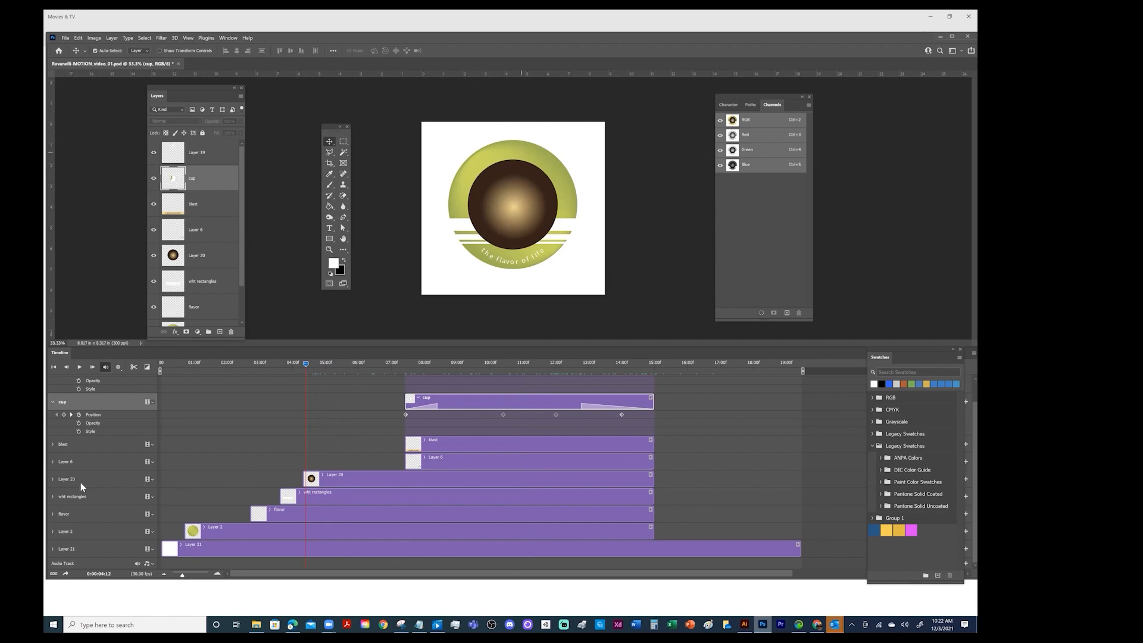
click(53, 479)
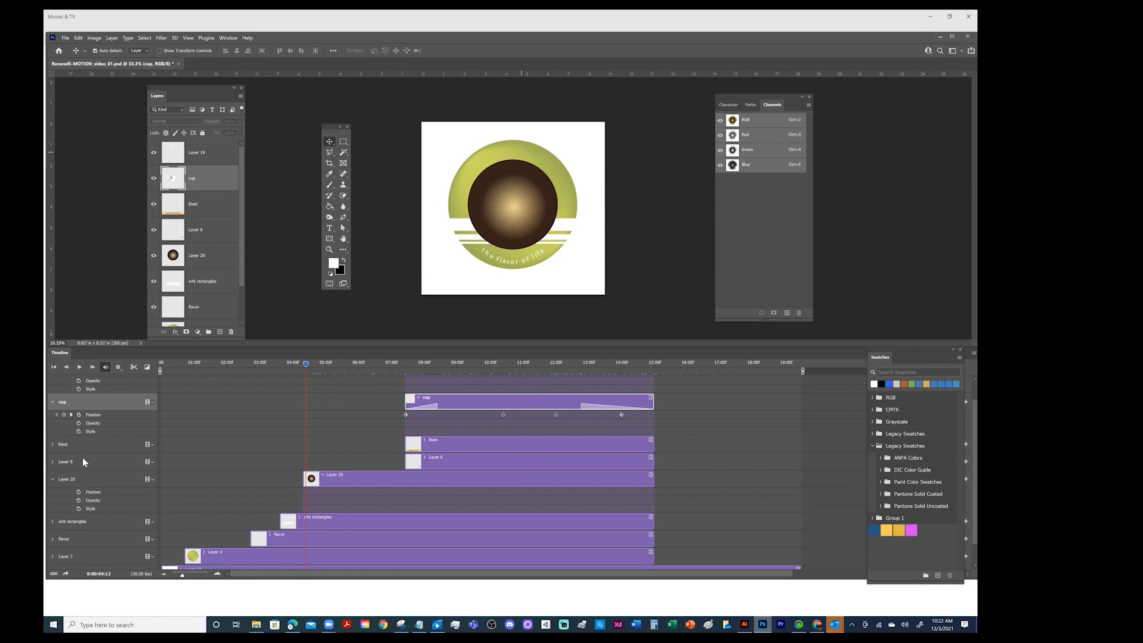
click(372, 477)
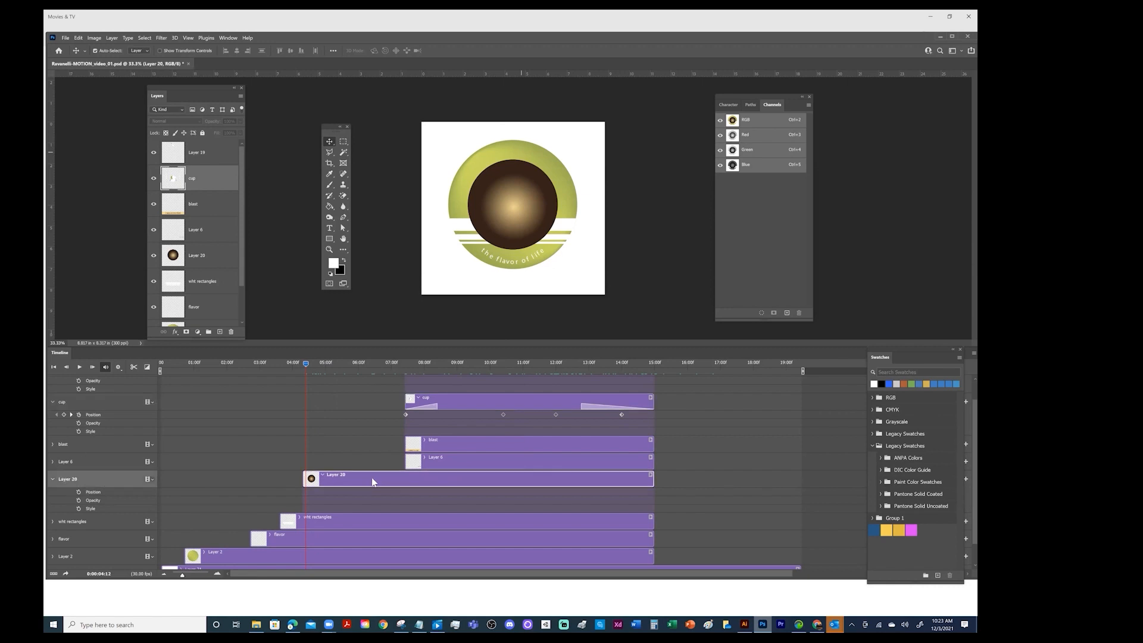
key(ctrl+s)
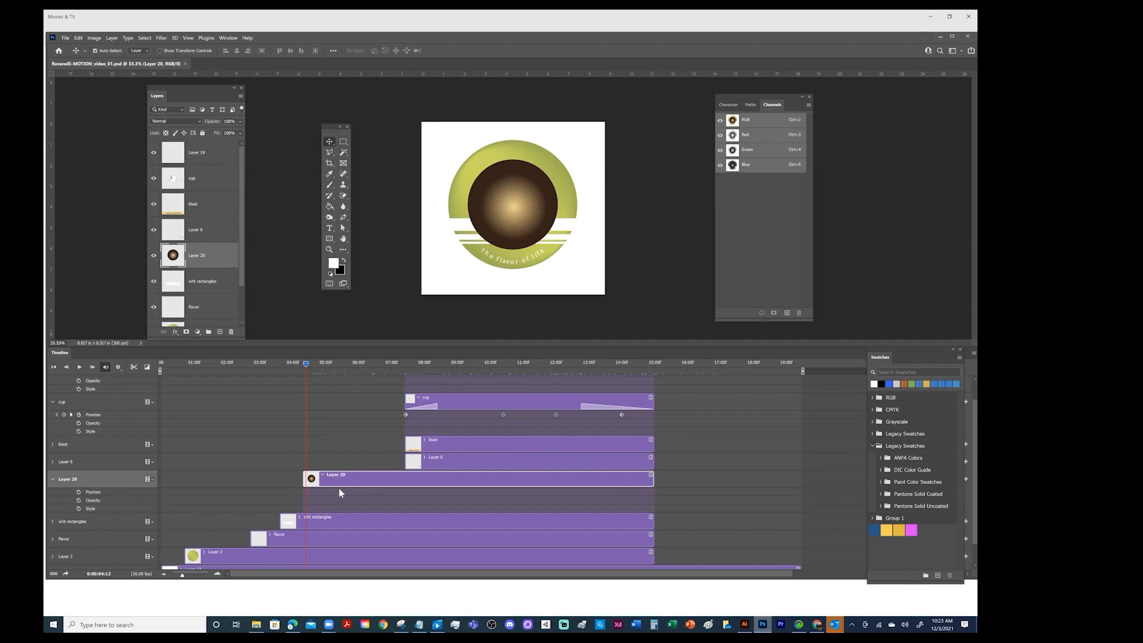
Apply a clockwise Rotate motion to the Layer 20 clip with Resize to Fill Canvas turned off
click(650, 476)
click(676, 466)
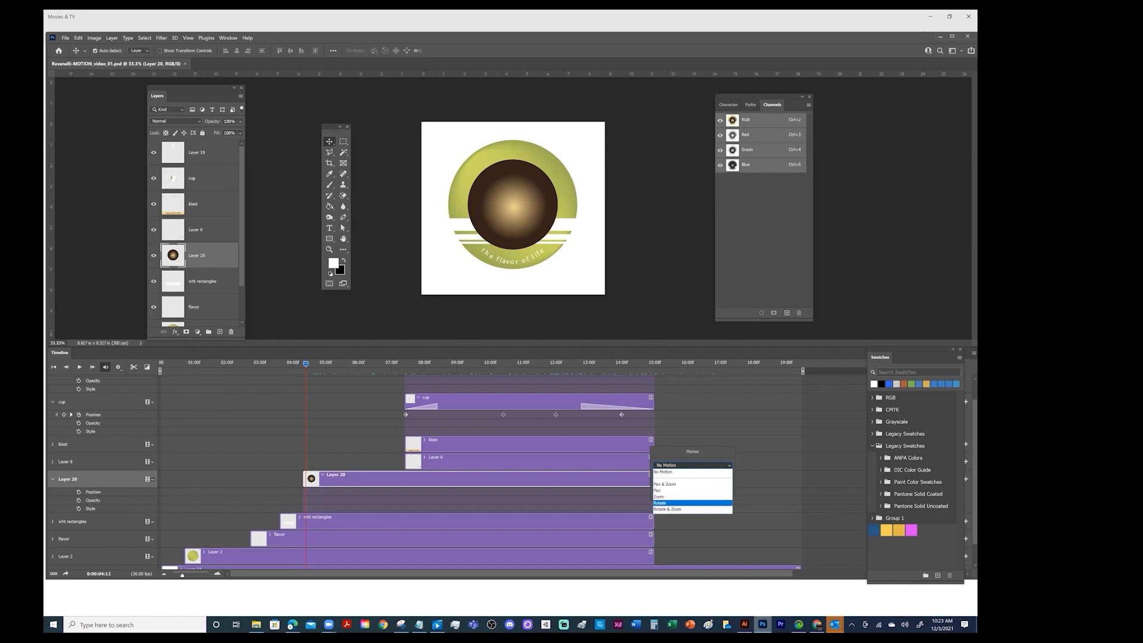
click(670, 503)
click(655, 495)
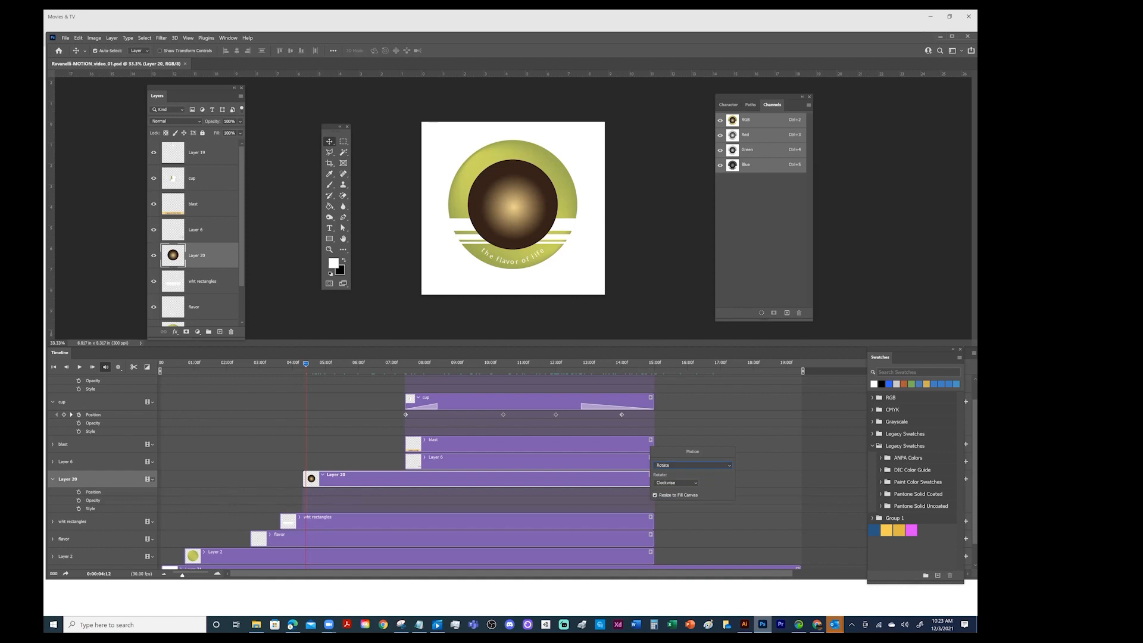
click(655, 495)
click(693, 394)
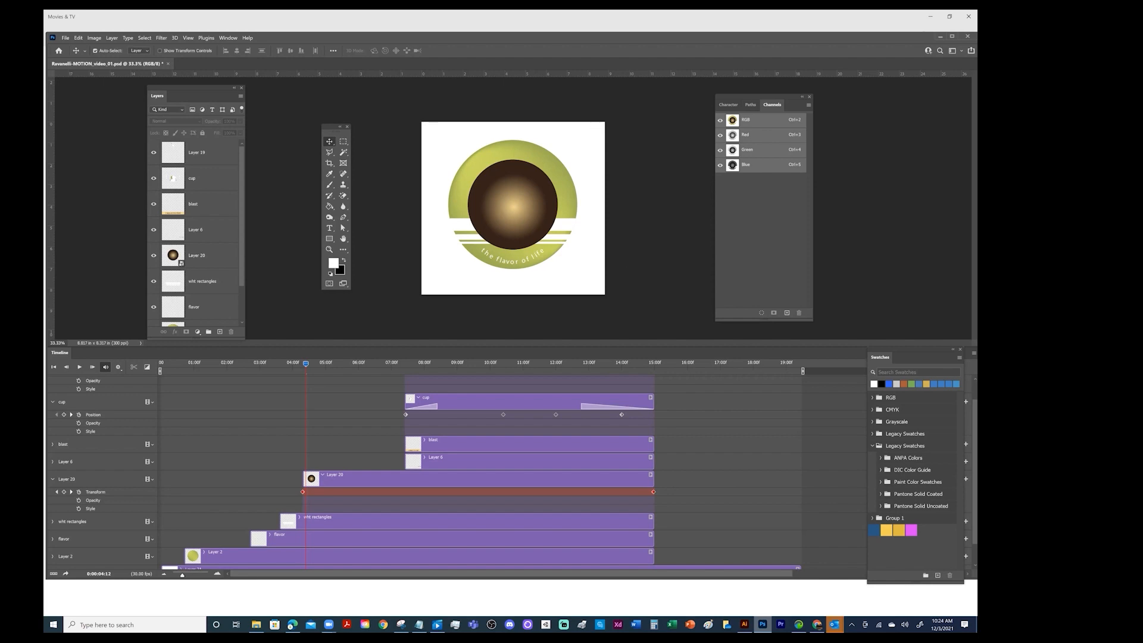
Delete both Transform keyframes at the end and start of the Layer 20 clip
click(654, 492)
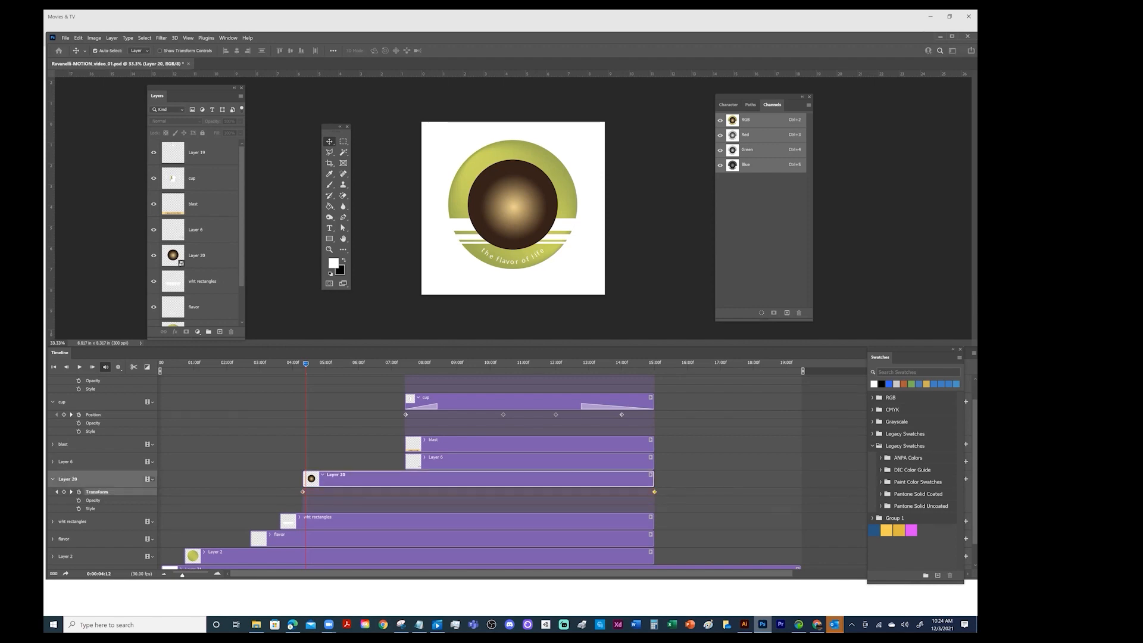
key(Delete)
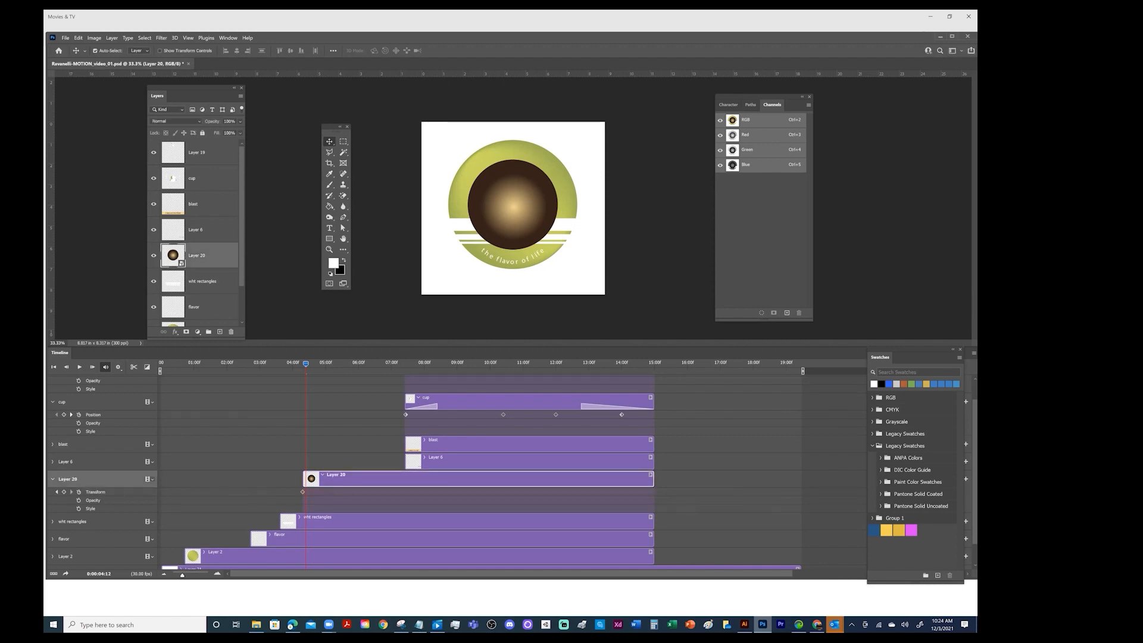
click(302, 492)
key(Delete)
Enable Transform keyframing for Layer 20 at the start of its clip, and jump to the cup layer's first Position keyframe
mouse_move(301, 361)
mouse_down()
mouse_move(287, 366)
mouse_move(304, 371)
mouse_up()
click(78, 492)
click(61, 406)
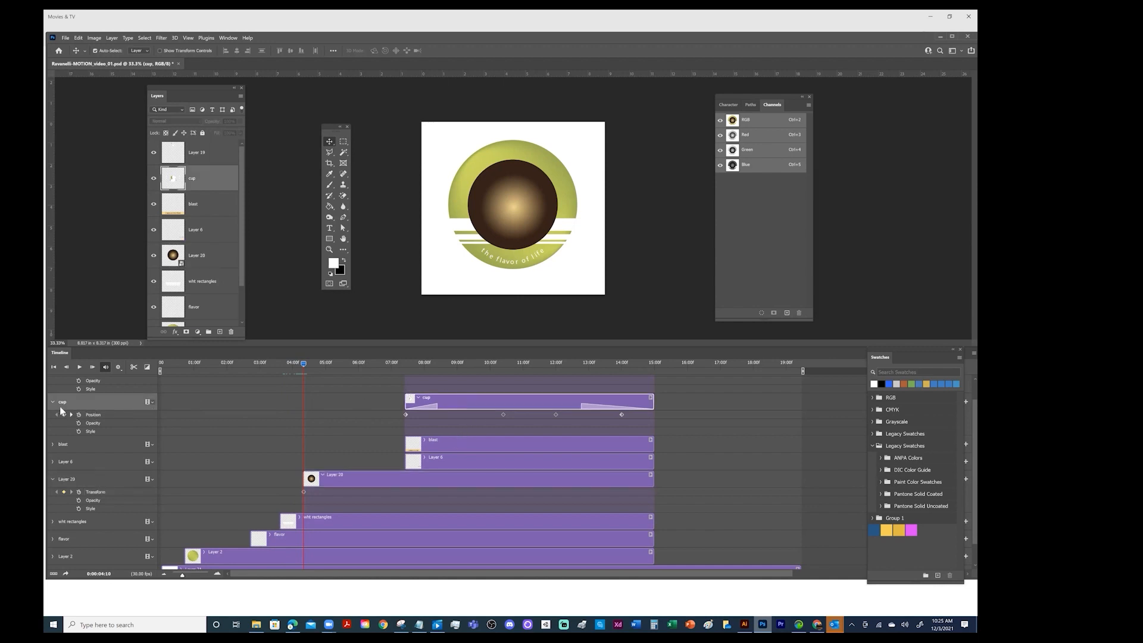
click(72, 415)
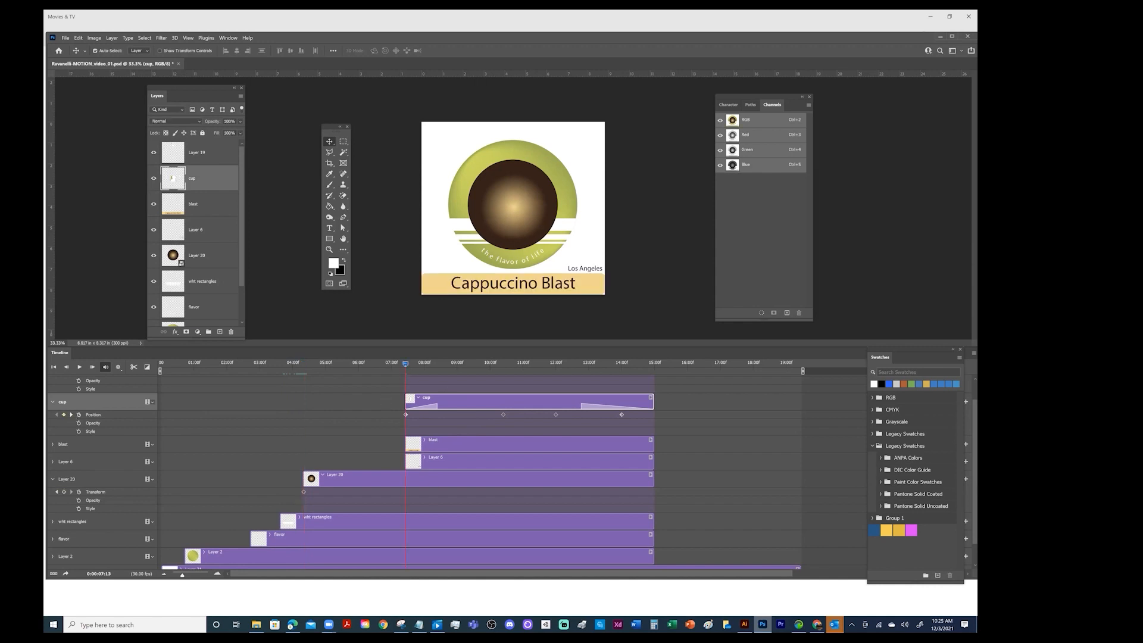
Add a Transform keyframe to Layer 20 at 0:00:07:13, and jump to the cup layer's next Position keyframe
click(380, 483)
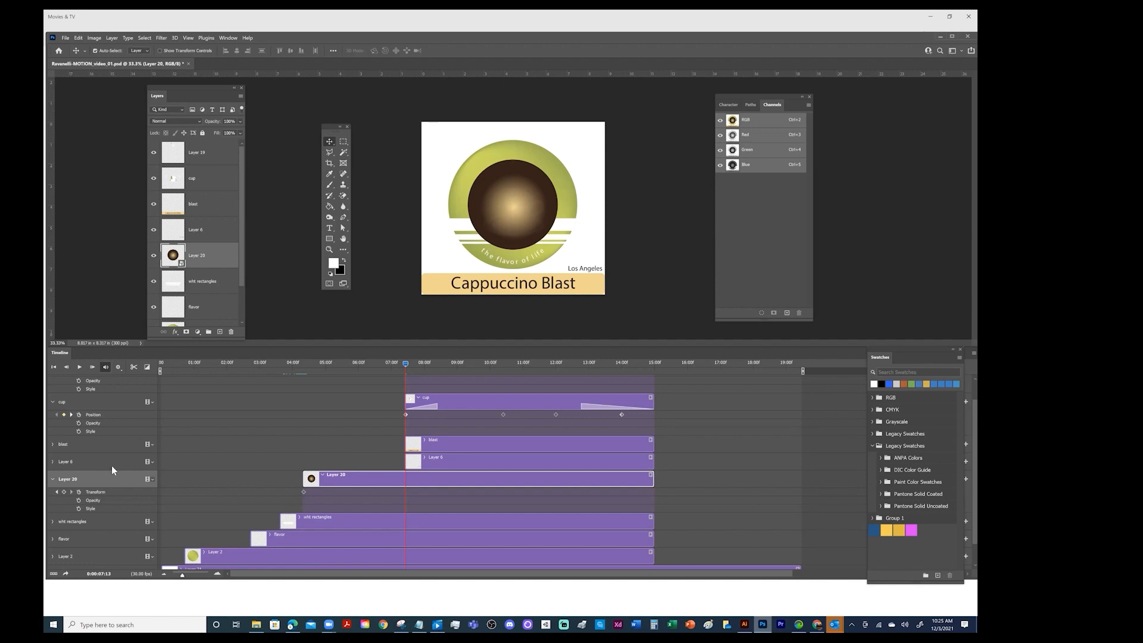
click(65, 491)
click(70, 415)
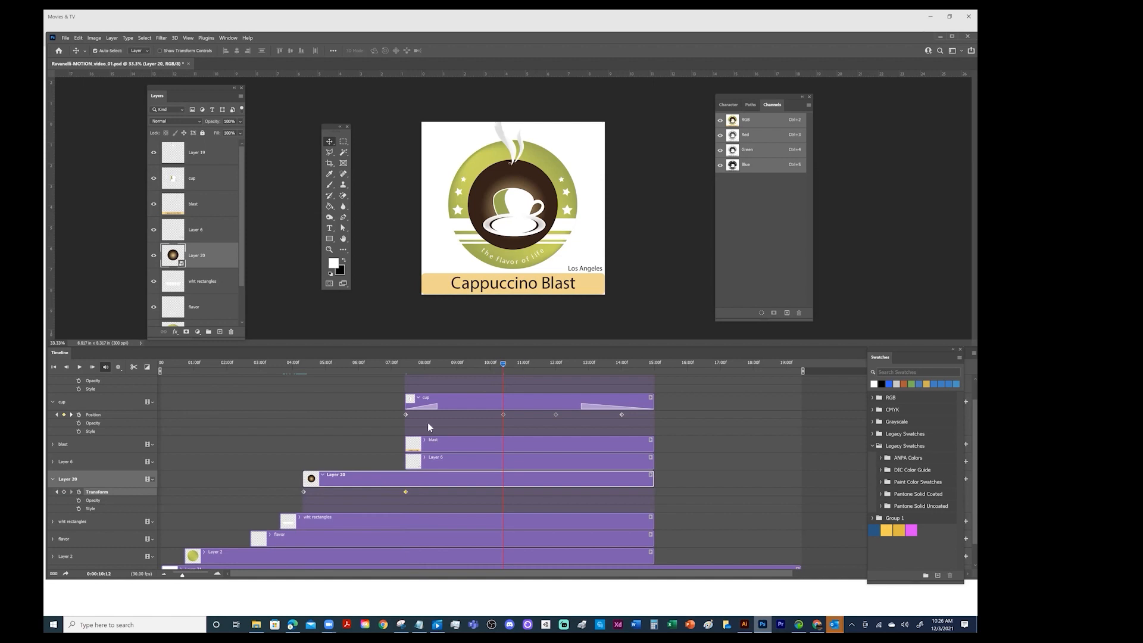
At 0:00:10:12, move the Layer 19 steam down so that its base meets the cup
scroll(627, 423, up, 1)
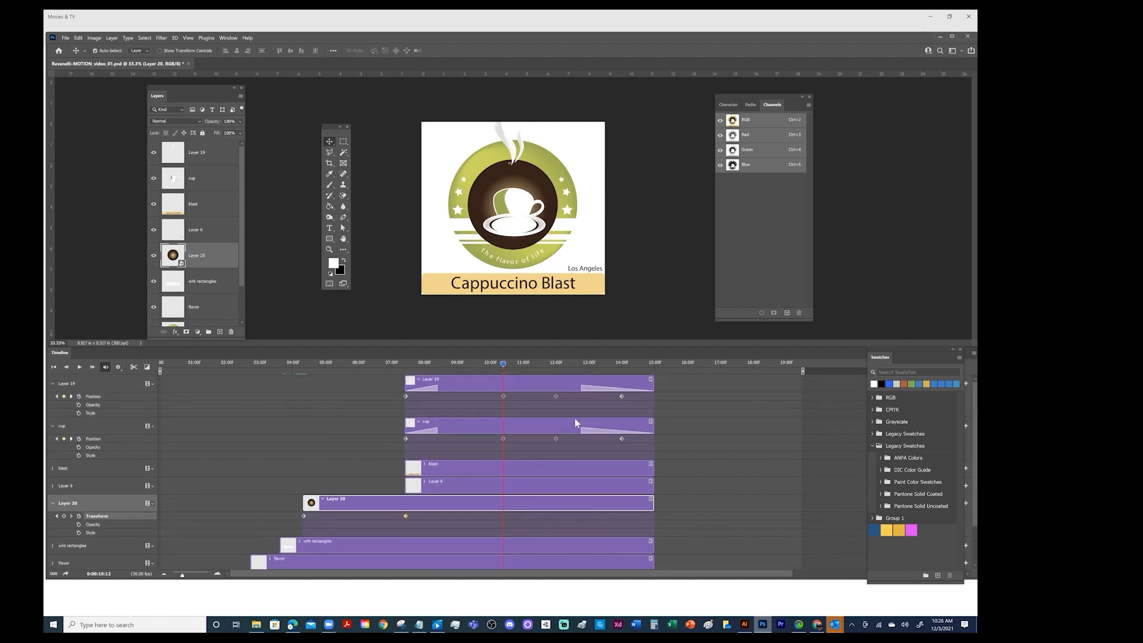
click(478, 381)
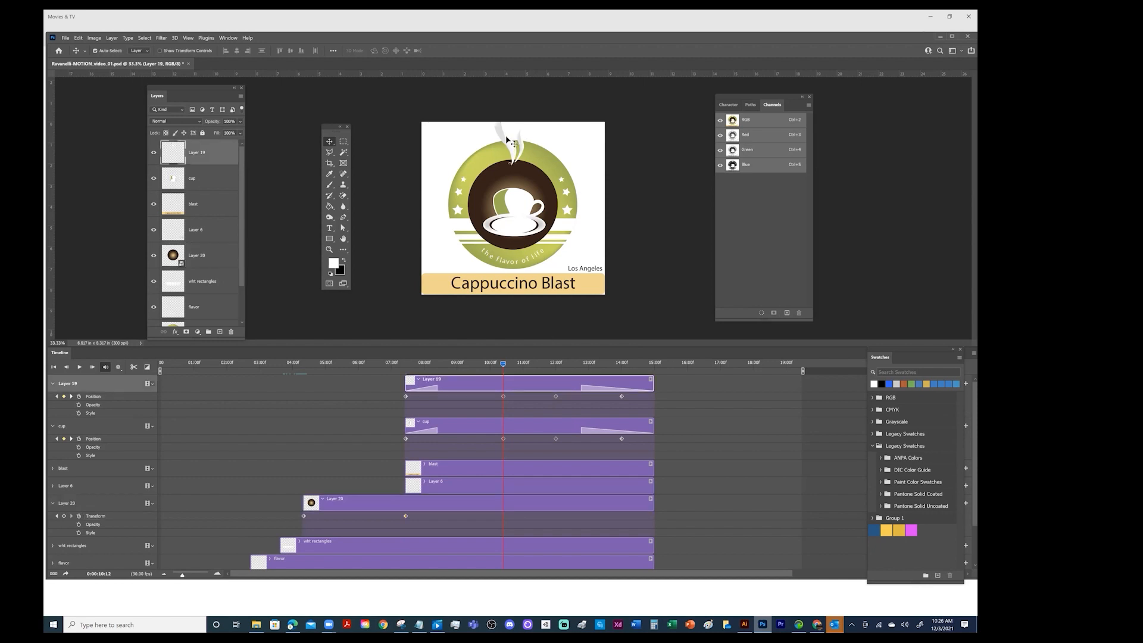
mouse_move(507, 140)
mouse_down()
mouse_move(518, 179)
mouse_move(503, 141)
mouse_up()
drag(503, 137, 503, 163)
Step through the Layer 19 Position keyframes to check the steam's motion against the cup, and save the document
drag(503, 365, 444, 365)
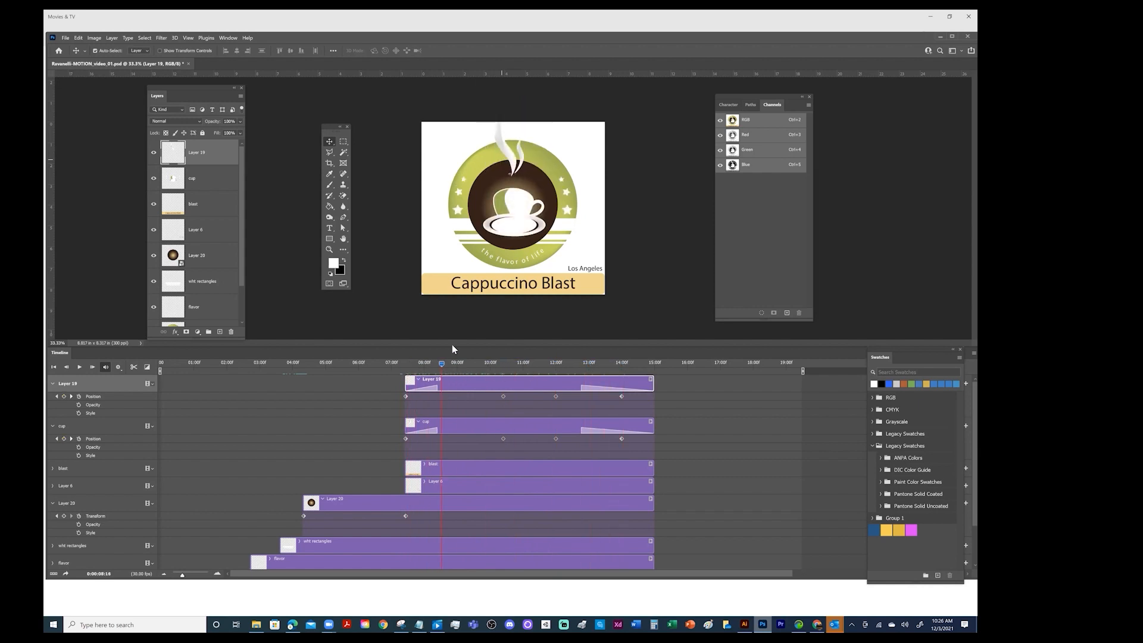
click(57, 396)
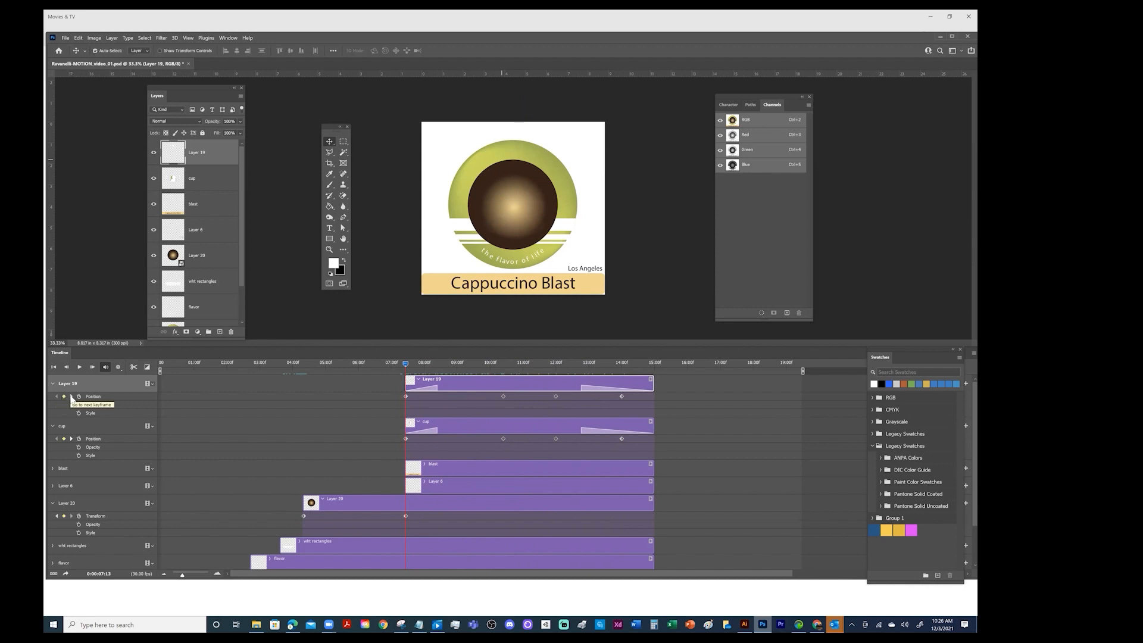
click(72, 397)
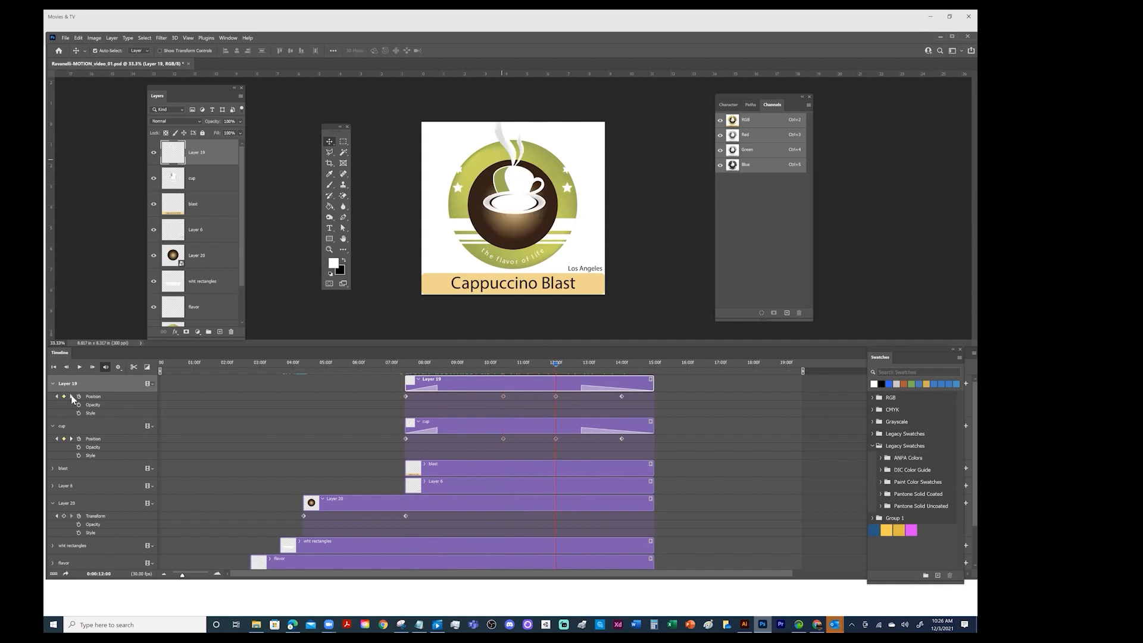
key(ctrl+s)
At 0:00:10:12, scale the Layer 20 circle up to about 319% so it covers the canvas, and scrub back to preview the growth
click(418, 503)
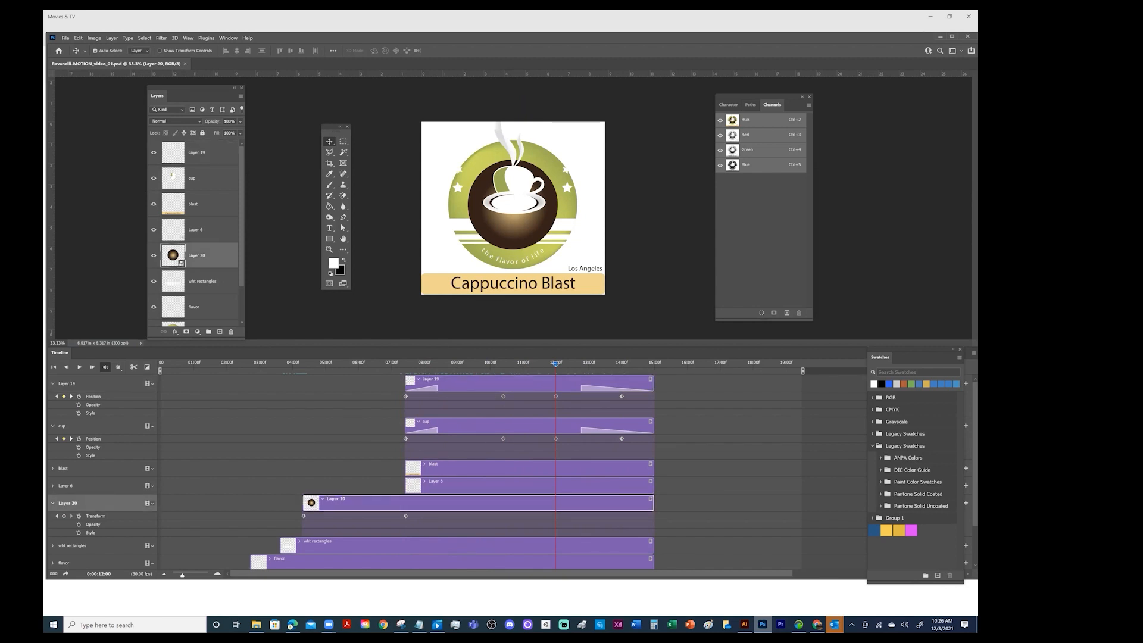
click(56, 516)
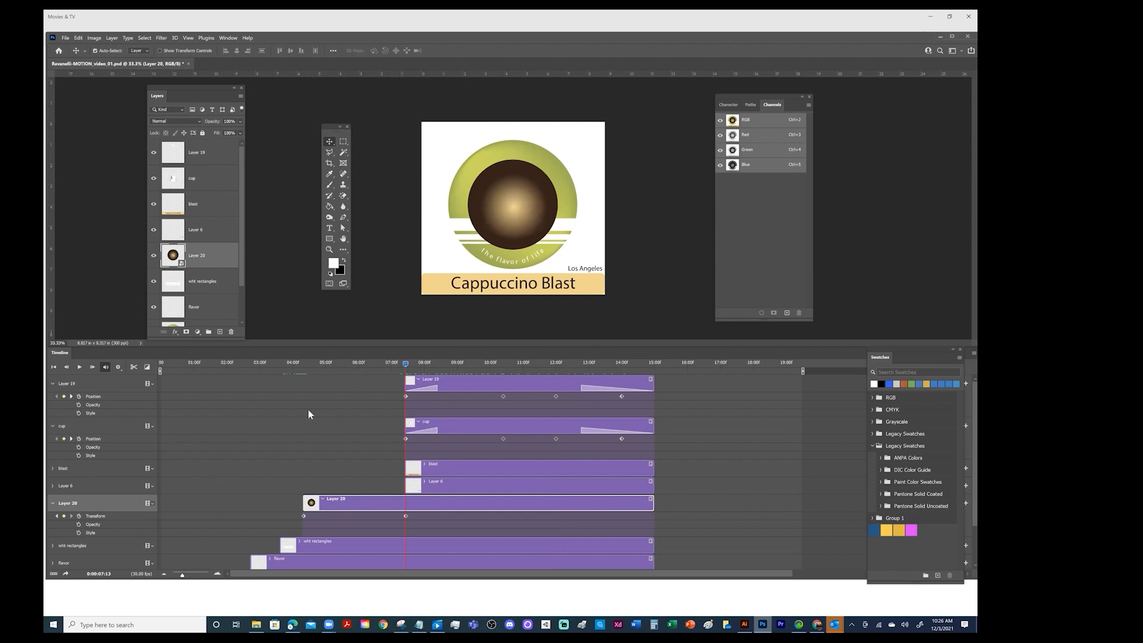
drag(405, 364, 503, 366)
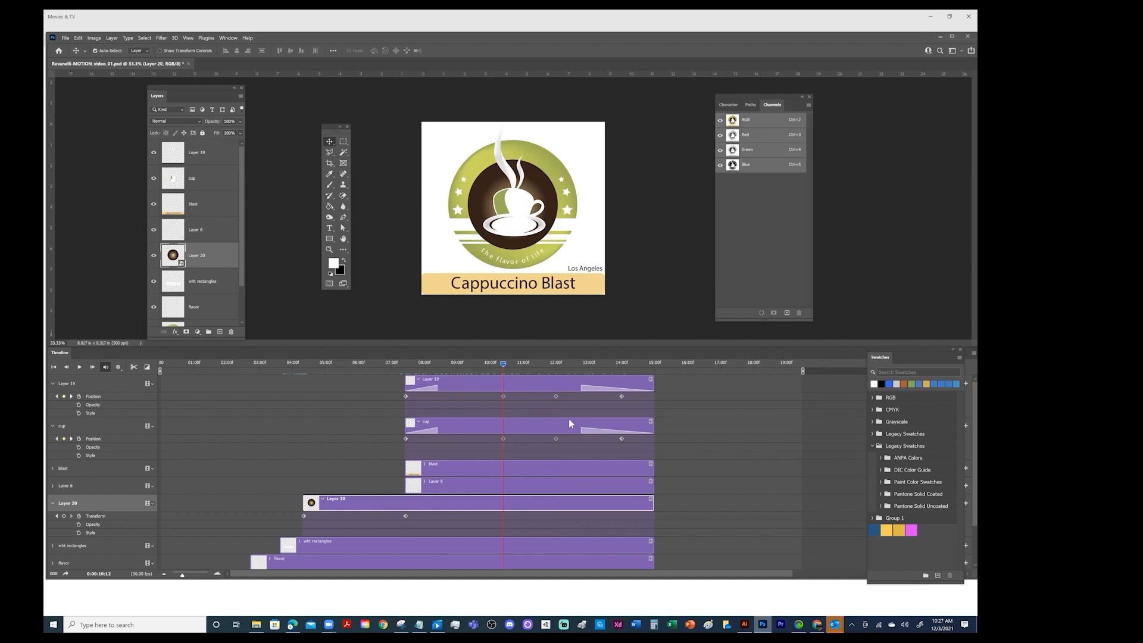
key(ctrl+t)
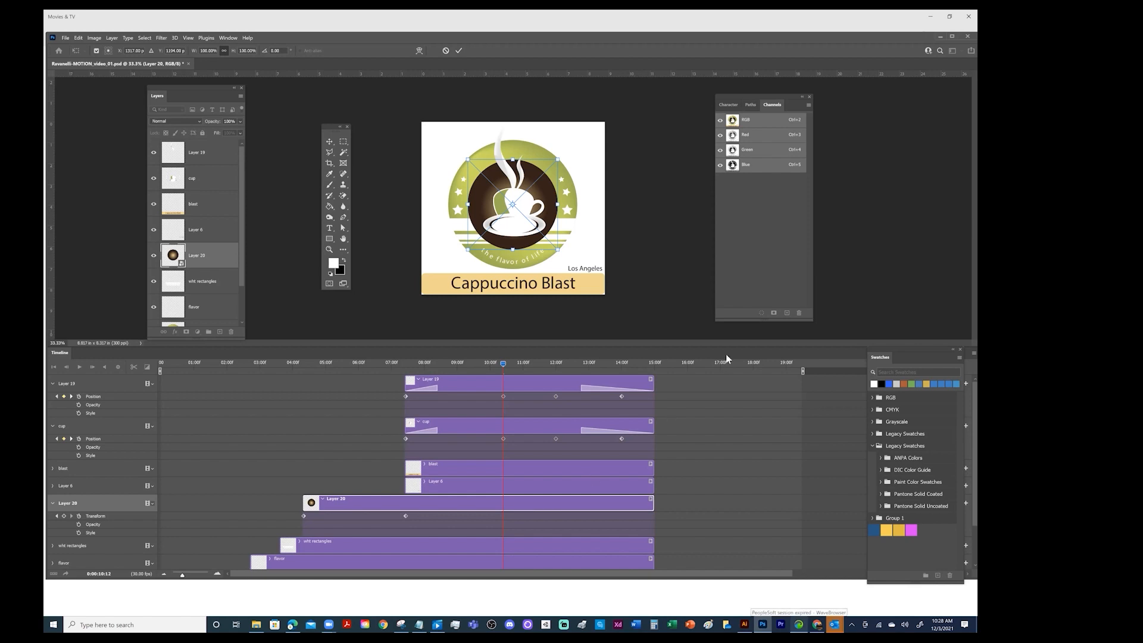
drag(561, 160, 707, 109)
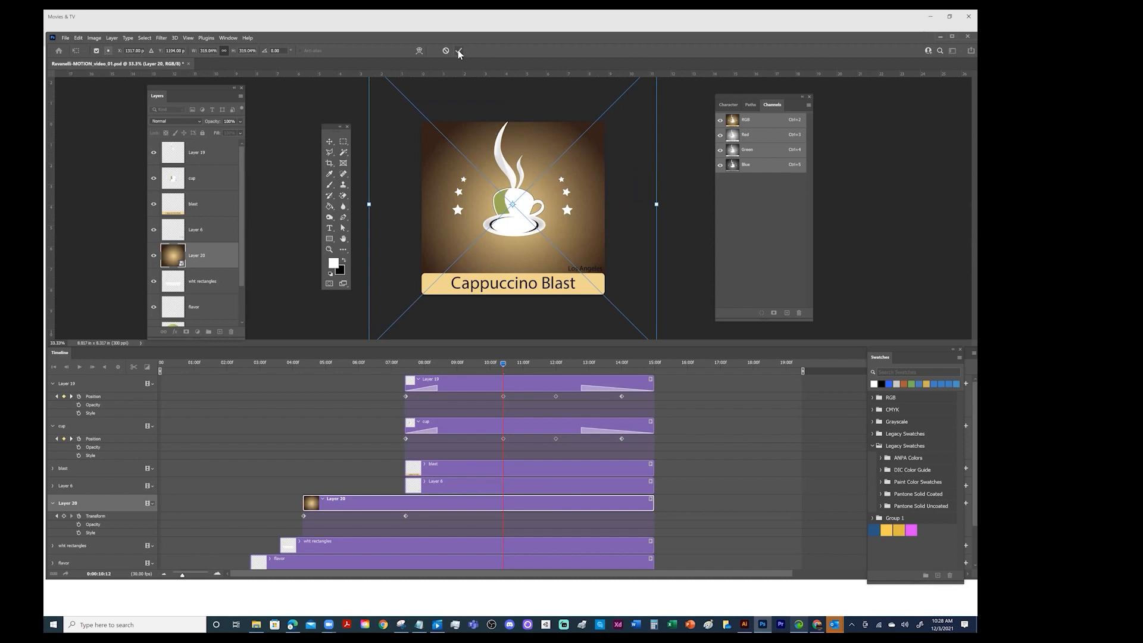
key(Return)
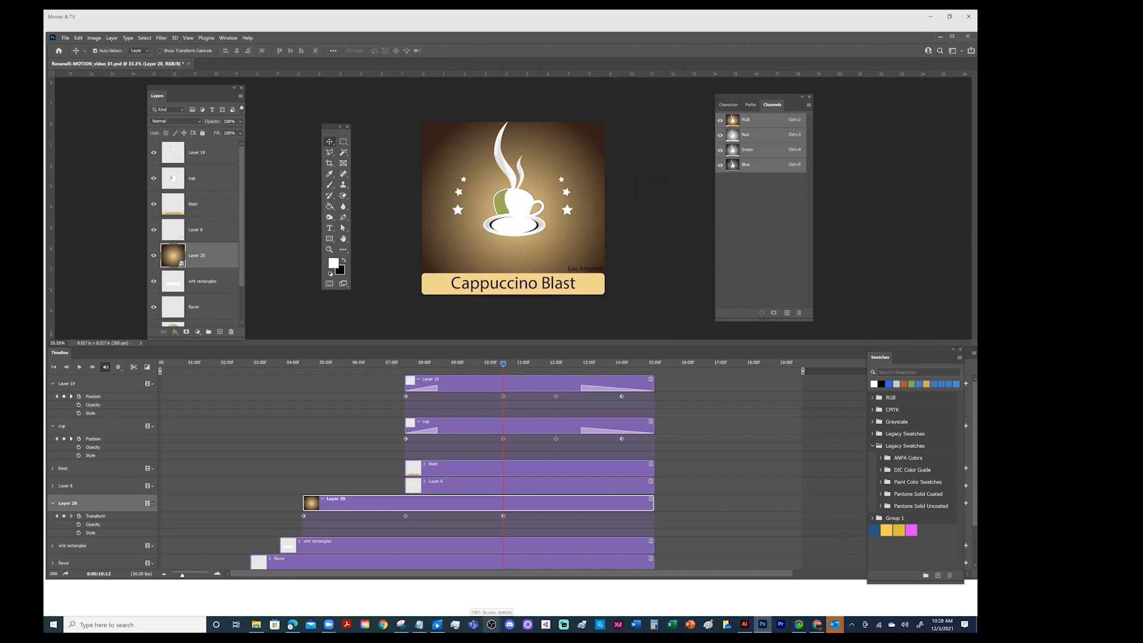
drag(504, 364, 345, 385)
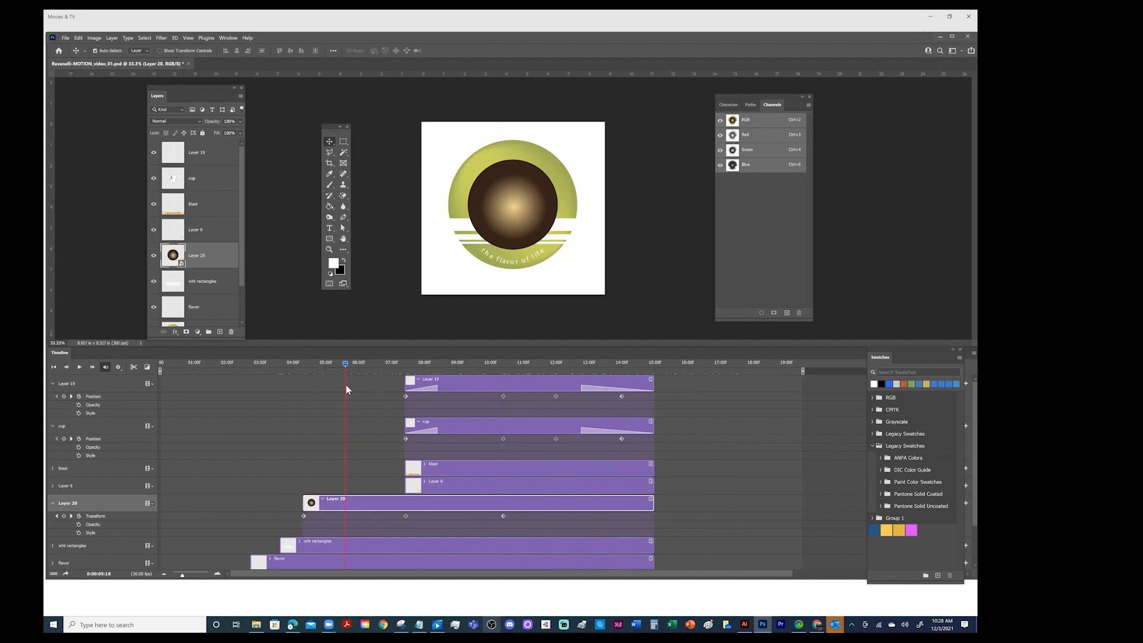